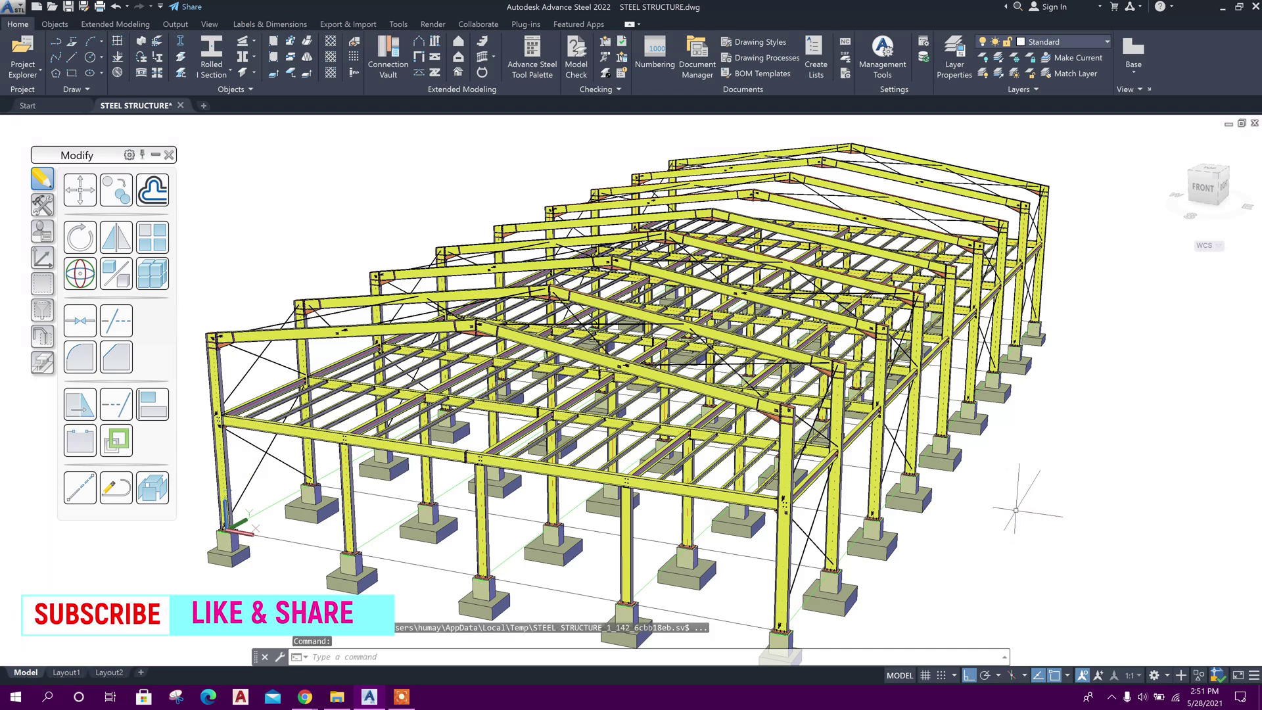
# Step: Start the Purlins command and select the nine rafters along one slope of the gable roof as supporting beams
pyautogui.moveTo(1018, 510); pyautogui.dragTo(1027, 506, button='middle')
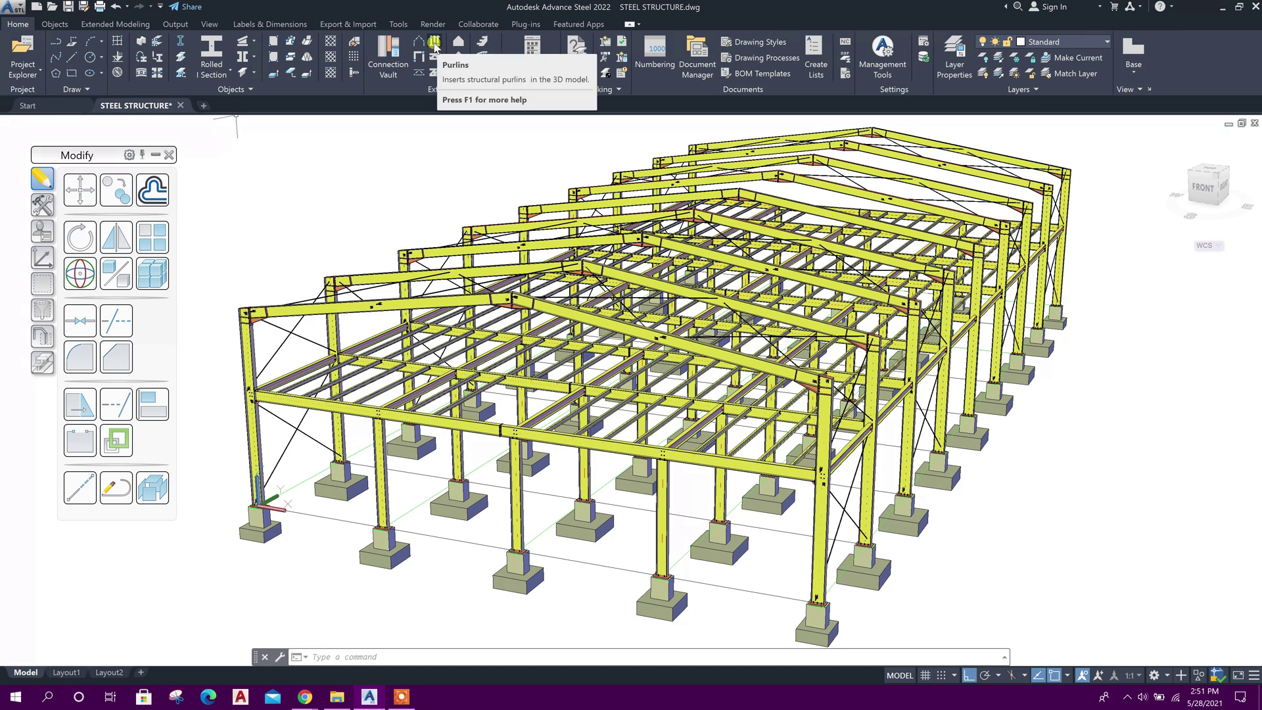
pyautogui.click(117, 25)
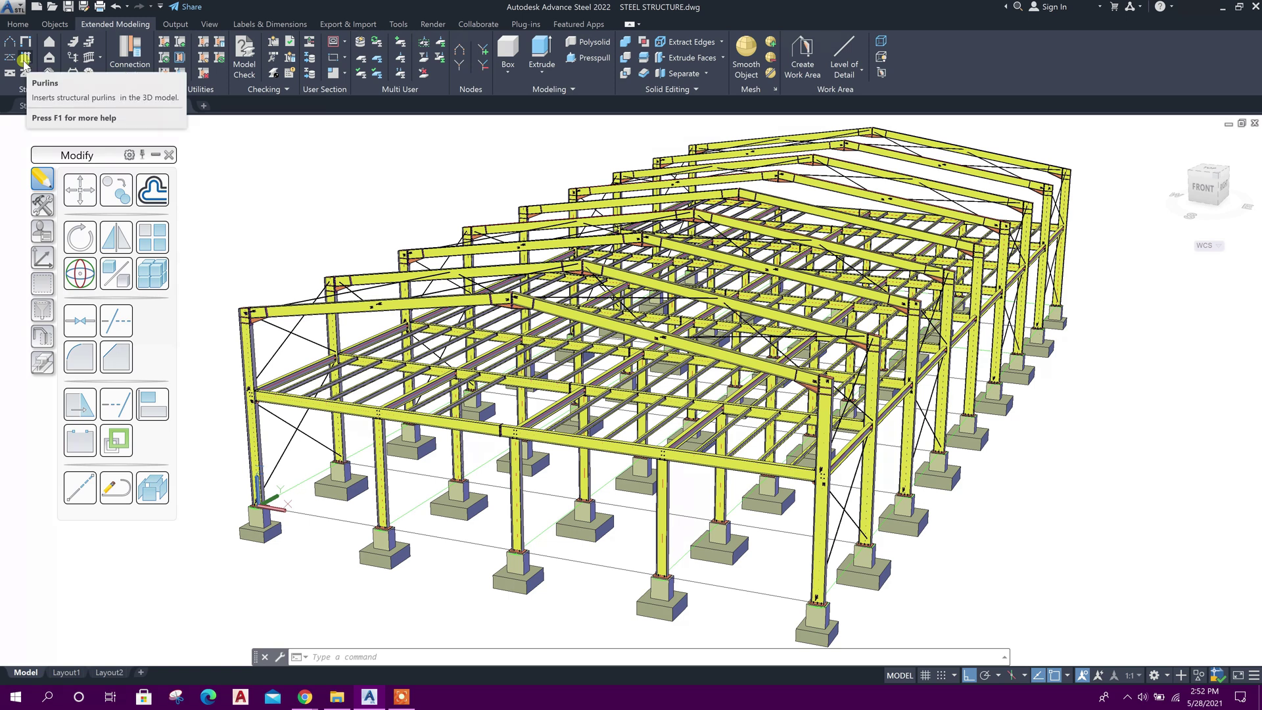
pyautogui.click(18, 24)
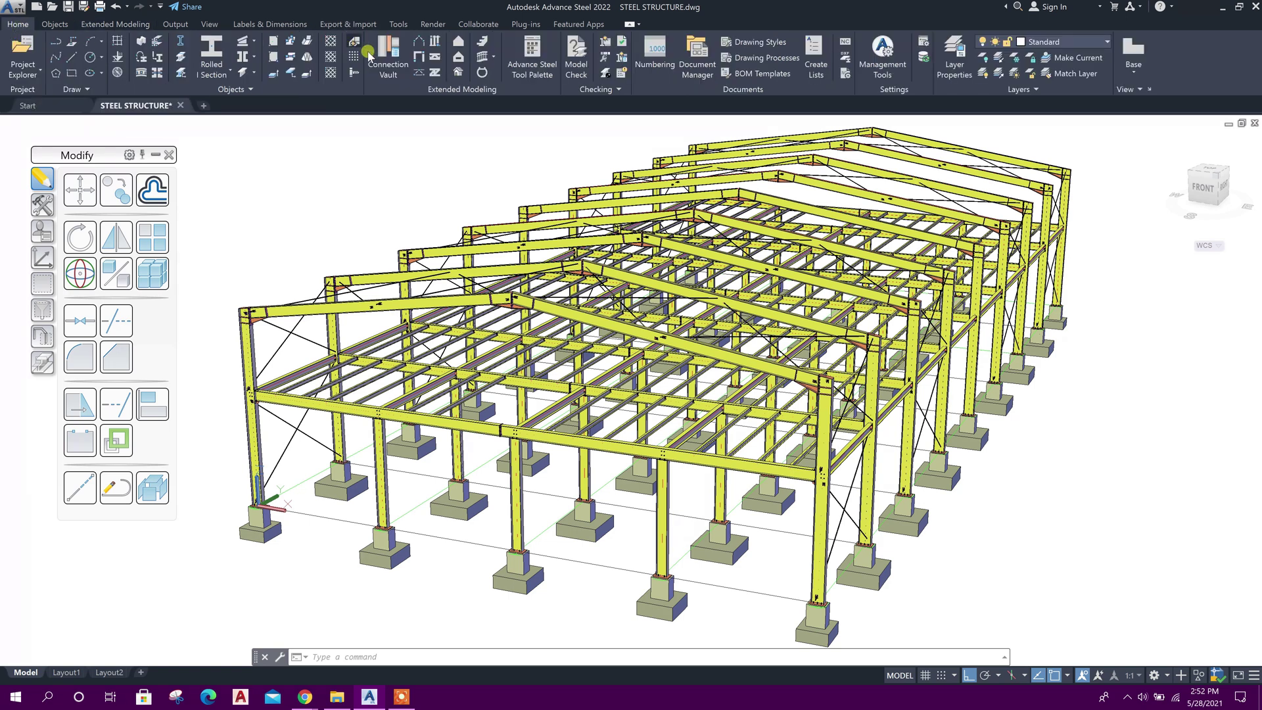
pyautogui.click(435, 43)
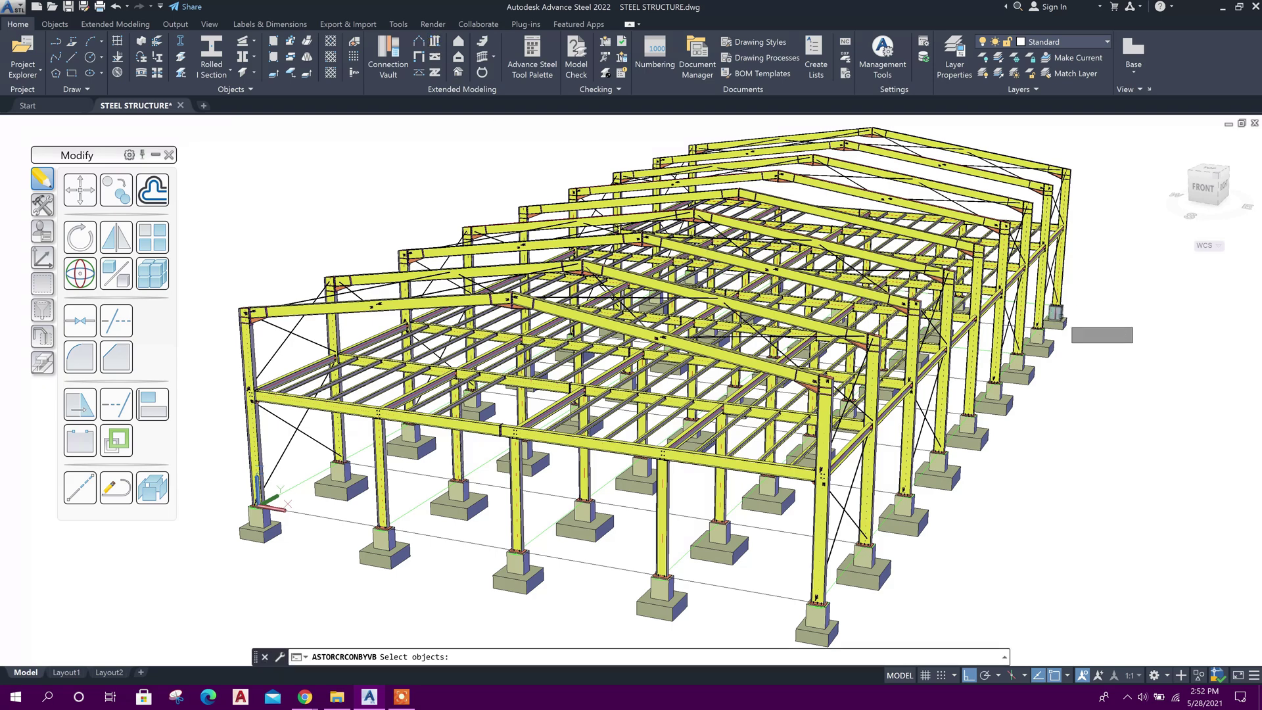
pyautogui.scroll(4, 796, 256)
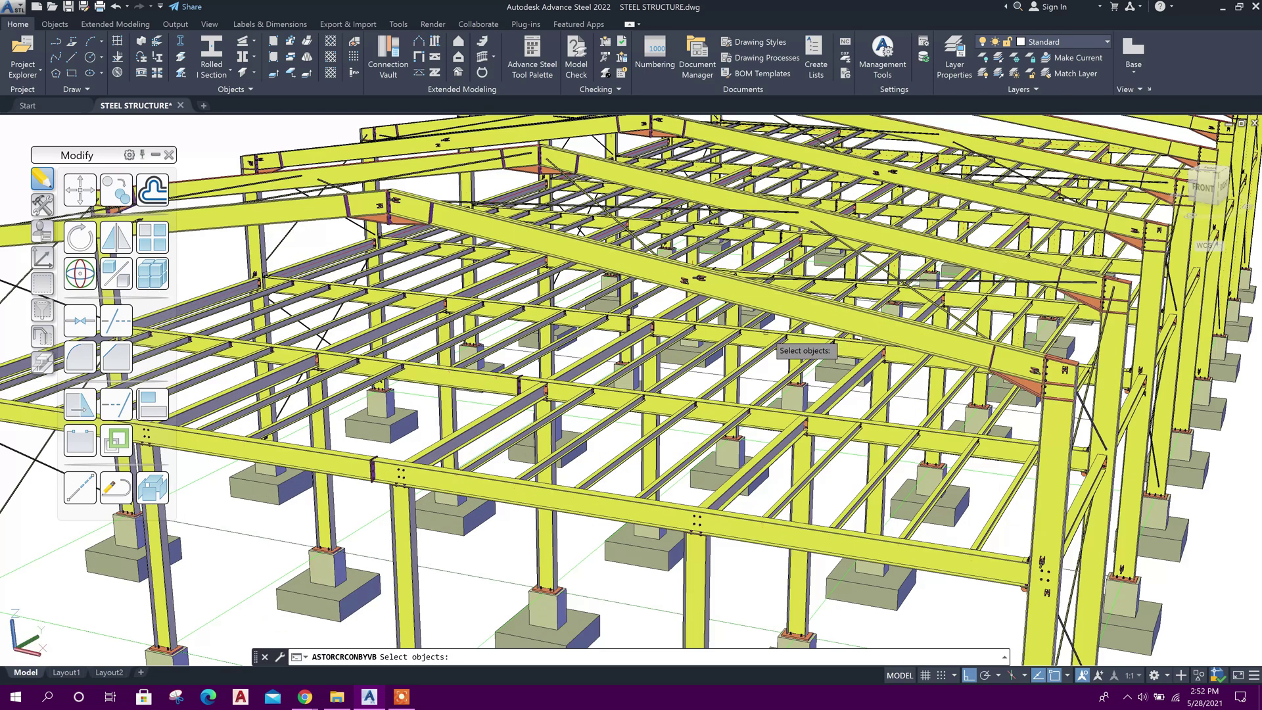
pyautogui.click(780, 305)
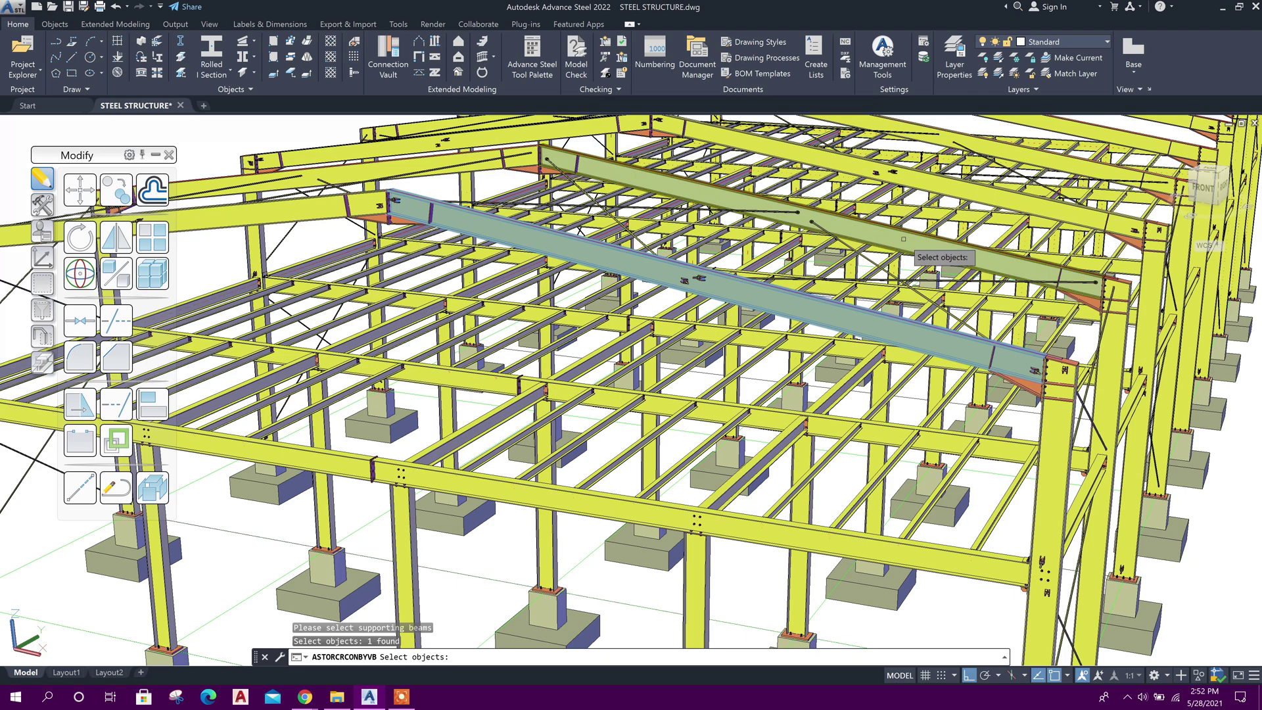
pyautogui.click(901, 238)
pyautogui.click(960, 196)
pyautogui.moveTo(958, 197); pyautogui.dragTo(761, 403, button='middle')
pyautogui.click(729, 310)
pyautogui.click(789, 262)
pyautogui.click(844, 226)
pyautogui.click(872, 191)
pyautogui.click(920, 171)
pyautogui.click(946, 146)
pyautogui.press('Return')
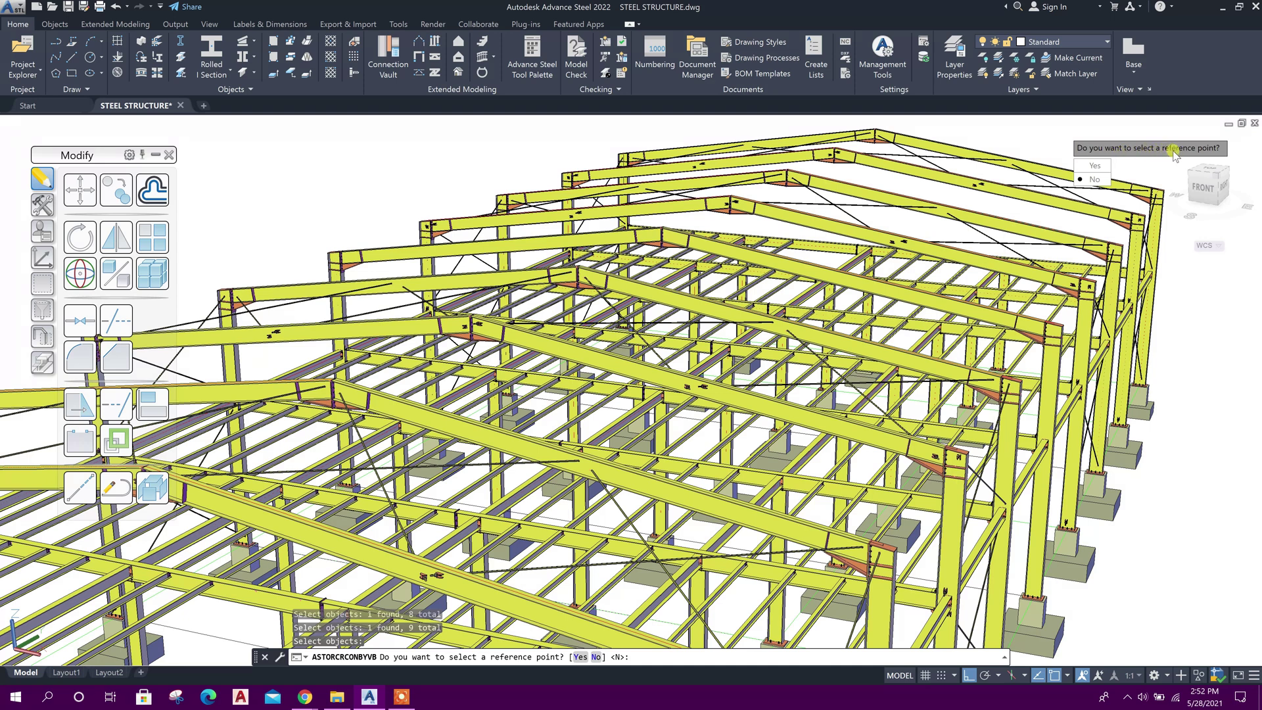
# Step: Create the purlins without a reference point or additional reference beam, and move their settings dialog clear of the roof slope
pyautogui.click(1099, 180)
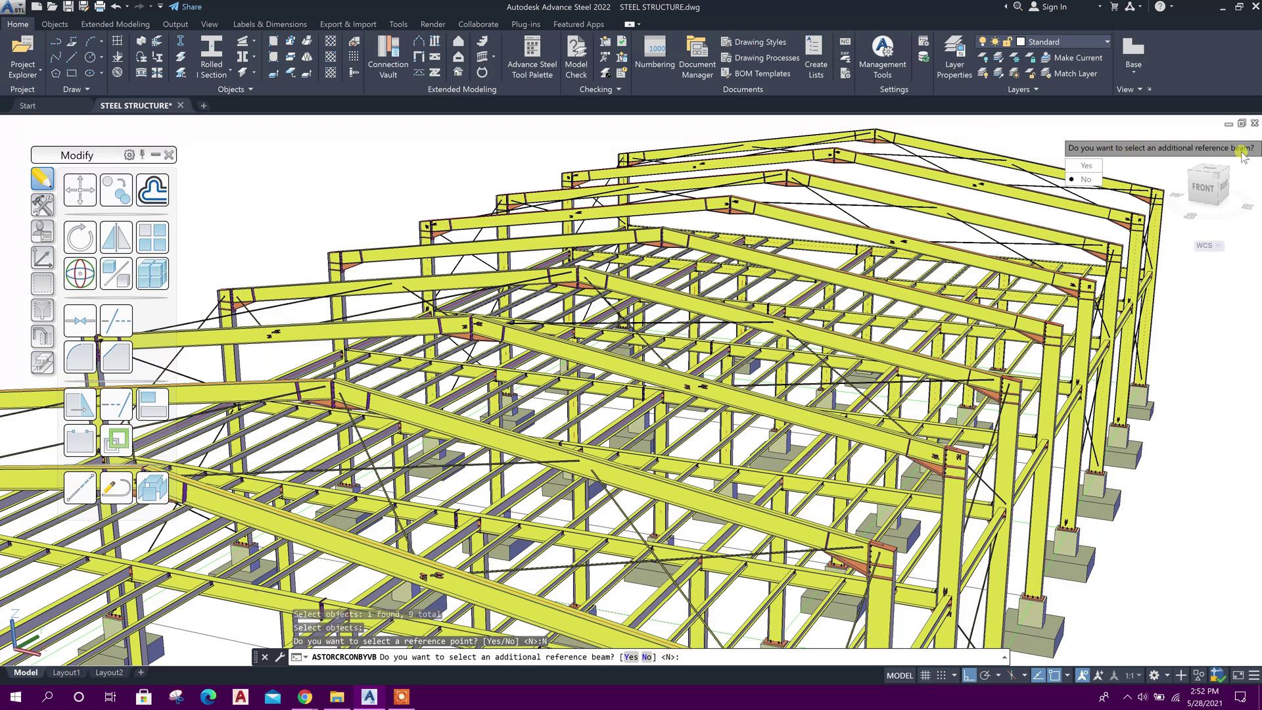
pyautogui.click(1095, 179)
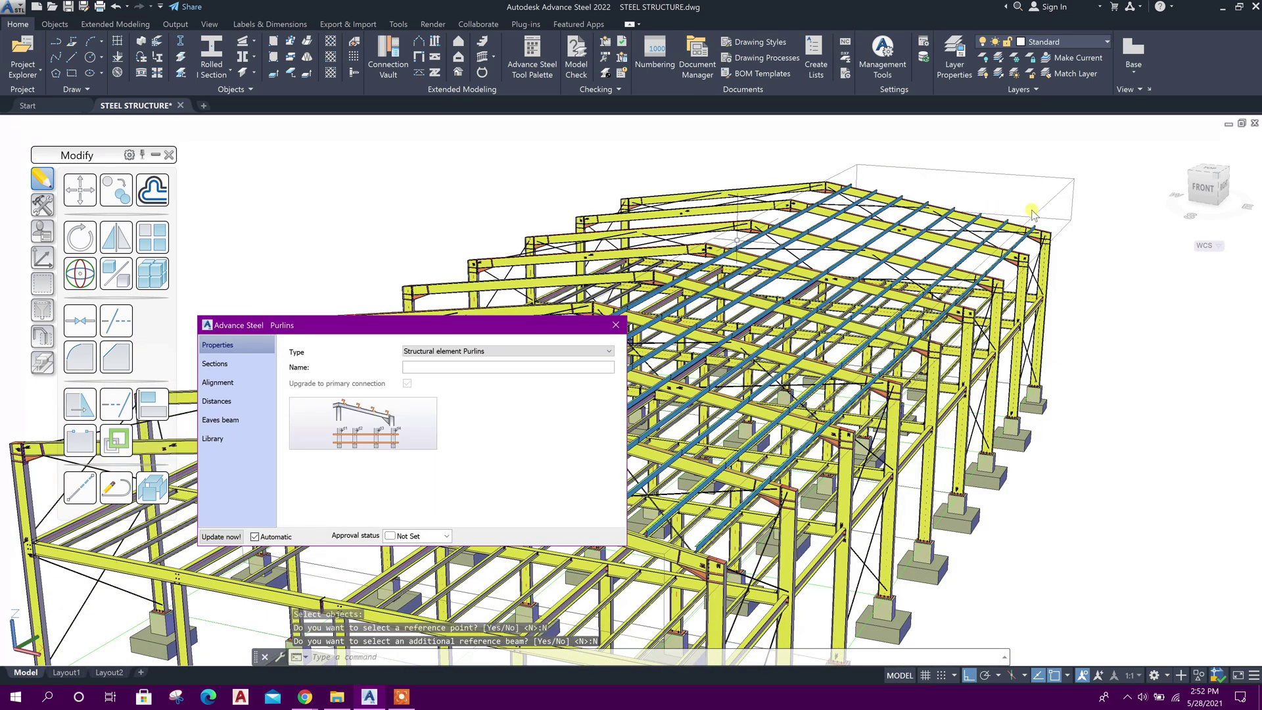
pyautogui.moveTo(551, 328); pyautogui.dragTo(1123, 187)
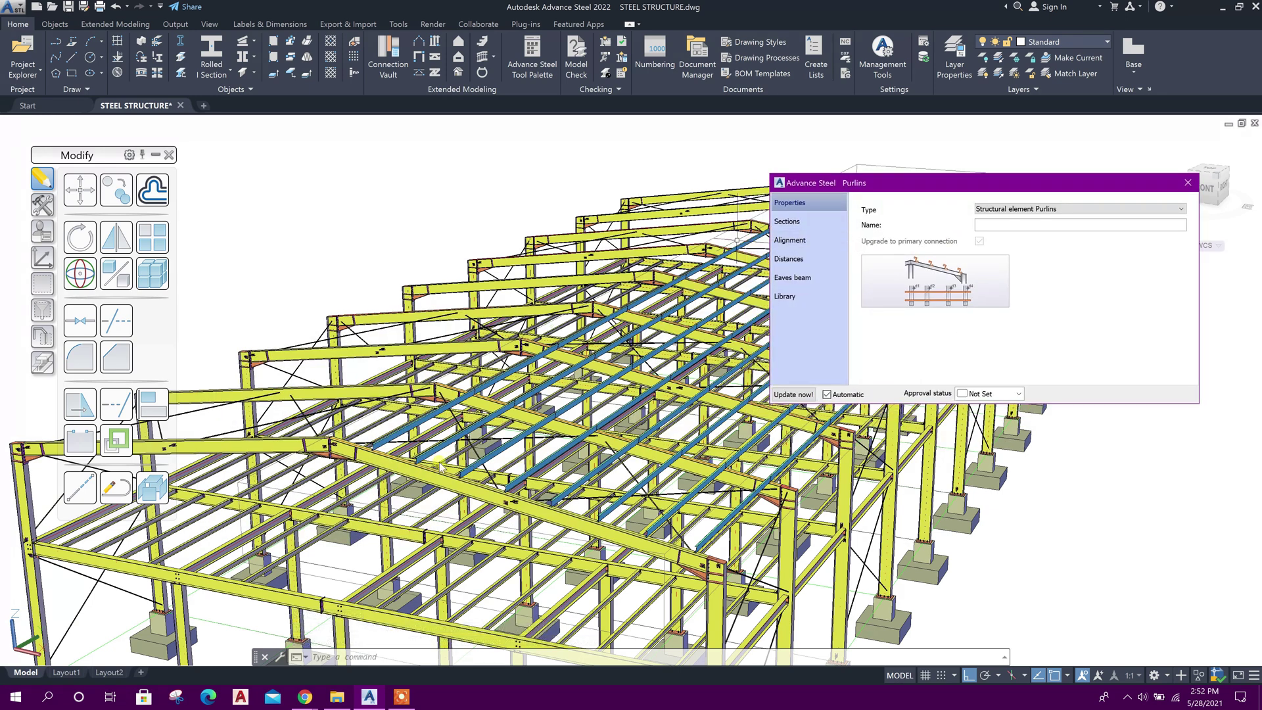
# Step: Try the Budmat Z profile family as the purlin section
pyautogui.click(824, 227)
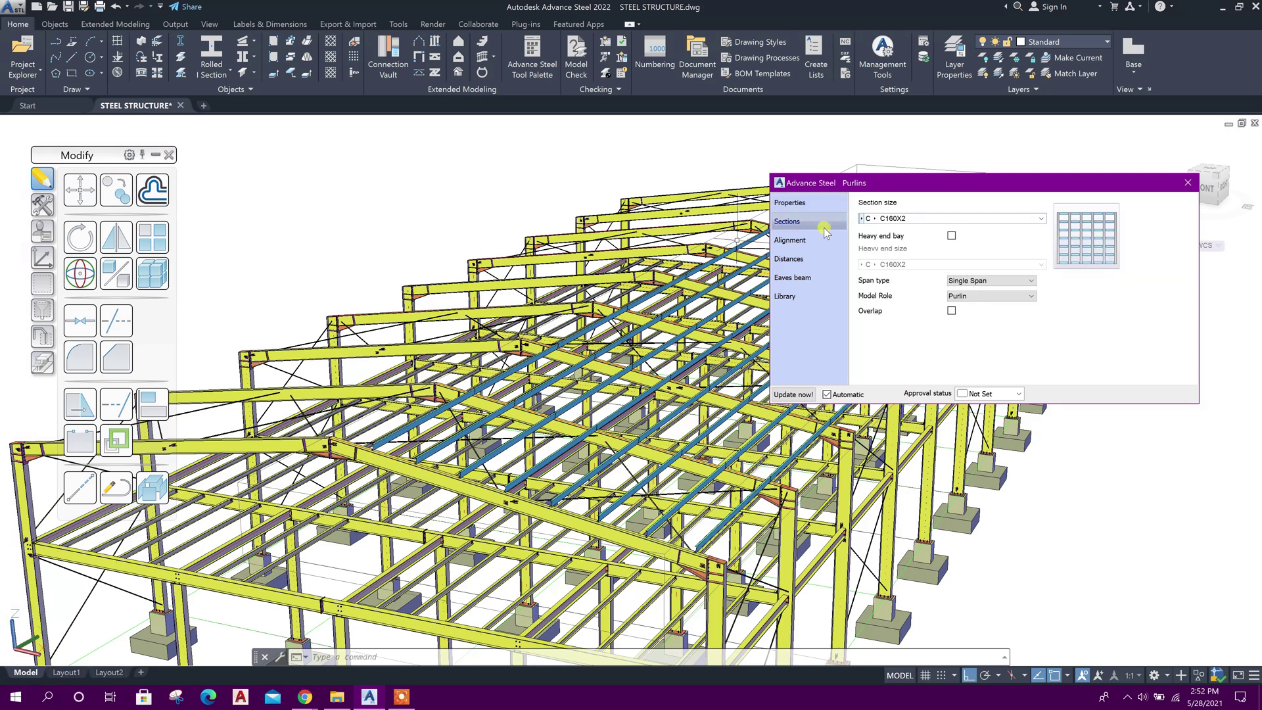
pyautogui.click(864, 219)
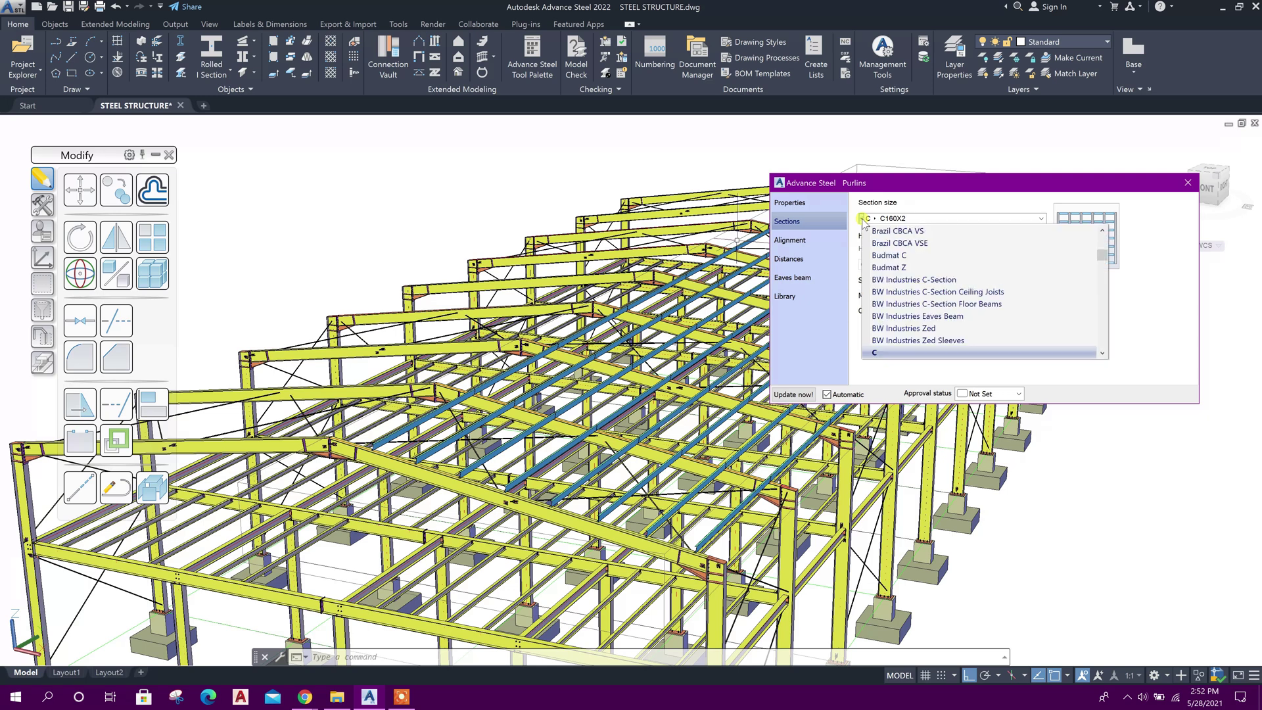
pyautogui.click(913, 268)
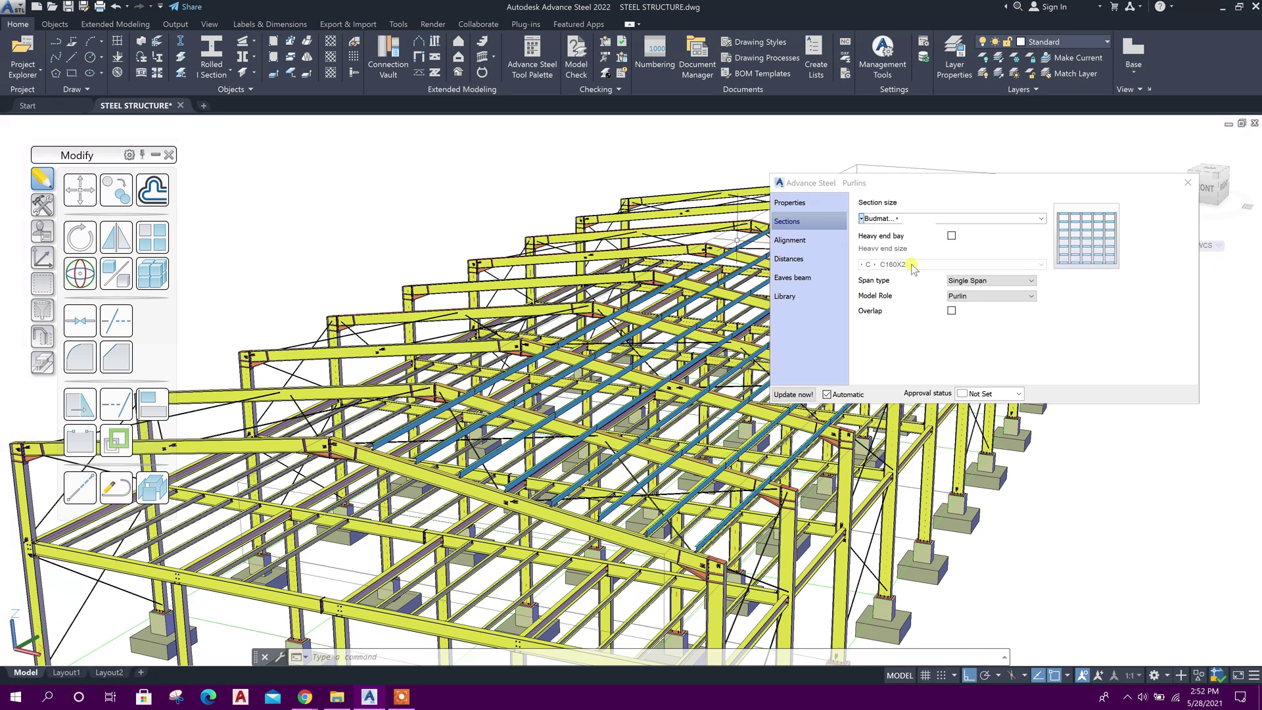
pyautogui.click(901, 220)
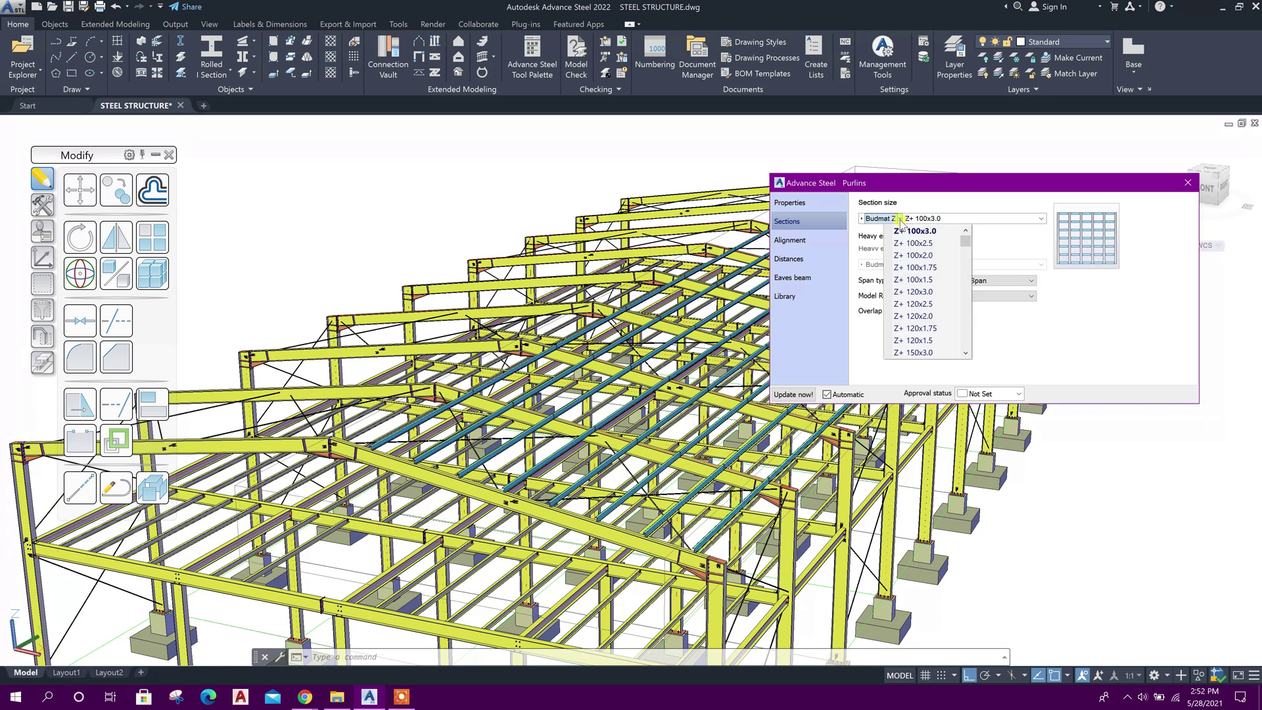
pyautogui.moveTo(965, 242)
pyautogui.mouseDown()
pyautogui.moveTo(968, 324)
pyautogui.moveTo(965, 240)
pyautogui.mouseUp()
pyautogui.click(941, 205)
# Step: Change the purlin section to the C family with size C160X2.5
pyautogui.click(864, 223)
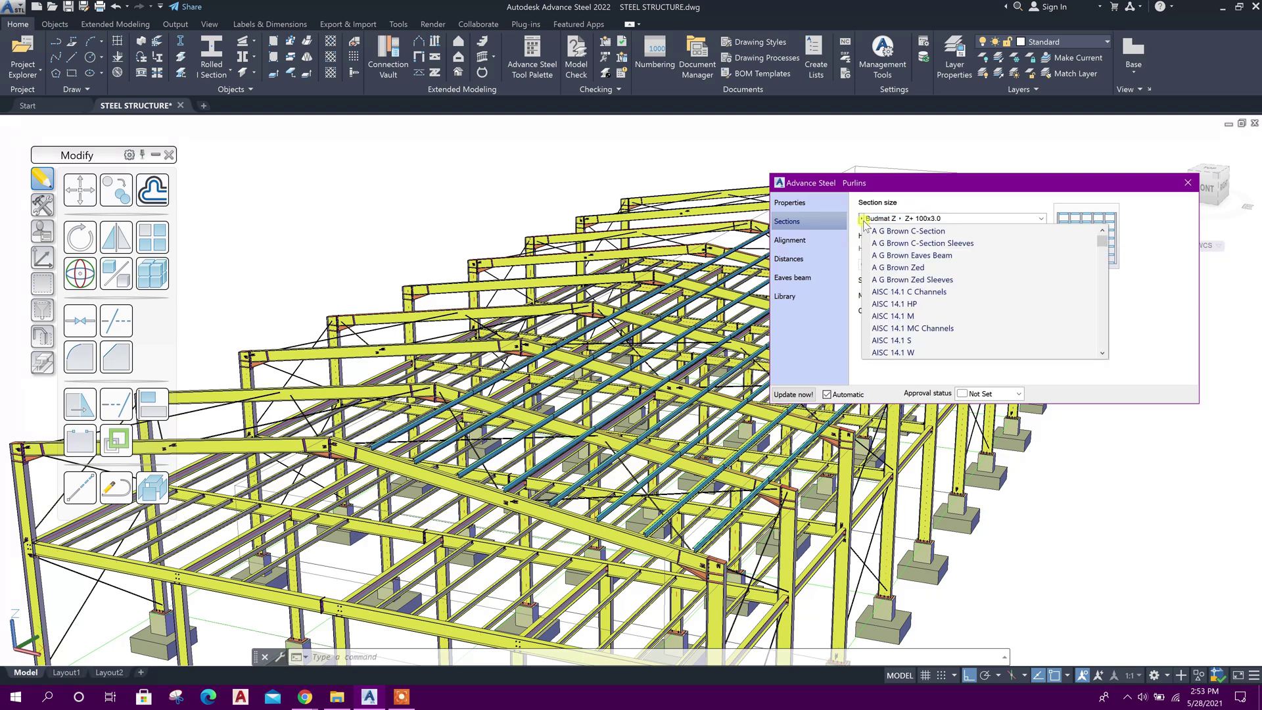
pyautogui.scroll(-3, 917, 315)
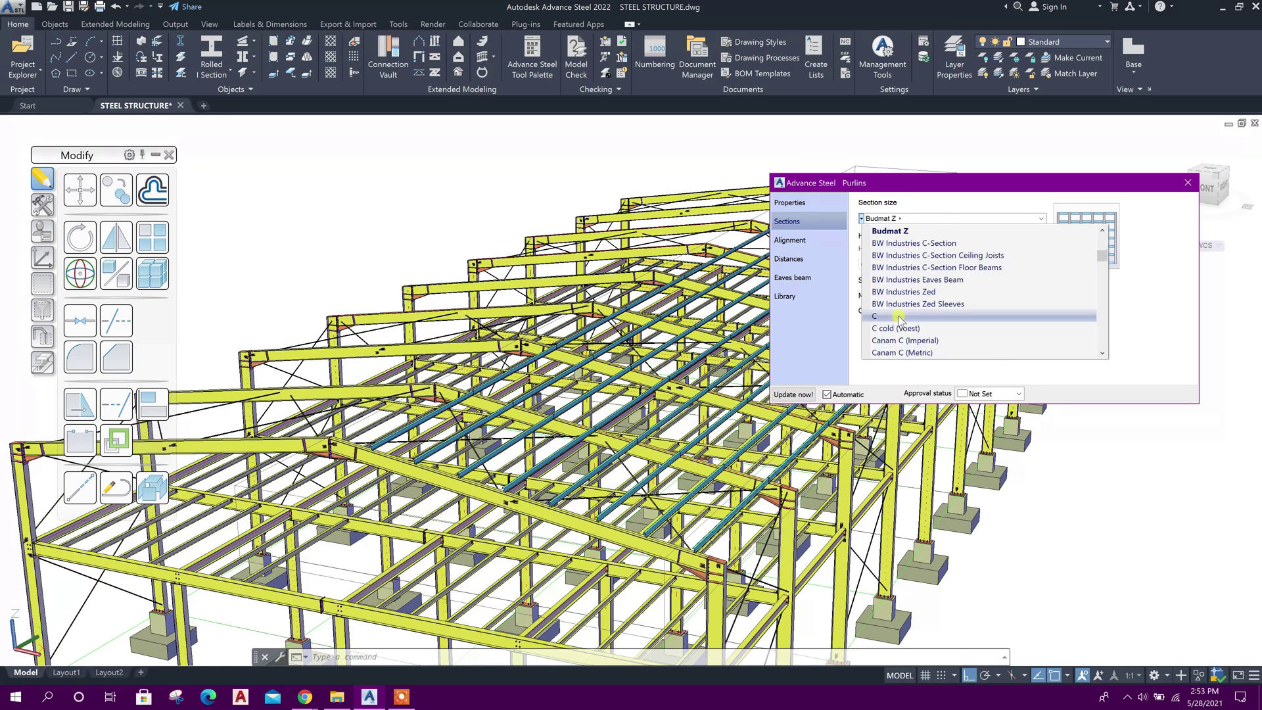
pyautogui.click(895, 316)
pyautogui.click(875, 221)
pyautogui.click(953, 266)
pyautogui.click(876, 221)
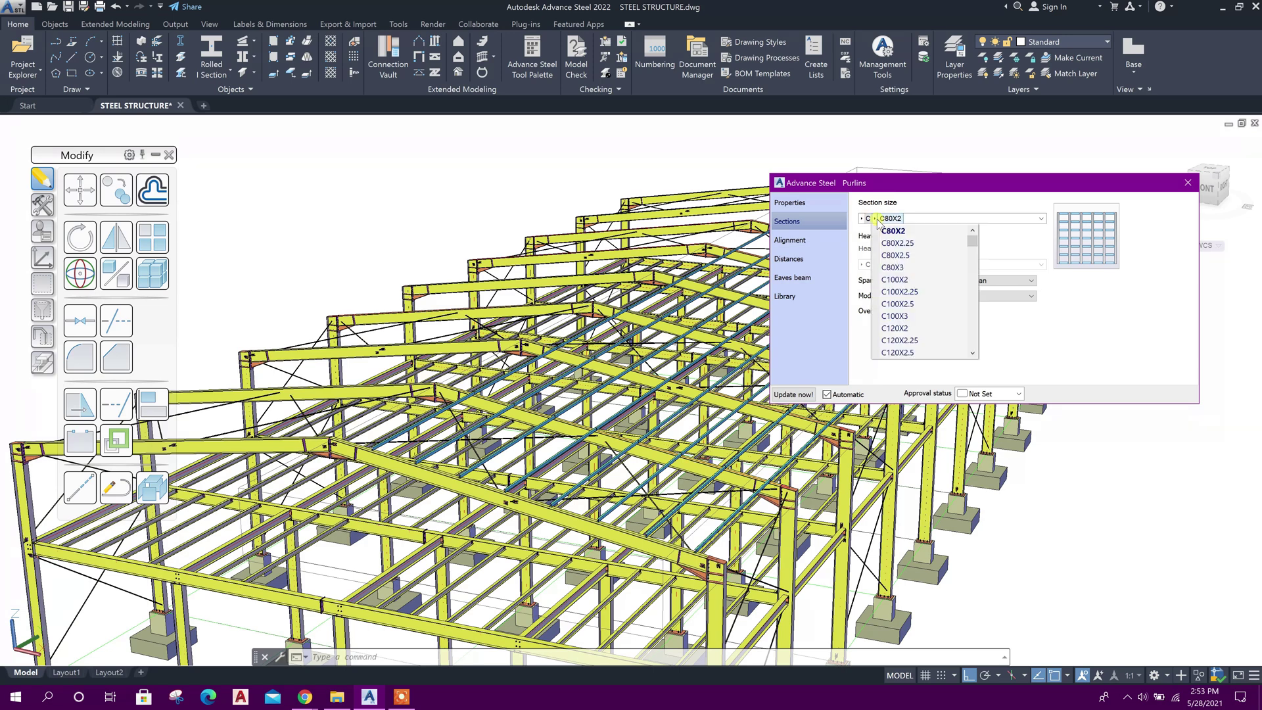
pyautogui.click(885, 232)
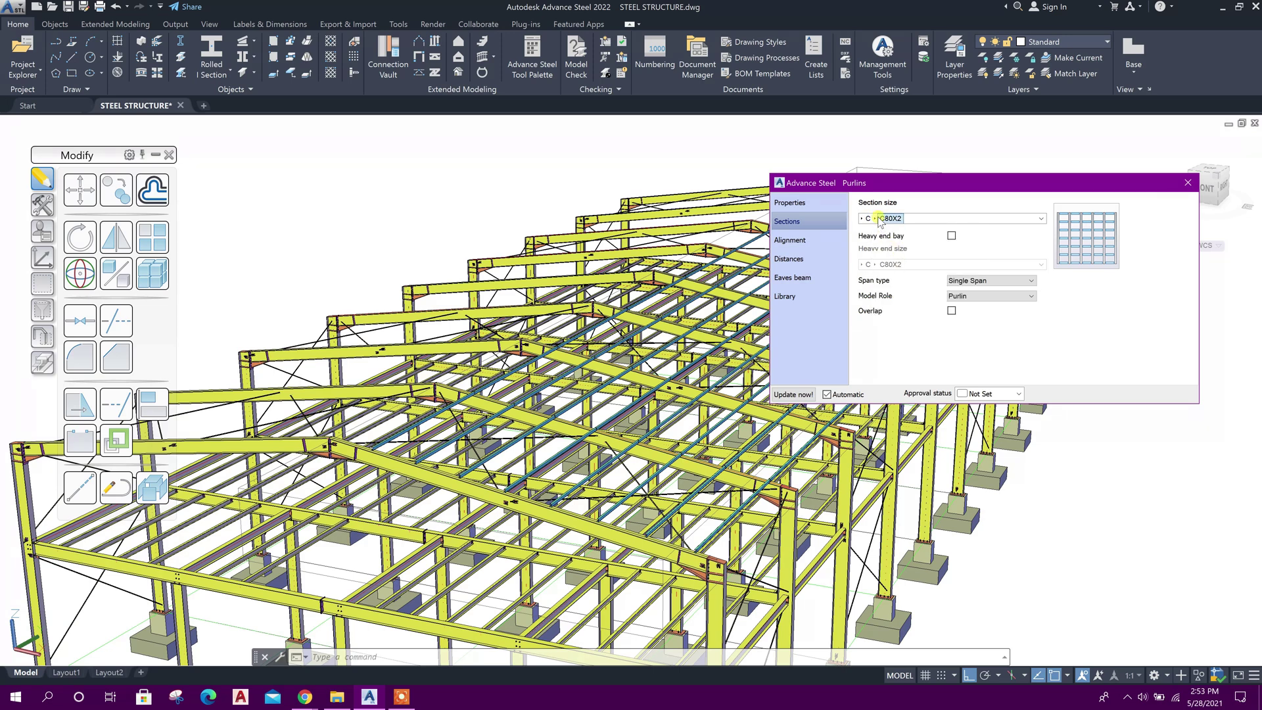
pyautogui.click(879, 221)
pyautogui.scroll(-2, 900, 283)
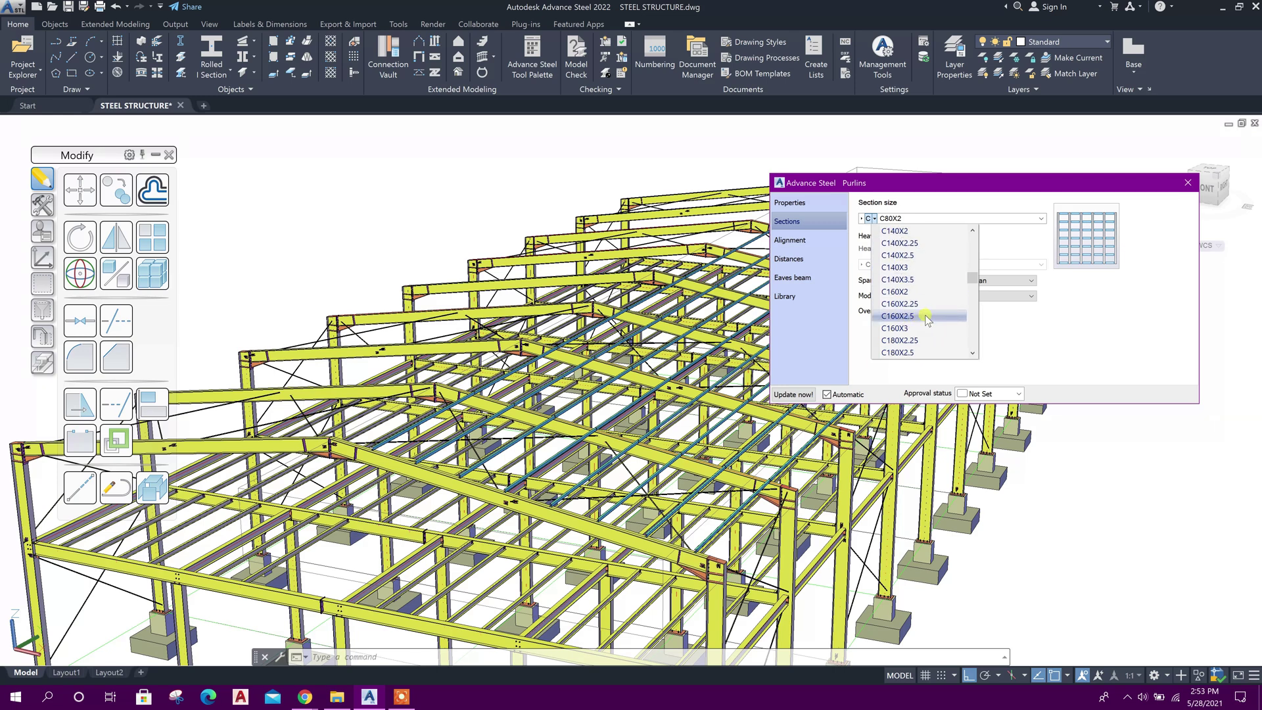
pyautogui.click(924, 317)
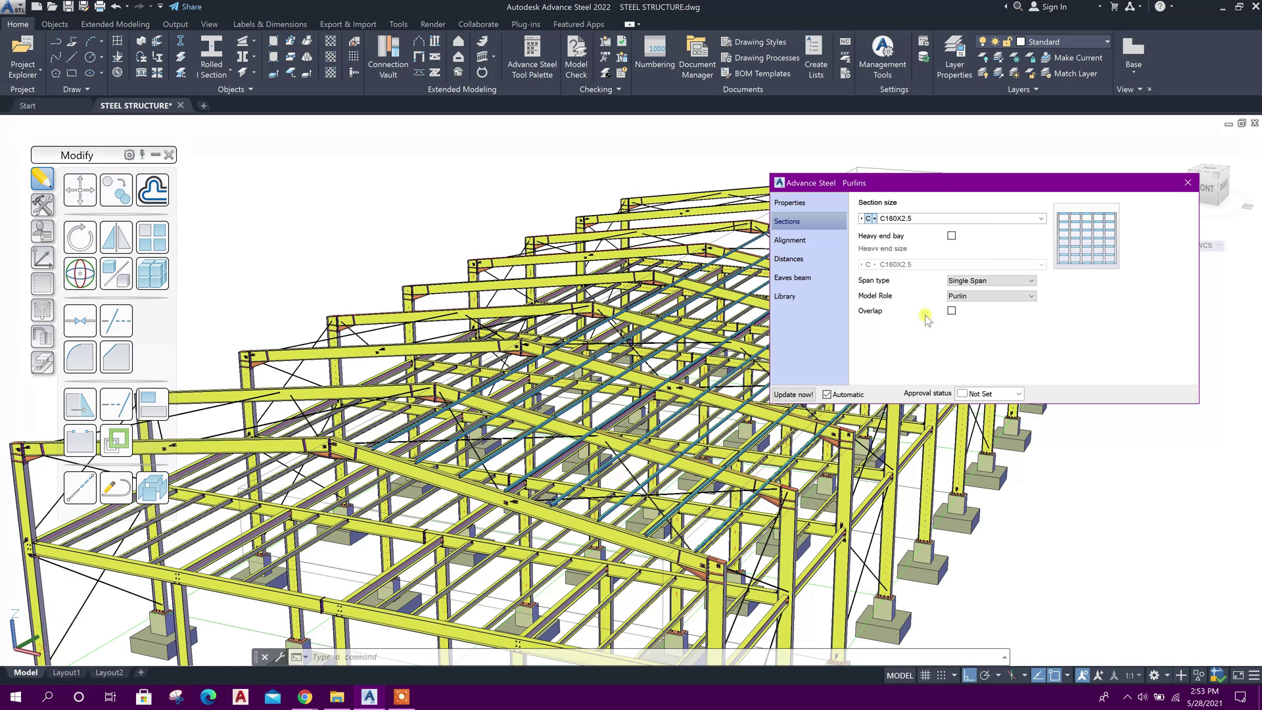
# Step: Invert the purlin sections and set their alignment reference to Outer edge
pyautogui.click(830, 248)
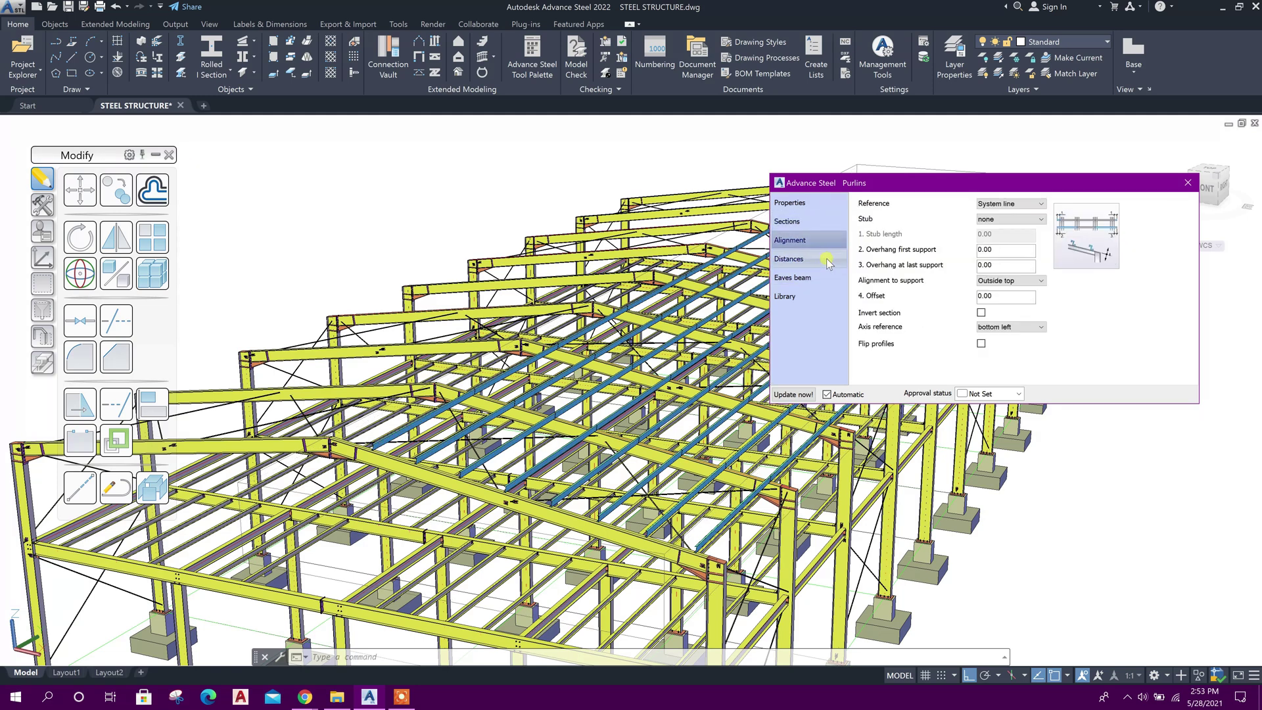
pyautogui.scroll(5, 518, 426)
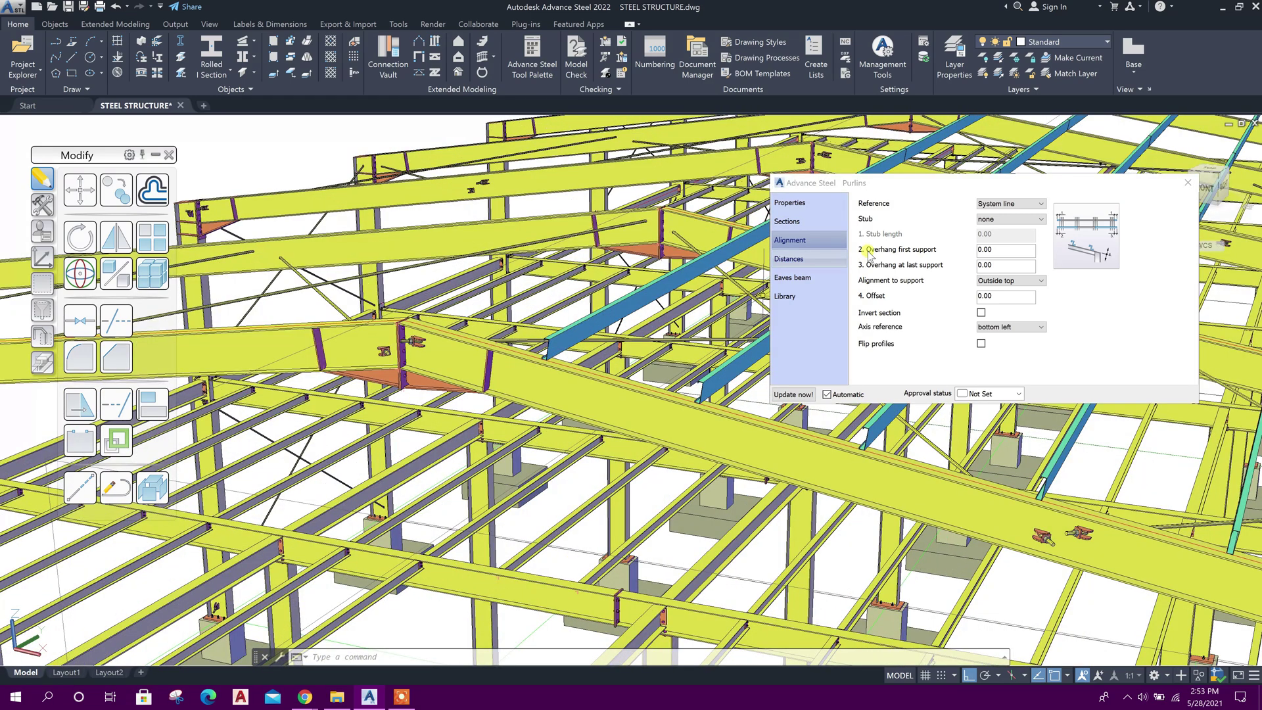
pyautogui.click(981, 312)
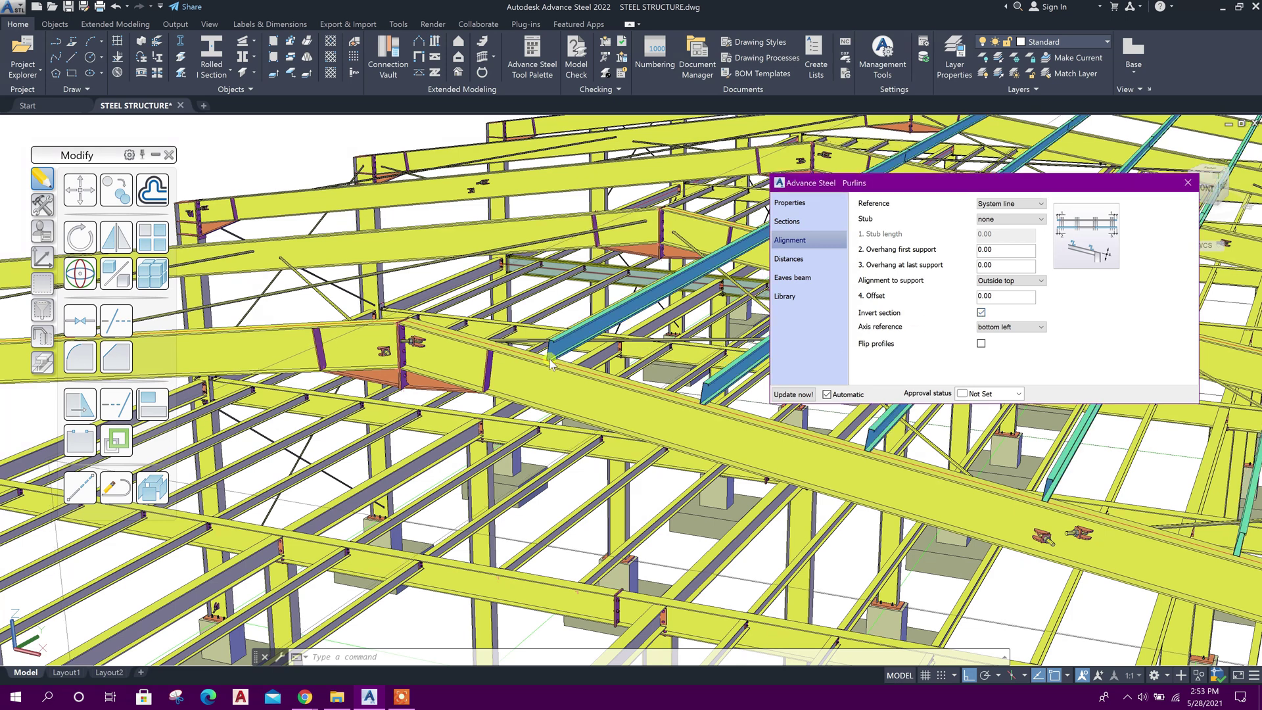
pyautogui.click(995, 263)
pyautogui.scroll(2, 557, 364)
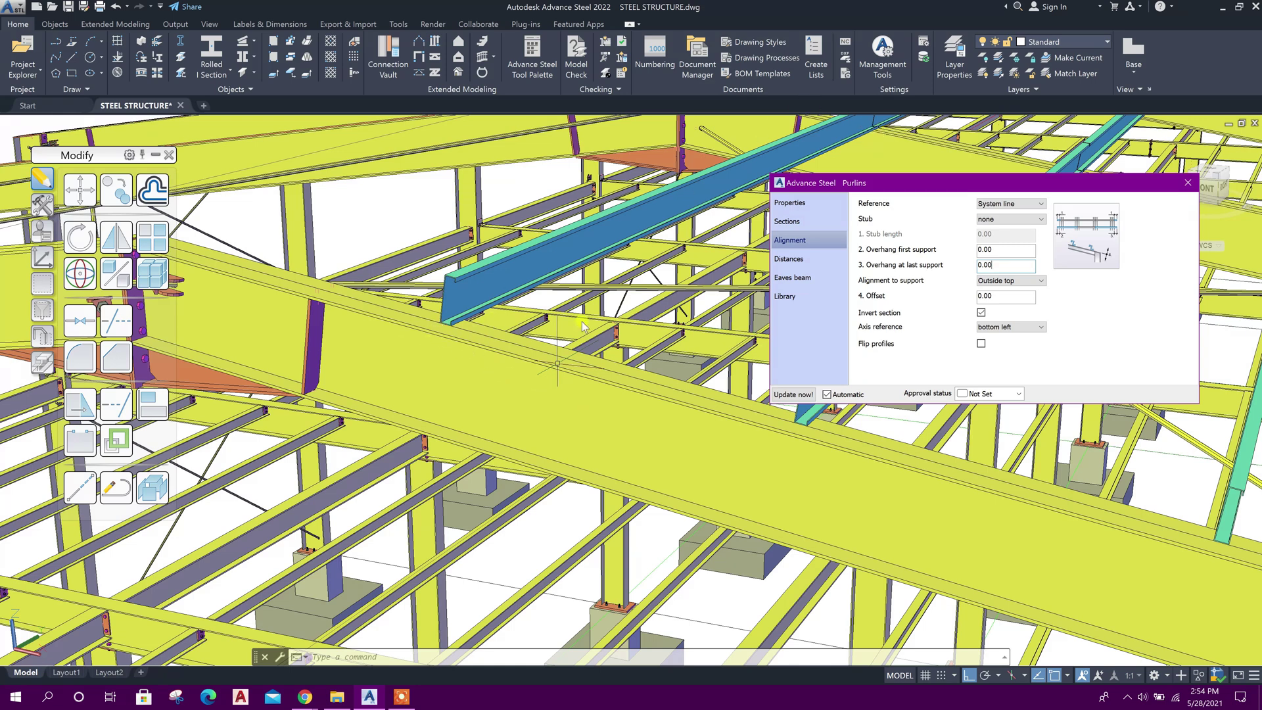
pyautogui.click(462, 307)
pyautogui.click(1010, 204)
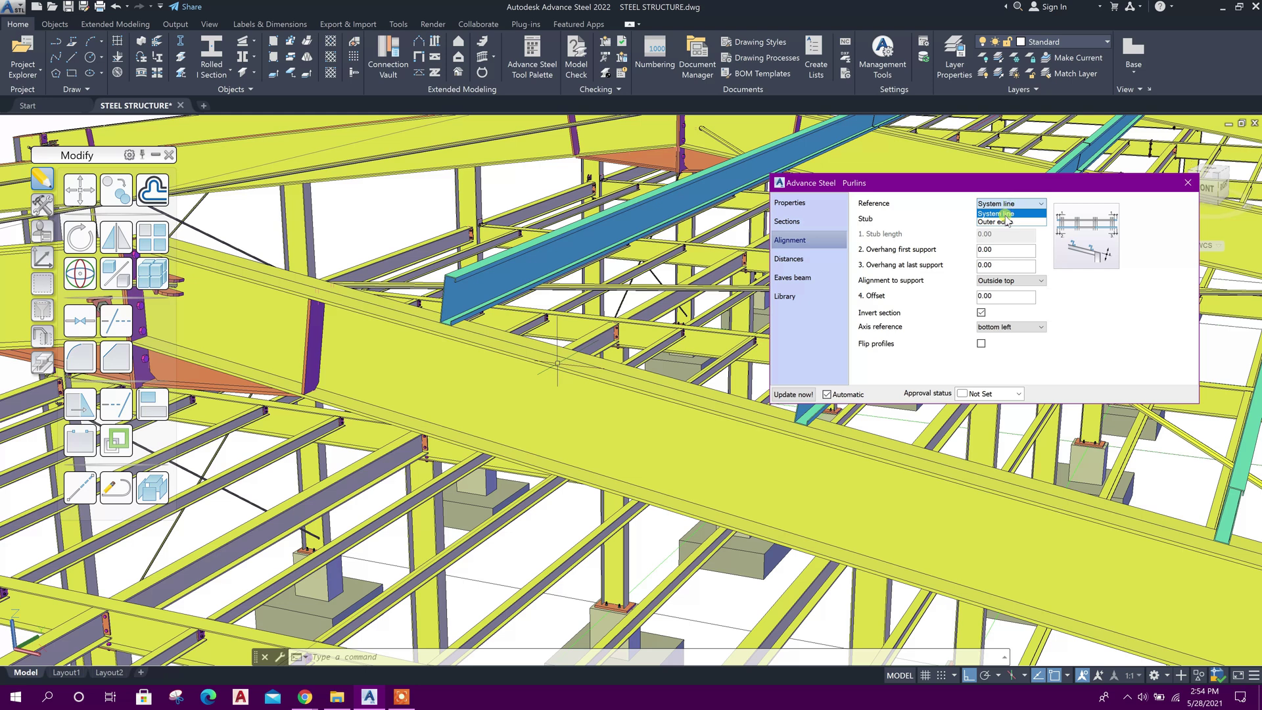
pyautogui.click(1006, 221)
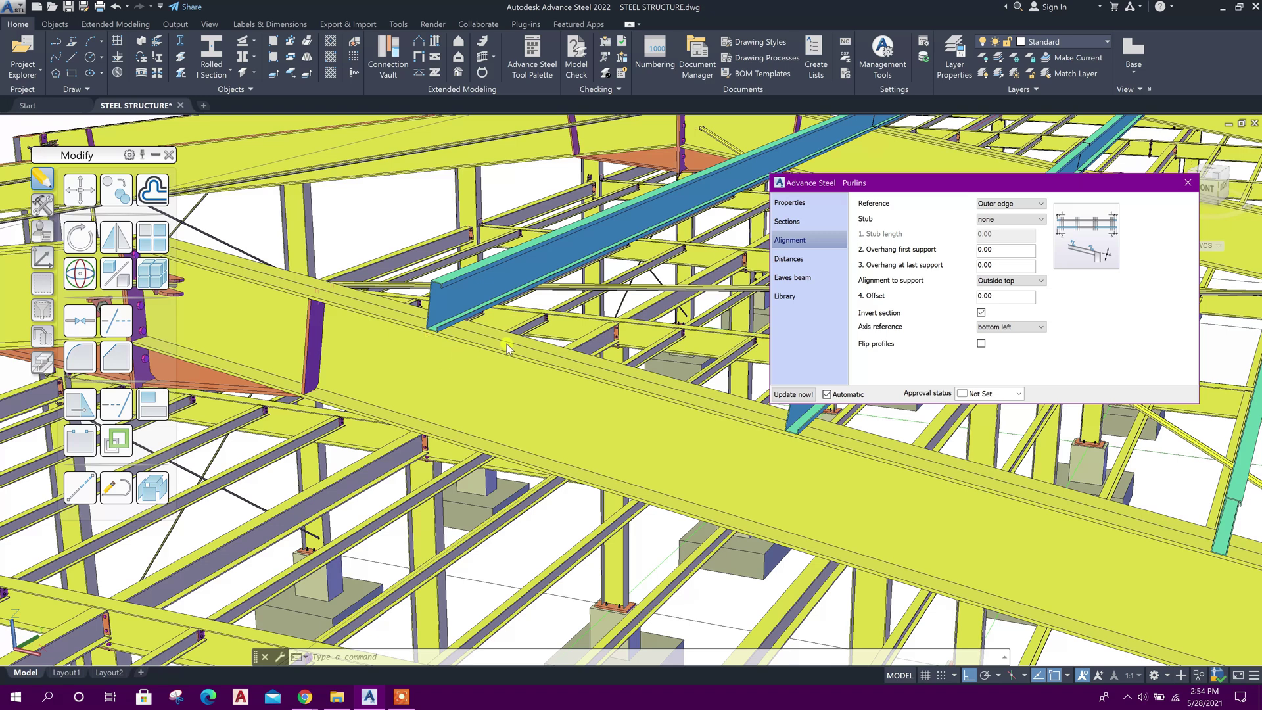
# Step: Close the purlin settings and switch the model to the front view, framing the roof ridge
pyautogui.click(791, 259)
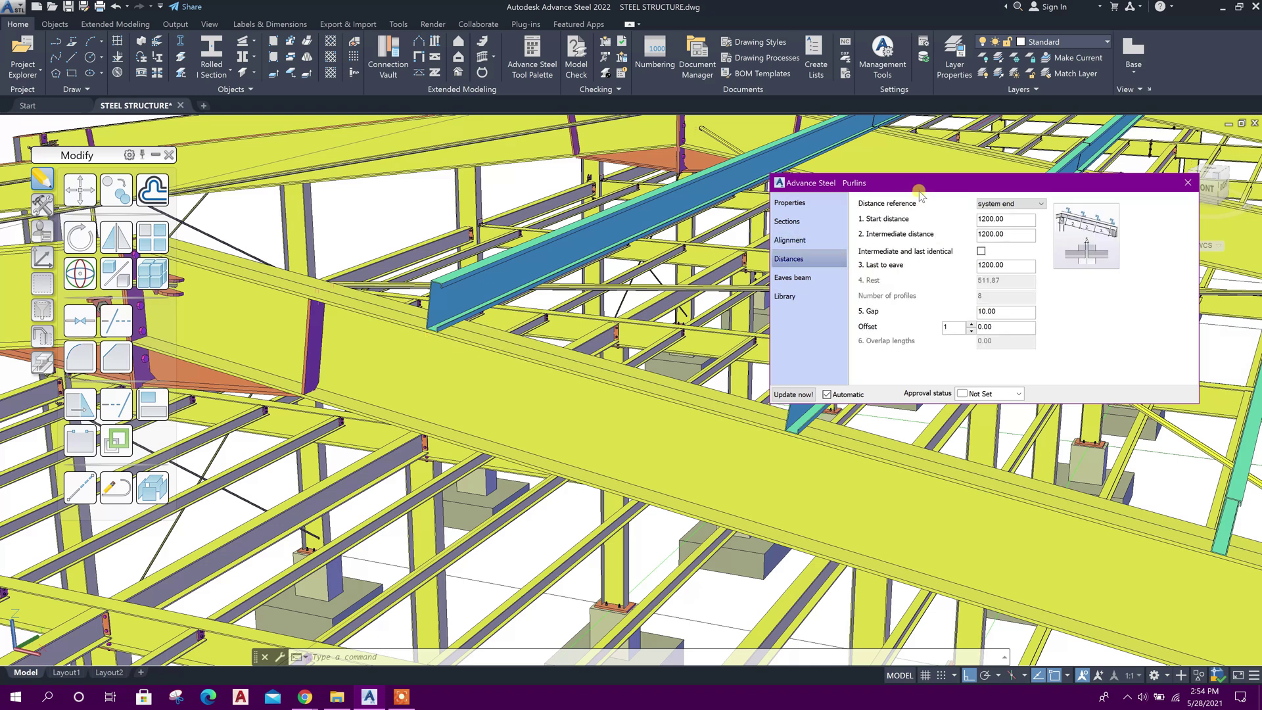
pyautogui.moveTo(1022, 215); pyautogui.dragTo(860, 239)
pyautogui.scroll(-6, 520, 335)
pyautogui.click(1188, 183)
pyautogui.click(1207, 188)
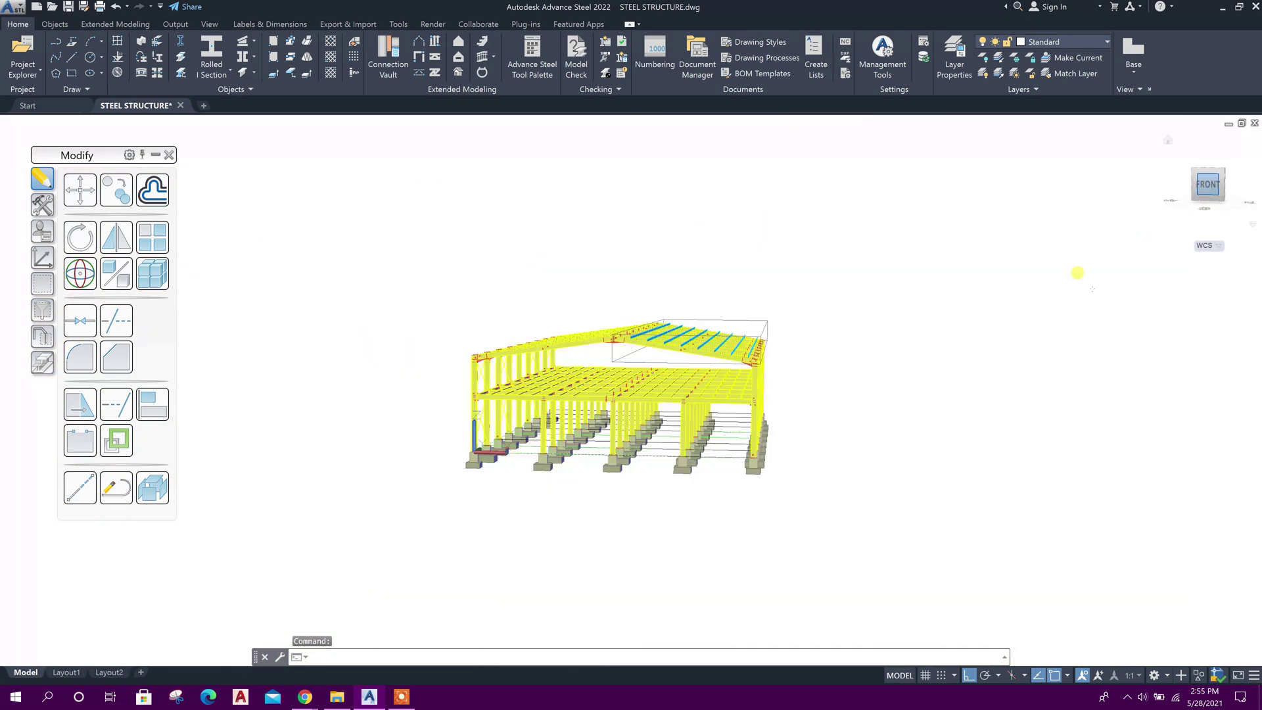
pyautogui.scroll(5, 707, 191)
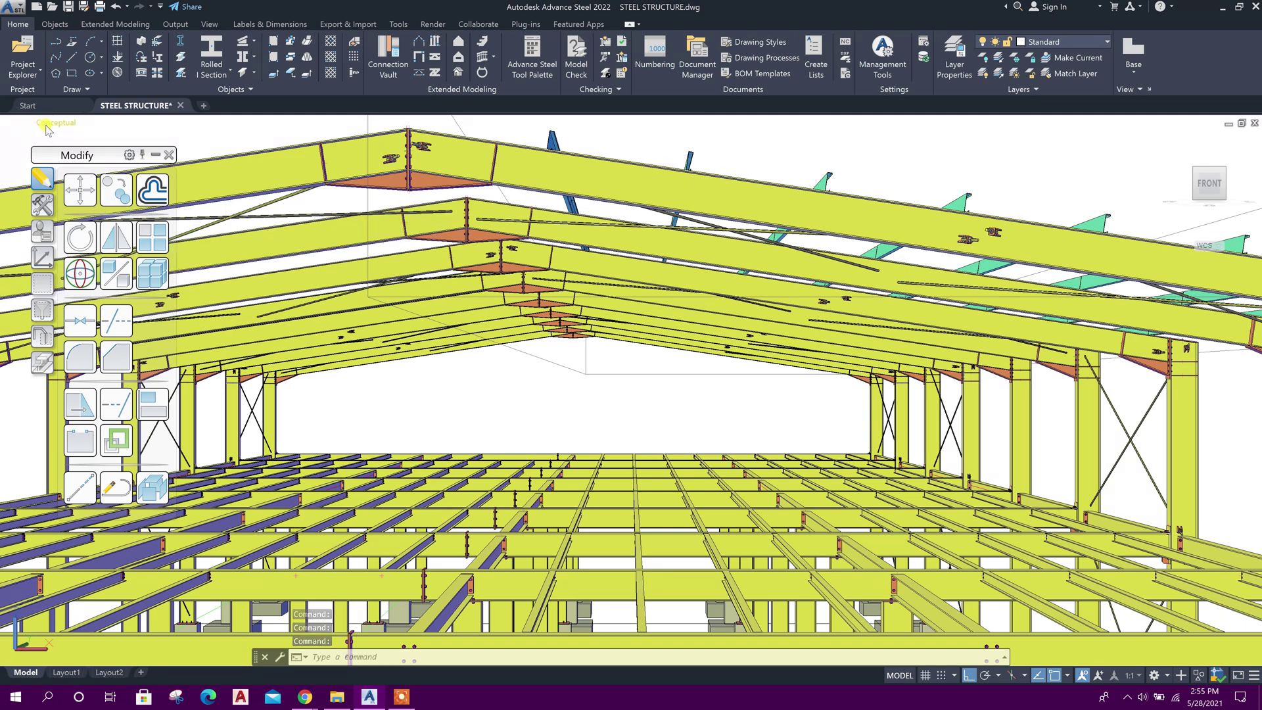
# Step: Change the visual style to 2D Wireframe and examine the purlin profiles along the rafter near the ridge
pyautogui.click(46, 124)
pyautogui.click(69, 146)
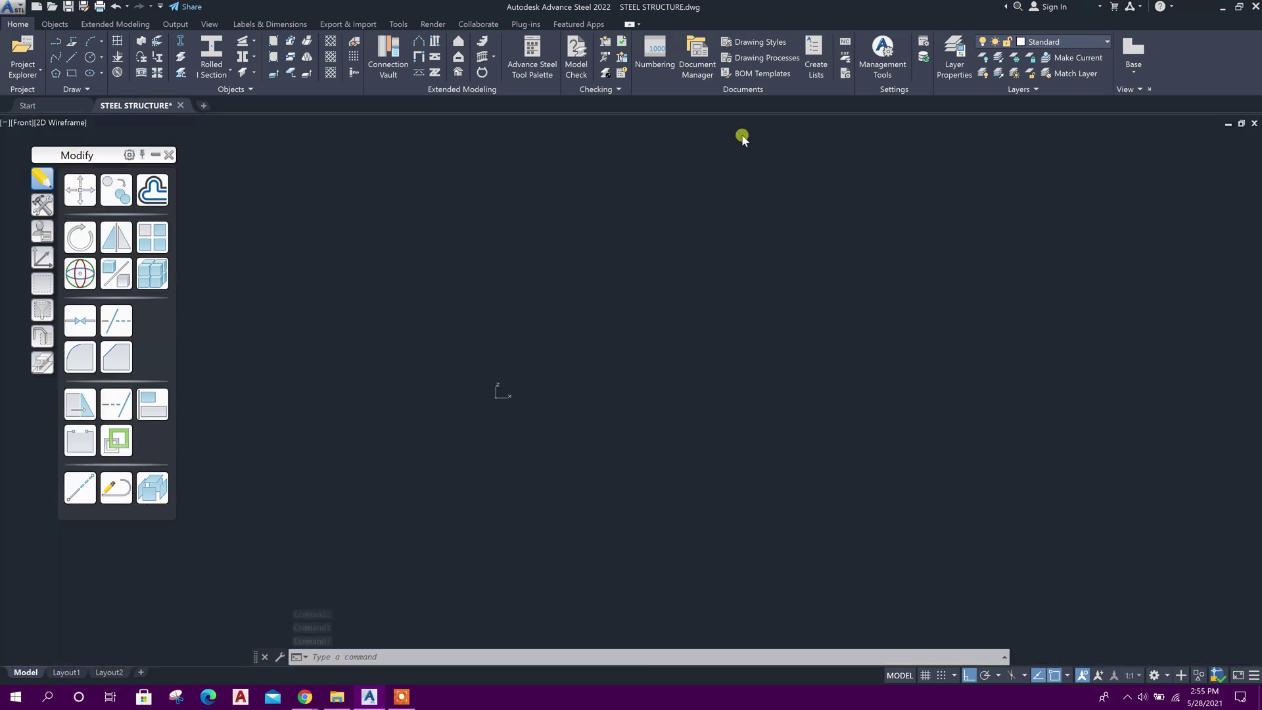
pyautogui.scroll(4, 726, 288)
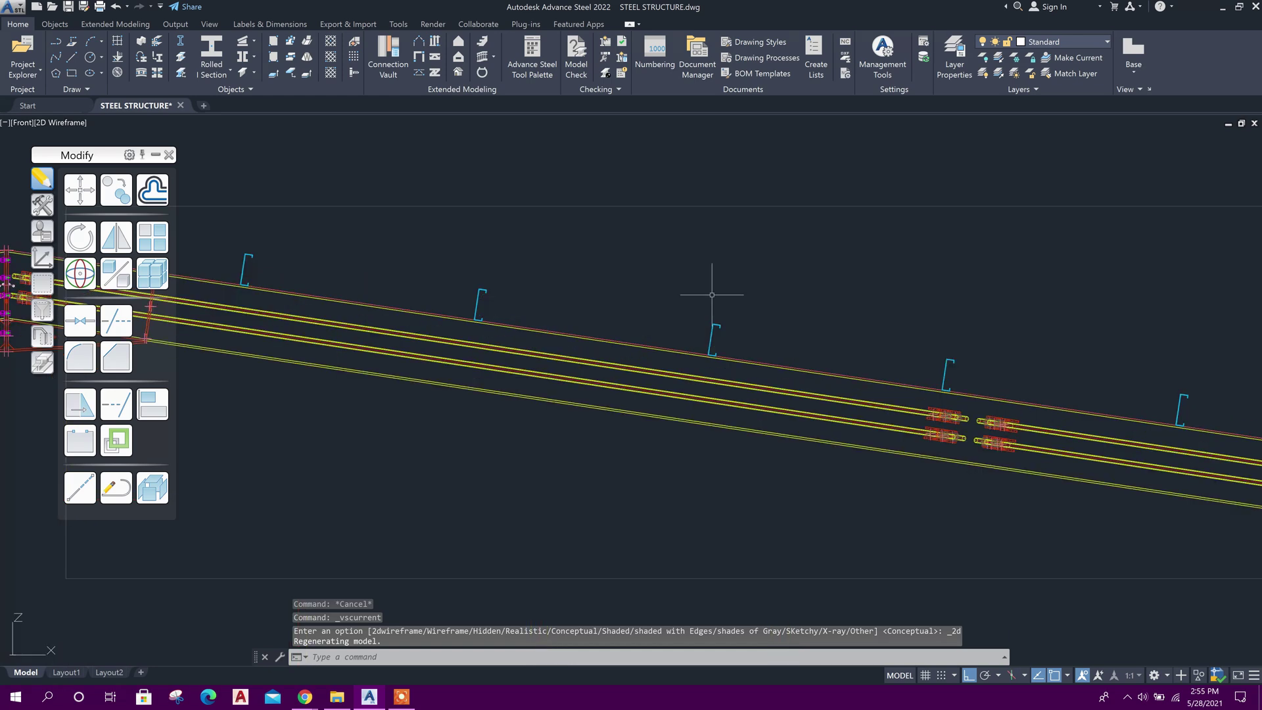
pyautogui.moveTo(257, 323); pyautogui.dragTo(539, 361, button='middle')
pyautogui.scroll(5, 520, 293)
pyautogui.scroll(-5, 542, 291)
pyautogui.scroll(-4, 631, 276)
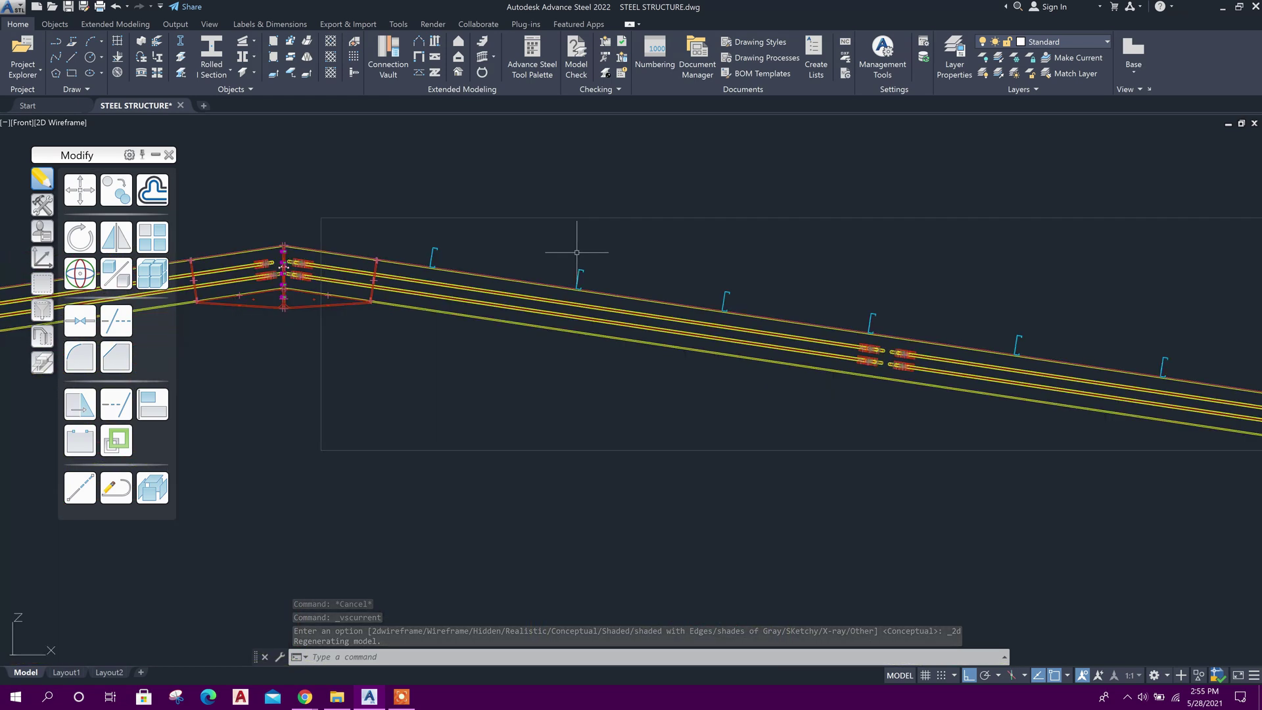
# Step: Open the settings of the right roof slope's purlins and set the start distance to 300
pyautogui.click(815, 231)
pyautogui.doubleClick(814, 231)
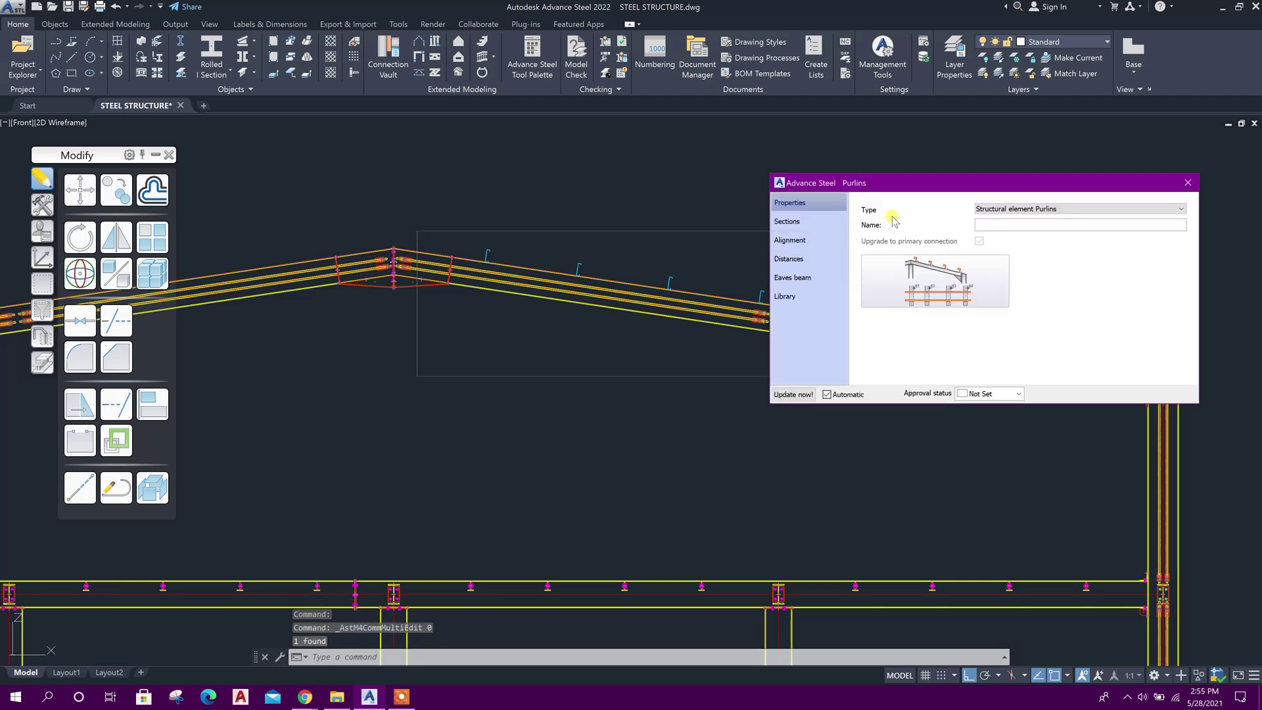
pyautogui.click(817, 224)
pyautogui.click(792, 240)
pyautogui.click(792, 258)
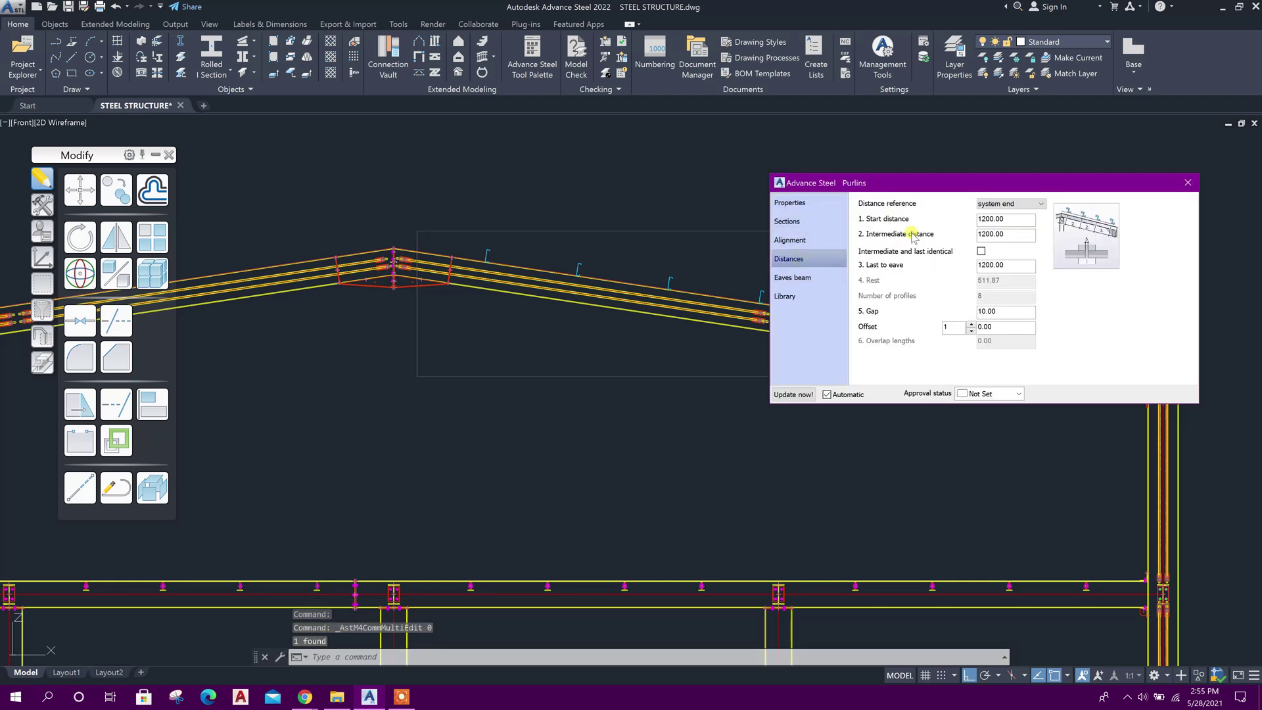
pyautogui.moveTo(1005, 219); pyautogui.dragTo(840, 236)
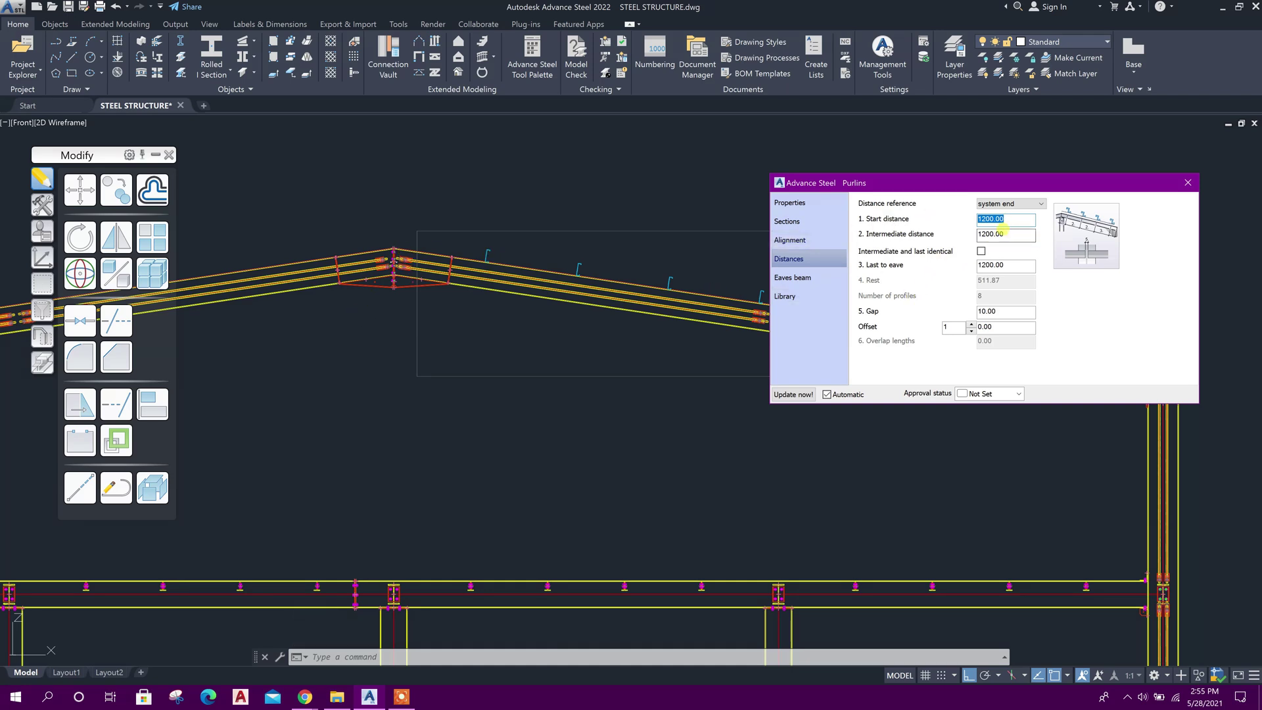
pyautogui.press('Return')
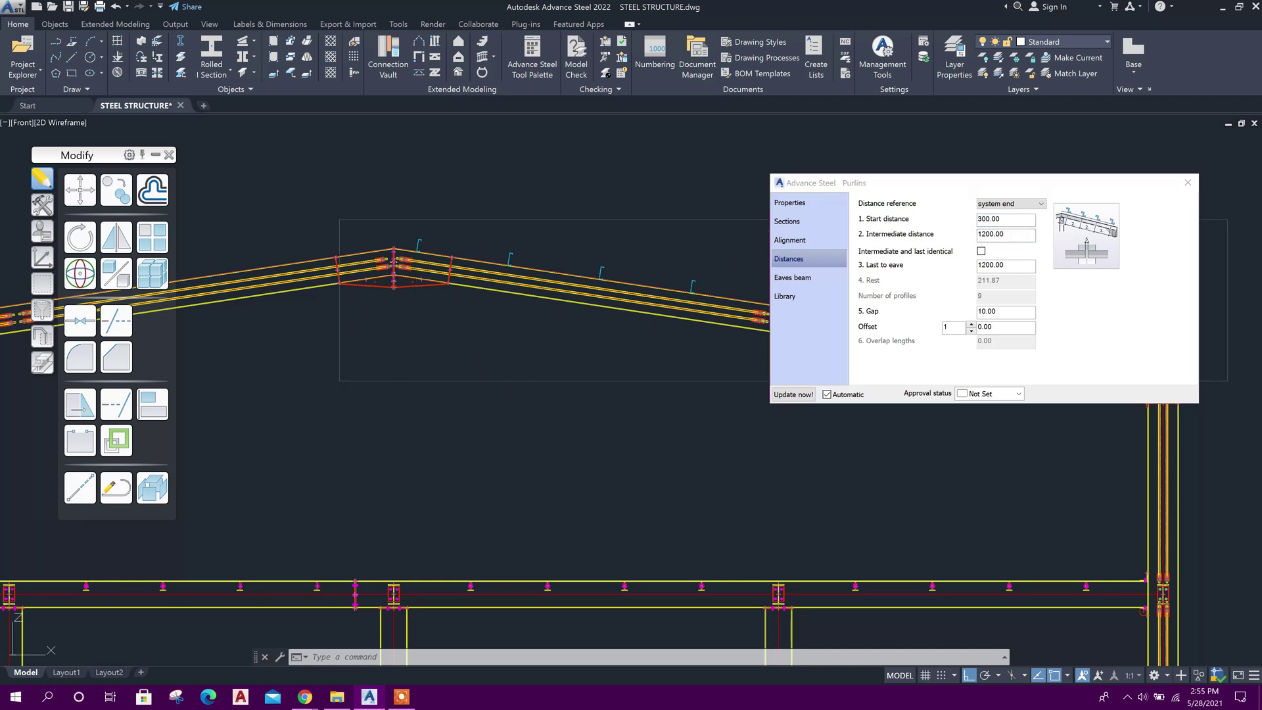
# Step: Set the purlins' intermediate distance and last-to-eave distance to 1000 each, and close the purlin settings
pyautogui.moveTo(472, 456); pyautogui.dragTo(429, 562, button='middle')
pyautogui.moveTo(899, 186); pyautogui.dragTo(688, 129)
pyautogui.moveTo(798, 172); pyautogui.dragTo(731, 184)
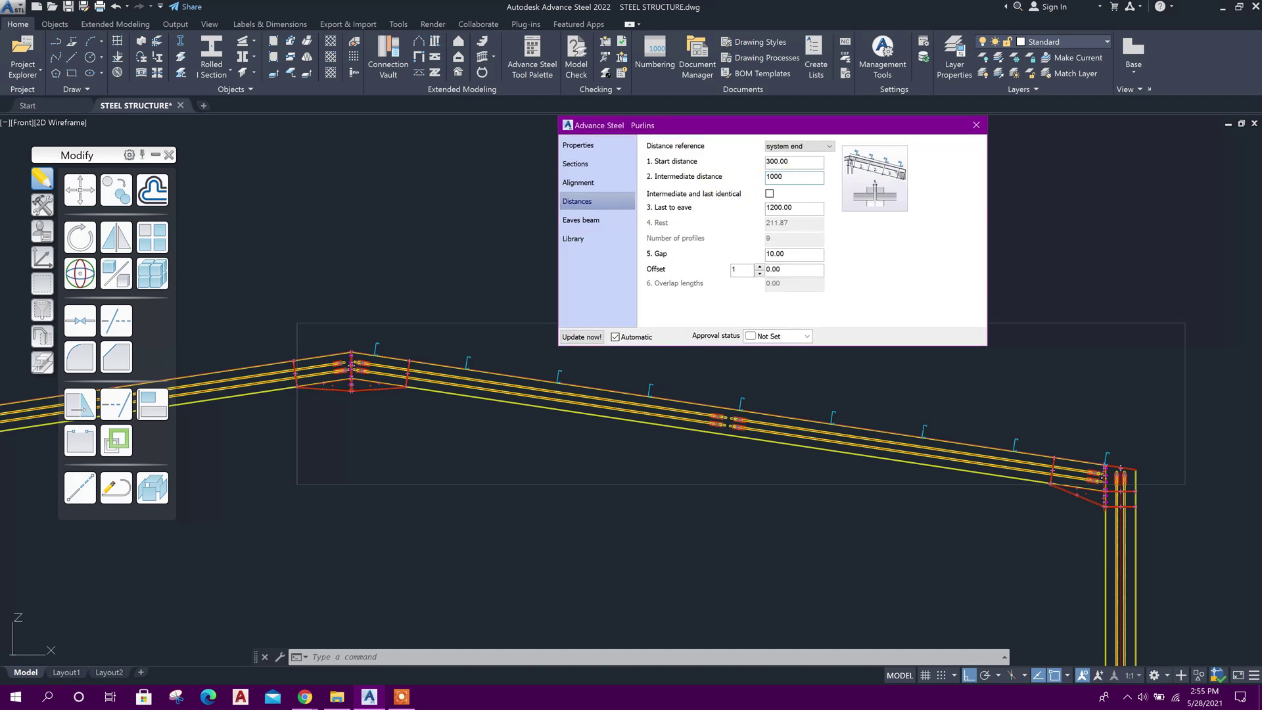
pyautogui.press('Tab')
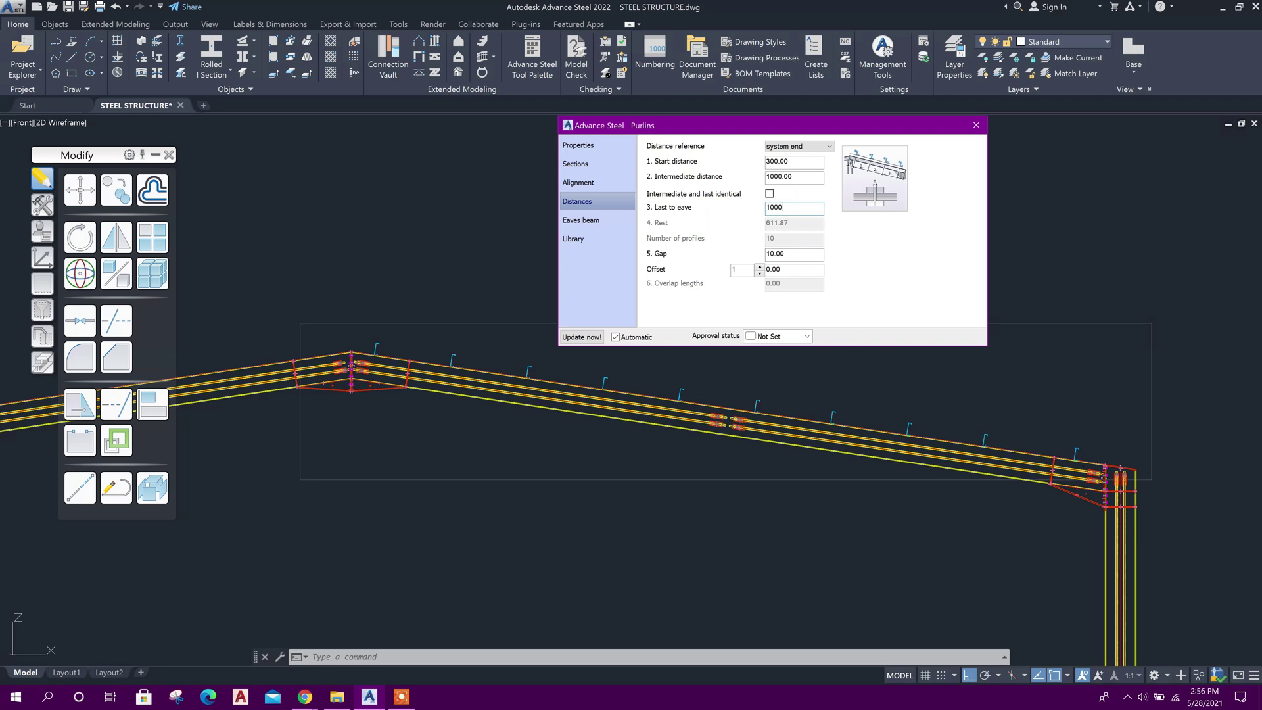
pyautogui.click(798, 175)
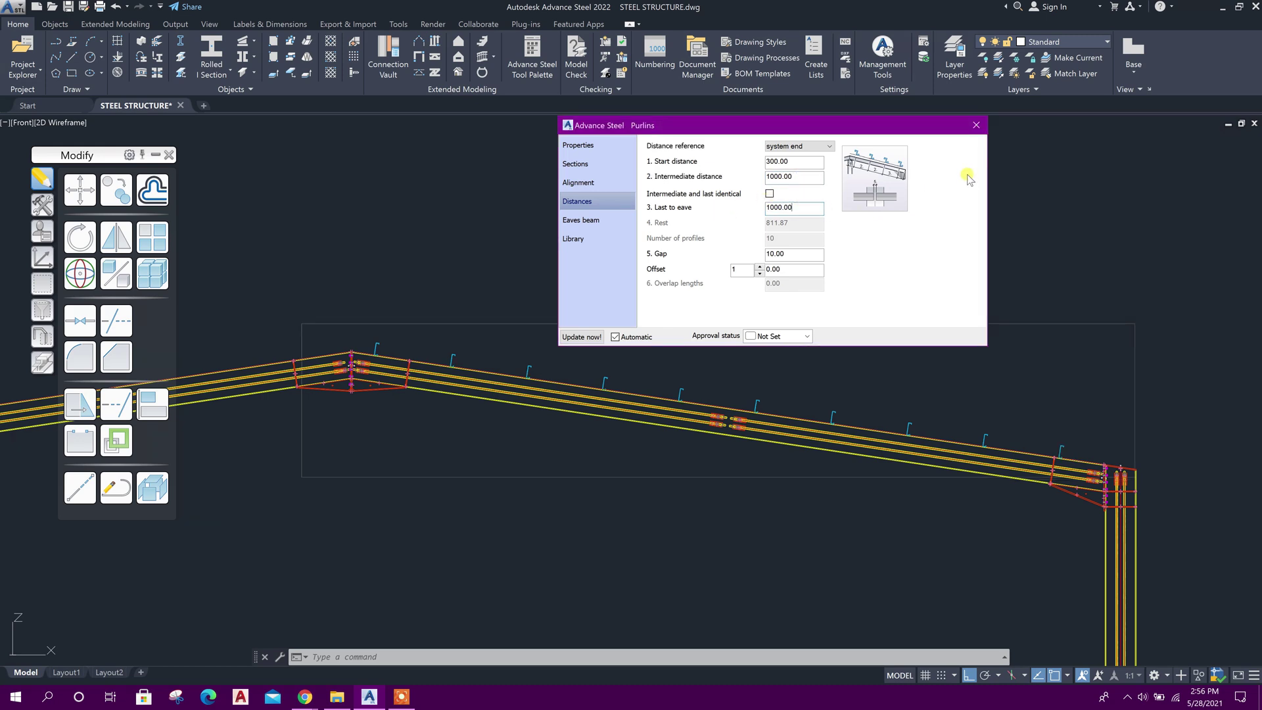
pyautogui.click(976, 125)
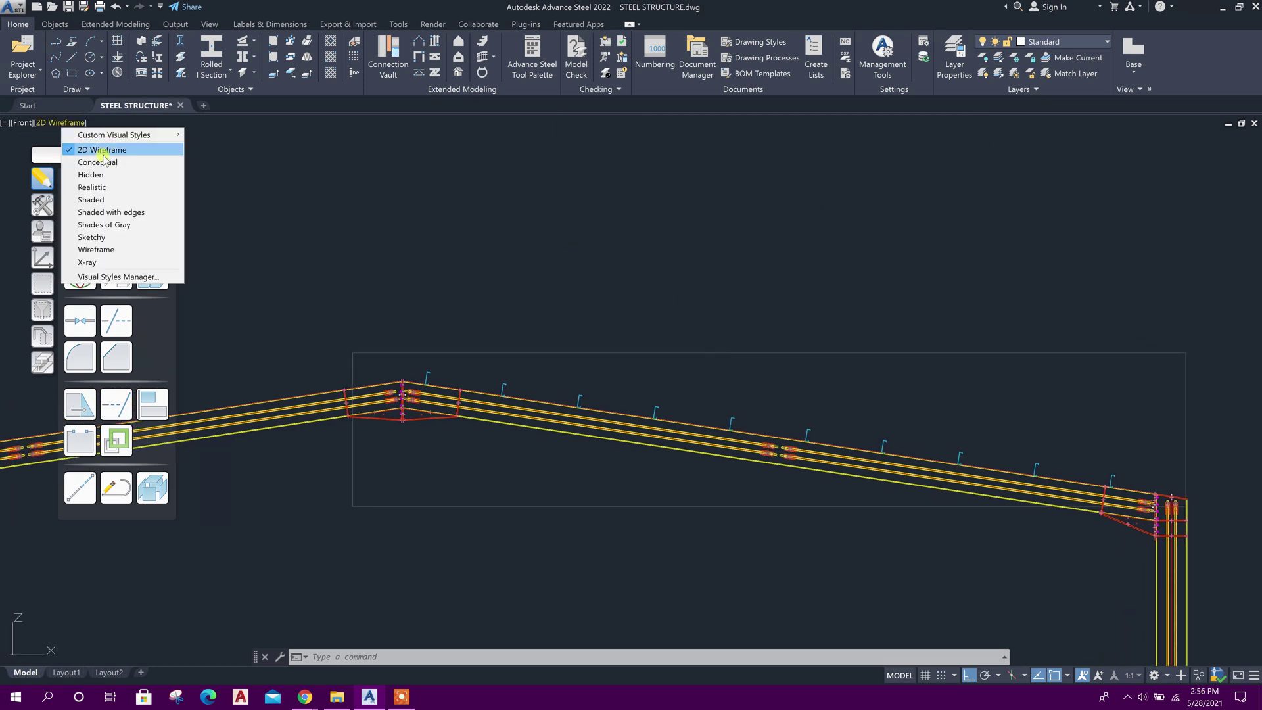
# Step: Change the visual style to Conceptual and orbit to a 3D view showing the whole building and its bare roof slope
pyautogui.click(99, 162)
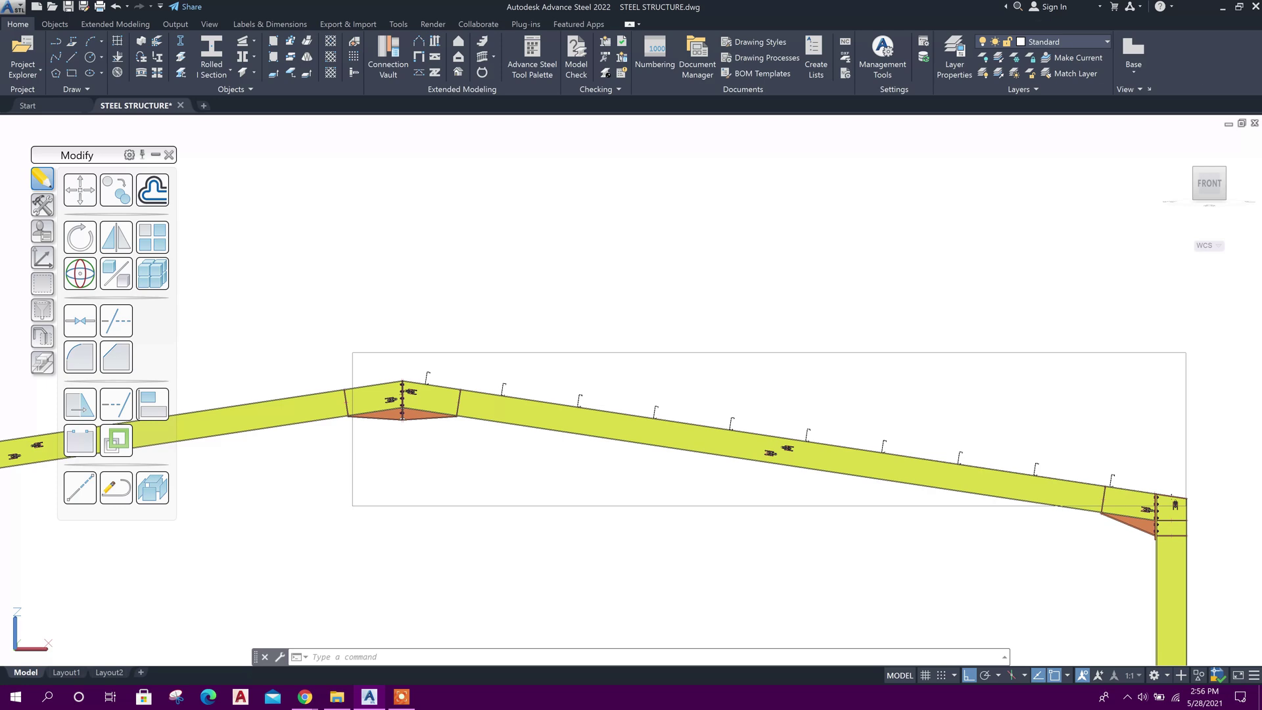
pyautogui.click(1166, 143)
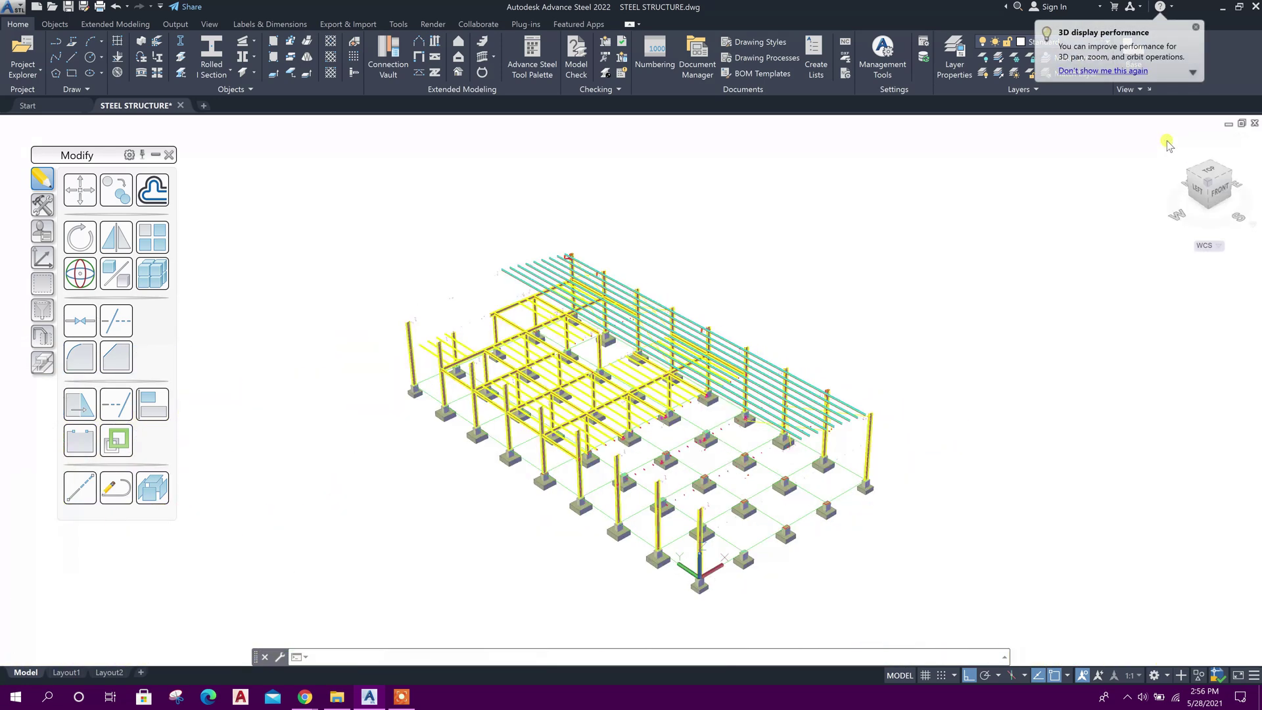
pyautogui.keyDown('shift'); pyautogui.moveTo(930, 561); pyautogui.dragTo(782, 489, button='middle'); pyautogui.keyUp('shift')
pyautogui.scroll(4, 644, 368)
pyautogui.keyDown('shift'); pyautogui.moveTo(616, 408); pyautogui.dragTo(797, 417, button='middle'); pyautogui.keyUp('shift')
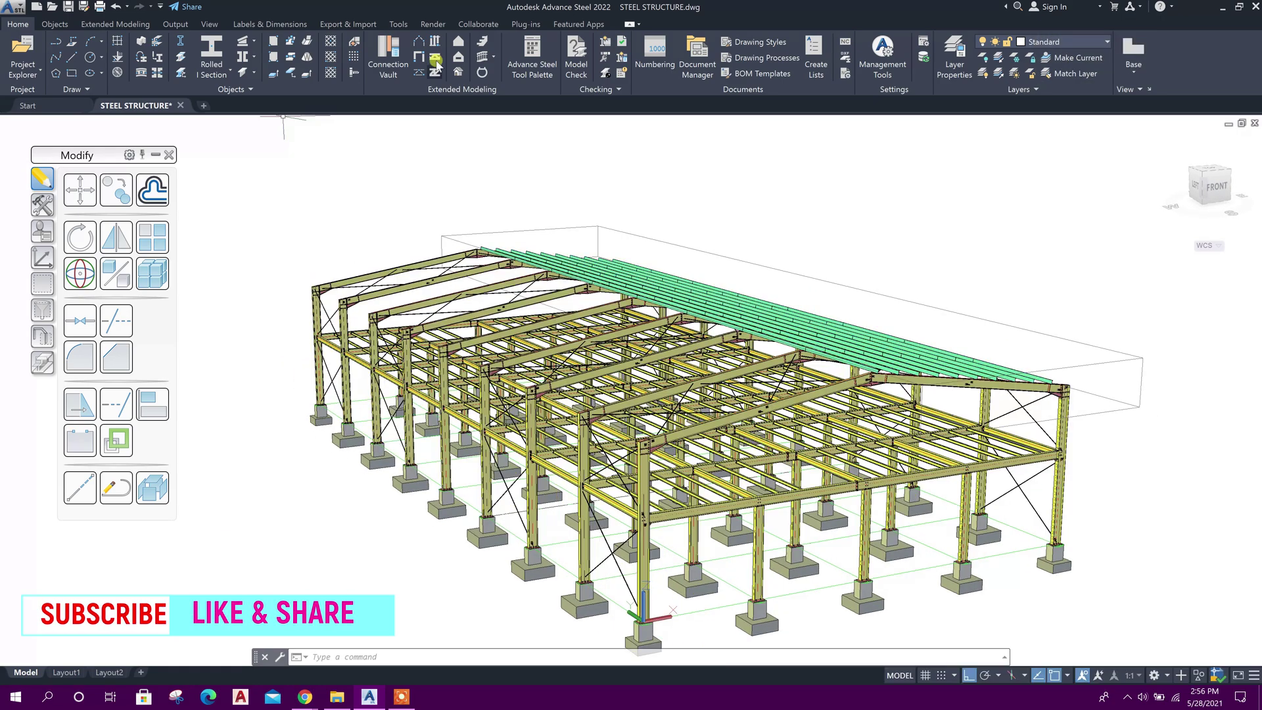
# Step: Create purlins across the rafters of the bare left roof slope, accepting the default purlin settings
pyautogui.click(435, 42)
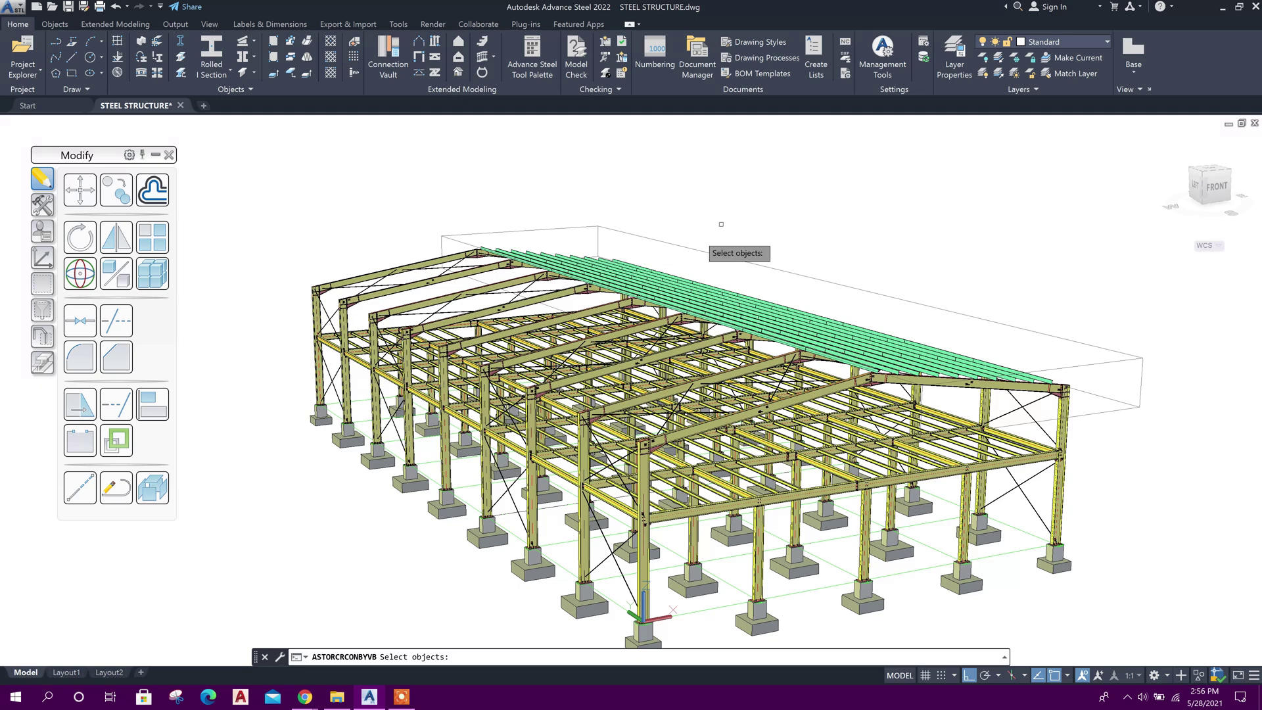
pyautogui.click(807, 397)
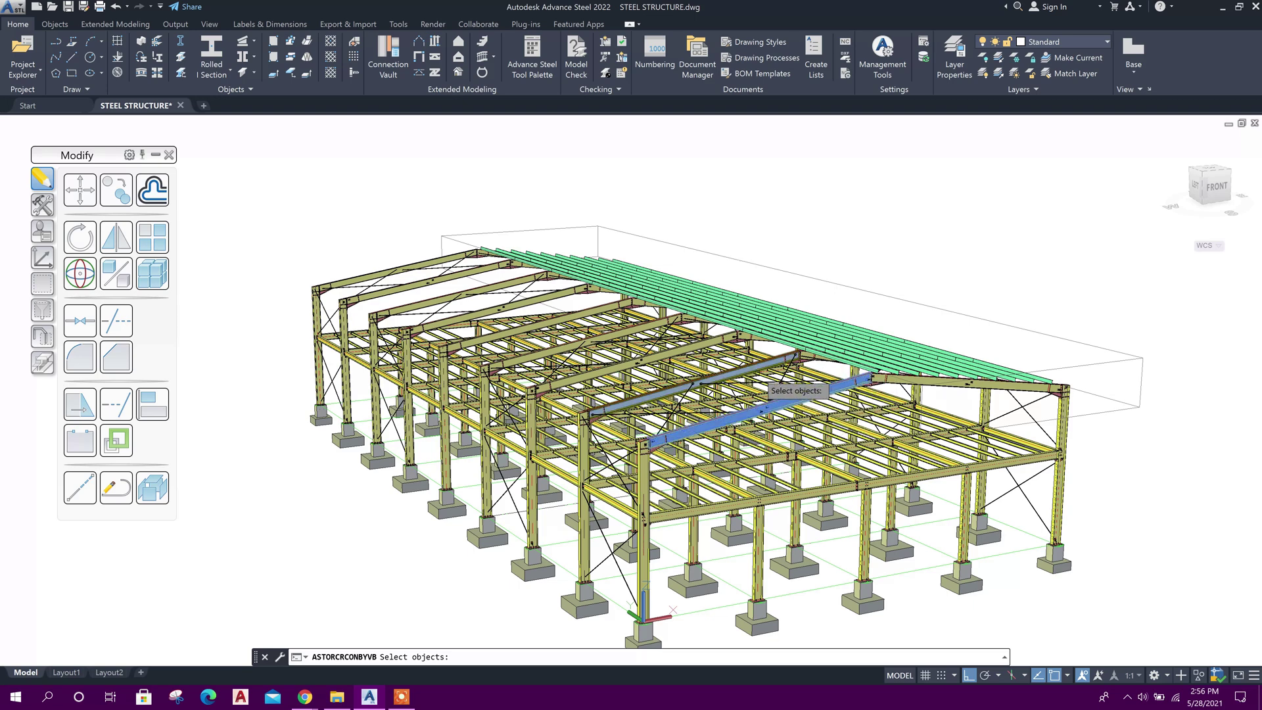
pyautogui.click(753, 368)
pyautogui.click(687, 354)
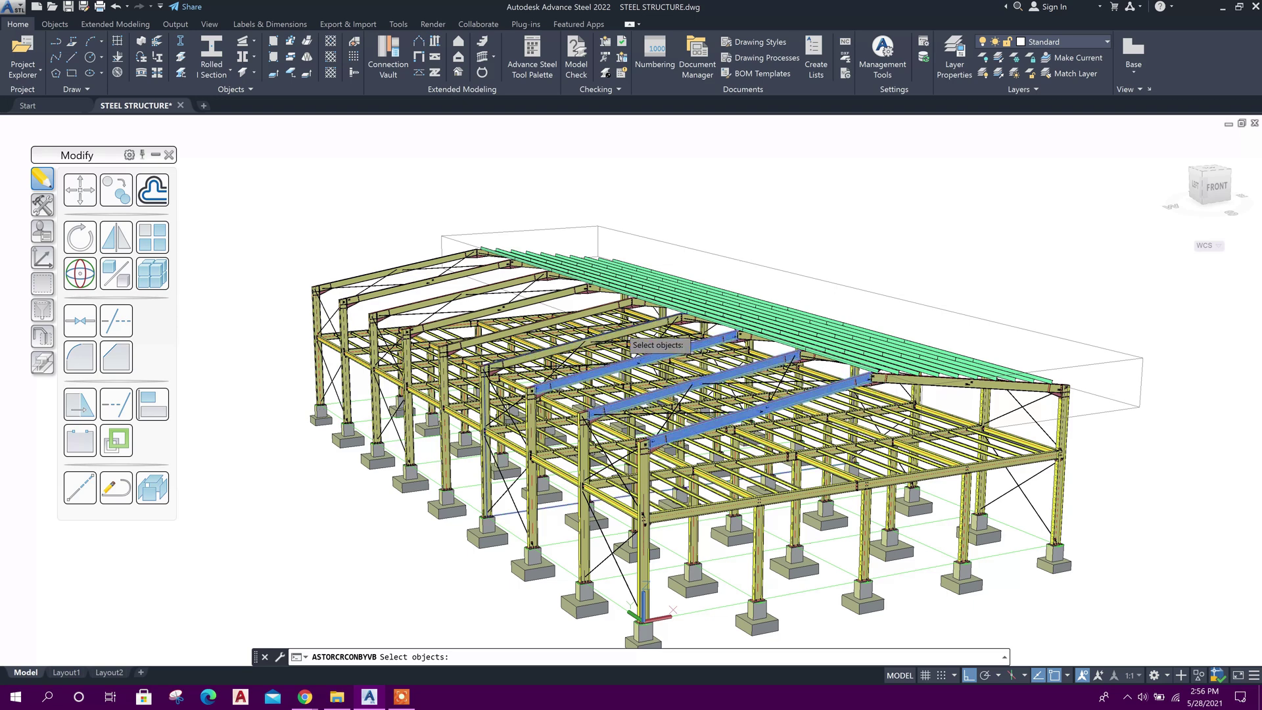
pyautogui.click(579, 317)
pyautogui.click(558, 299)
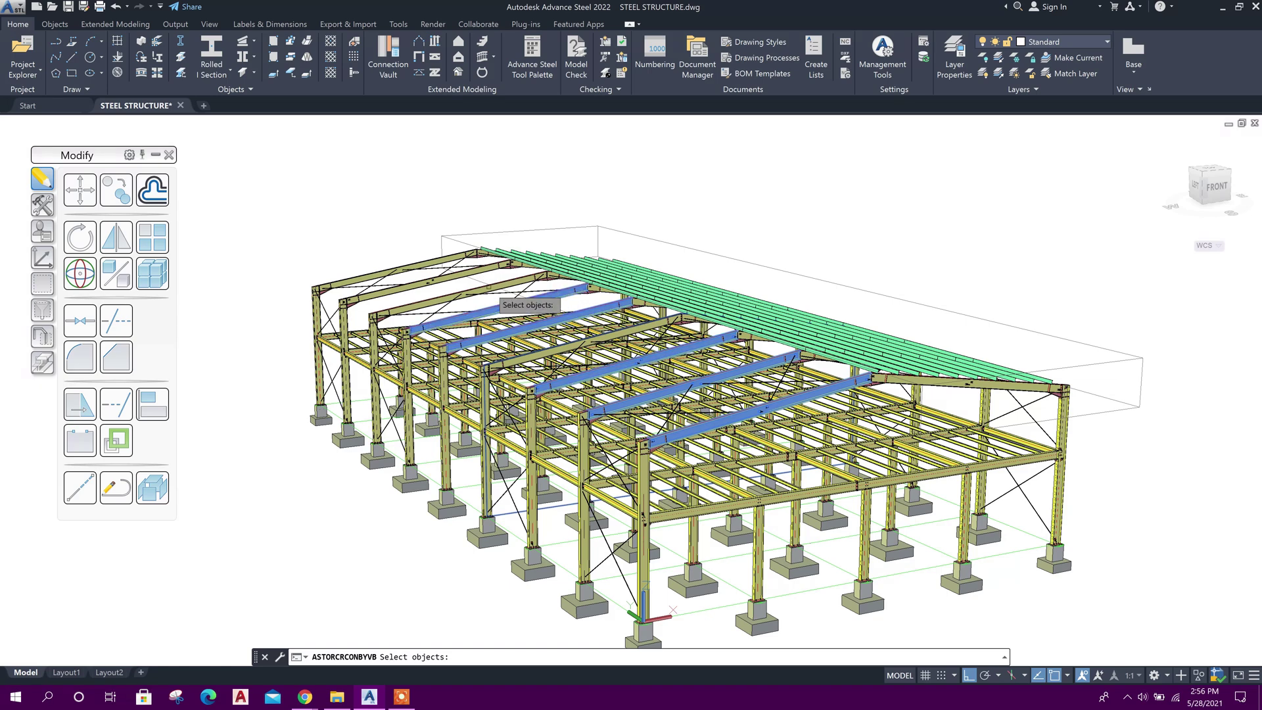
pyautogui.click(455, 294)
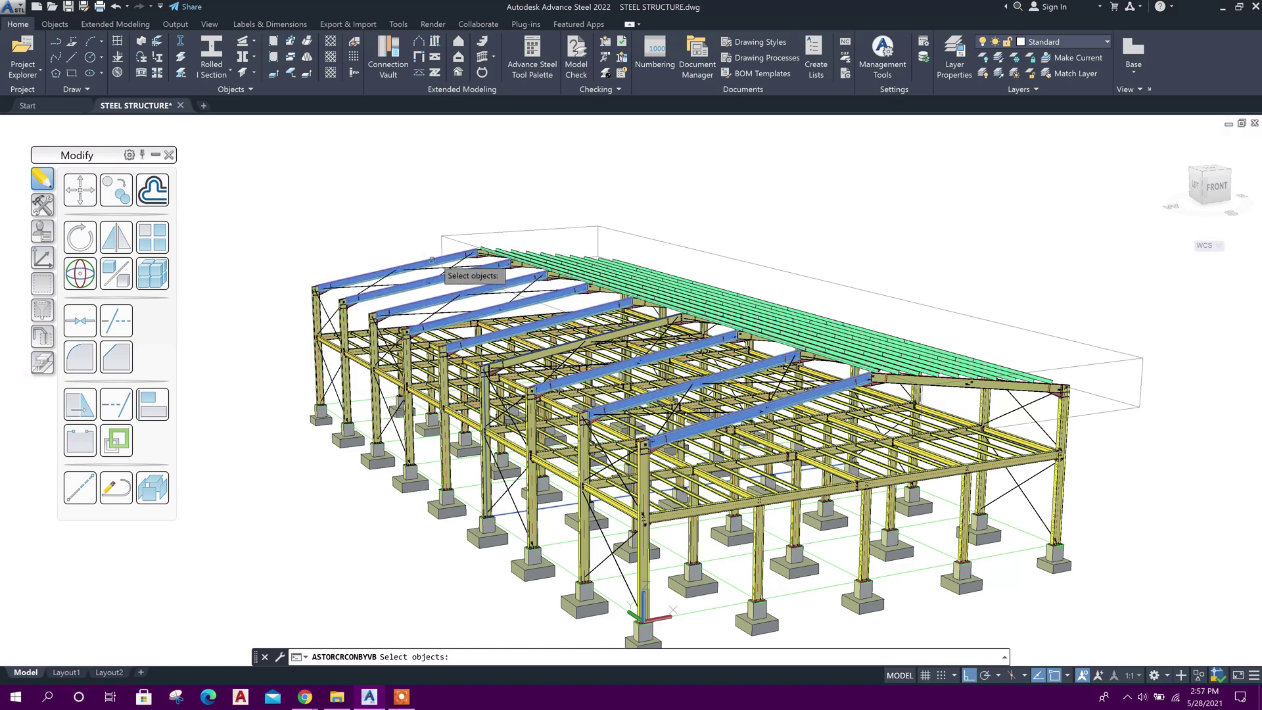
pyautogui.press('Return')
pyautogui.press('Return')
pyautogui.click(552, 236)
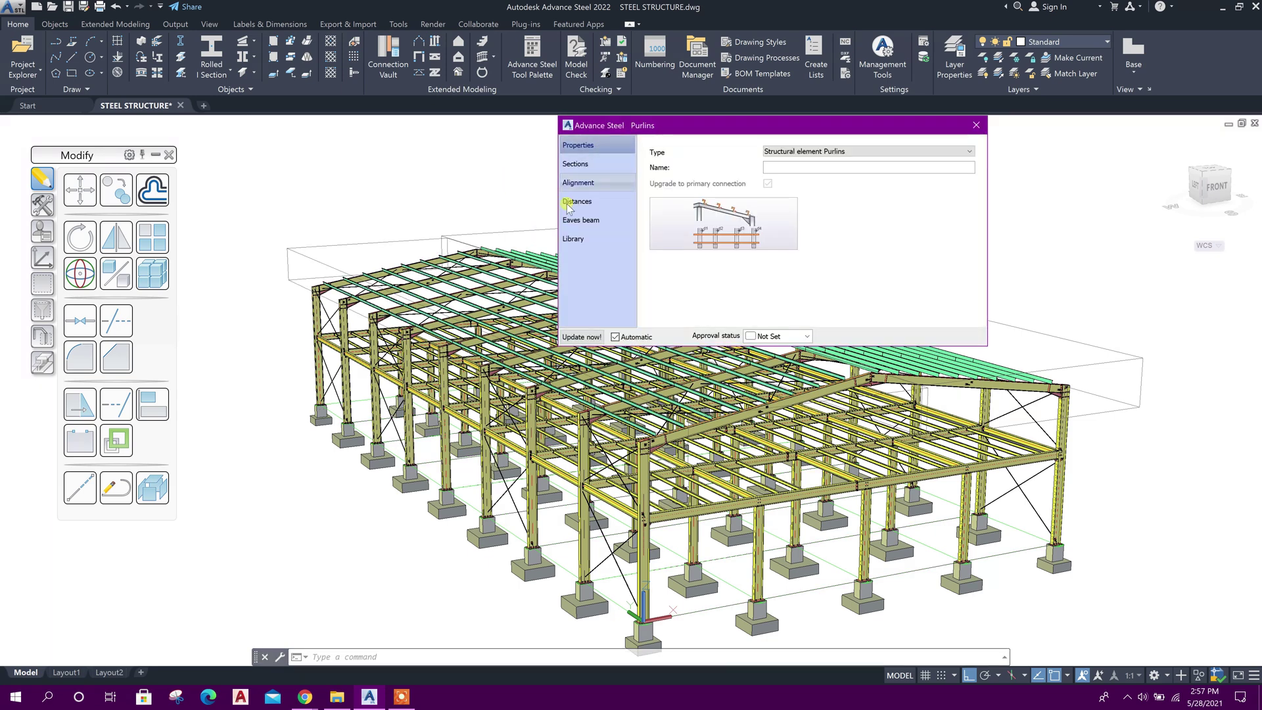
pyautogui.click(976, 125)
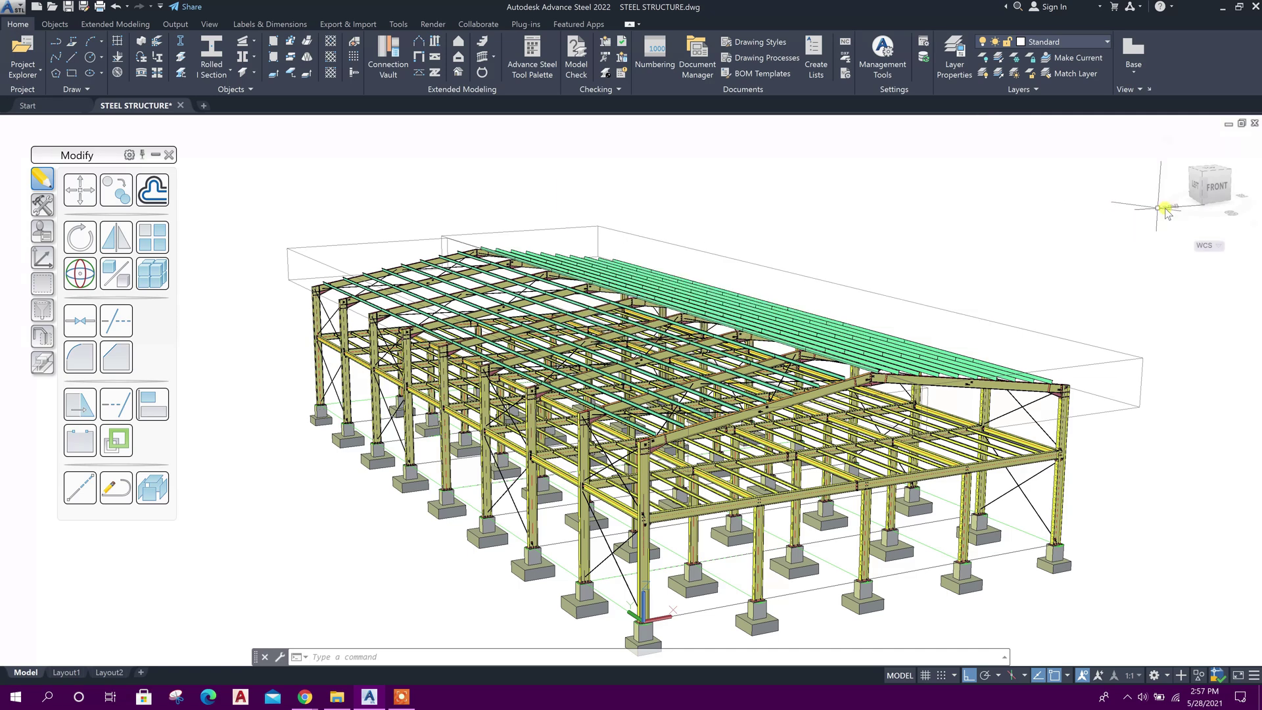
# Step: Switch the model to the front view in 2D Wireframe style, framing the purlins on both sides of the ridge
pyautogui.click(1213, 187)
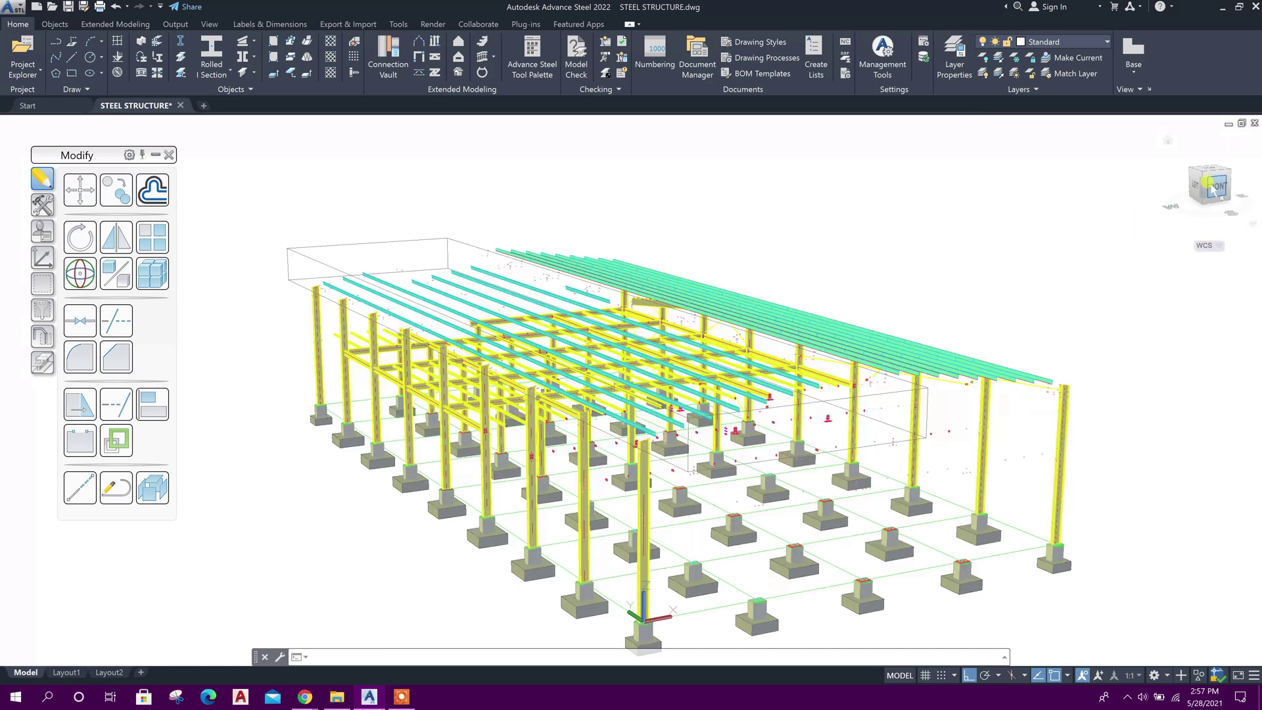
pyautogui.click(54, 124)
pyautogui.click(99, 146)
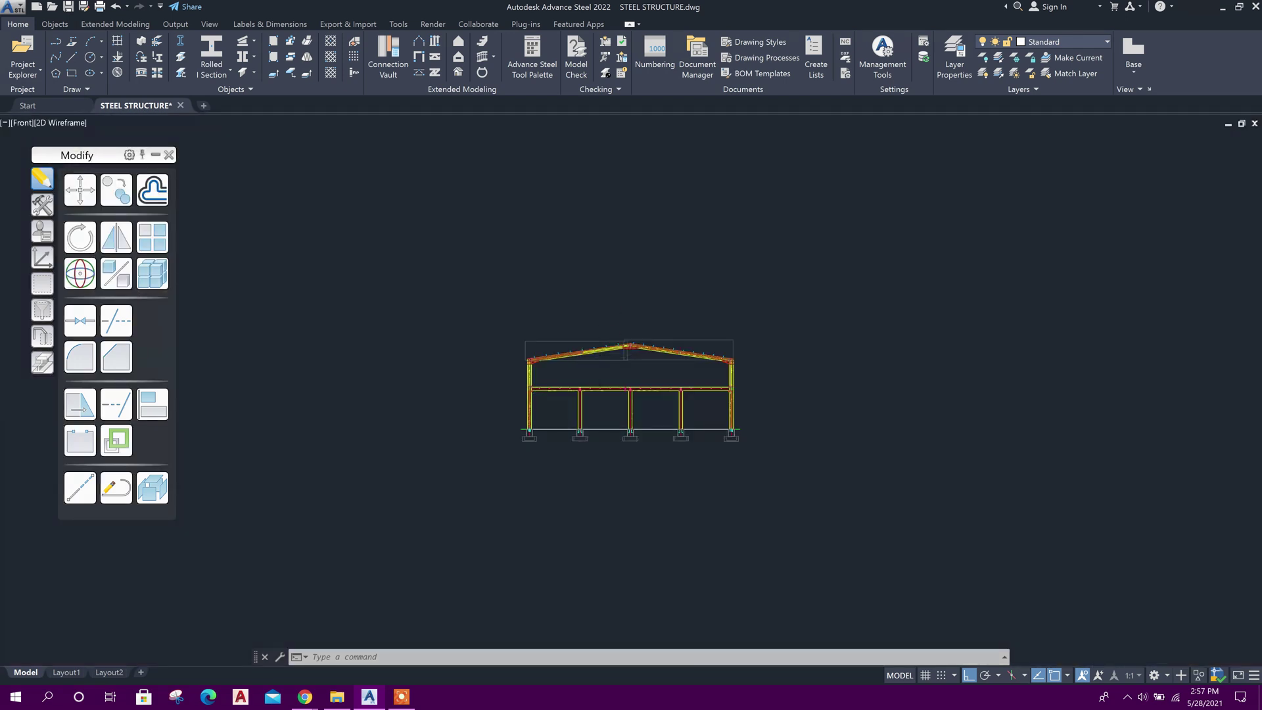
pyautogui.scroll(8, 599, 355)
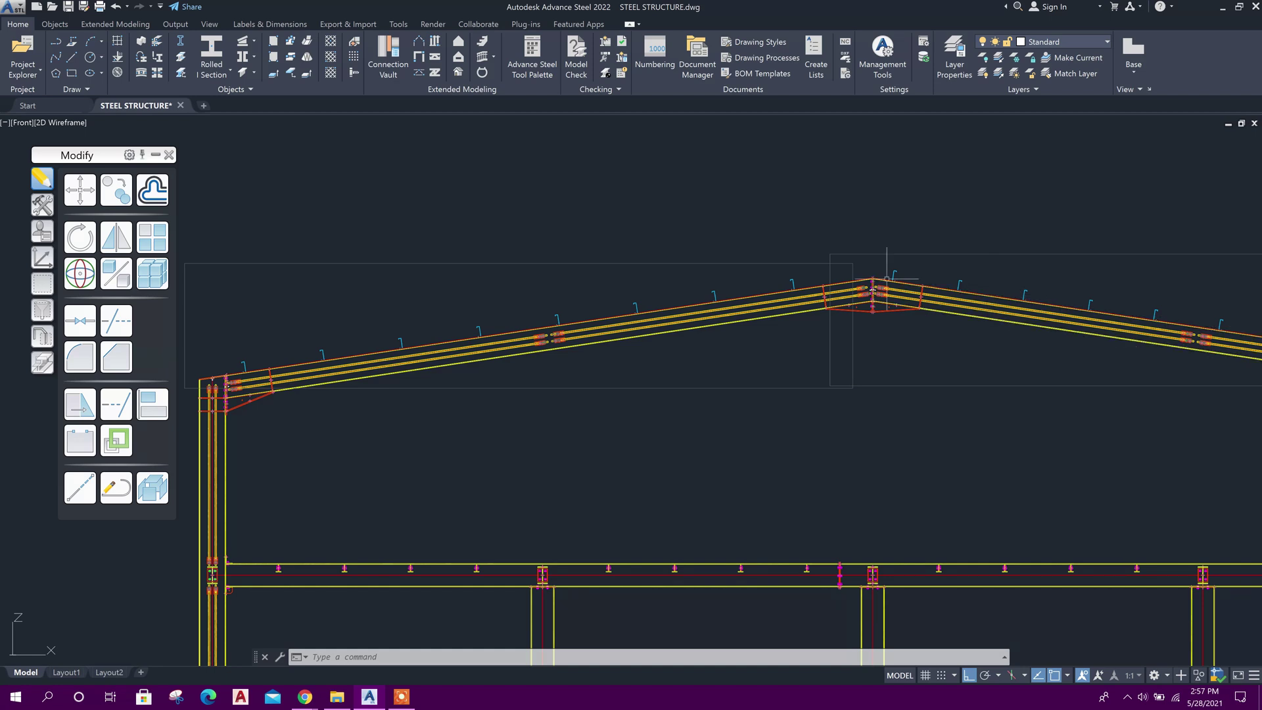
pyautogui.moveTo(951, 373); pyautogui.dragTo(916, 372, button='middle')
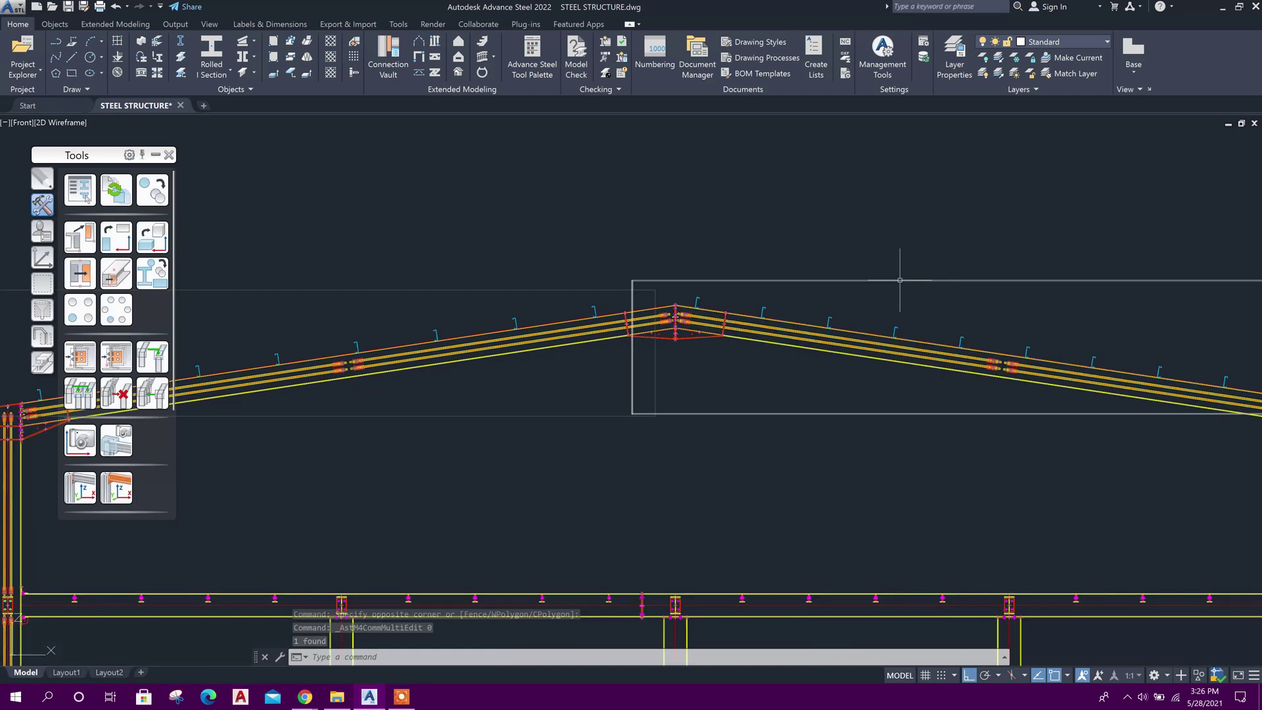
# Step: Review the right slope purlins' section, alignment and distance settings and save their values as a new purlin library entry
pyautogui.doubleClick(900, 282)
pyautogui.moveTo(899, 244); pyautogui.dragTo(920, 237)
pyautogui.click(831, 269)
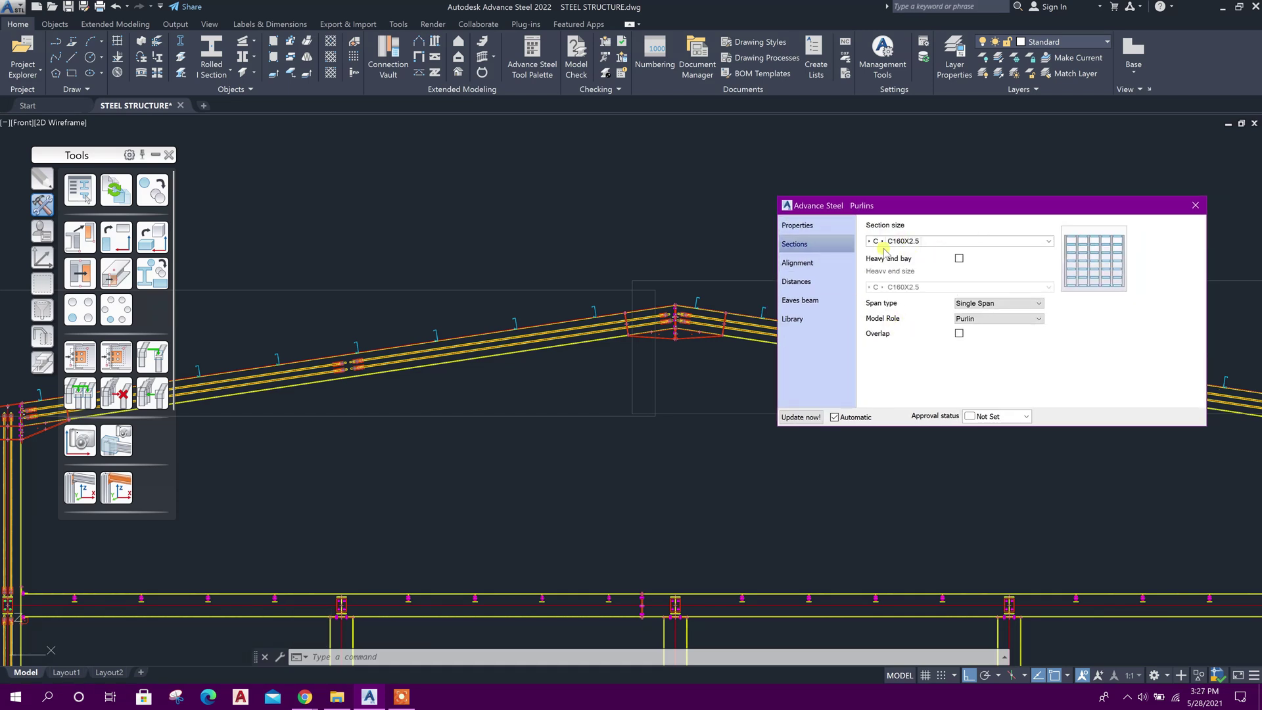
pyautogui.click(810, 265)
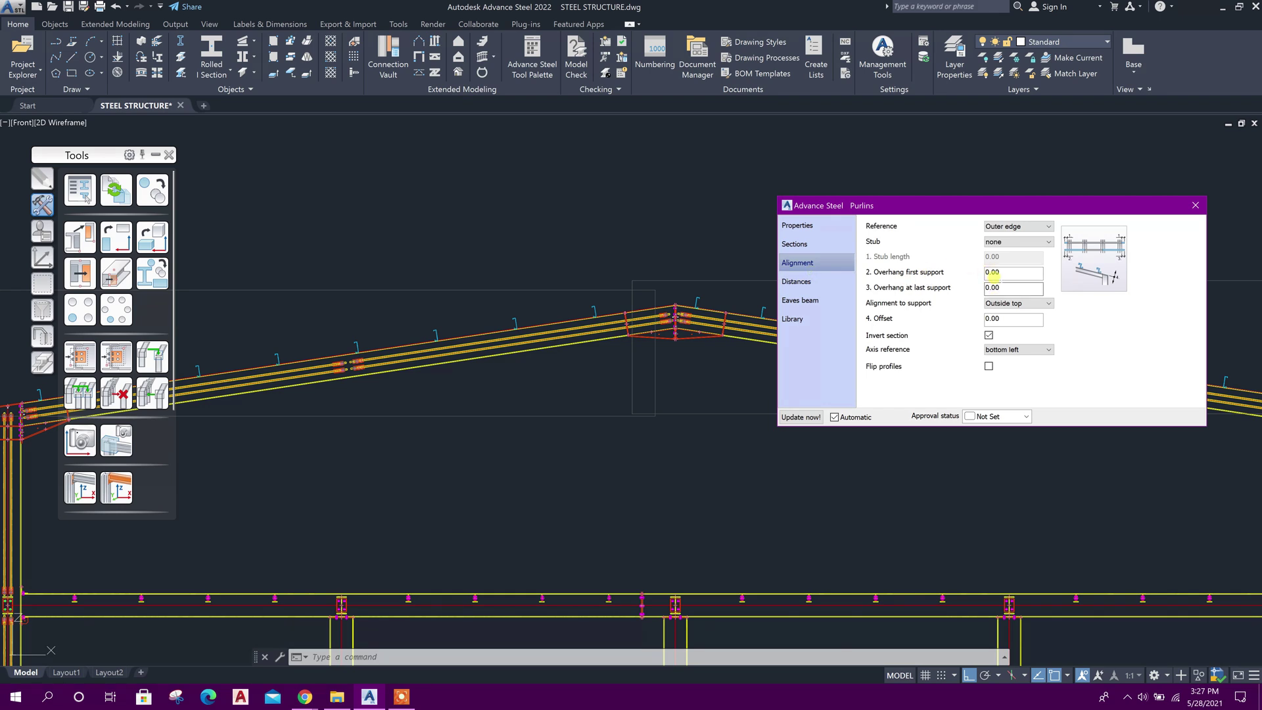
pyautogui.click(807, 282)
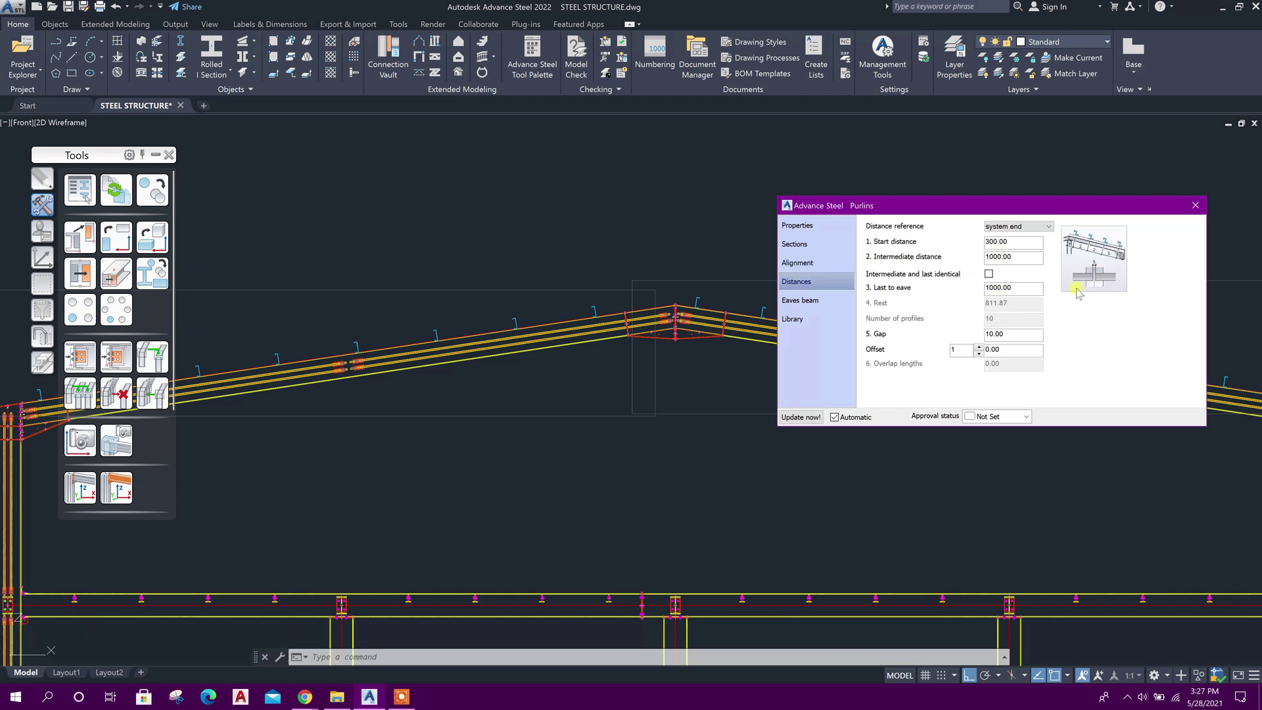
pyautogui.click(813, 320)
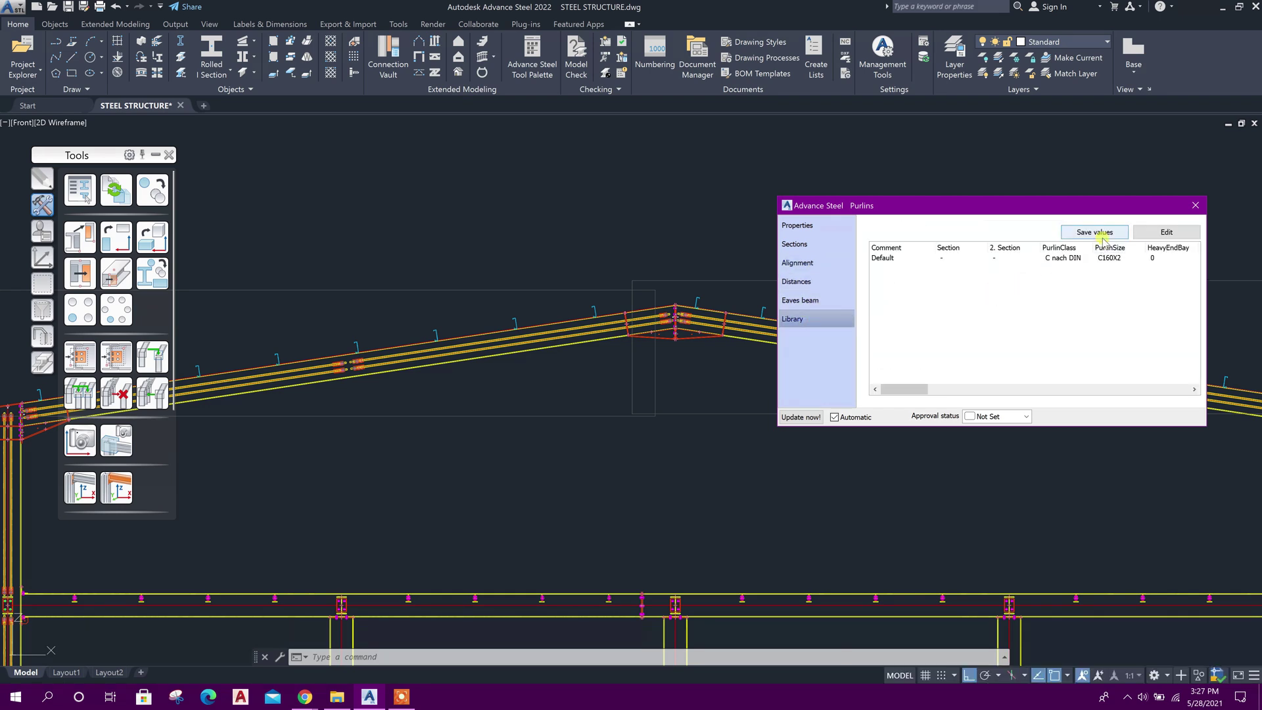
pyautogui.click(1108, 233)
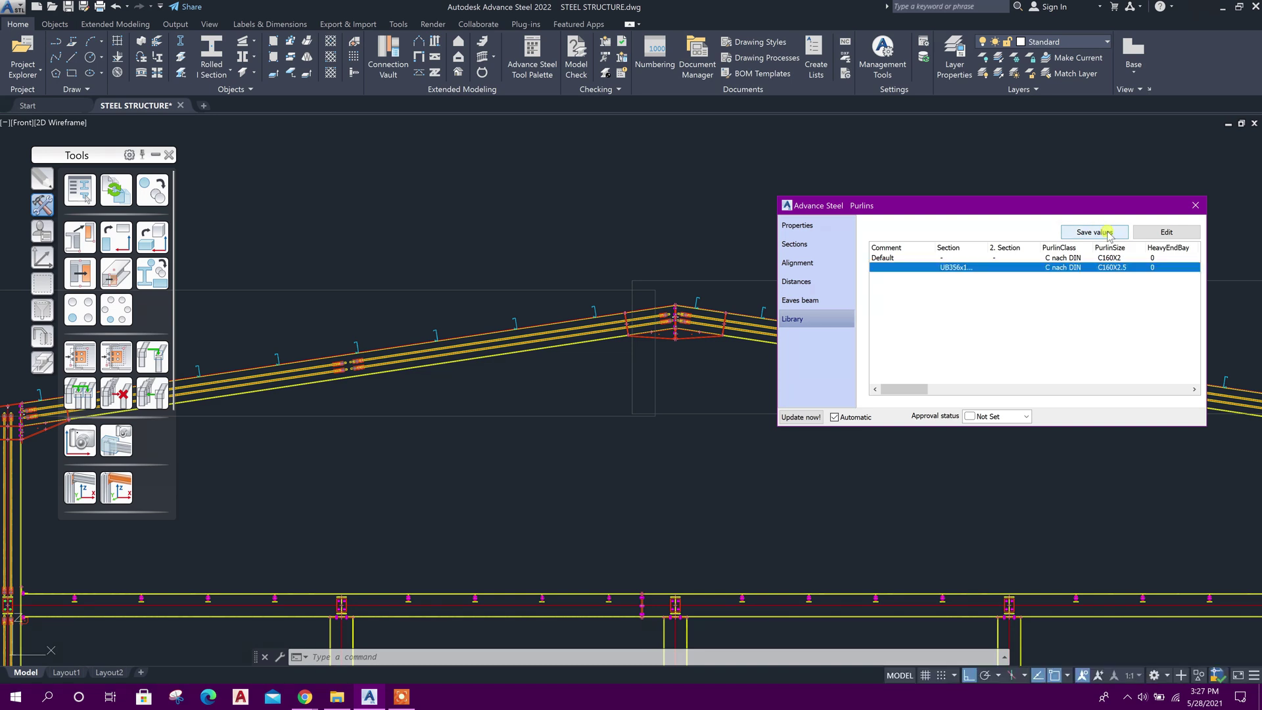
pyautogui.click(1190, 208)
# Step: Apply the saved C160X2.5 library entry to the left roof slope's purlins and close their settings
pyautogui.moveTo(741, 262); pyautogui.dragTo(812, 227, button='middle')
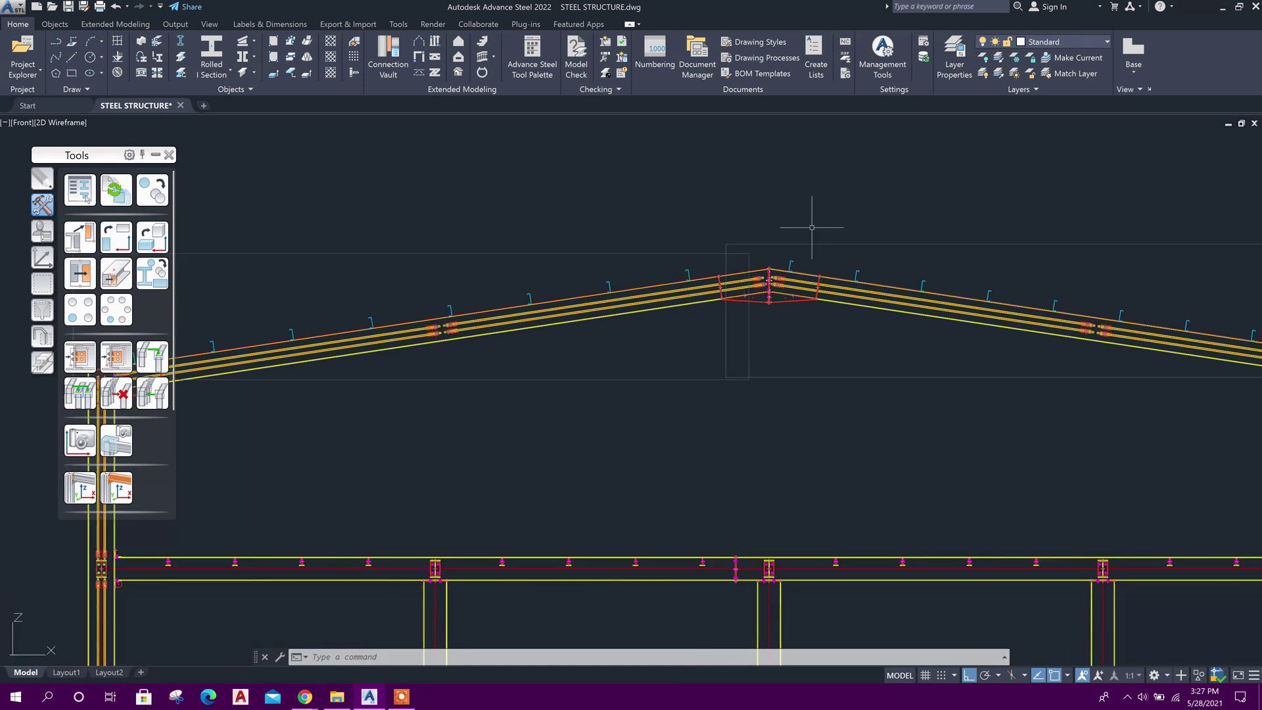
pyautogui.moveTo(656, 365); pyautogui.dragTo(761, 369, button='middle')
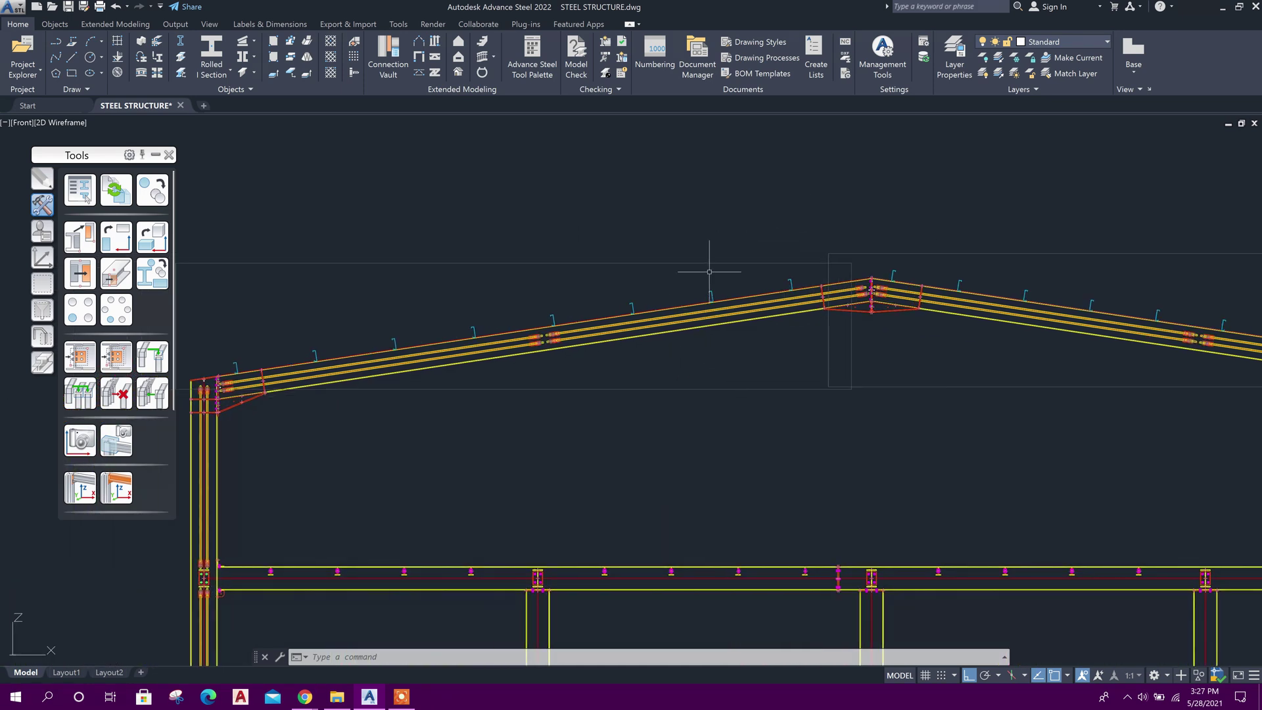
pyautogui.doubleClick(851, 264)
pyautogui.moveTo(884, 201); pyautogui.dragTo(744, 360)
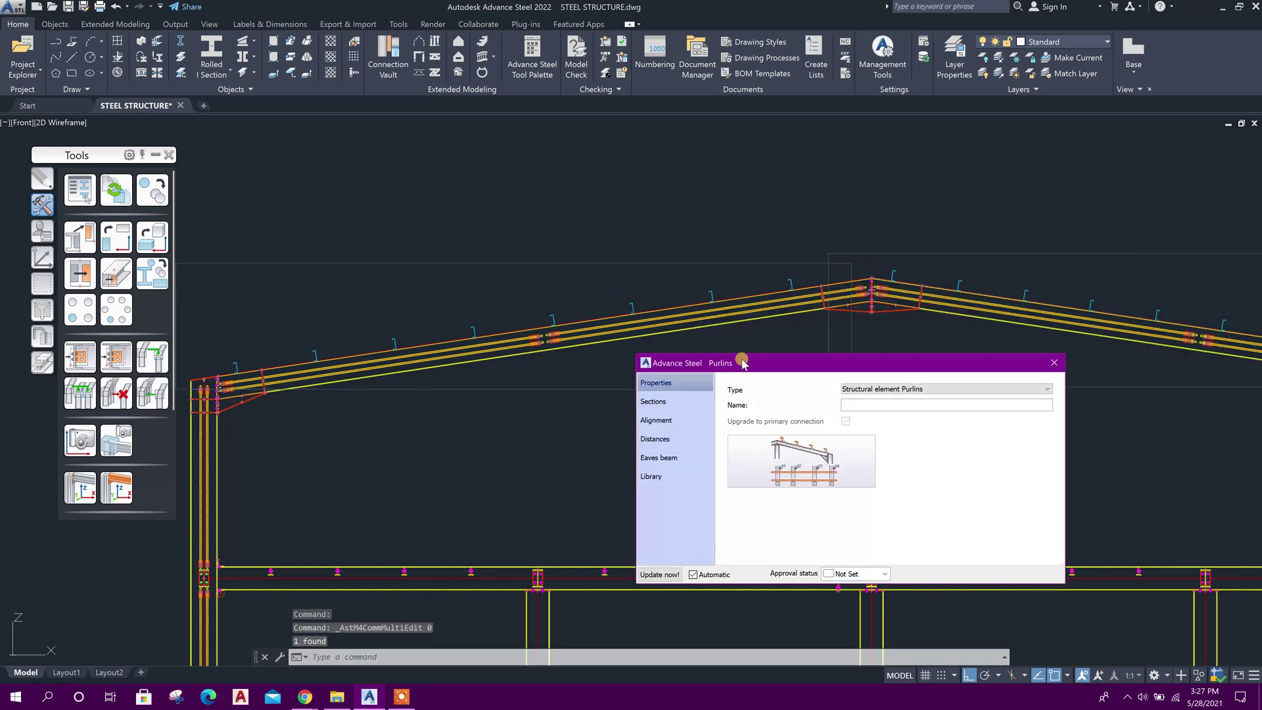
pyautogui.click(654, 475)
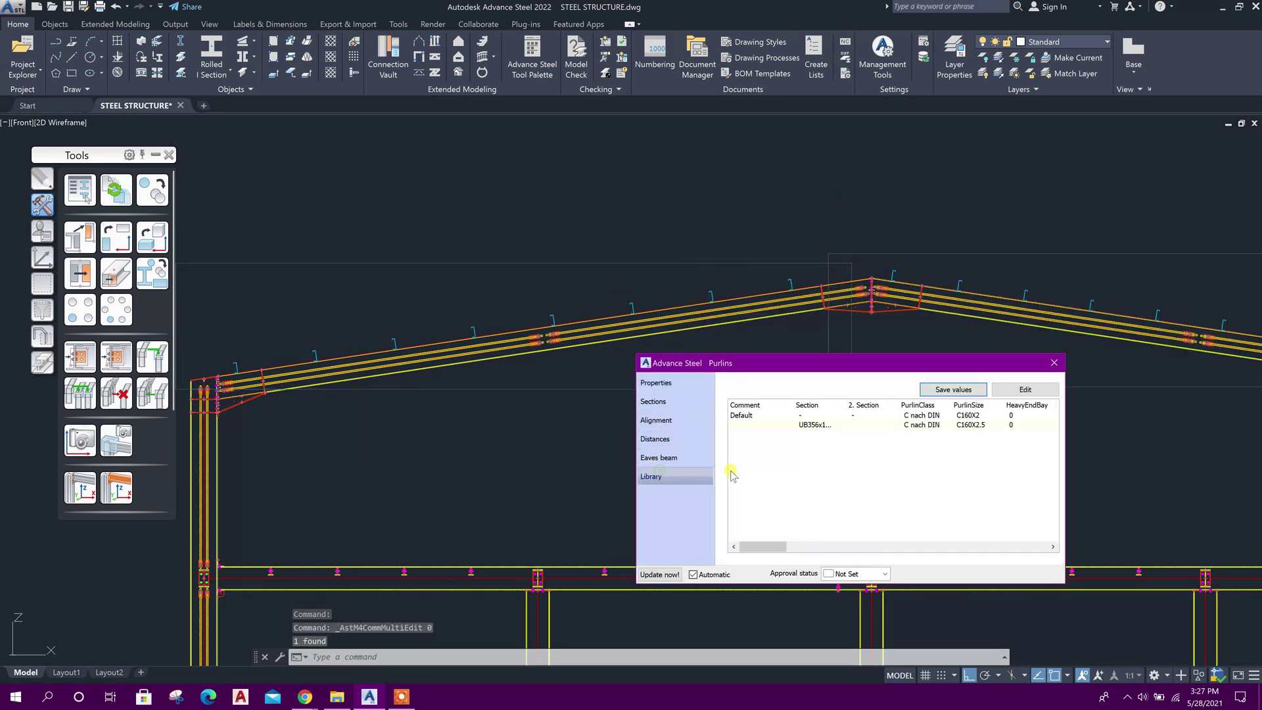
pyautogui.click(815, 424)
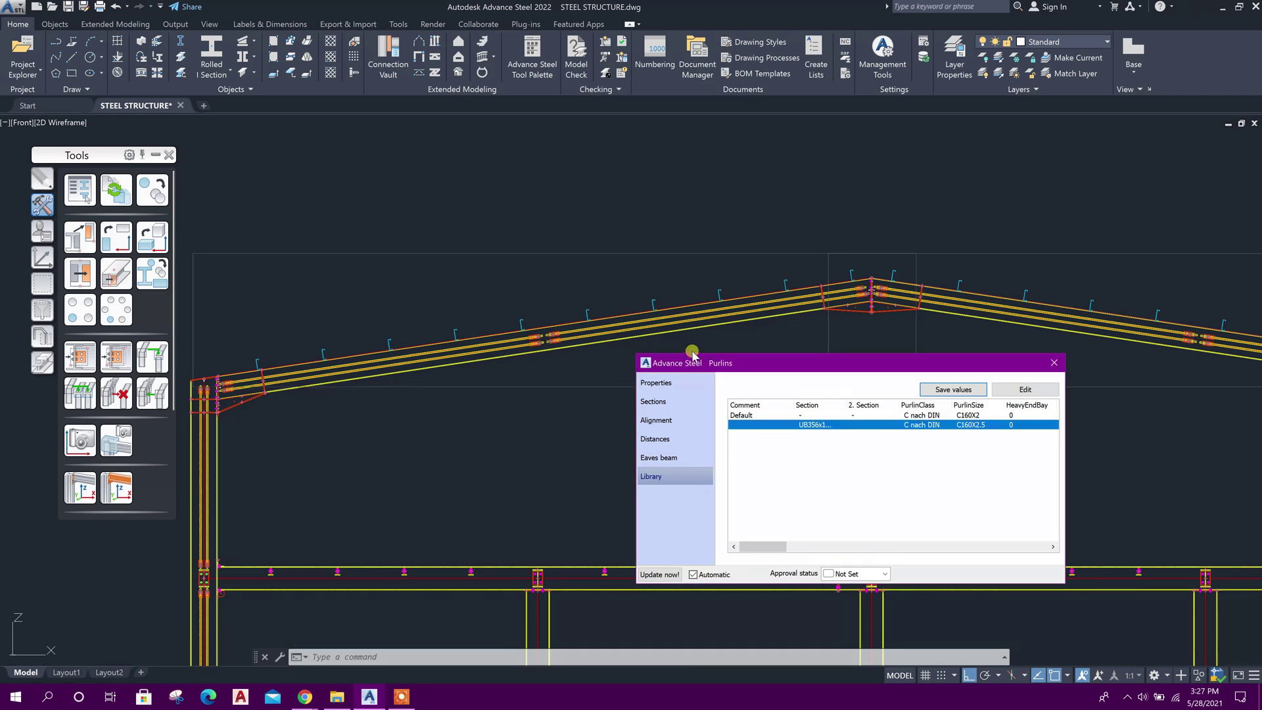
pyautogui.click(1049, 364)
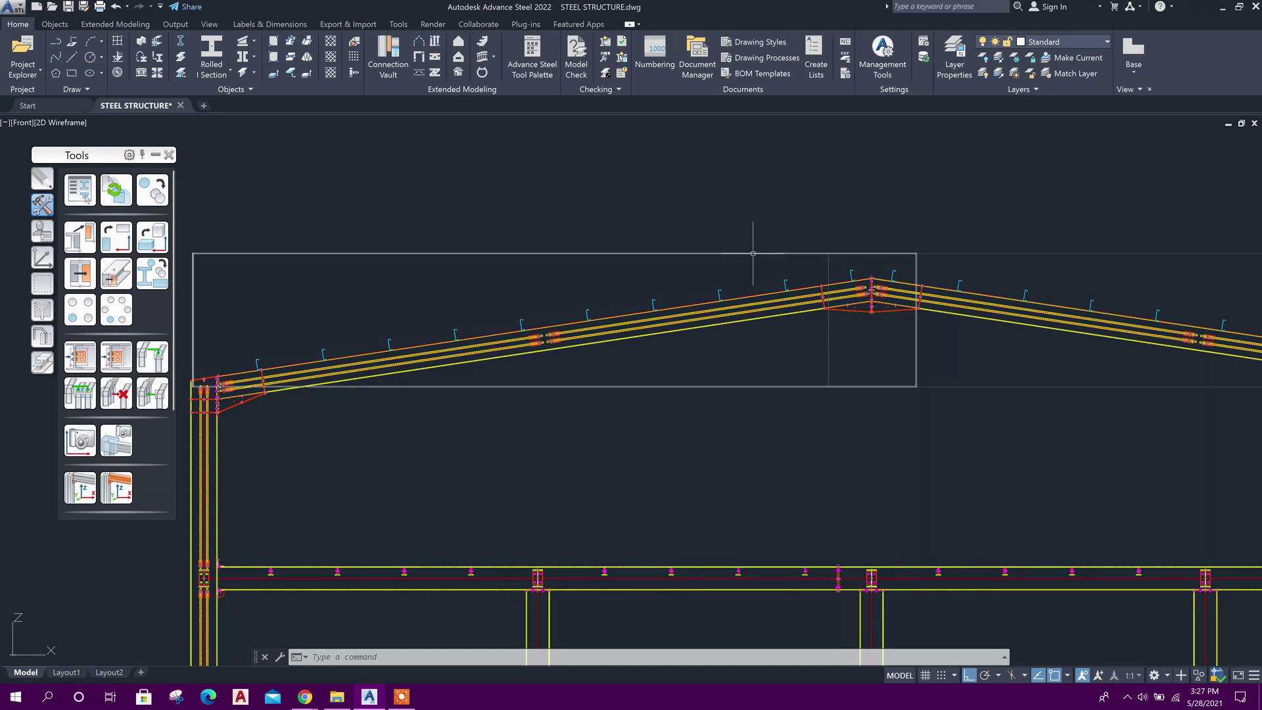
# Step: Review the left roof slope purlins' alignment settings, including the Invert section option, and close their settings
pyautogui.scroll(3, 848, 279)
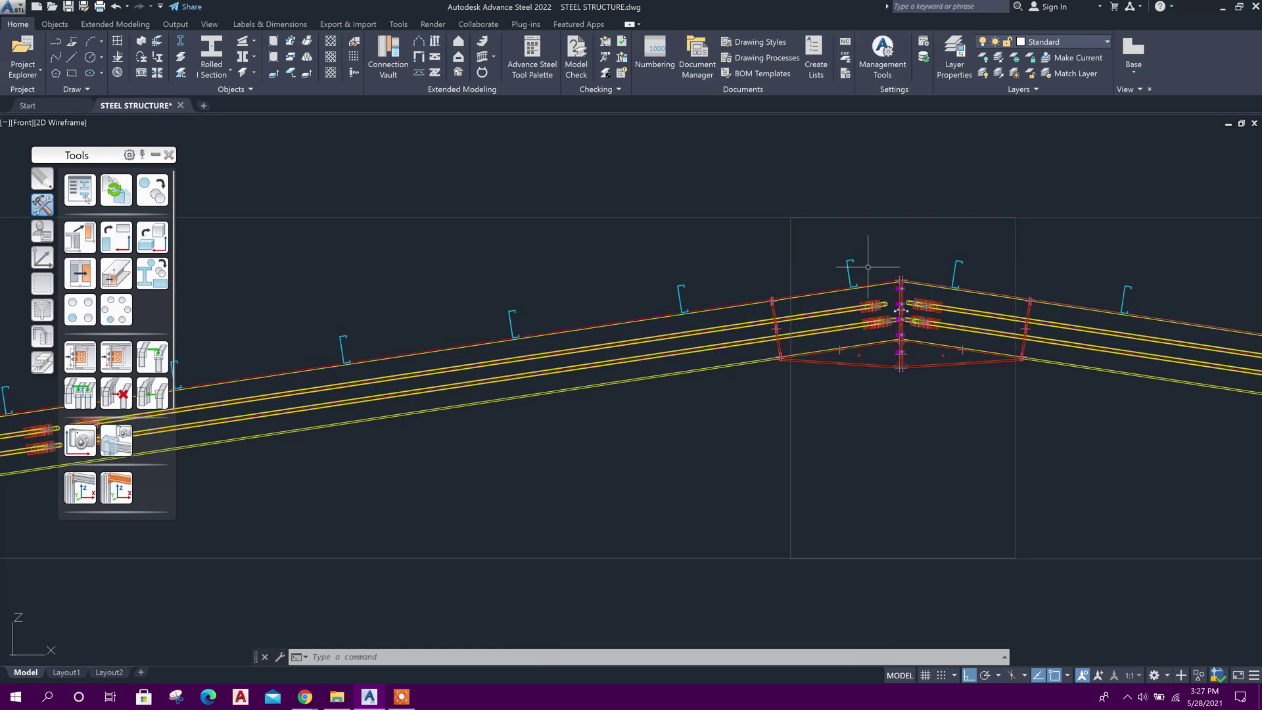
pyautogui.doubleClick(709, 215)
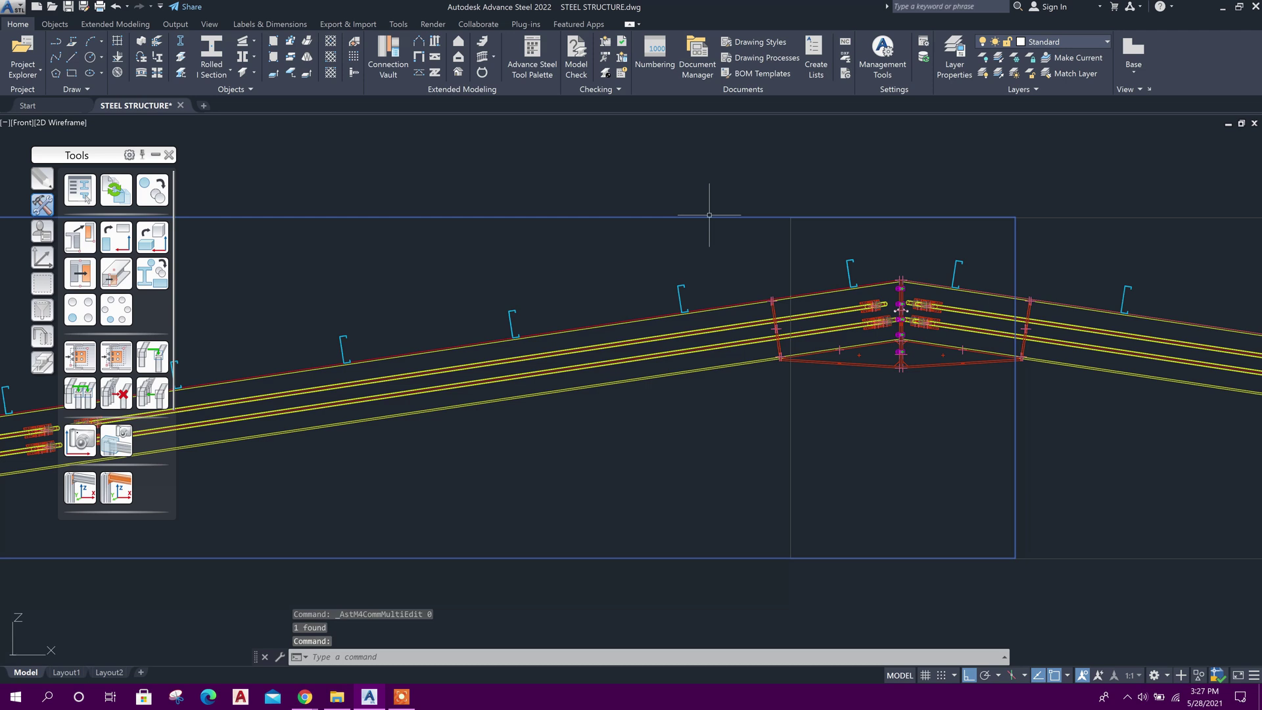
pyautogui.doubleClick(775, 368)
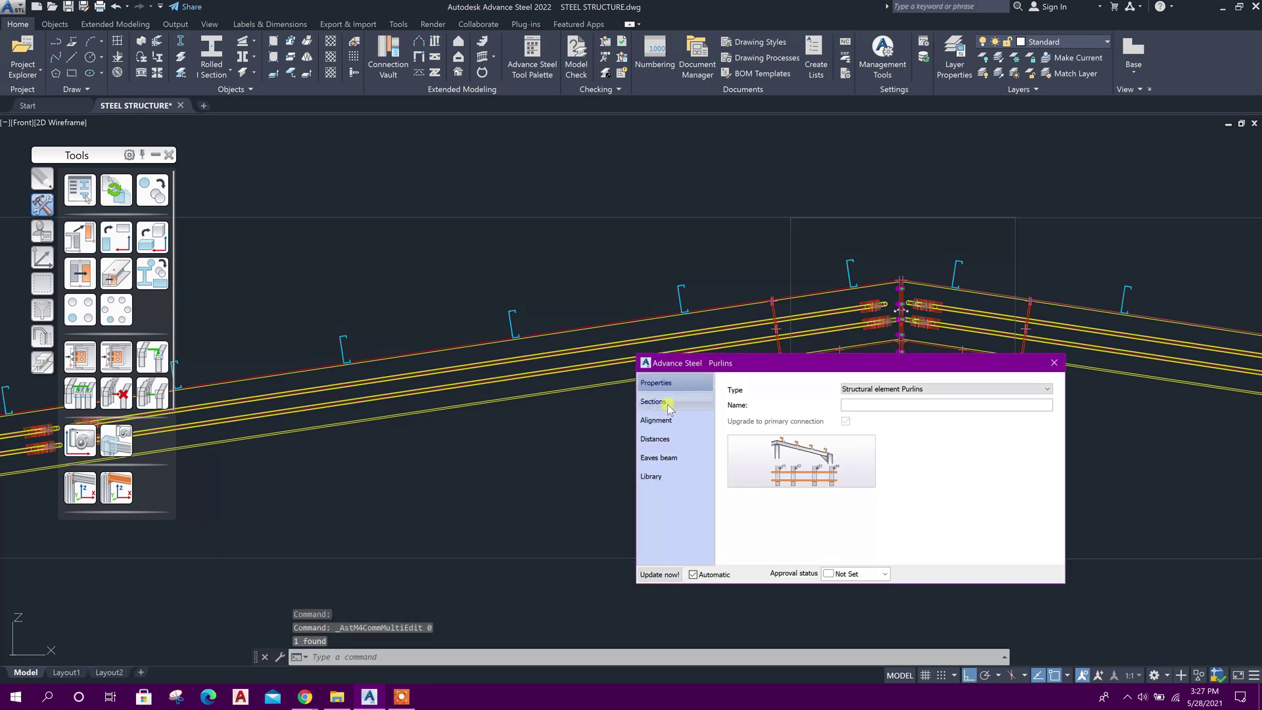
pyautogui.click(656, 419)
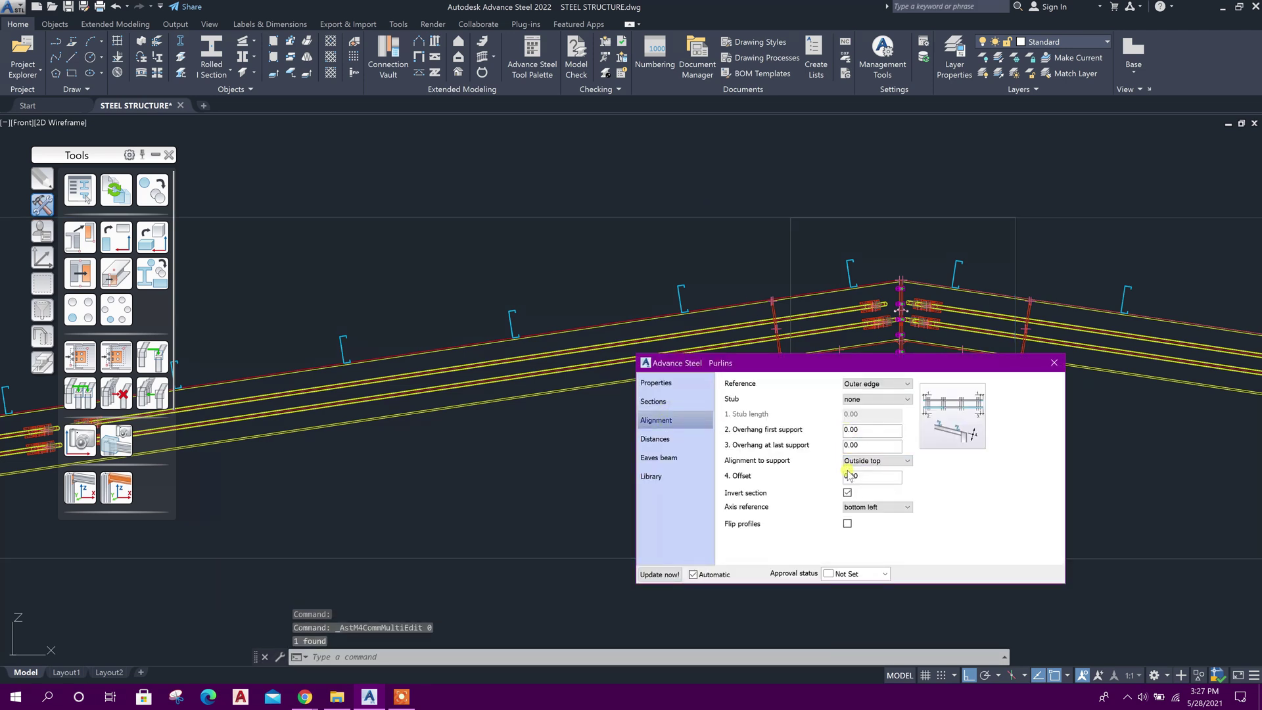
pyautogui.click(848, 493)
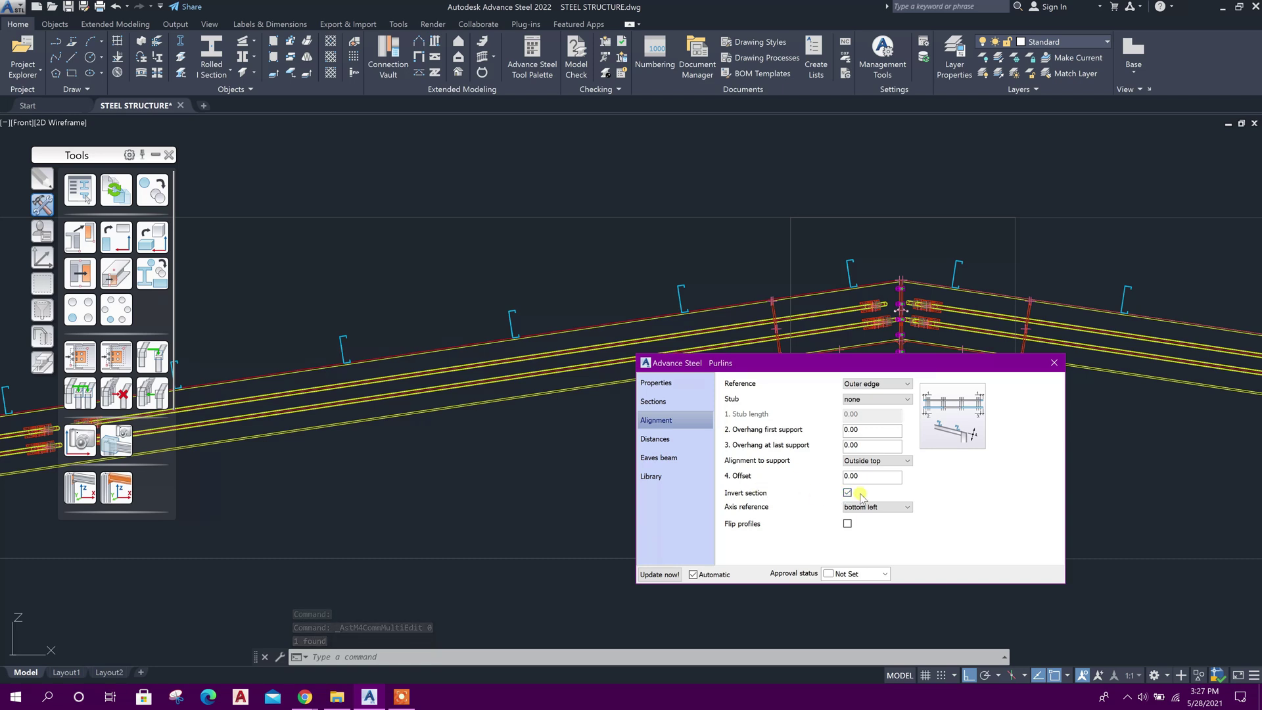
pyautogui.click(1050, 365)
# Step: Switch the model to a shaded visual style and a 3D view showing the columns along the building's right long side
pyautogui.scroll(-4, 764, 315)
pyautogui.moveTo(809, 453); pyautogui.dragTo(795, 416, button='middle')
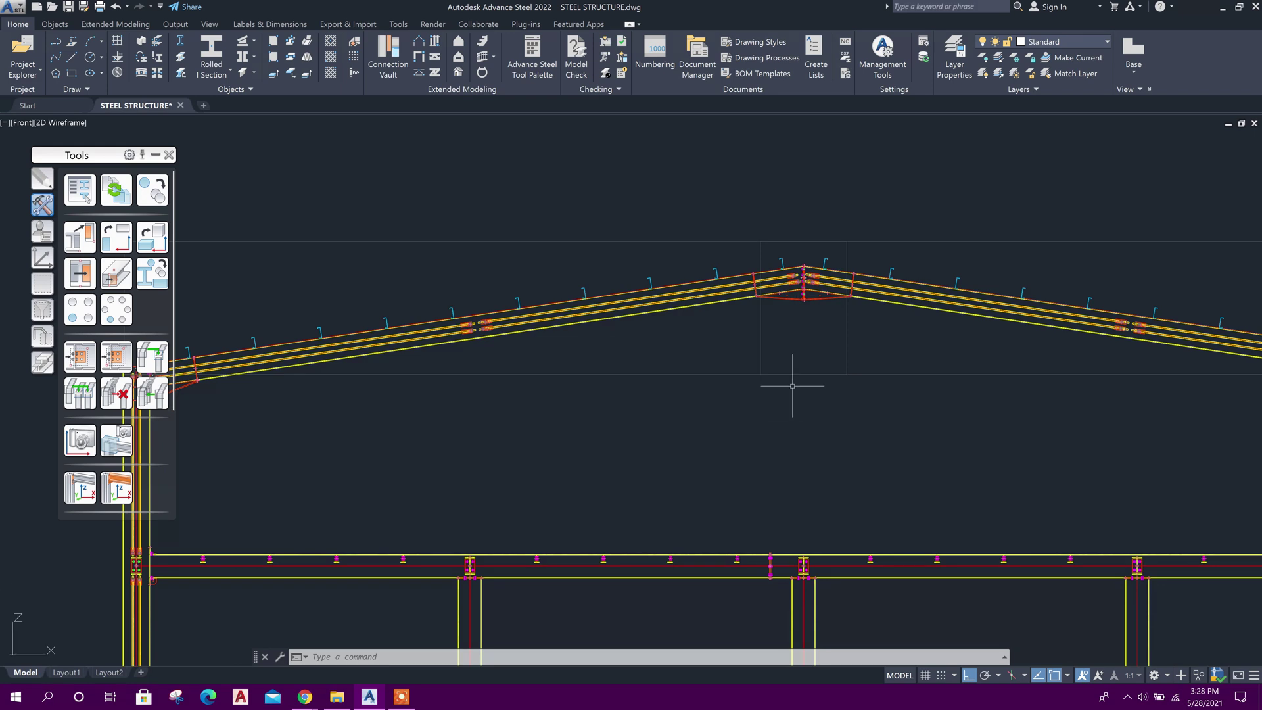
pyautogui.moveTo(947, 370); pyautogui.dragTo(836, 378, button='middle')
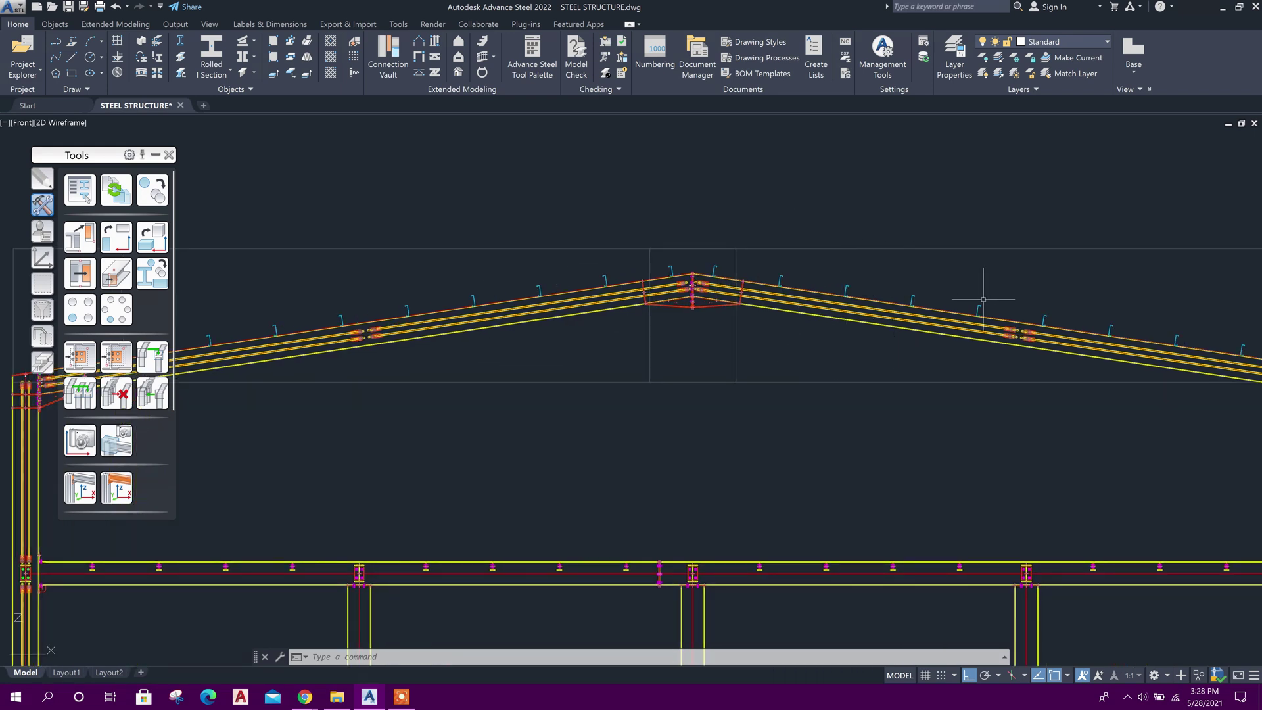
pyautogui.scroll(-2, 874, 378)
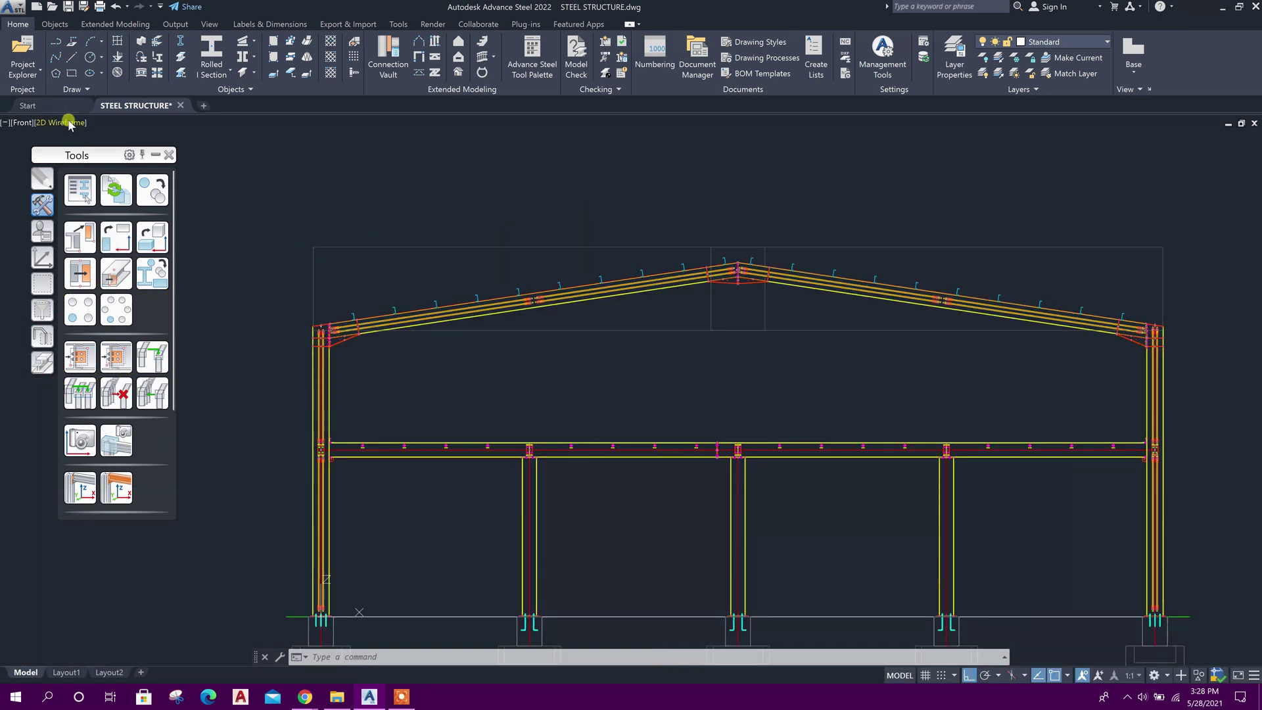
pyautogui.click(69, 123)
pyautogui.click(109, 162)
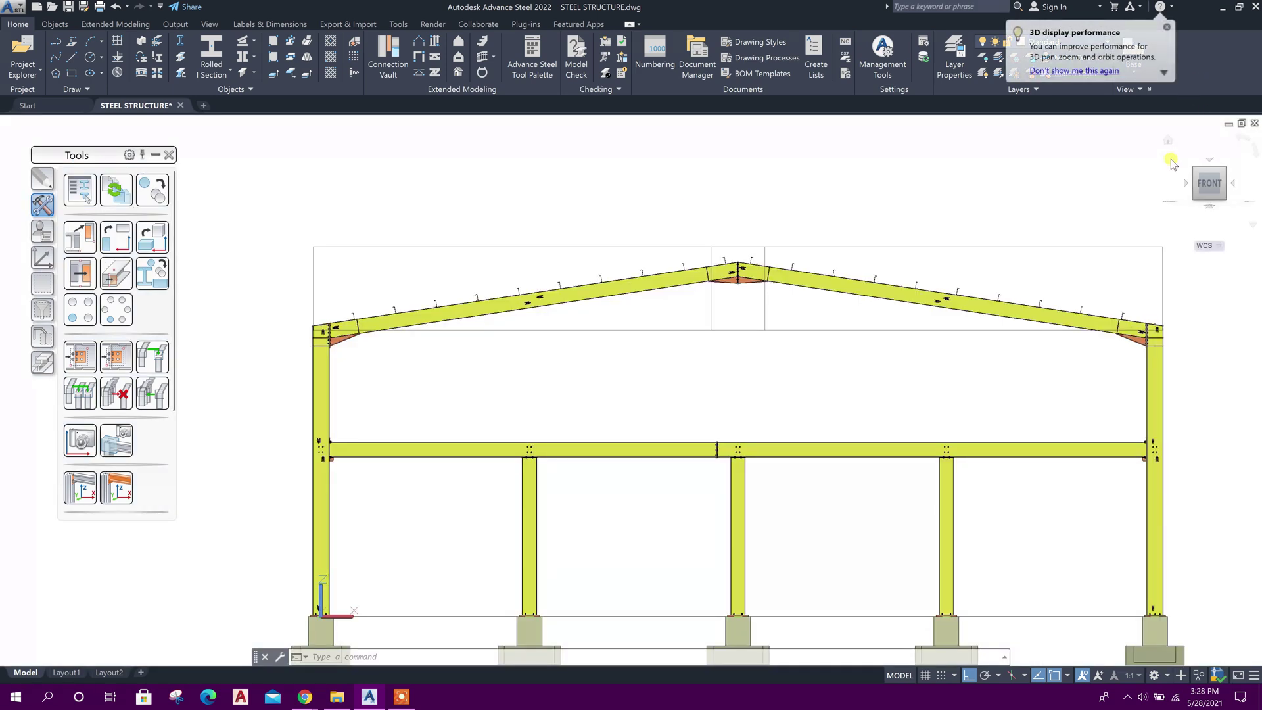
pyautogui.click(1169, 144)
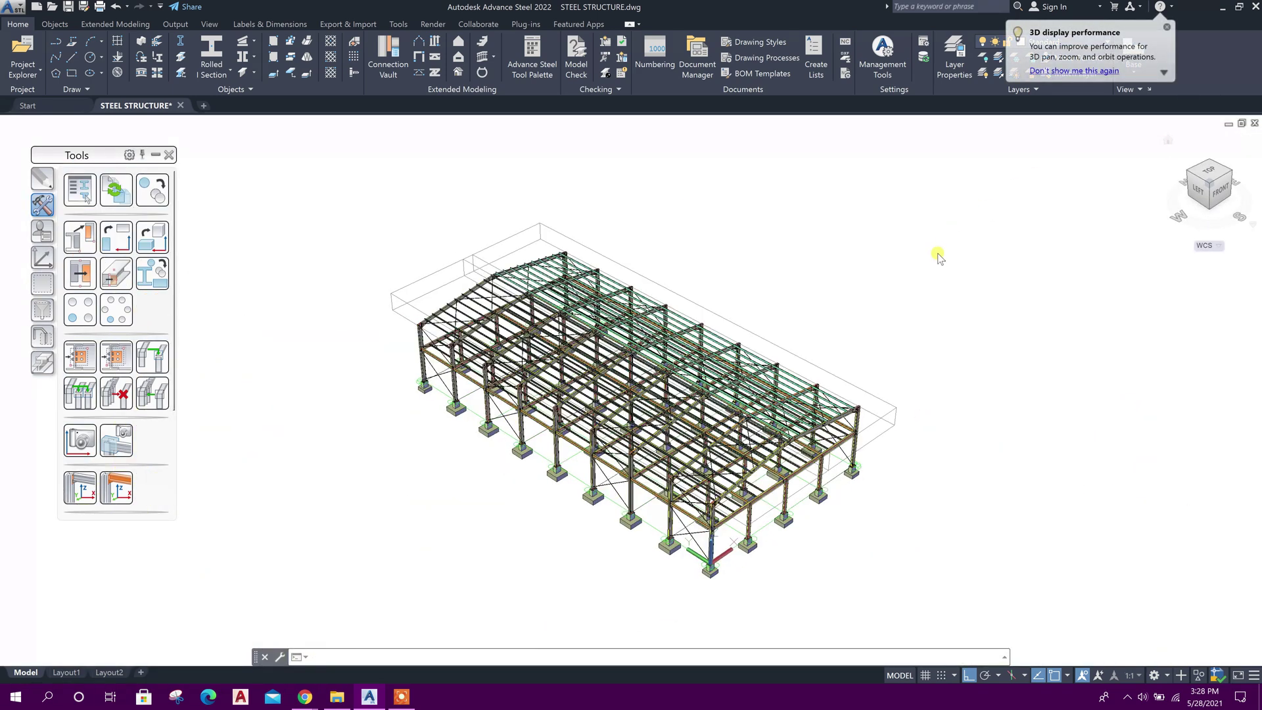
pyautogui.keyDown('shift'); pyautogui.moveTo(924, 514); pyautogui.dragTo(690, 481, button='middle'); pyautogui.keyUp('shift')
pyautogui.scroll(4, 680, 437)
pyautogui.keyDown('shift'); pyautogui.moveTo(684, 420); pyautogui.dragTo(745, 378, button='middle'); pyautogui.keyUp('shift')
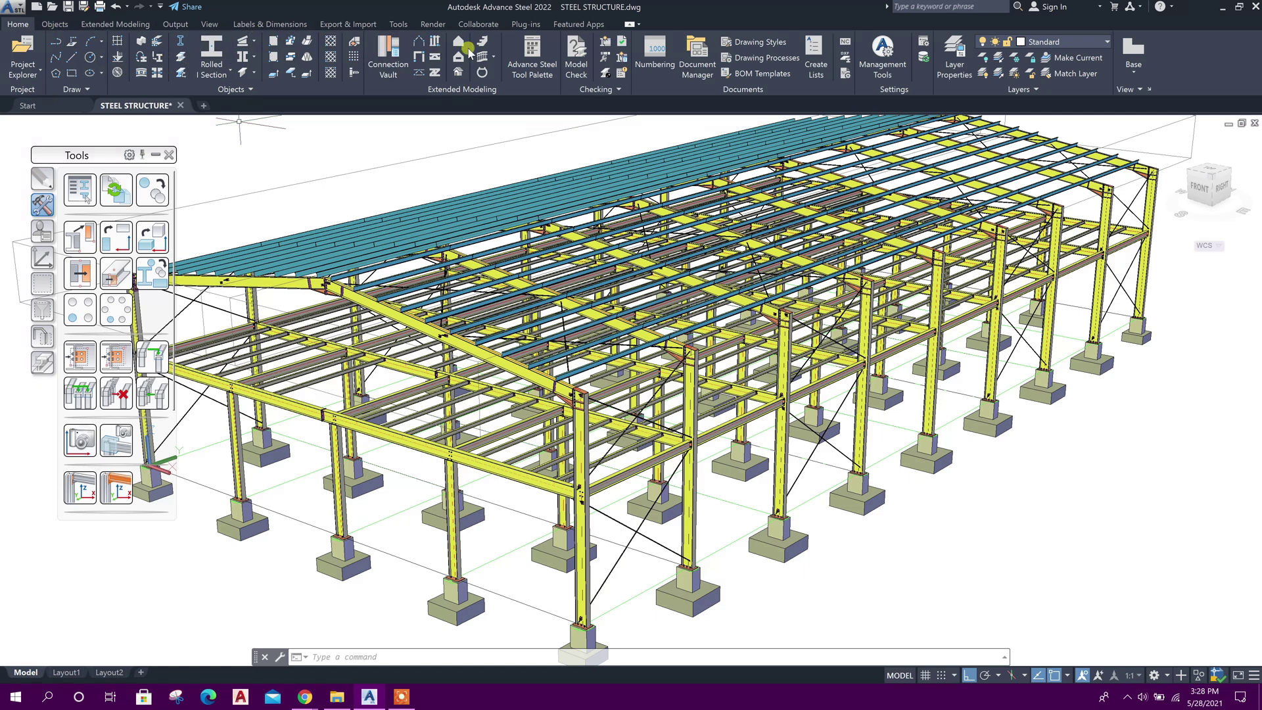
# Step: Create purlins across the columns of the right long wall, without a reference point or an additional reference beam
pyautogui.click(438, 41)
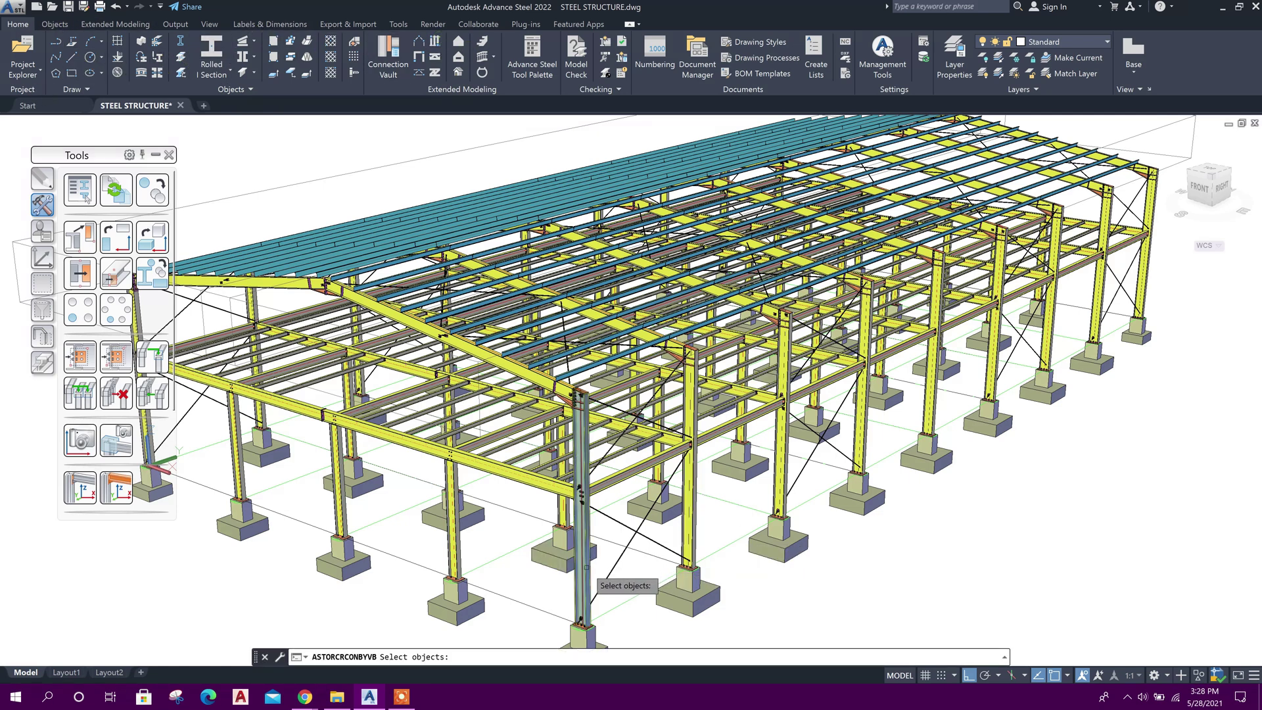
pyautogui.click(586, 568)
pyautogui.click(690, 513)
pyautogui.click(782, 463)
pyautogui.click(864, 401)
pyautogui.click(933, 388)
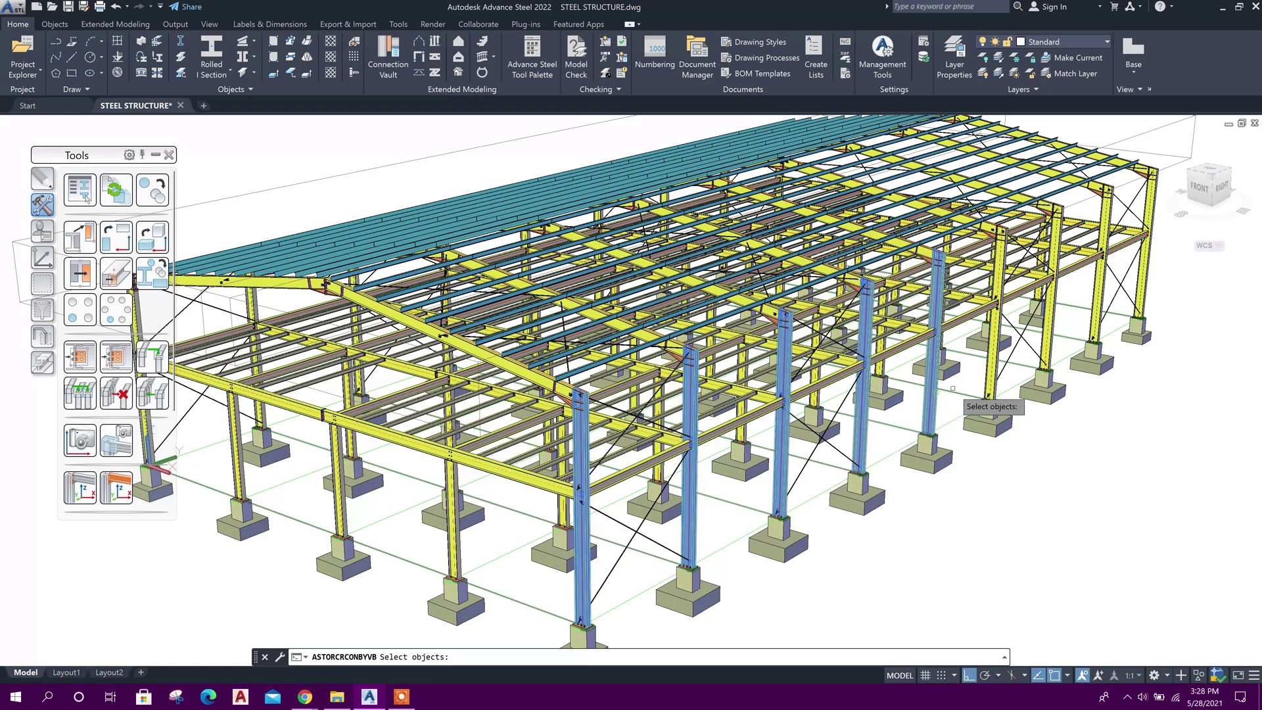
pyautogui.click(999, 365)
pyautogui.click(1050, 337)
pyautogui.click(1101, 301)
pyautogui.rightClick(1168, 279)
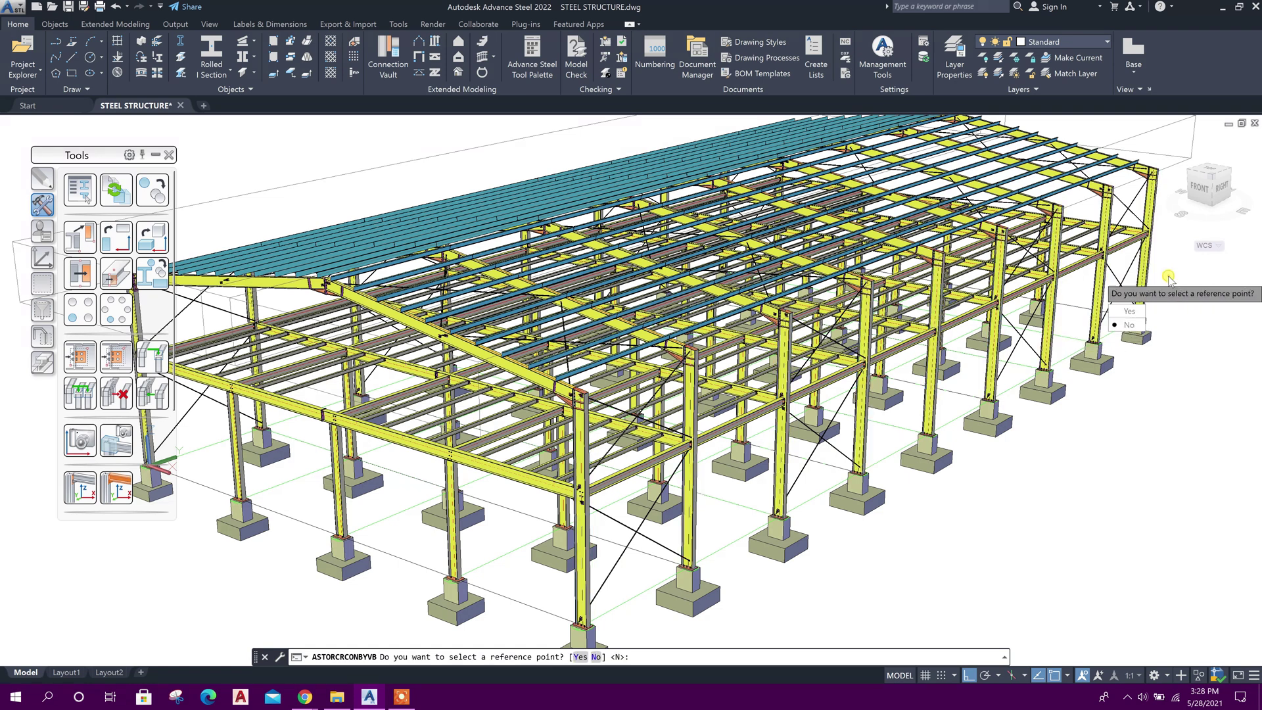
pyautogui.rightClick(1205, 263)
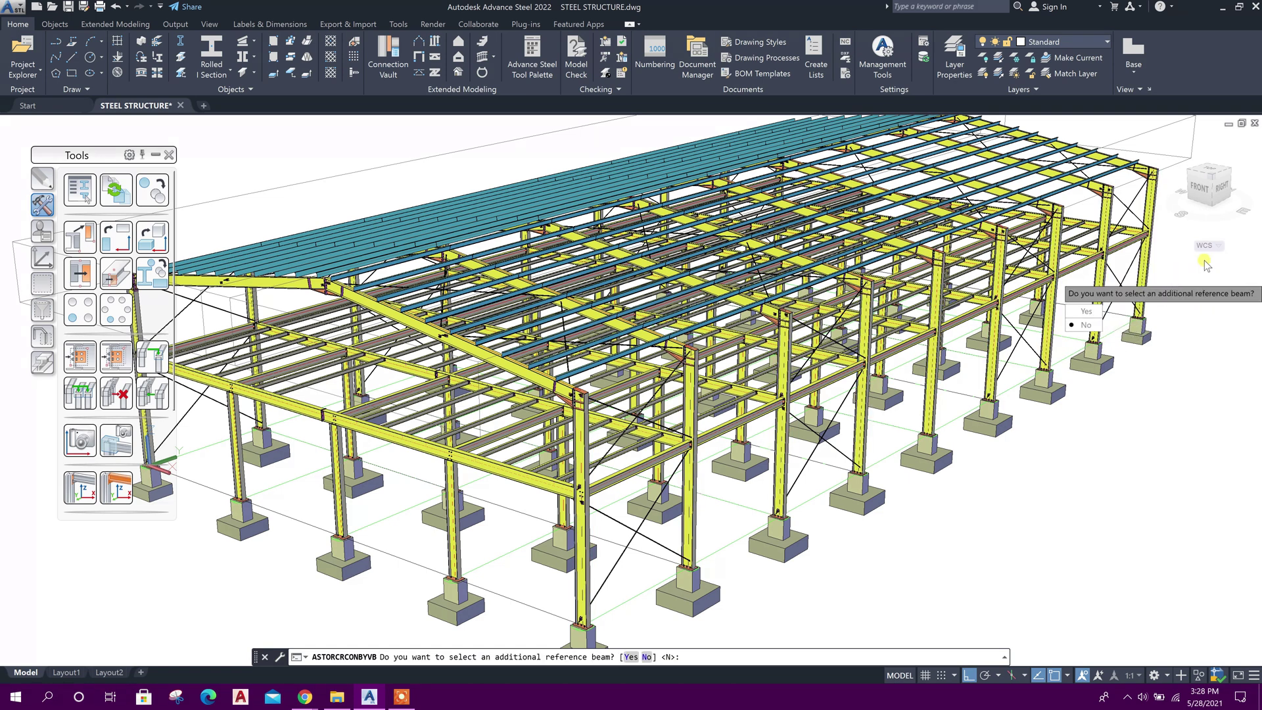
pyautogui.click(1086, 325)
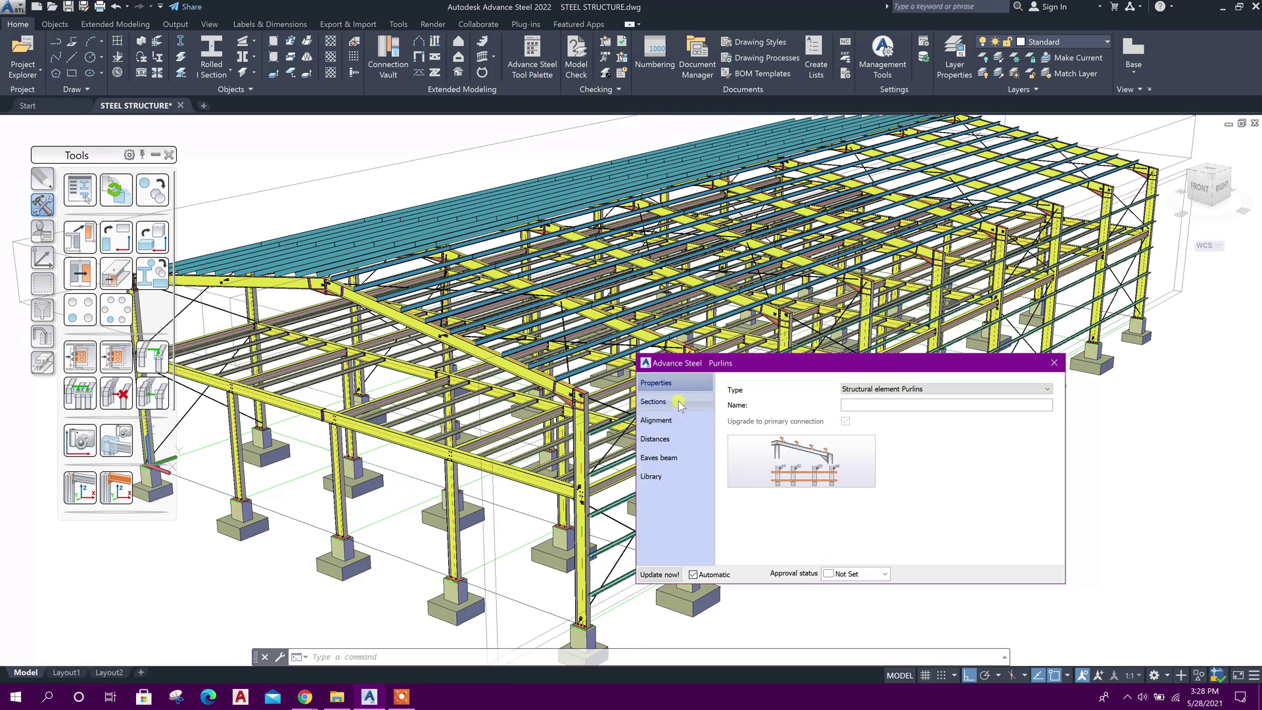
# Step: Set the section size of the right wall's purlins to C160X2.5
pyautogui.click(677, 402)
pyautogui.click(741, 400)
pyautogui.click(742, 400)
pyautogui.click(741, 399)
pyautogui.scroll(-1, 777, 490)
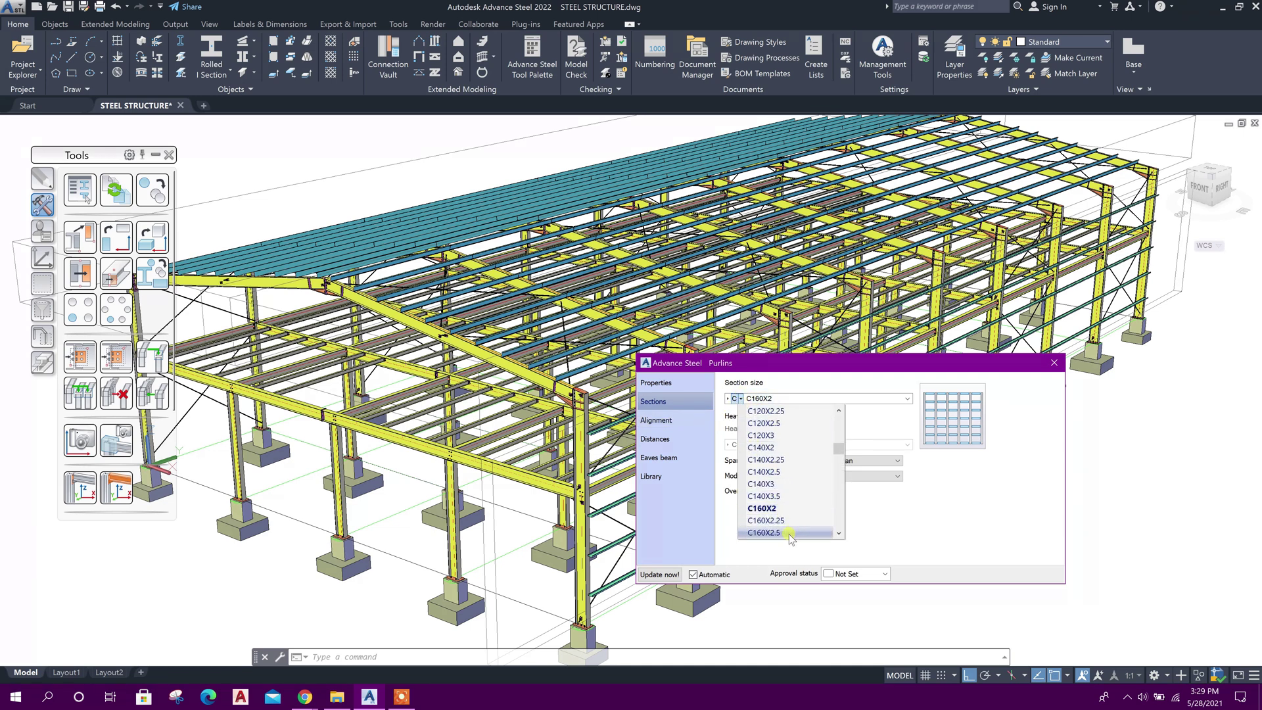
pyautogui.click(793, 533)
# Step: Set the wall purlins' start distance to 300, intermediate distance to 900 and last-to-eave distance to 900
pyautogui.click(672, 421)
pyautogui.click(674, 439)
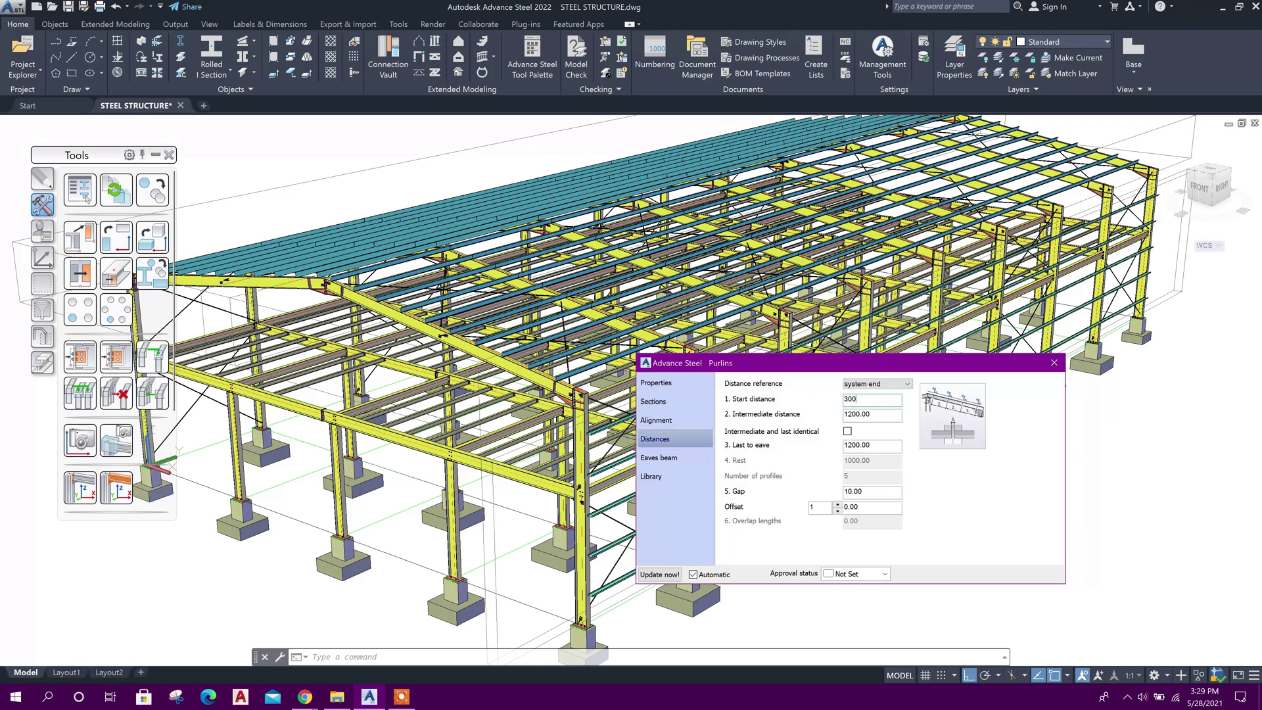
pyautogui.click(866, 399)
pyautogui.write('300')
pyautogui.click(877, 411)
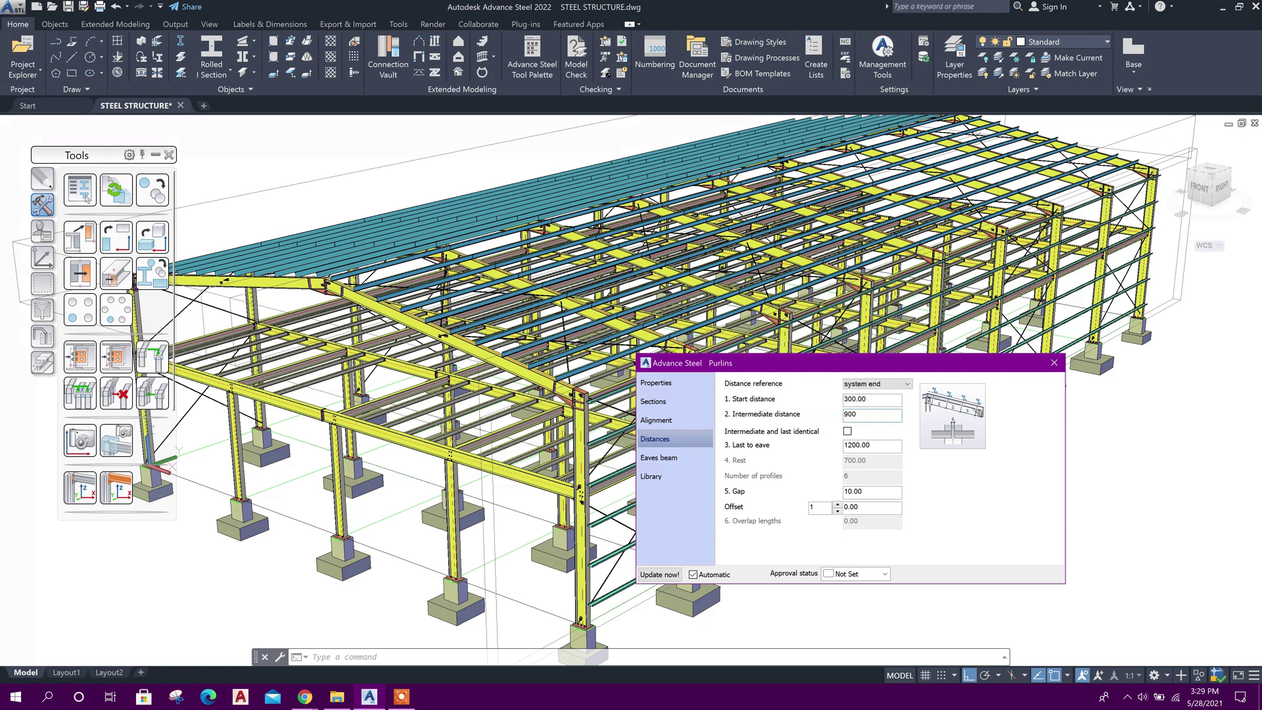
pyautogui.click(868, 445)
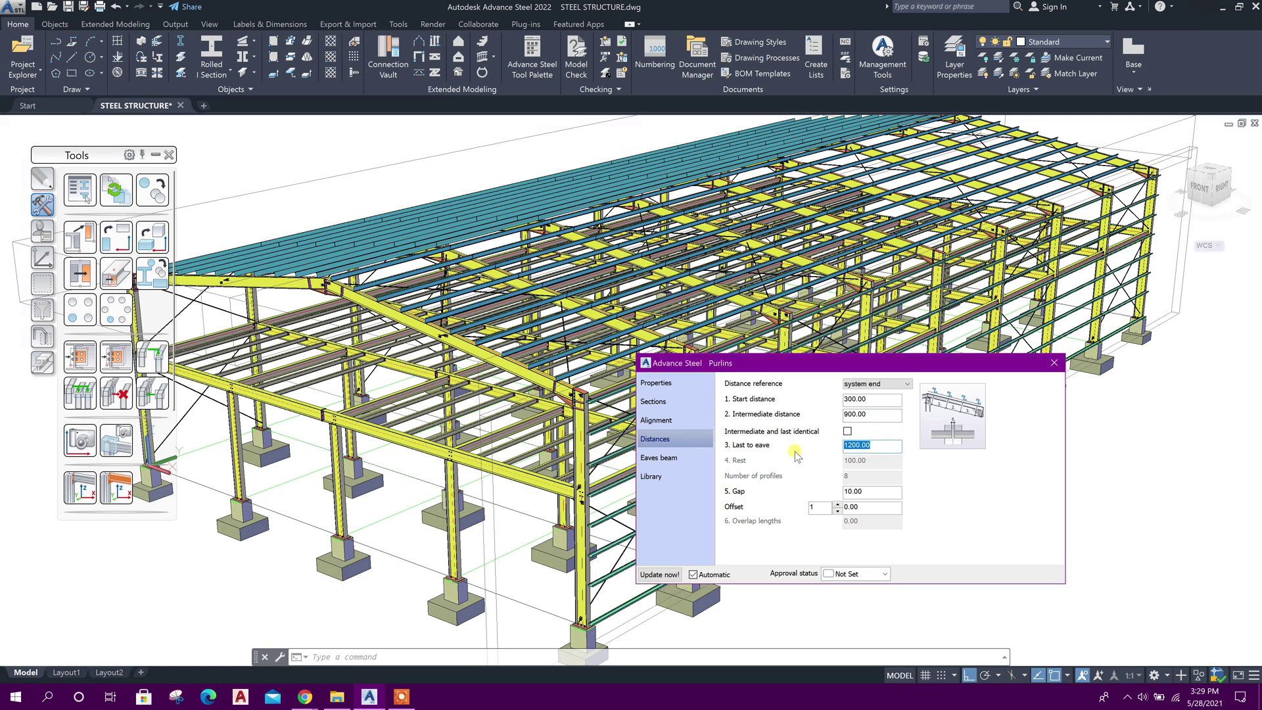
pyautogui.click(869, 409)
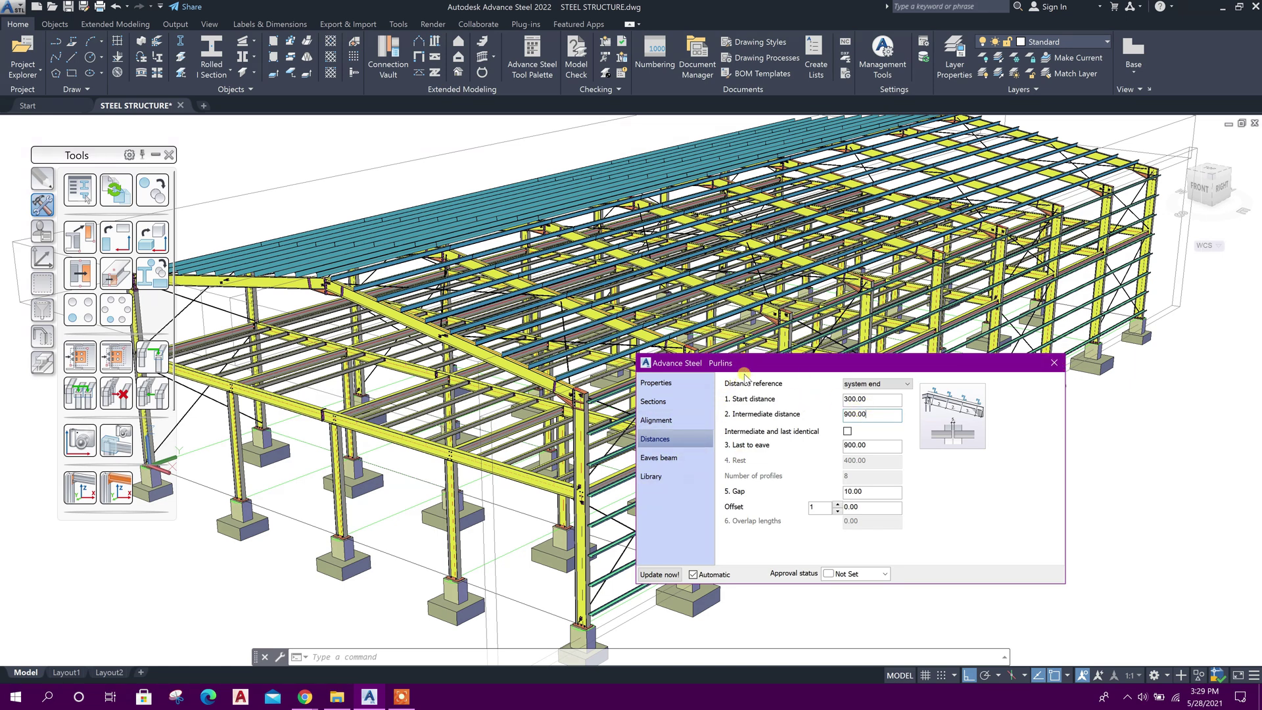
# Step: Save the right wall purlins' values as a new library entry and close their settings
pyautogui.moveTo(748, 364); pyautogui.dragTo(819, 336)
pyautogui.click(745, 450)
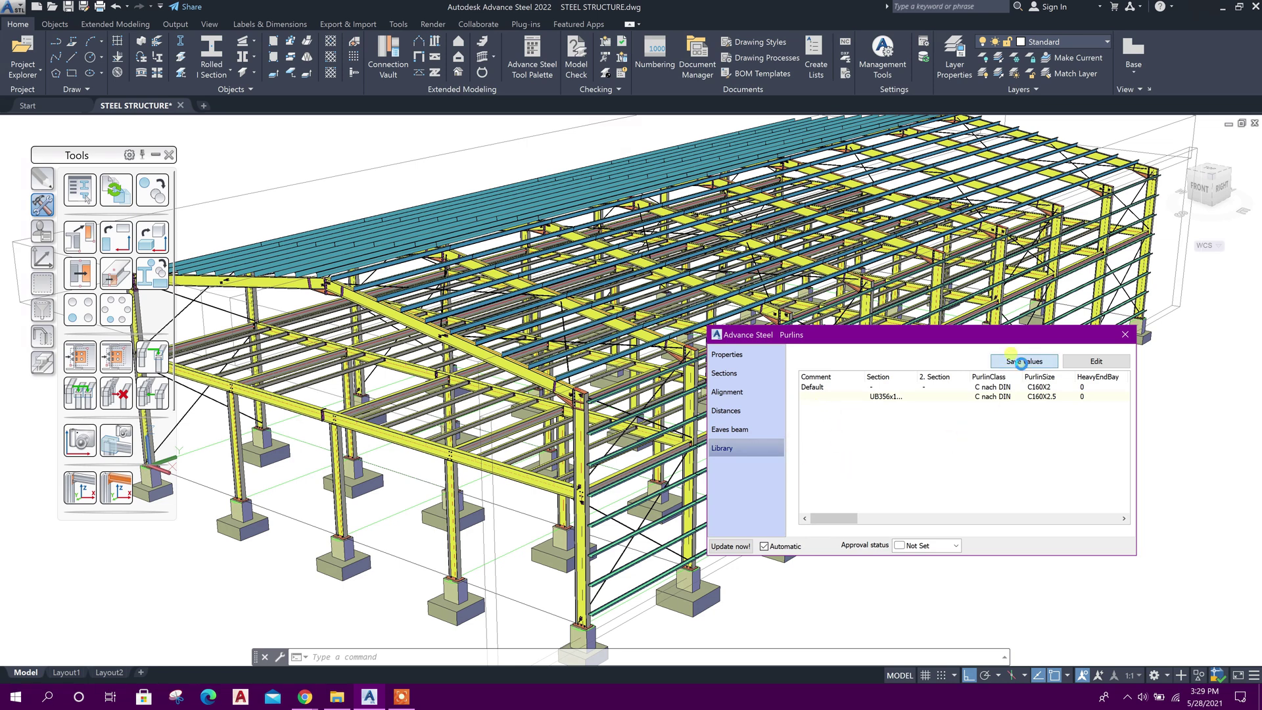
pyautogui.click(1022, 361)
pyautogui.click(1122, 335)
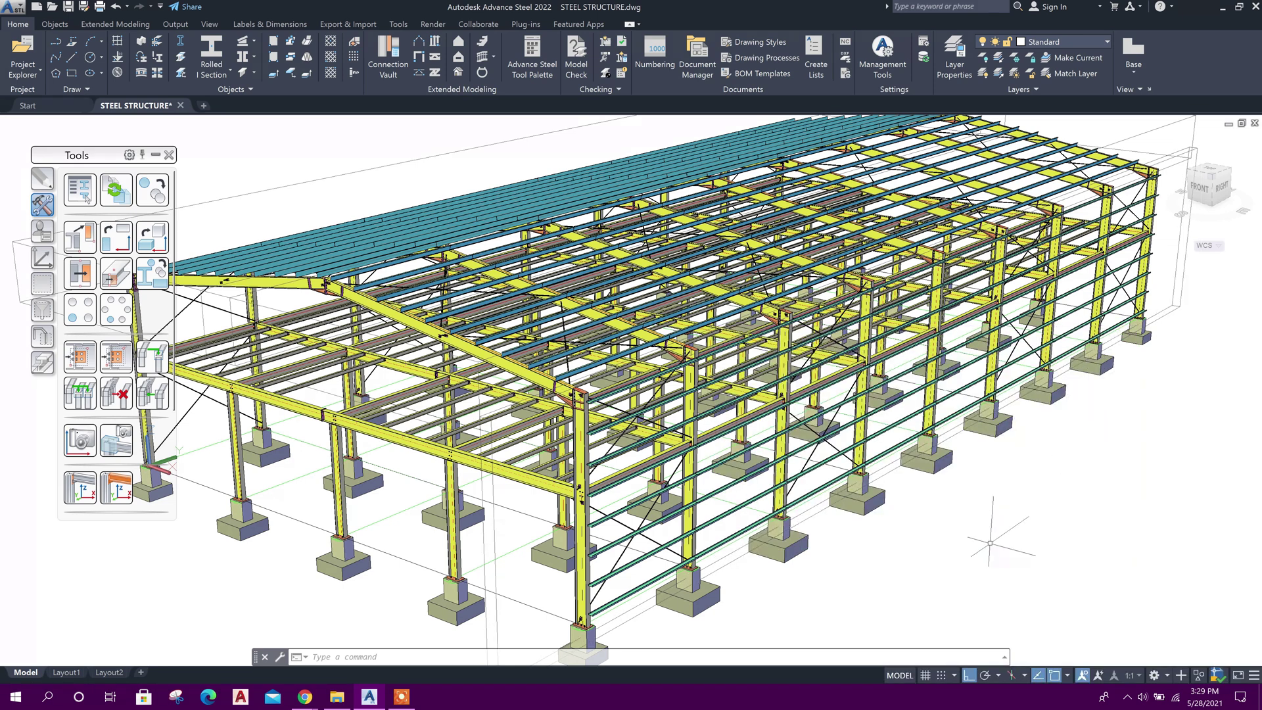
# Step: Create purlins across the nine columns of the left long wall with default settings, without a reference point or additional reference beam
pyautogui.keyDown('shift'); pyautogui.moveTo(930, 578); pyautogui.dragTo(1075, 573, button='middle'); pyautogui.keyUp('shift')
pyautogui.press('Return')
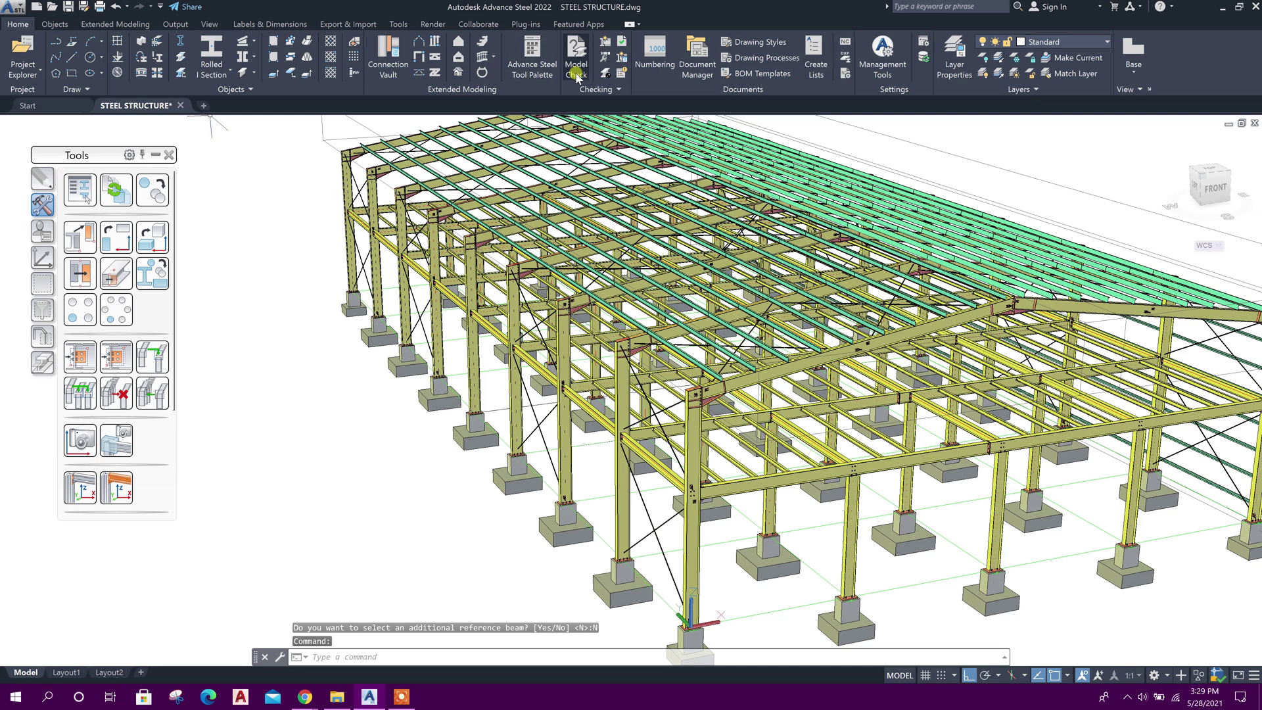
pyautogui.click(437, 43)
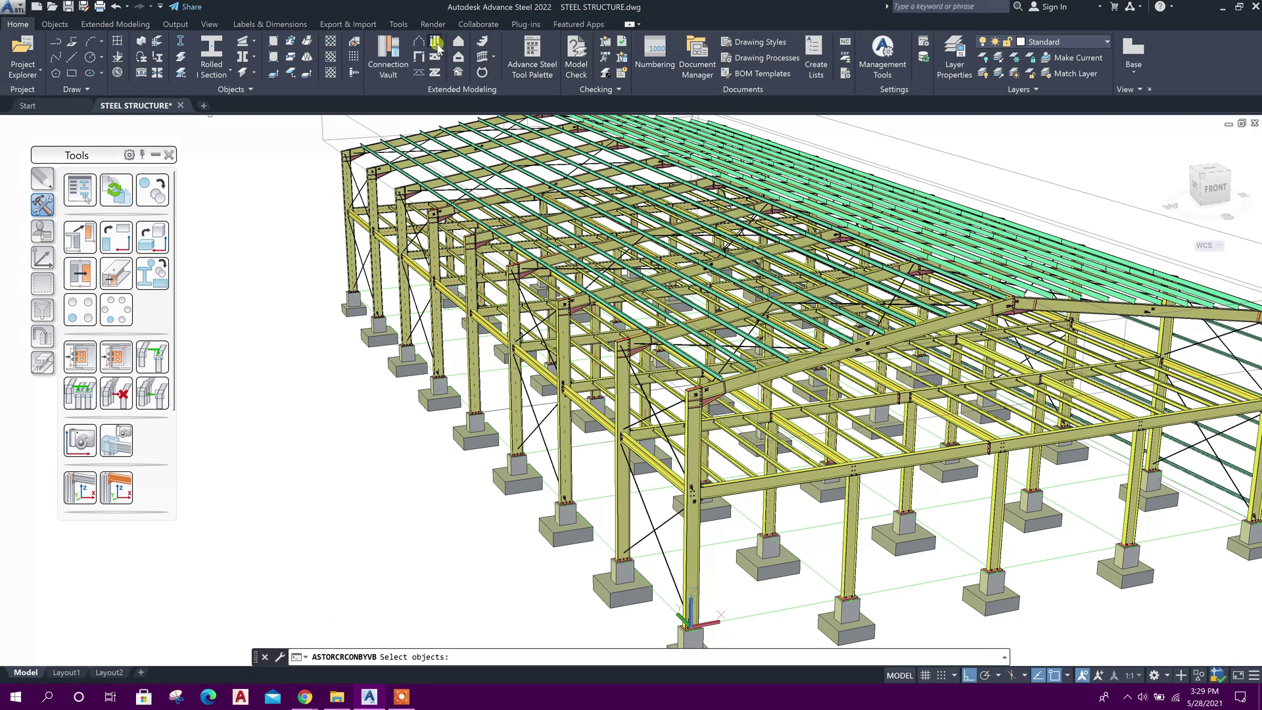
pyautogui.click(348, 250)
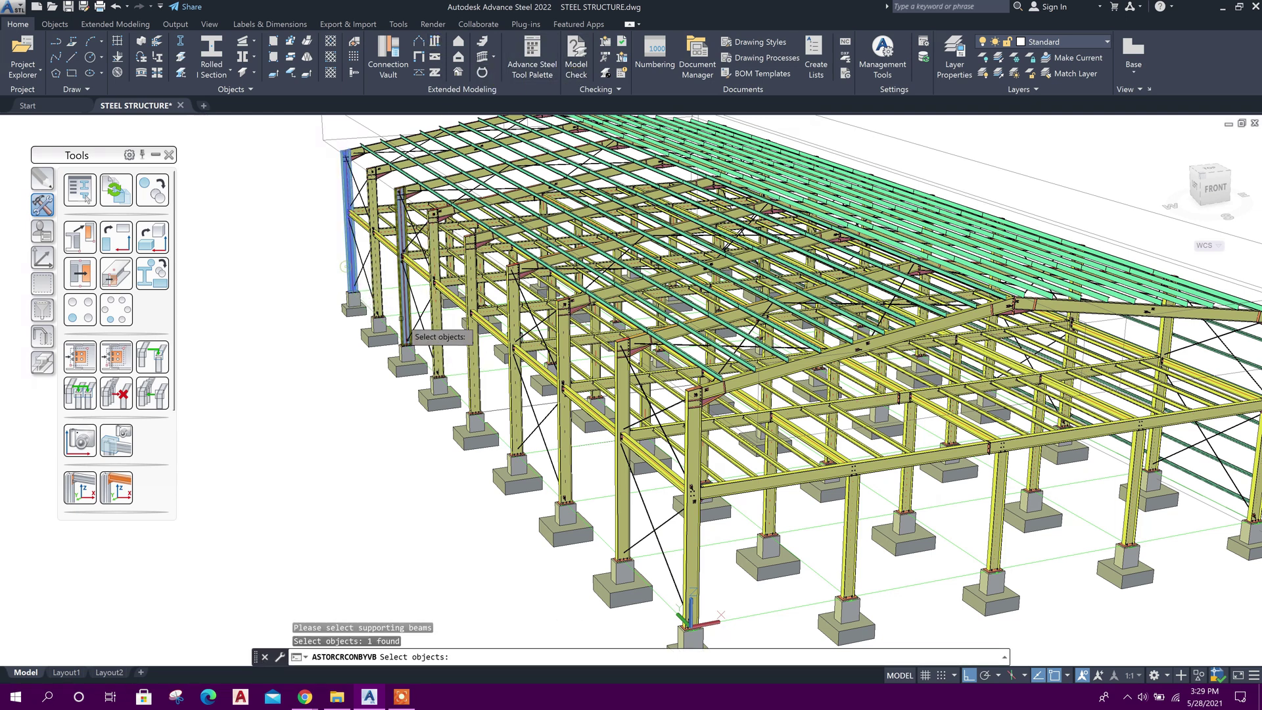
pyautogui.click(377, 306)
pyautogui.click(407, 322)
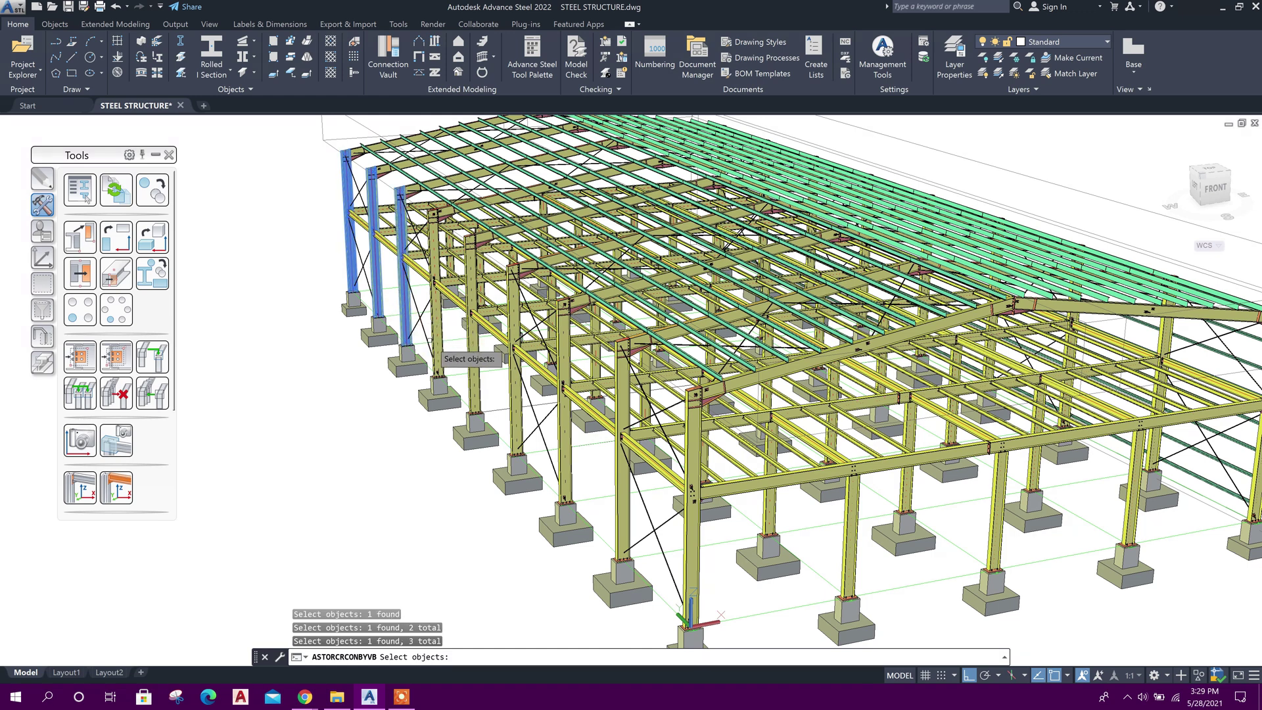
pyautogui.click(435, 339)
pyautogui.click(470, 363)
pyautogui.click(509, 397)
pyautogui.click(566, 464)
pyautogui.click(617, 497)
pyautogui.click(689, 536)
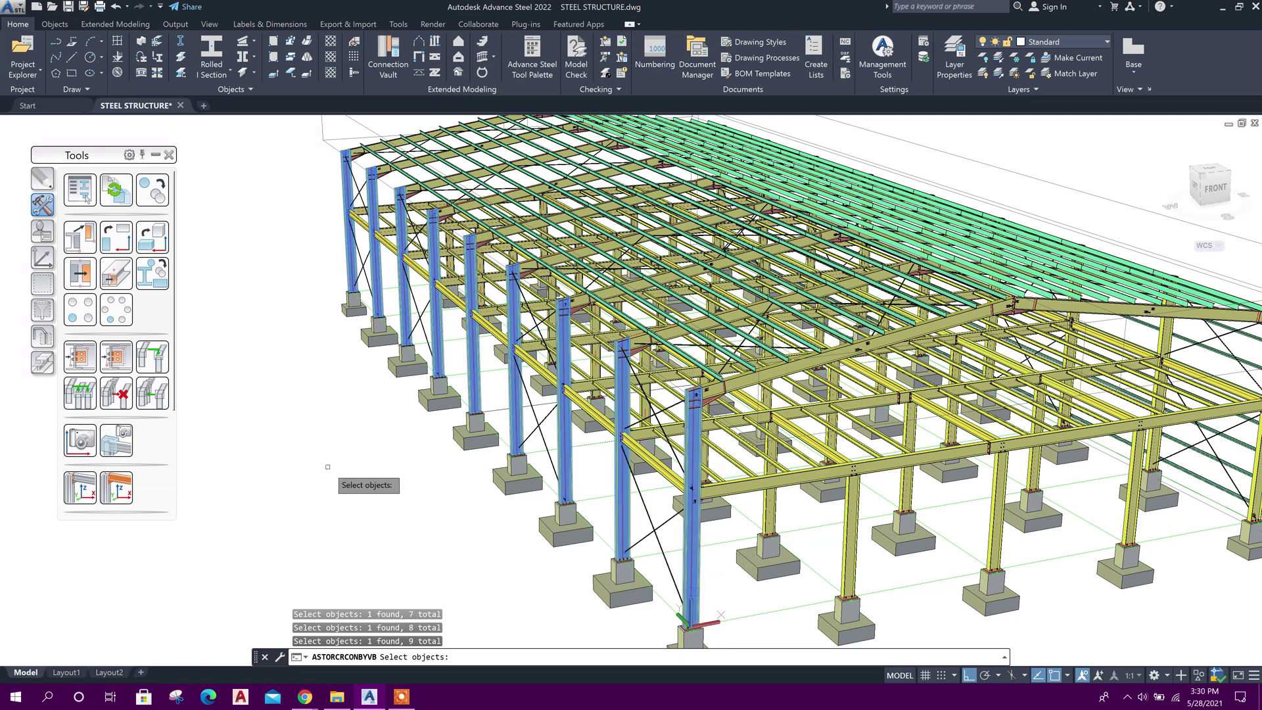
pyautogui.press('Return')
pyautogui.press('Down')
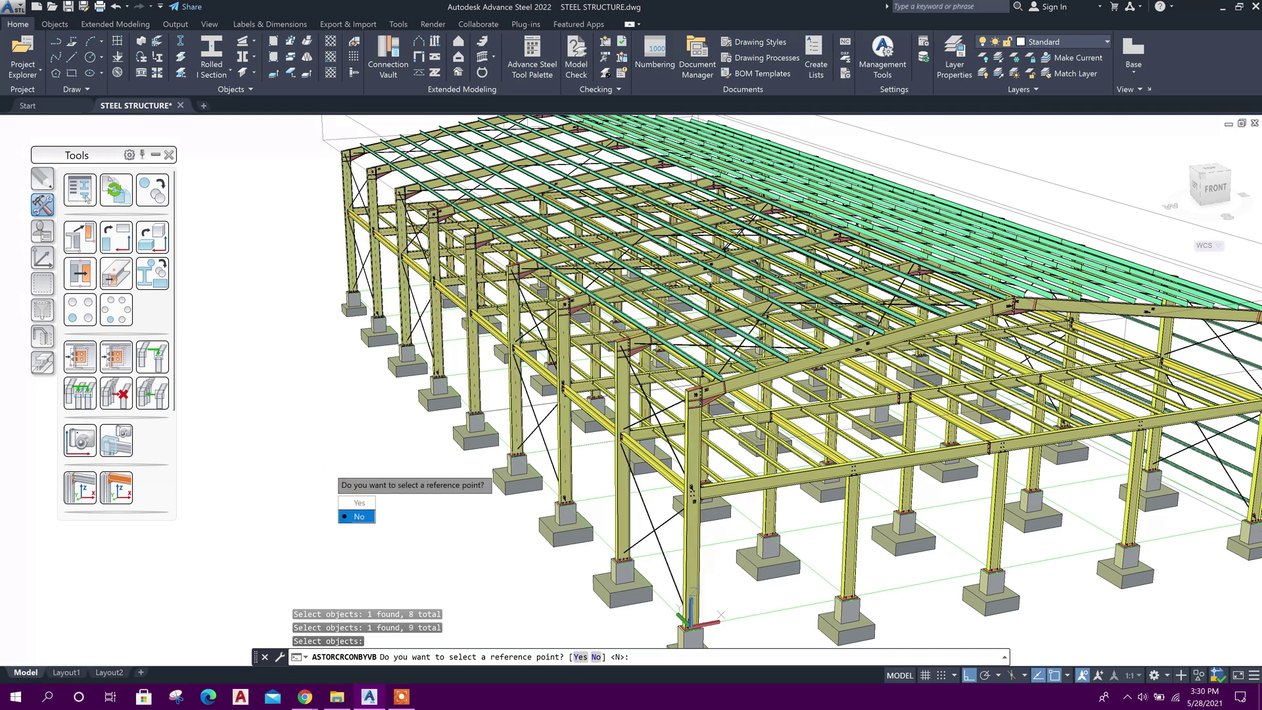
pyautogui.press('Return')
pyautogui.click(359, 517)
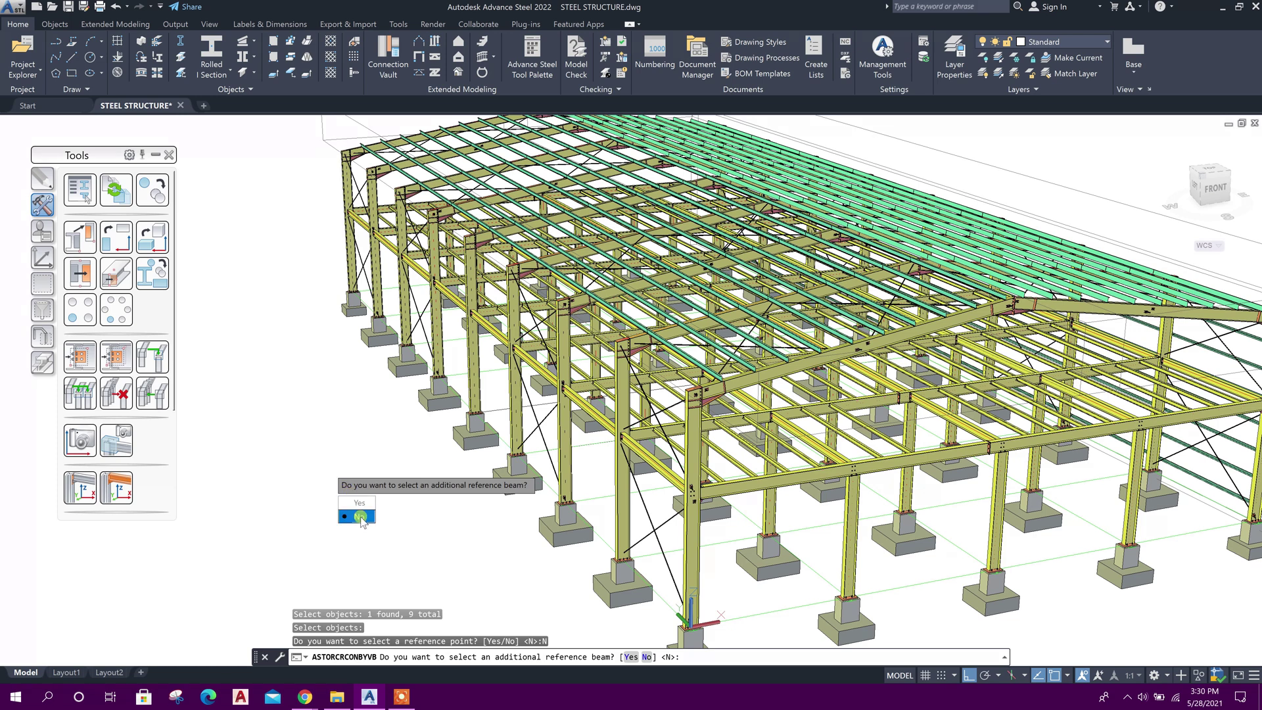
pyautogui.press('Return')
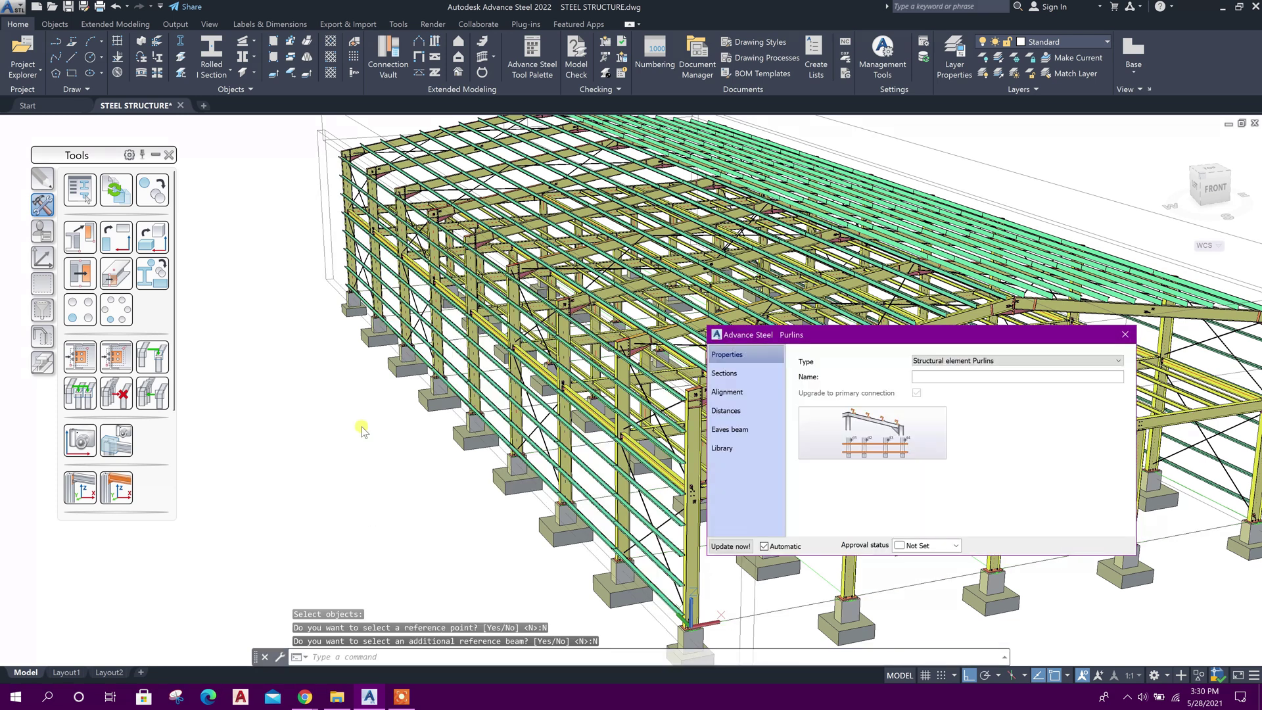
pyautogui.click(1125, 334)
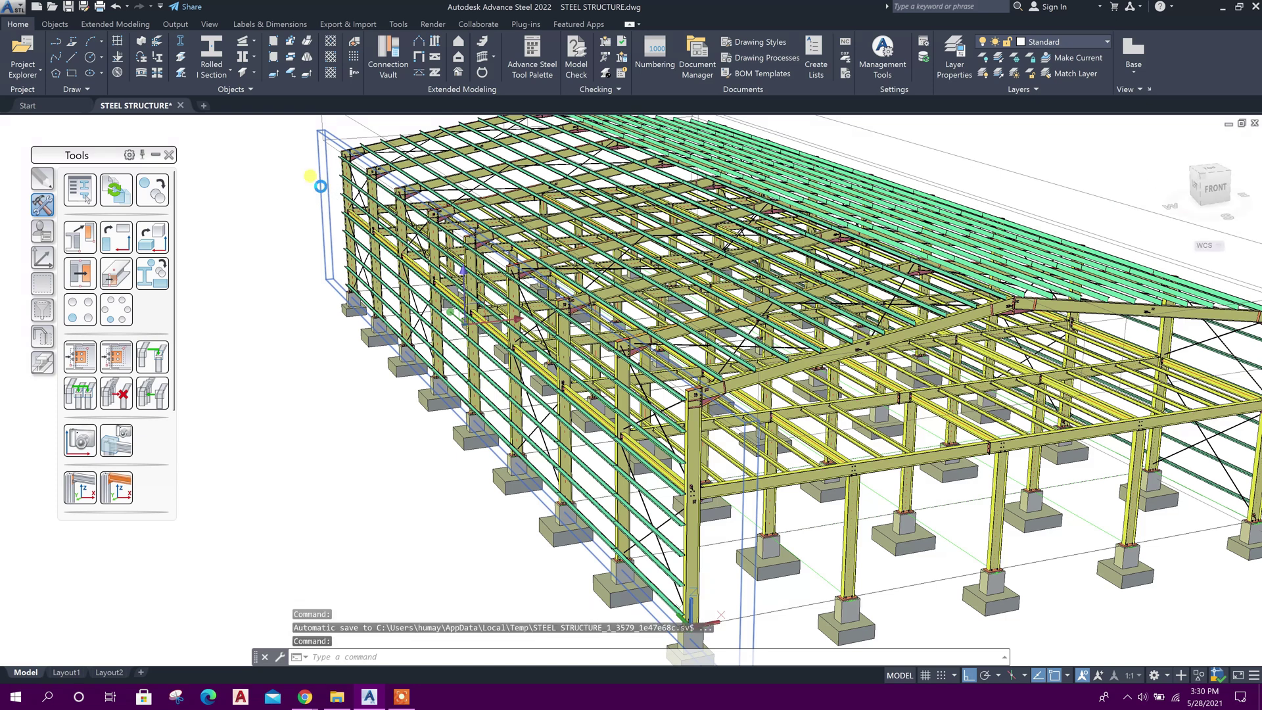
# Step: Apply the last saved C160X2.5 library entry to the left wall's purlins and close their settings
pyautogui.doubleClick(310, 176)
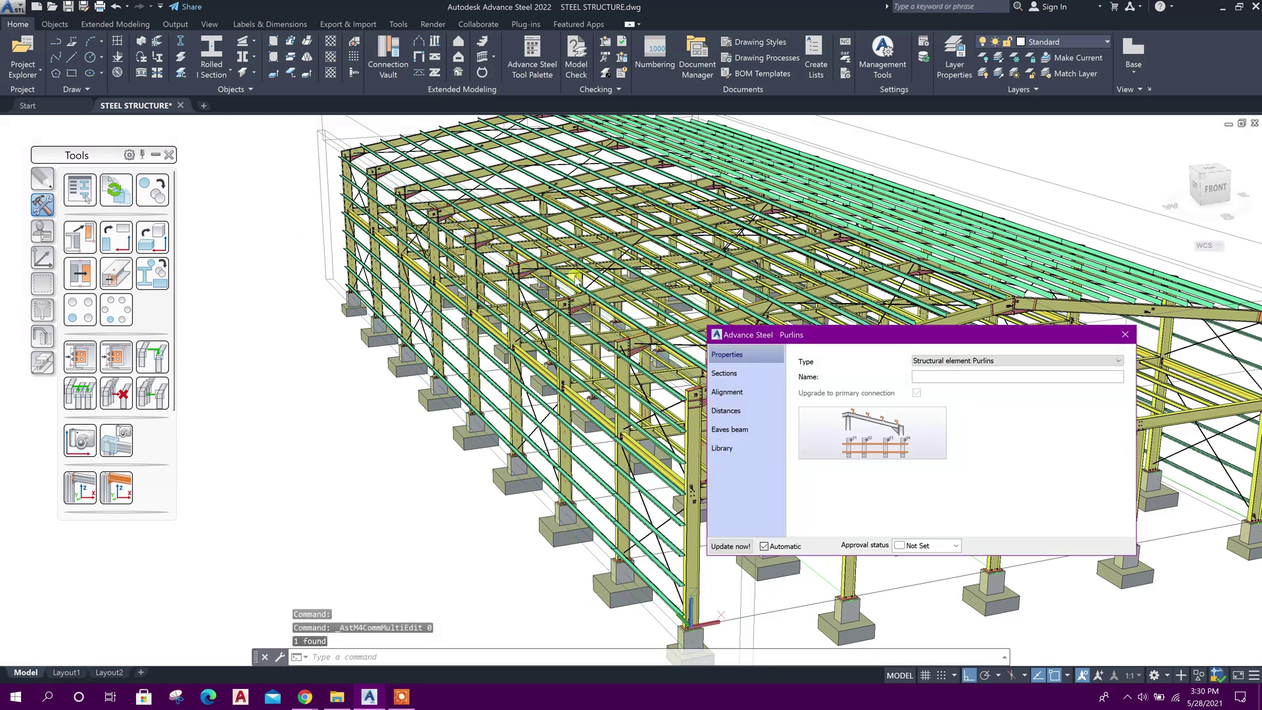
pyautogui.click(740, 447)
pyautogui.click(884, 407)
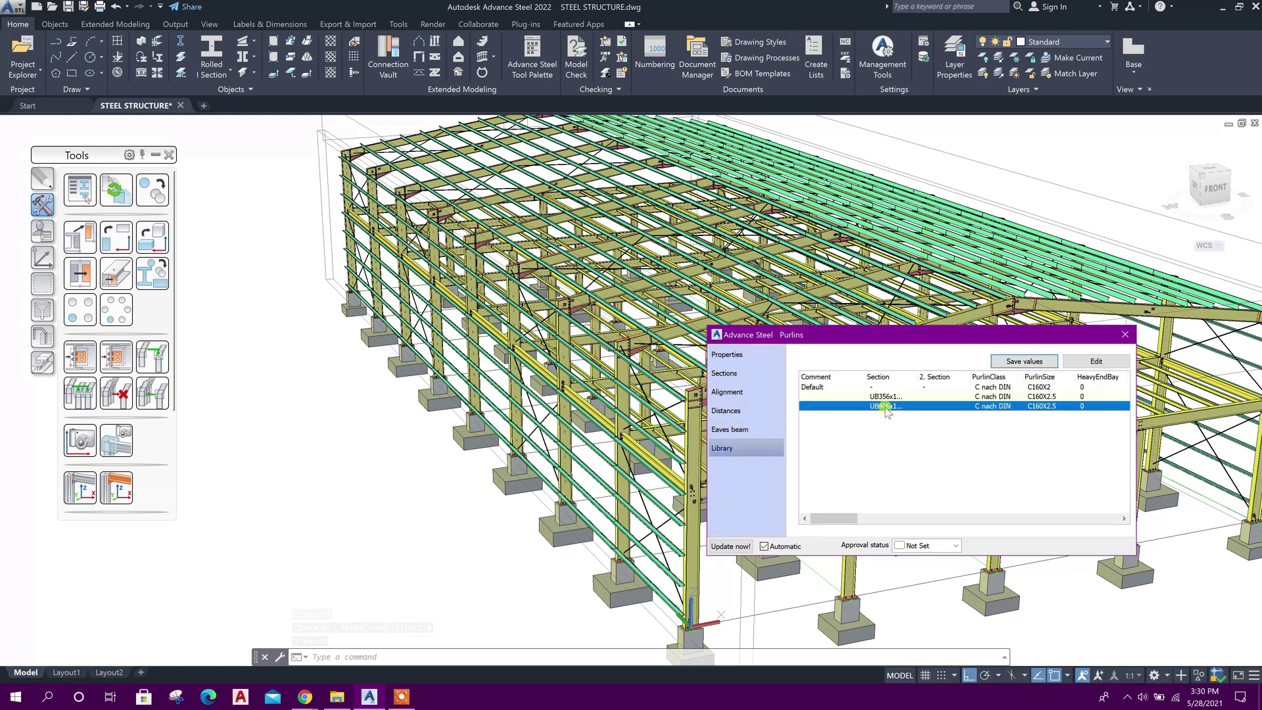
pyautogui.click(1126, 335)
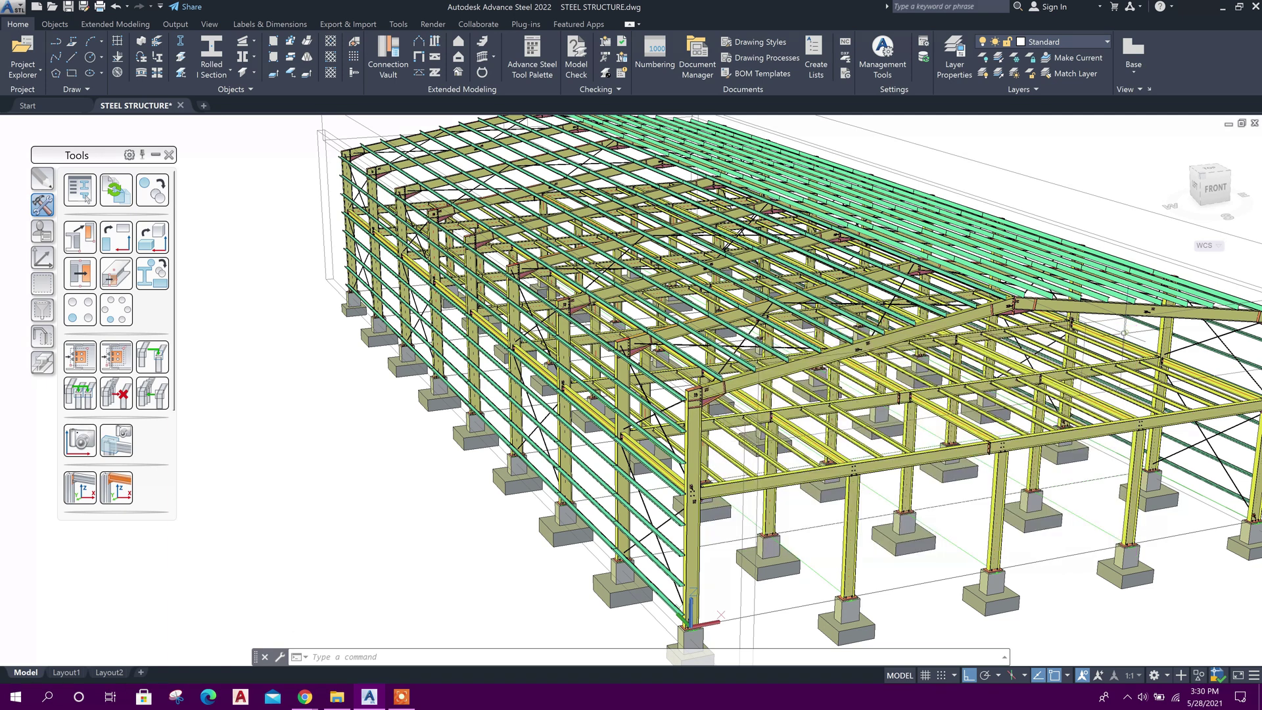
# Step: Show the building from the front in the 2D Wireframe visual style, focused on the right eave
pyautogui.click(1216, 189)
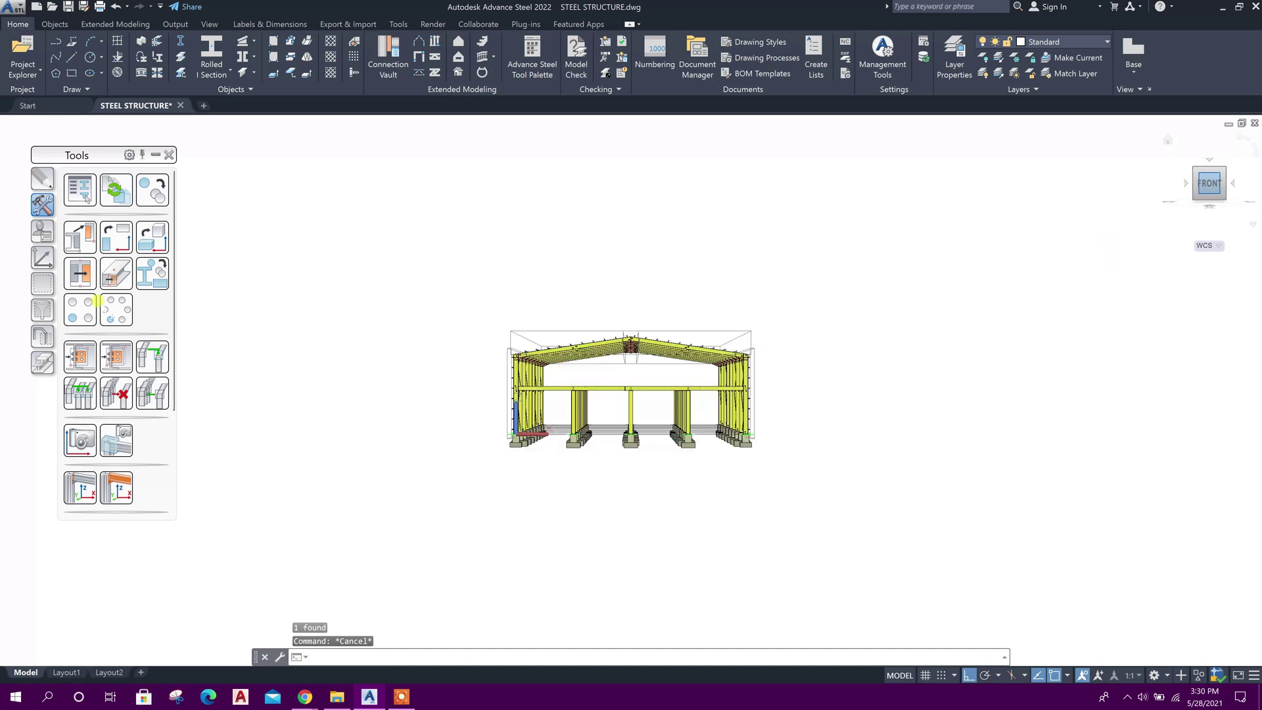
pyautogui.click(54, 124)
pyautogui.click(86, 149)
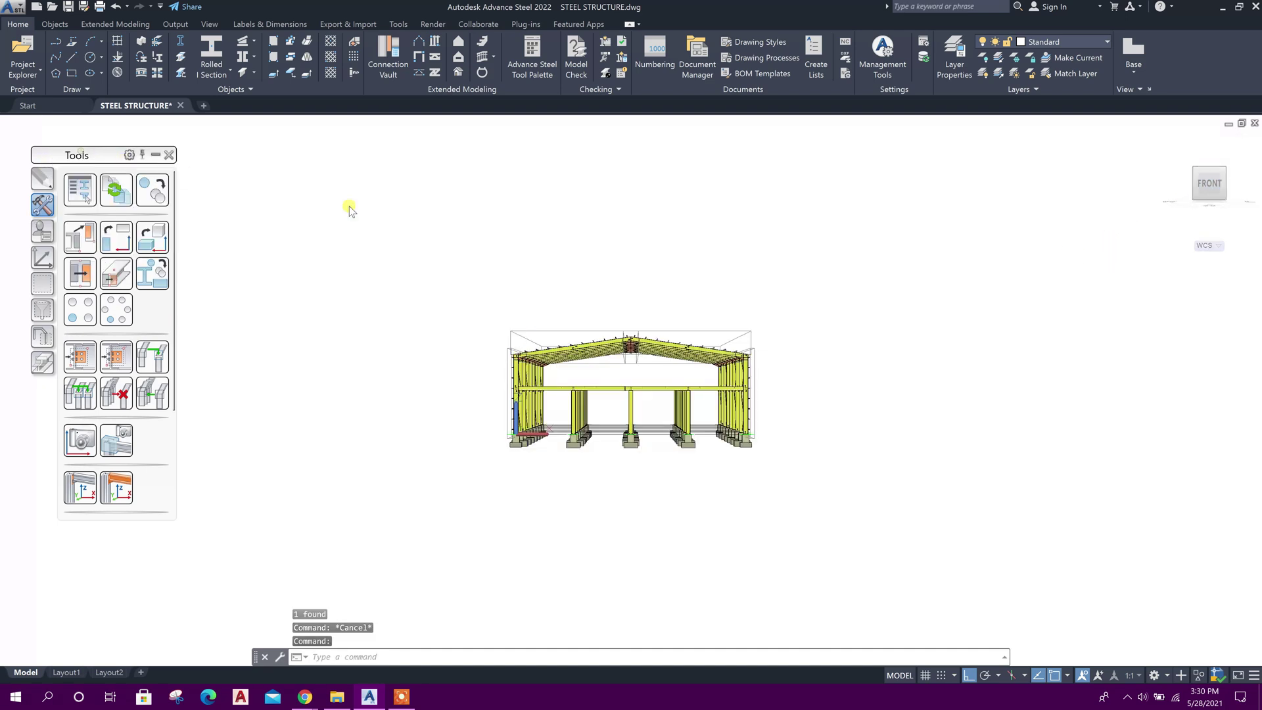
pyautogui.scroll(5, 634, 422)
pyautogui.scroll(-4, 510, 369)
pyautogui.scroll(6, 930, 340)
pyautogui.moveTo(690, 310)
pyautogui.mouseDown(button='middle')
pyautogui.moveTo(874, 296)
pyautogui.moveTo(891, 235)
pyautogui.mouseUp(button='middle')
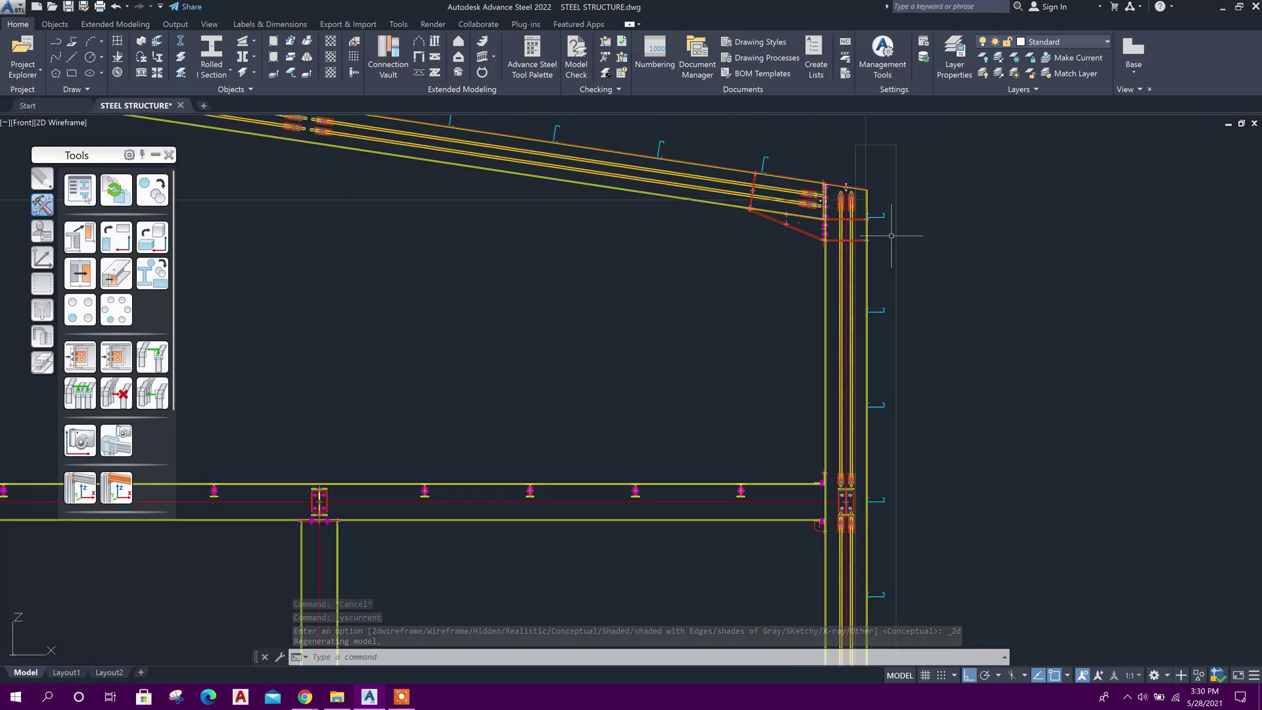
# Step: Review the section and distance settings of the right wall's purlins and close the settings
pyautogui.doubleClick(866, 198)
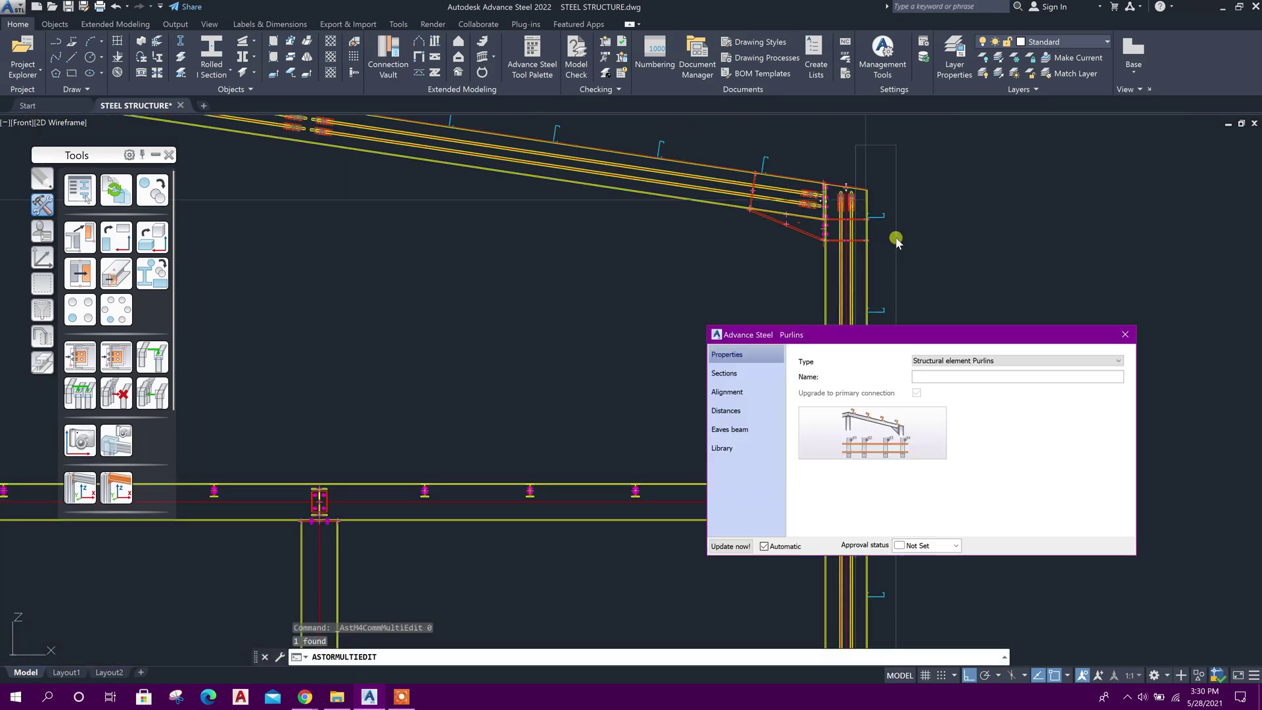
pyautogui.click(729, 373)
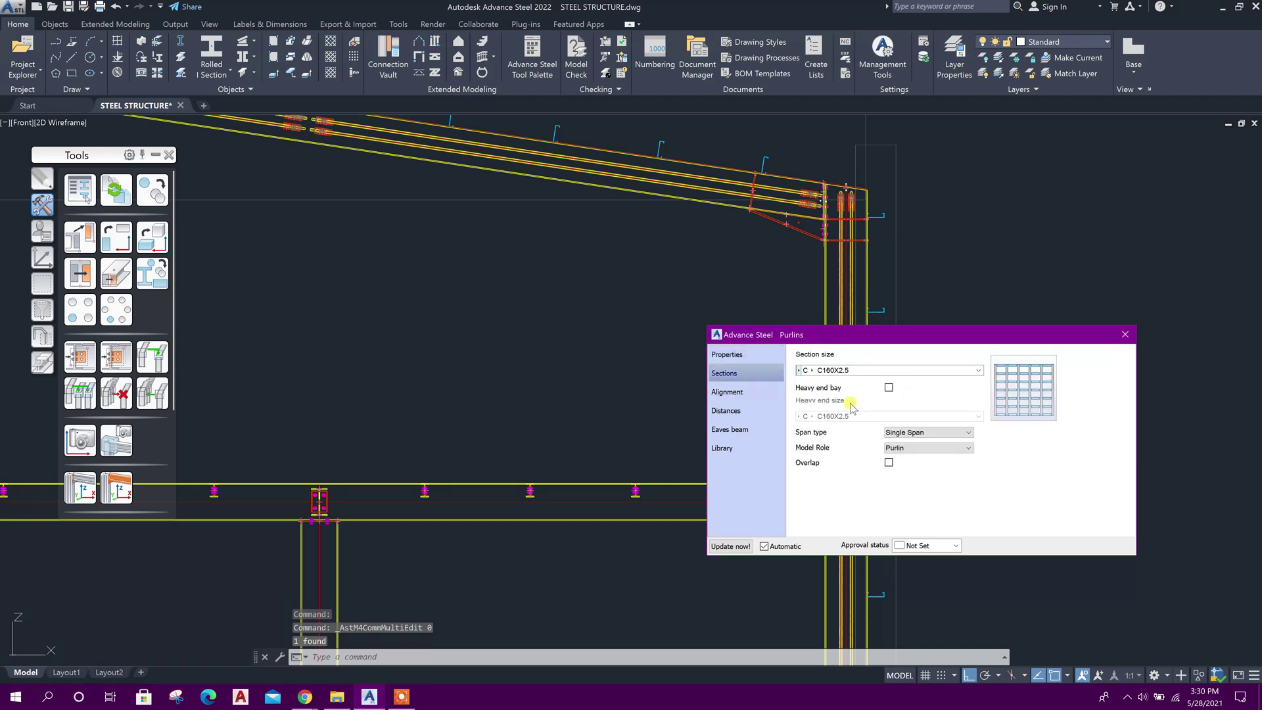
pyautogui.click(741, 409)
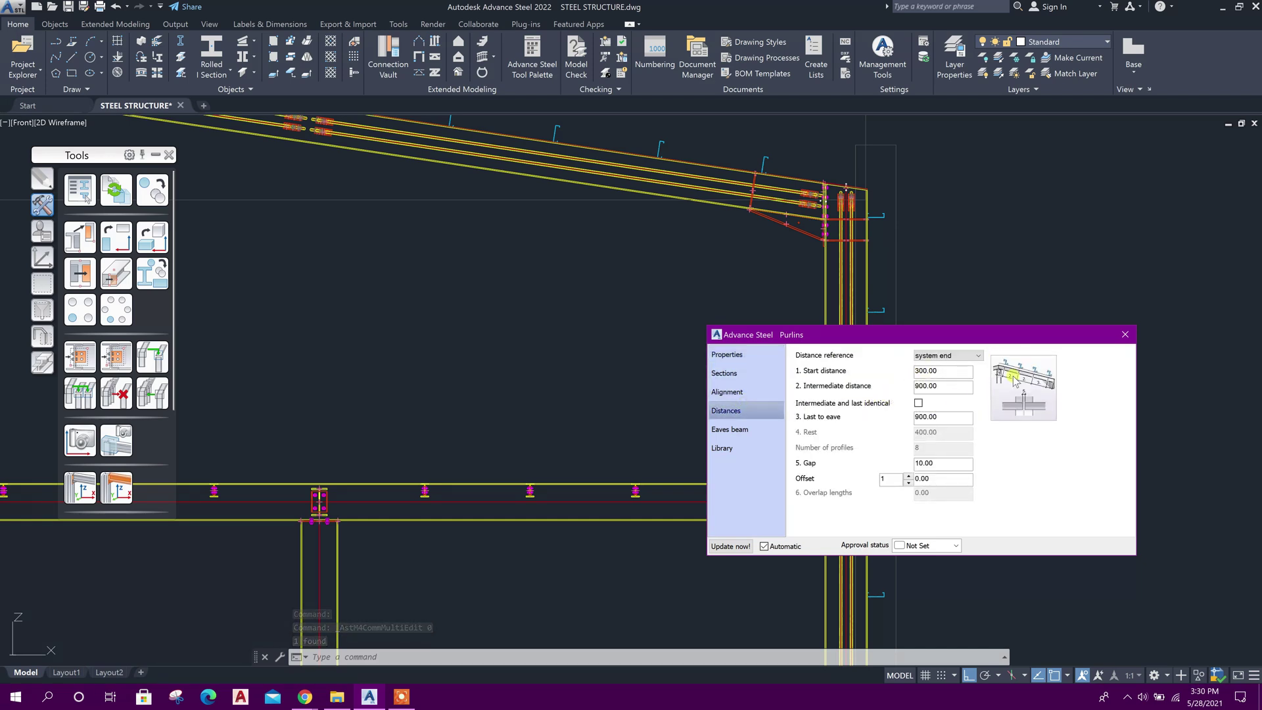
pyautogui.click(1127, 335)
# Step: Turn on Invert section in the alignment settings of the left wall's purlins and close the settings
pyautogui.scroll(-2, 1078, 341)
pyautogui.moveTo(516, 378); pyautogui.dragTo(1133, 386, button='middle')
pyautogui.moveTo(407, 403); pyautogui.dragTo(553, 388, button='middle')
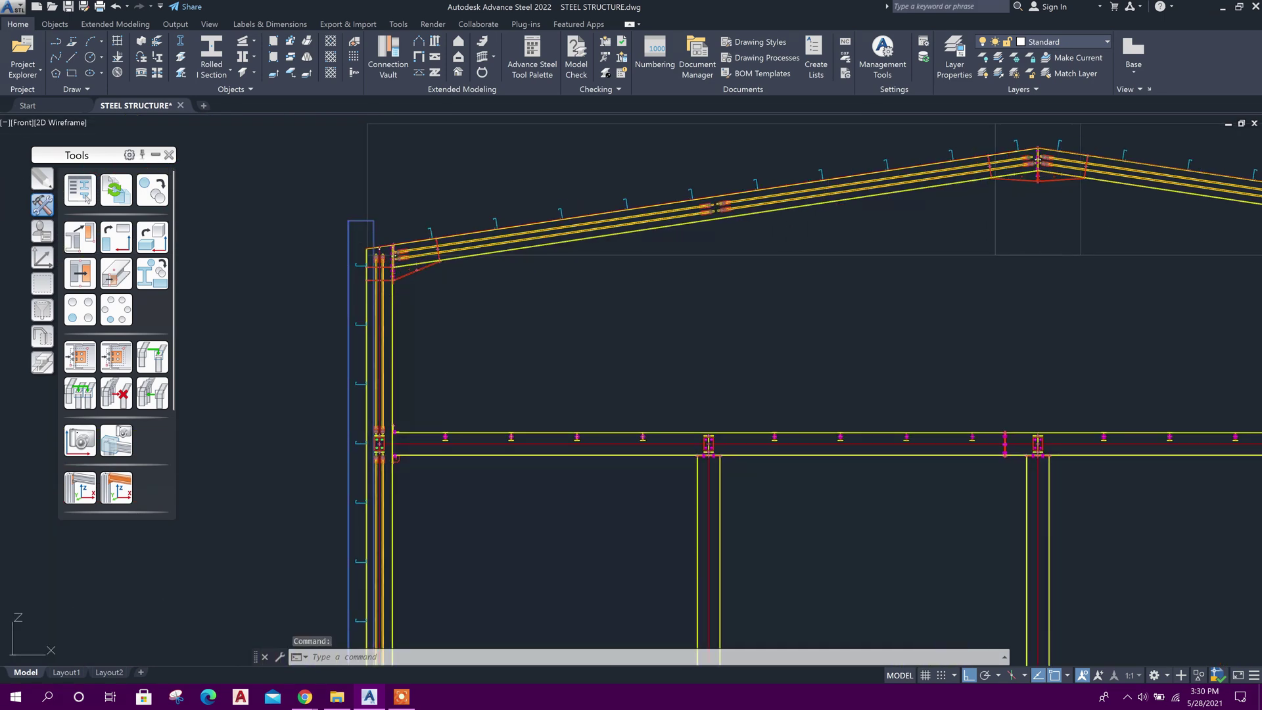
pyautogui.doubleClick(348, 348)
pyautogui.click(745, 401)
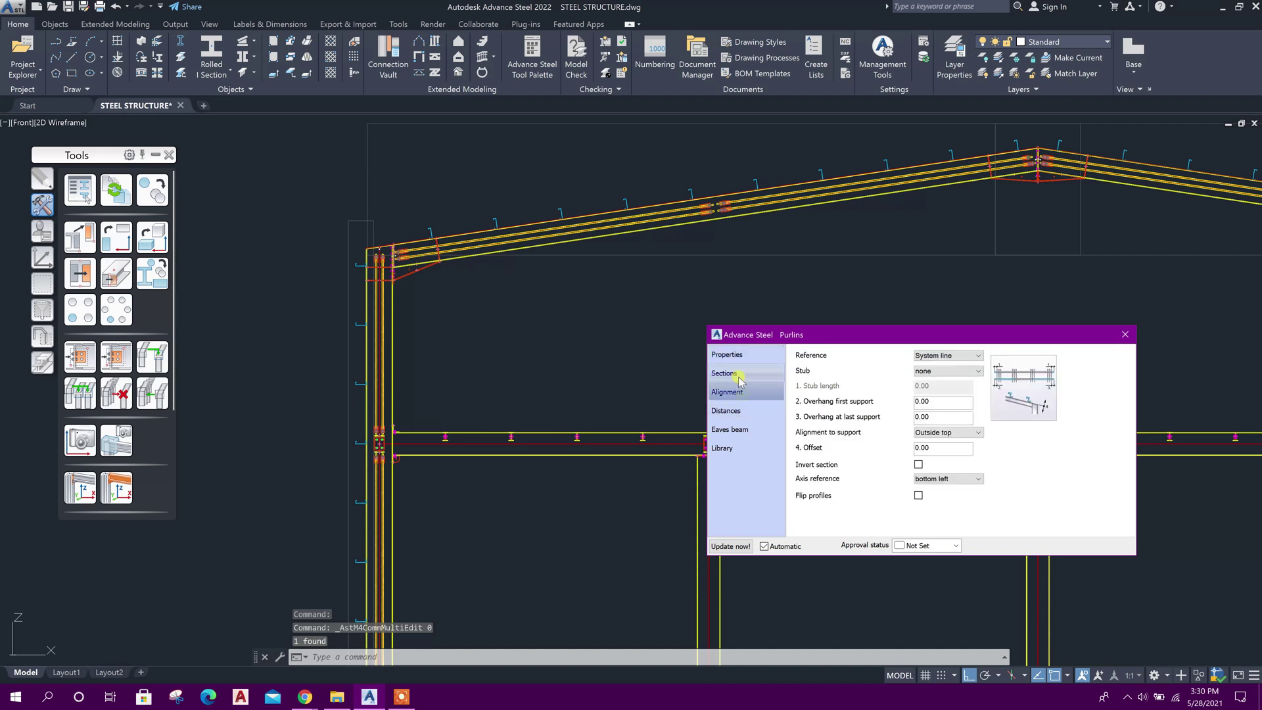
pyautogui.click(733, 373)
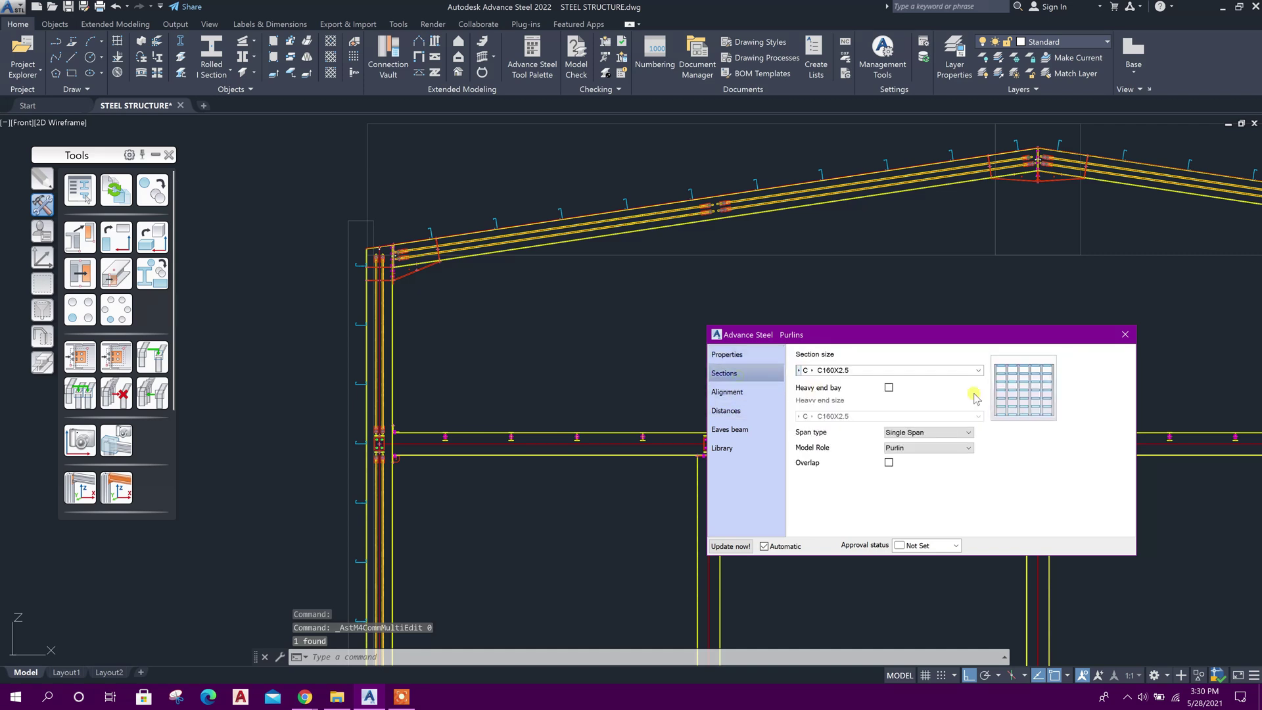
pyautogui.click(728, 410)
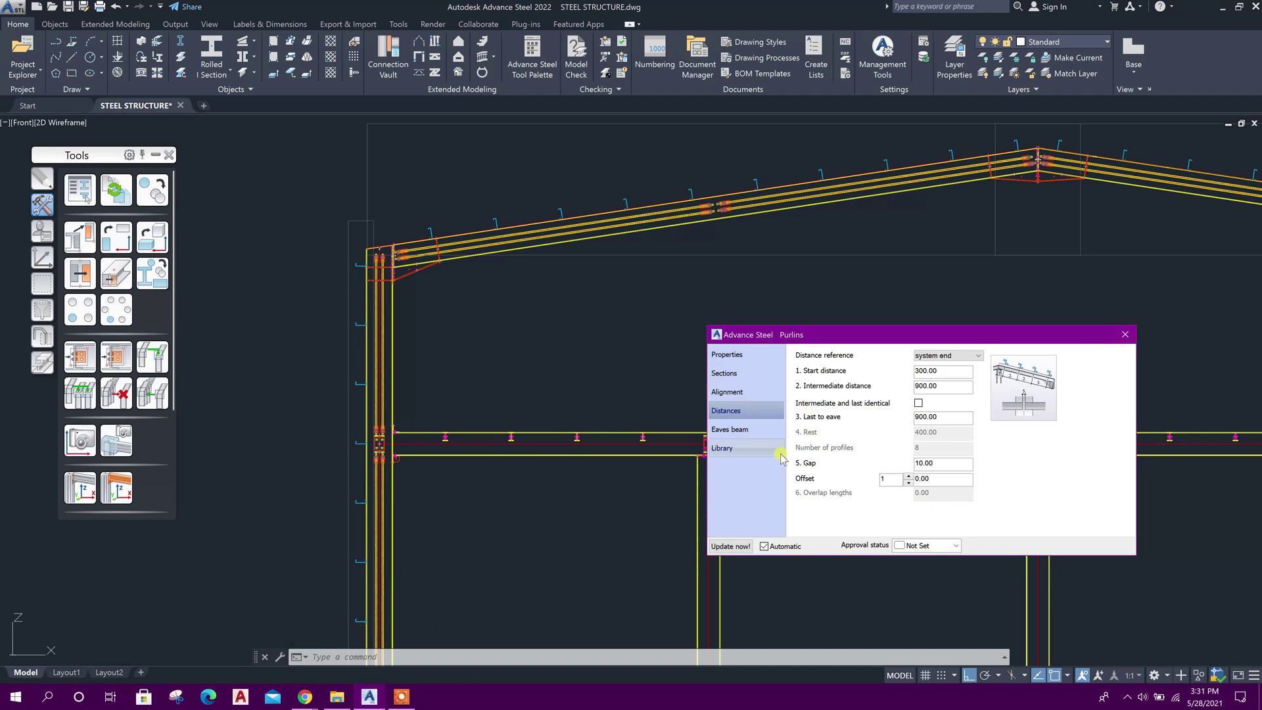
pyautogui.click(727, 392)
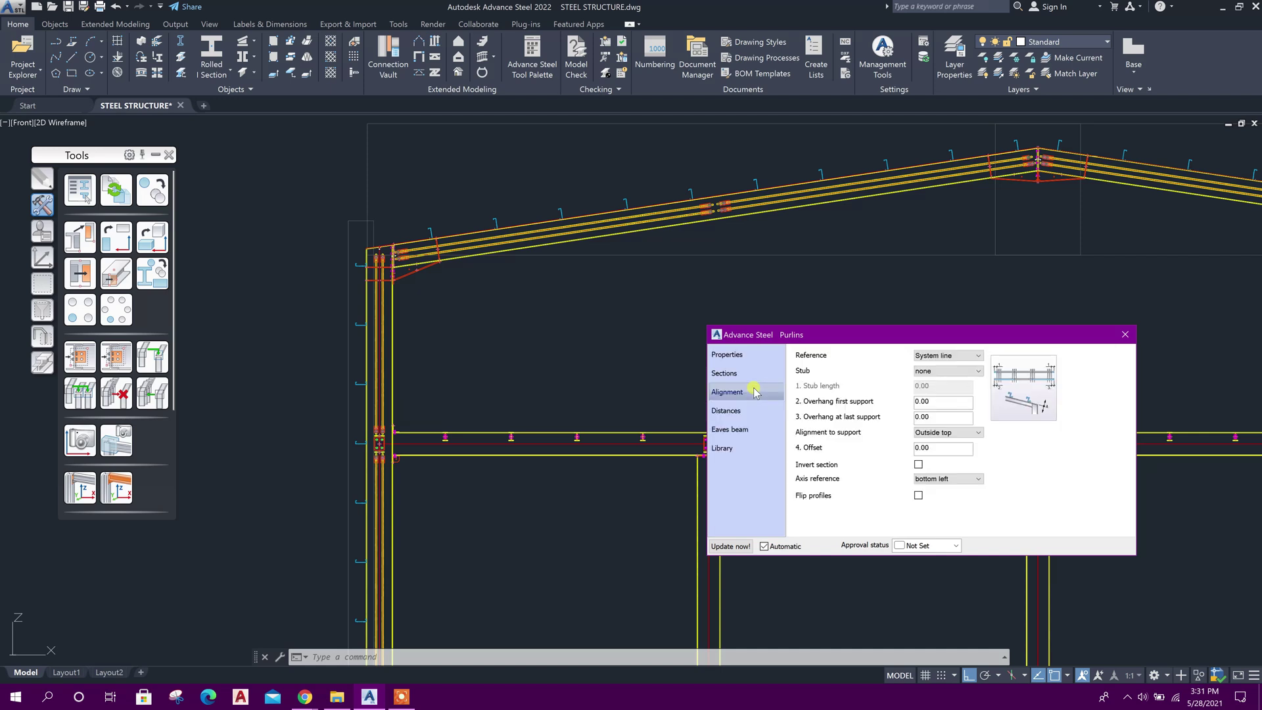
pyautogui.click(918, 464)
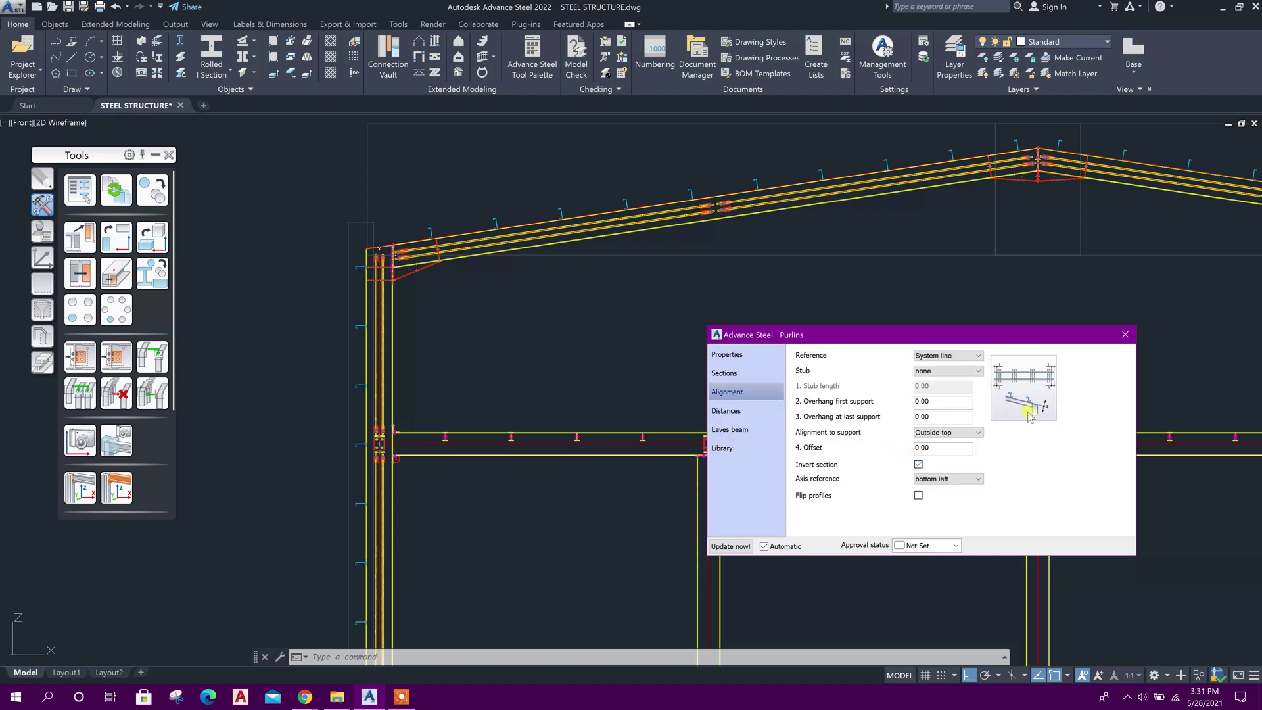
pyautogui.click(1115, 337)
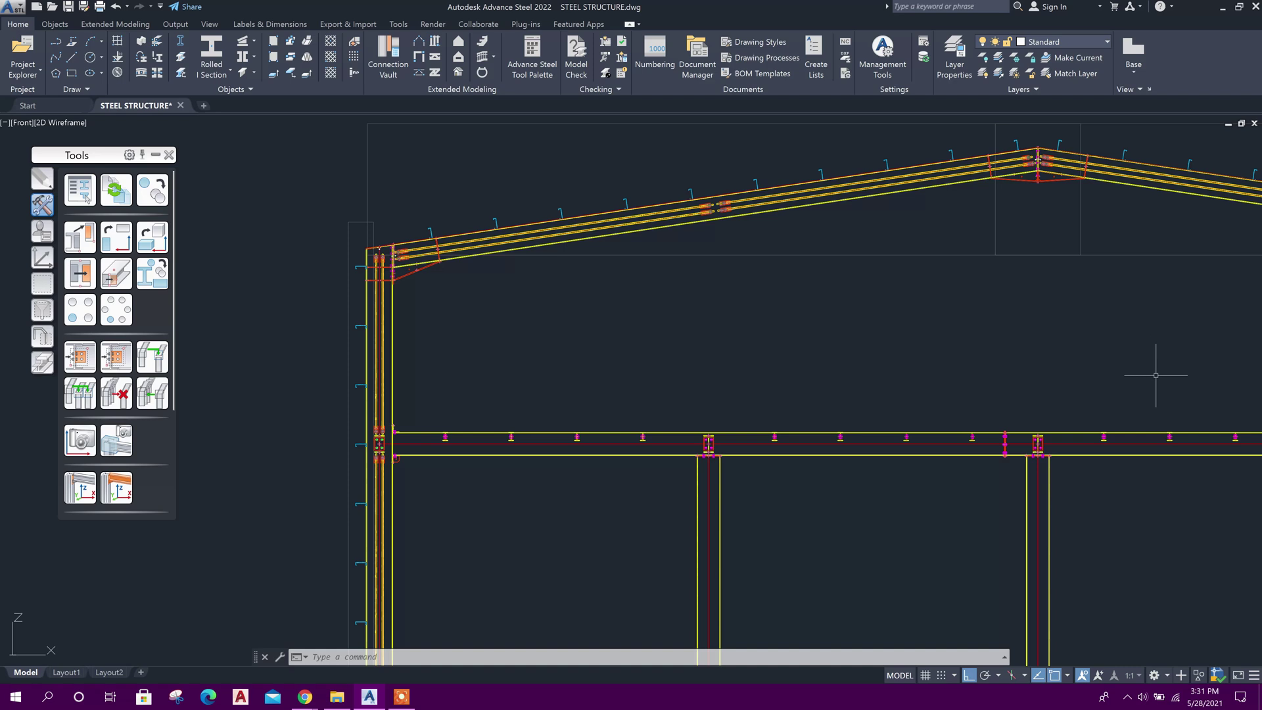
# Step: Check the alignment settings of the right wall's purlins for comparison and close the settings
pyautogui.moveTo(1142, 361); pyautogui.dragTo(440, 423, button='middle')
pyautogui.doubleClick(995, 279)
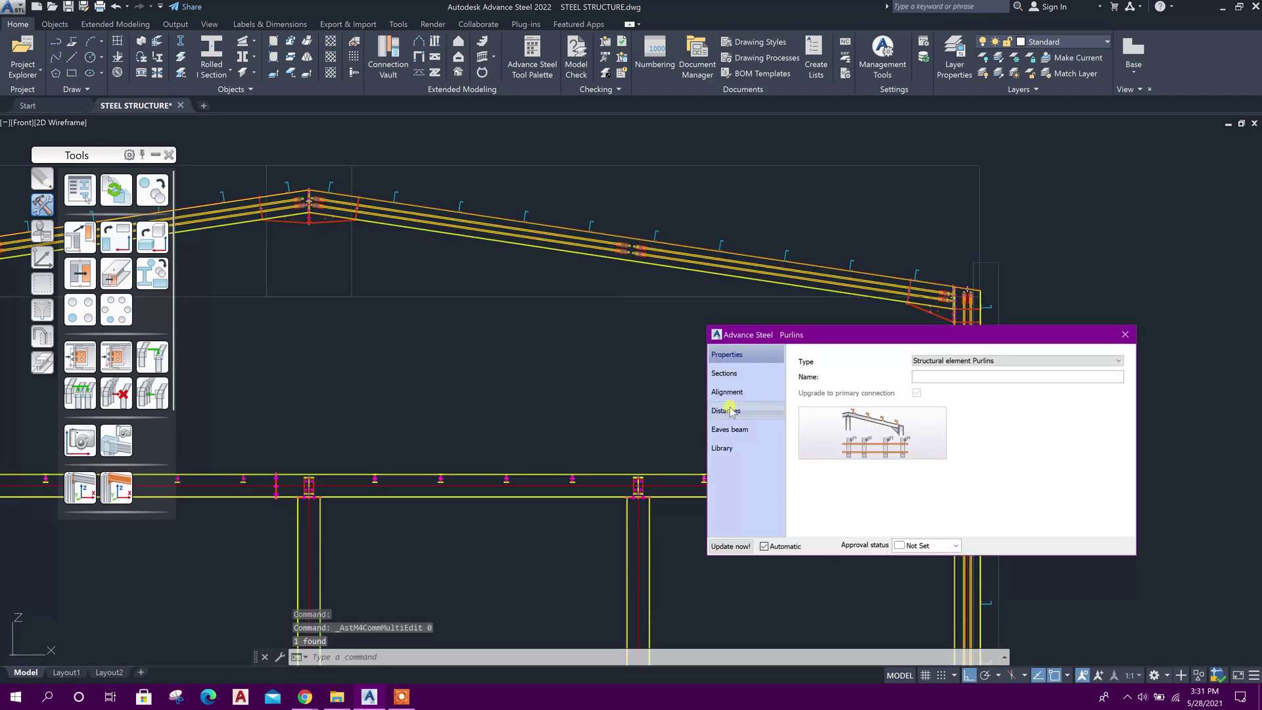
pyautogui.click(752, 392)
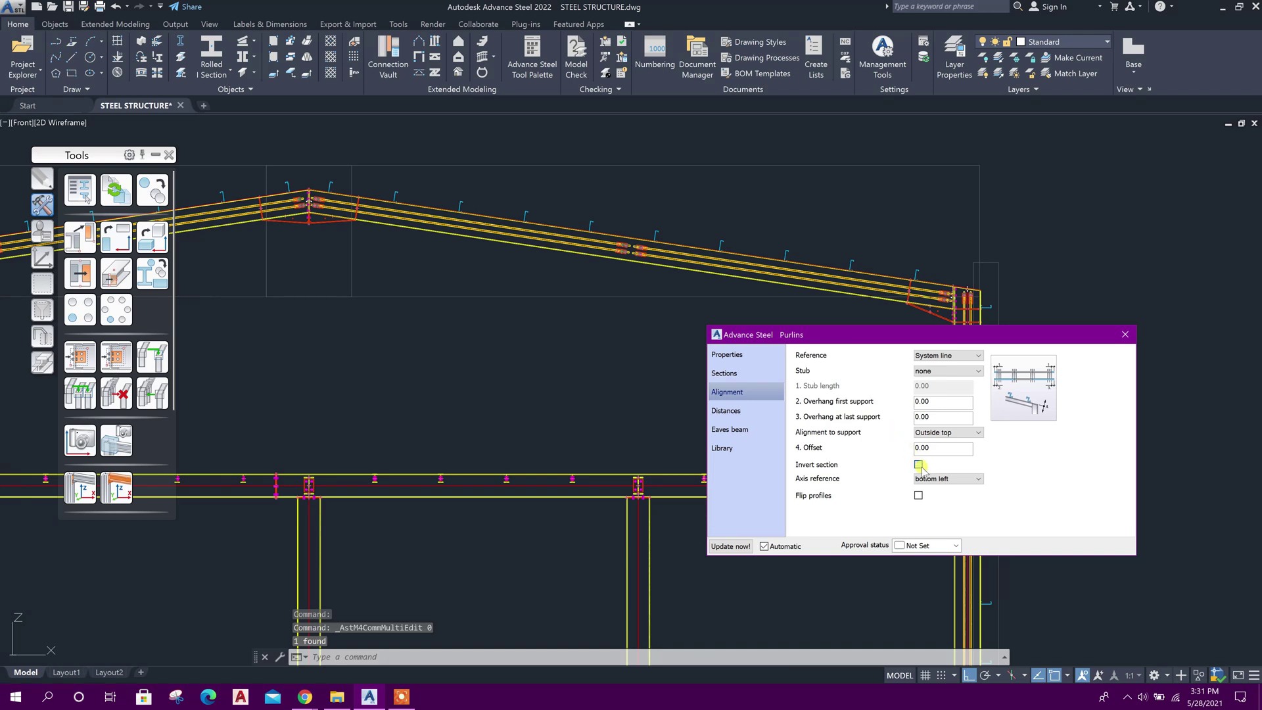
pyautogui.click(1125, 334)
# Step: Return the model to the Conceptual visual style and show the whole building in a 3D view
pyautogui.scroll(-6, 1036, 343)
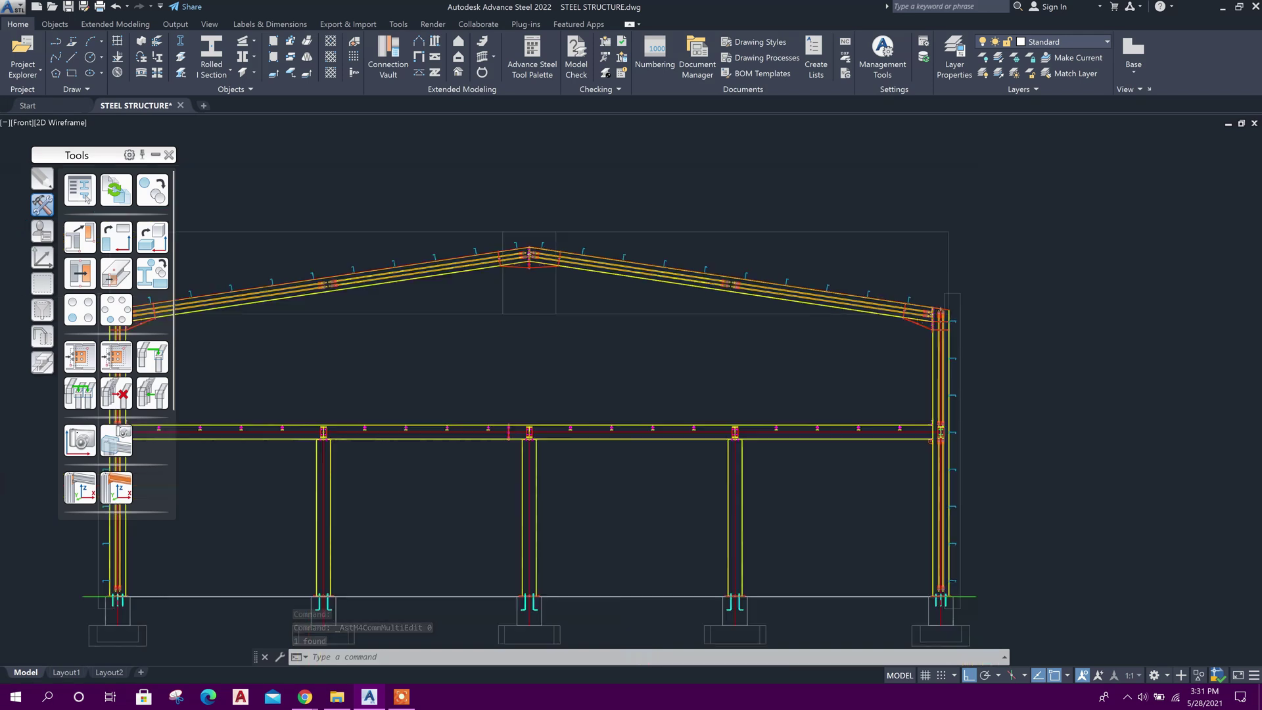
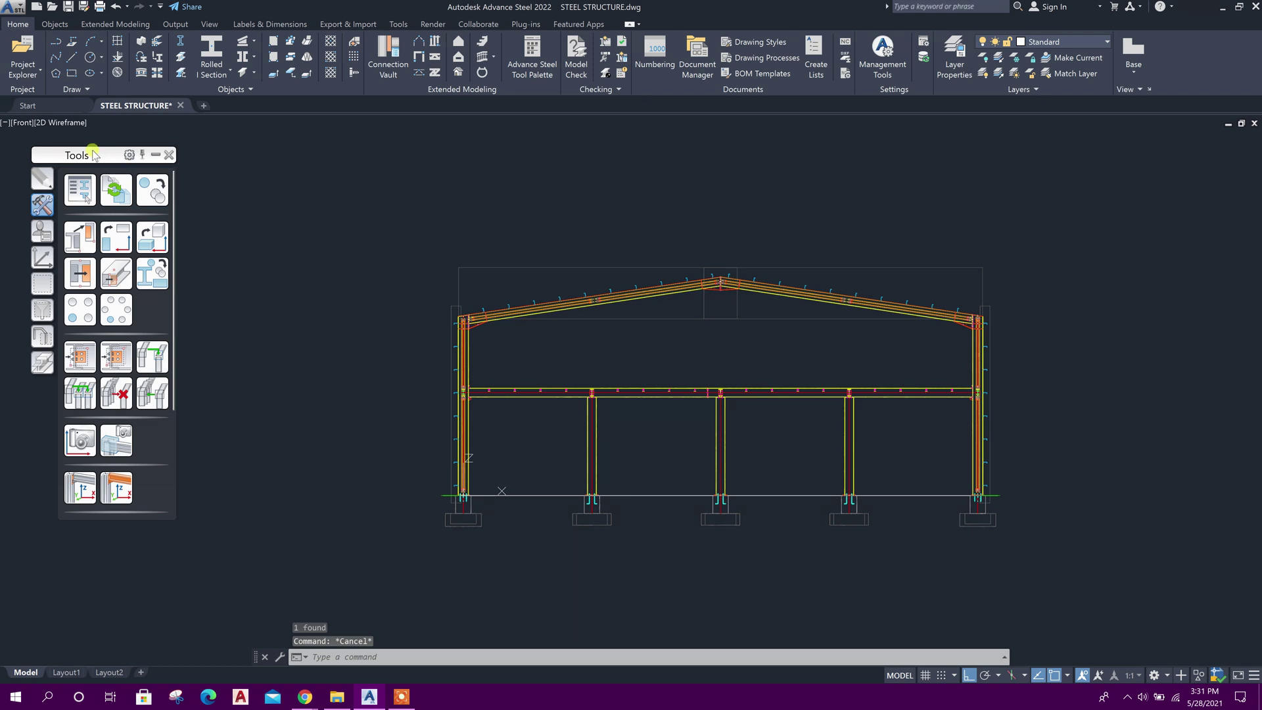
pyautogui.click(50, 123)
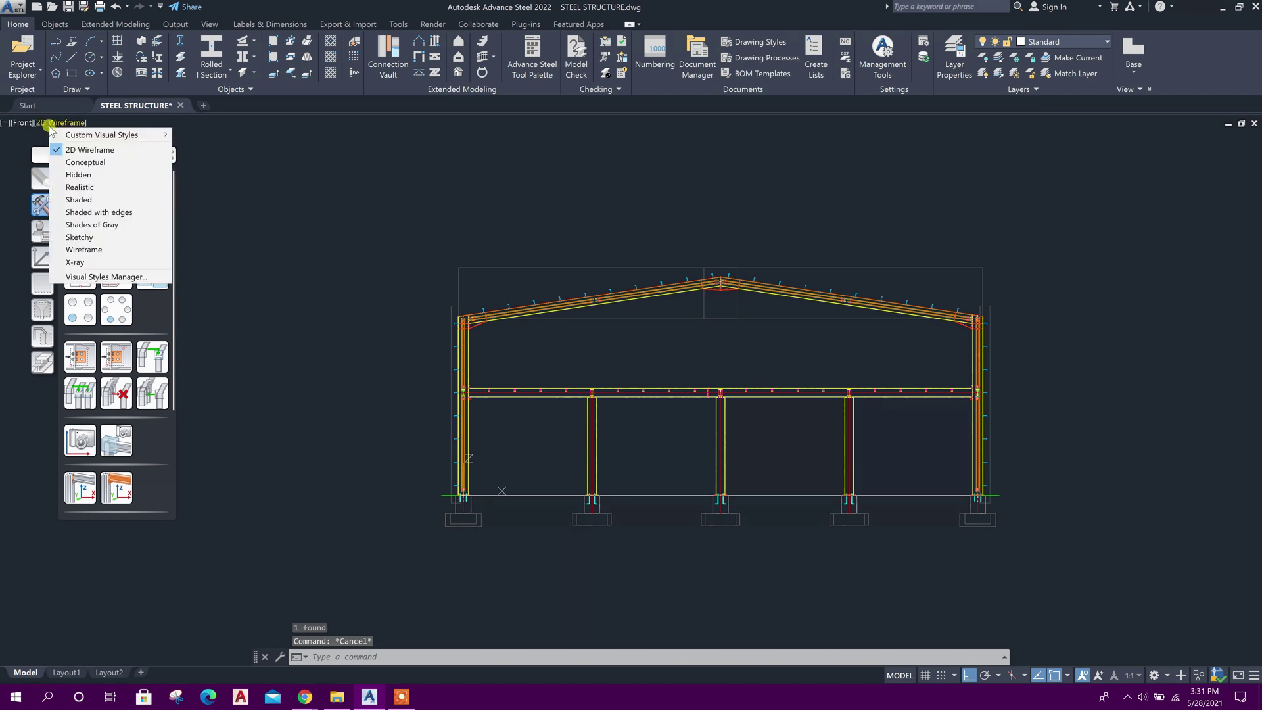
pyautogui.click(101, 163)
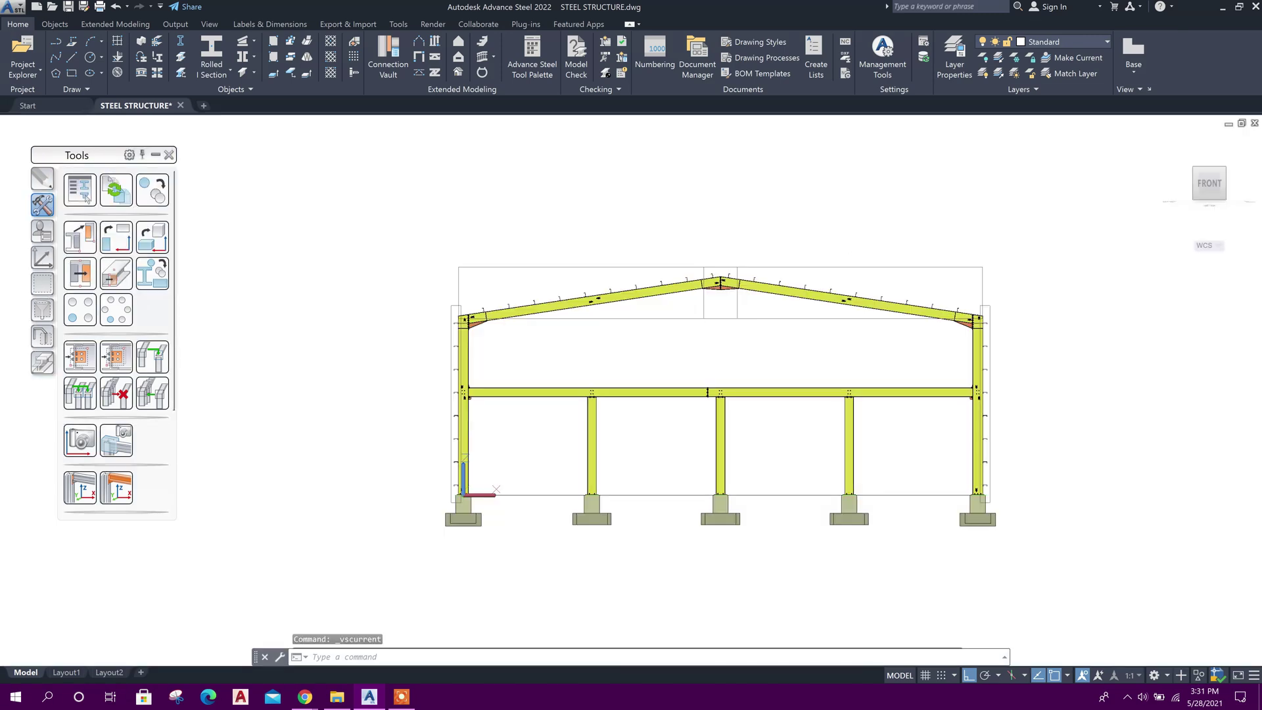
pyautogui.click(1194, 168)
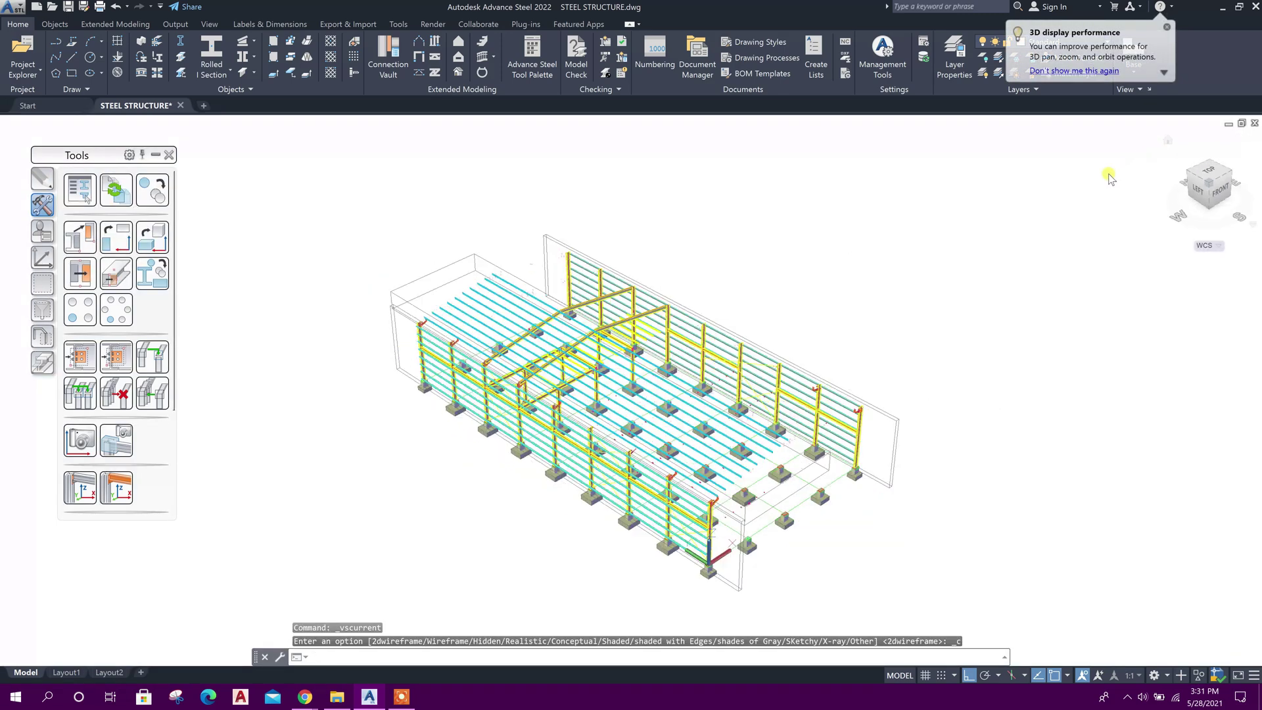
pyautogui.scroll(3, 611, 368)
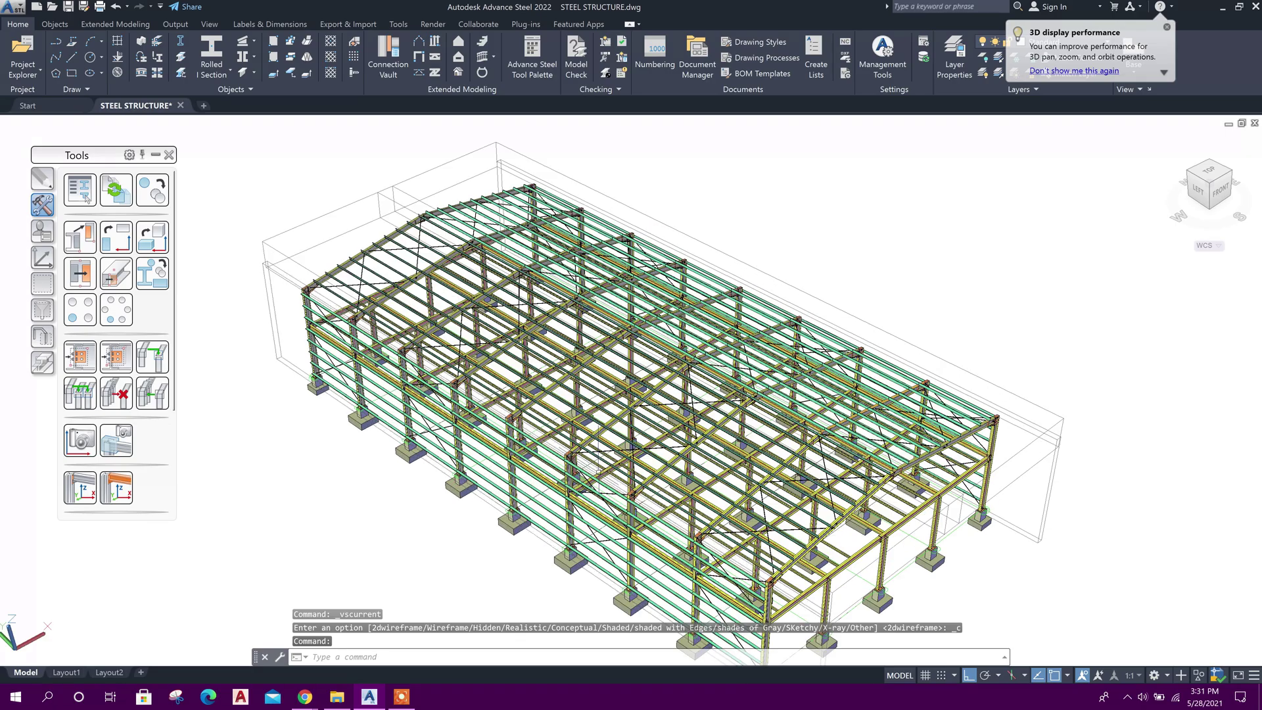
pyautogui.scroll(3, 631, 396)
pyautogui.moveTo(878, 406); pyautogui.dragTo(1018, 460, button='middle')
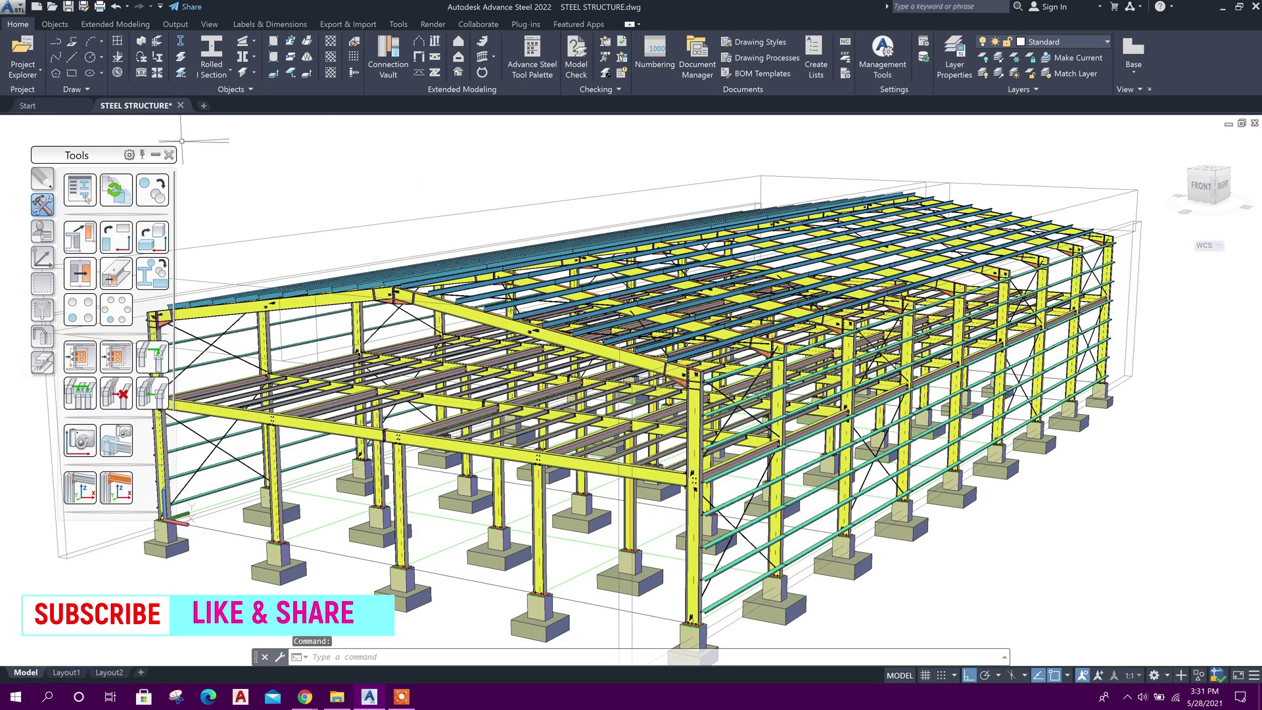
# Step: Open the Connection Vault, collapse and rearrange the palettes, and show the connections for purlins and cold-rolled sections
pyautogui.click(394, 54)
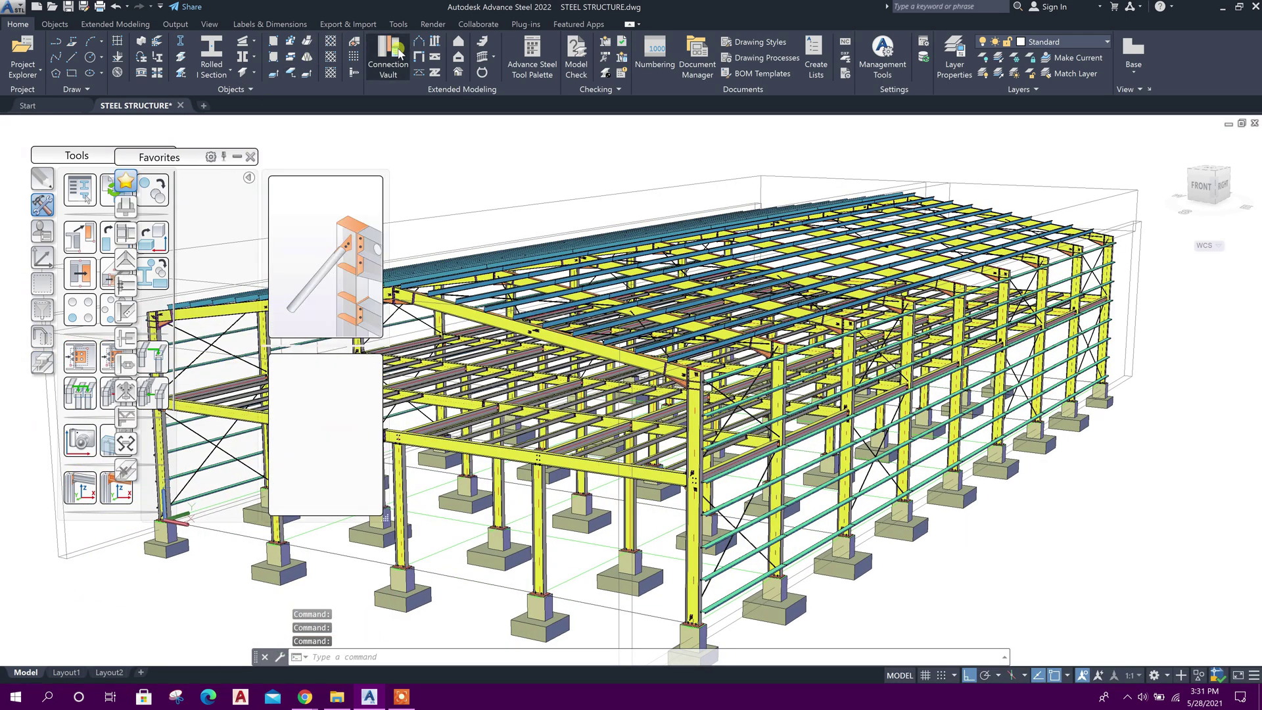
pyautogui.click(236, 158)
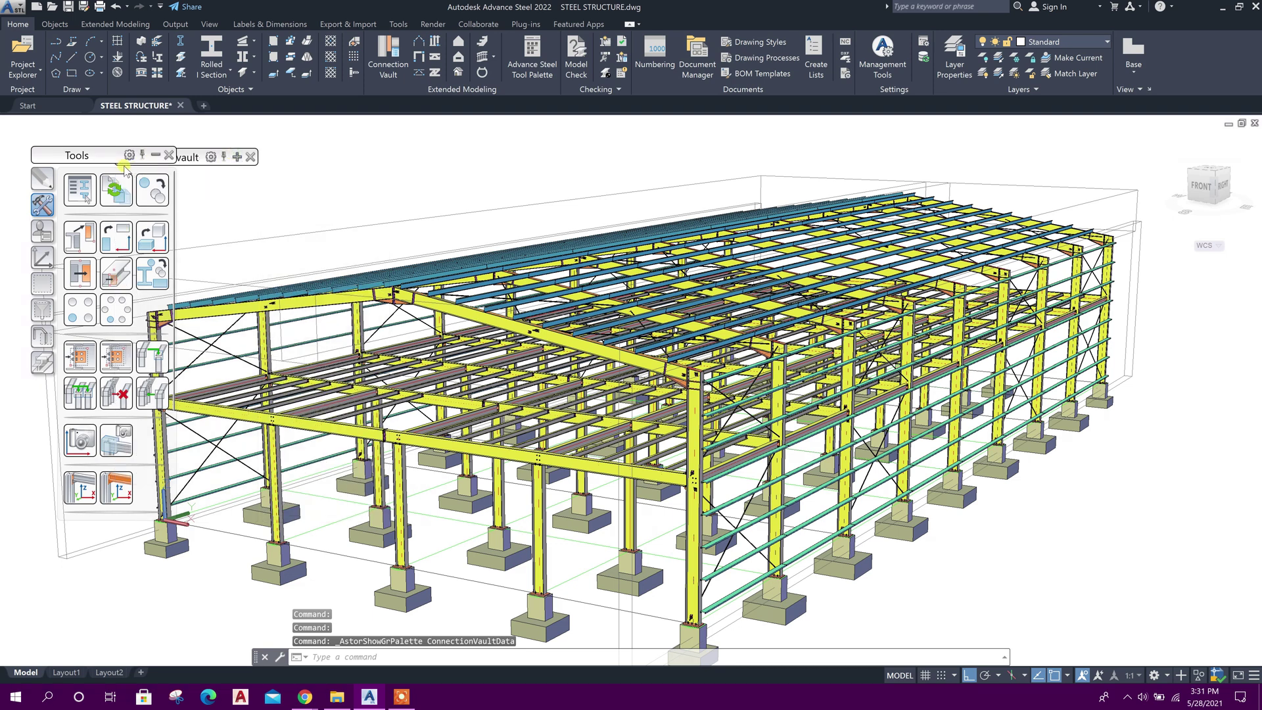
pyautogui.click(155, 154)
pyautogui.moveTo(83, 158); pyautogui.dragTo(87, 131)
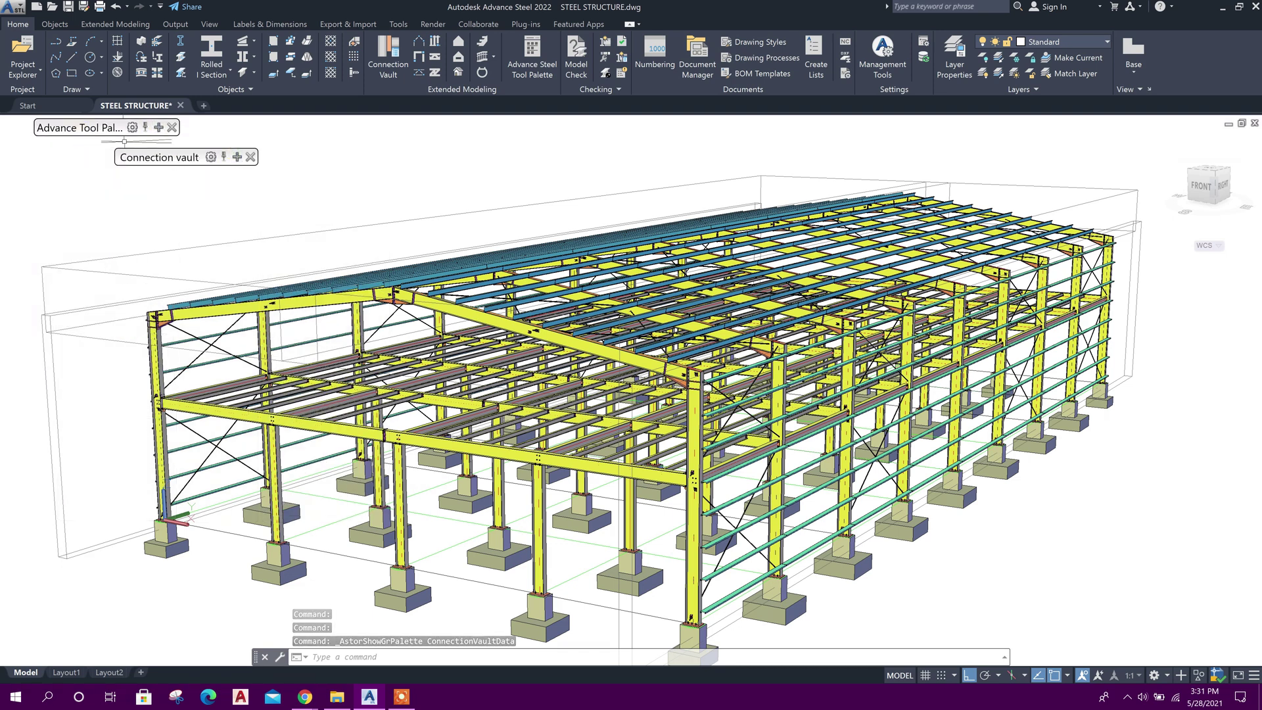
pyautogui.moveTo(144, 161); pyautogui.dragTo(63, 155)
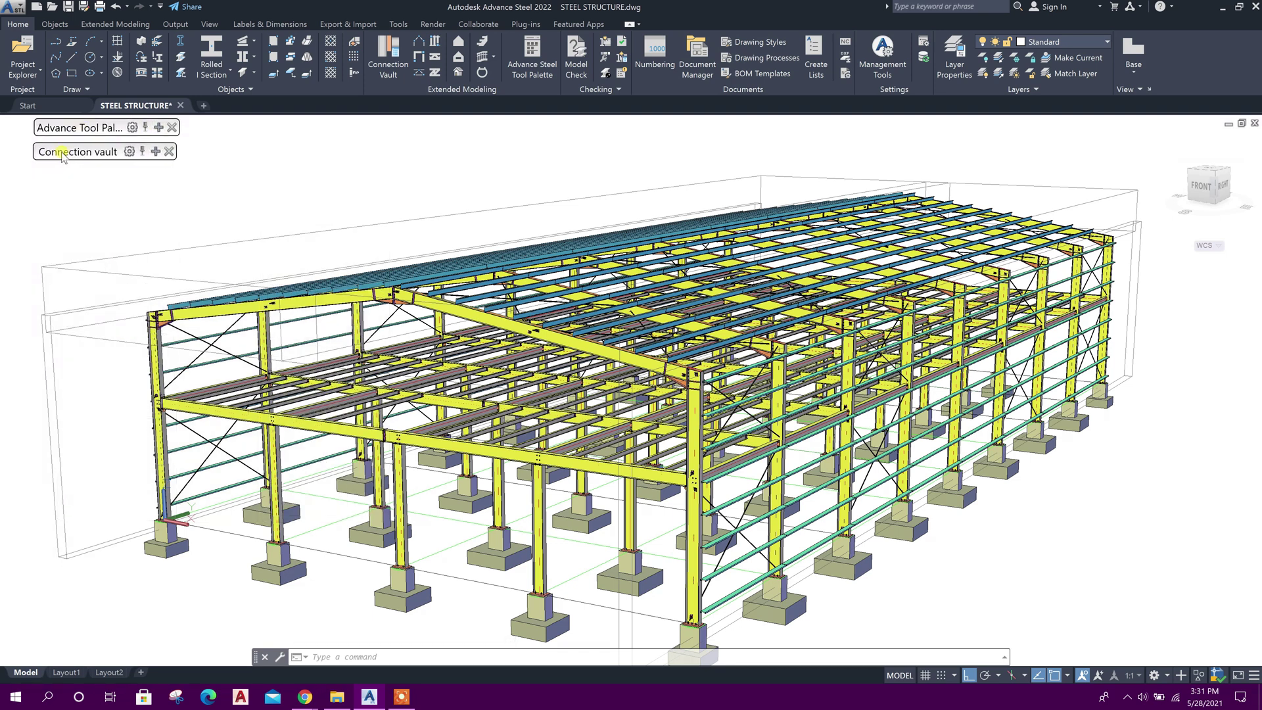
pyautogui.moveTo(146, 152)
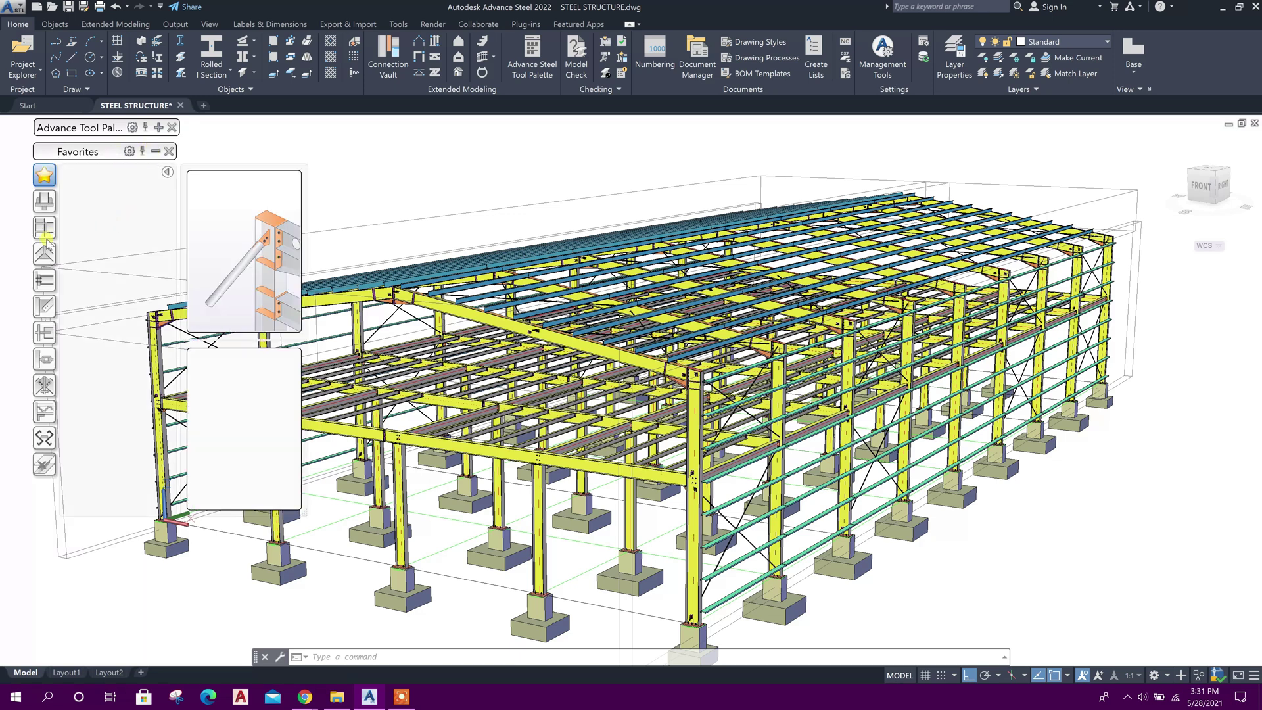
pyautogui.click(46, 386)
pyautogui.click(119, 287)
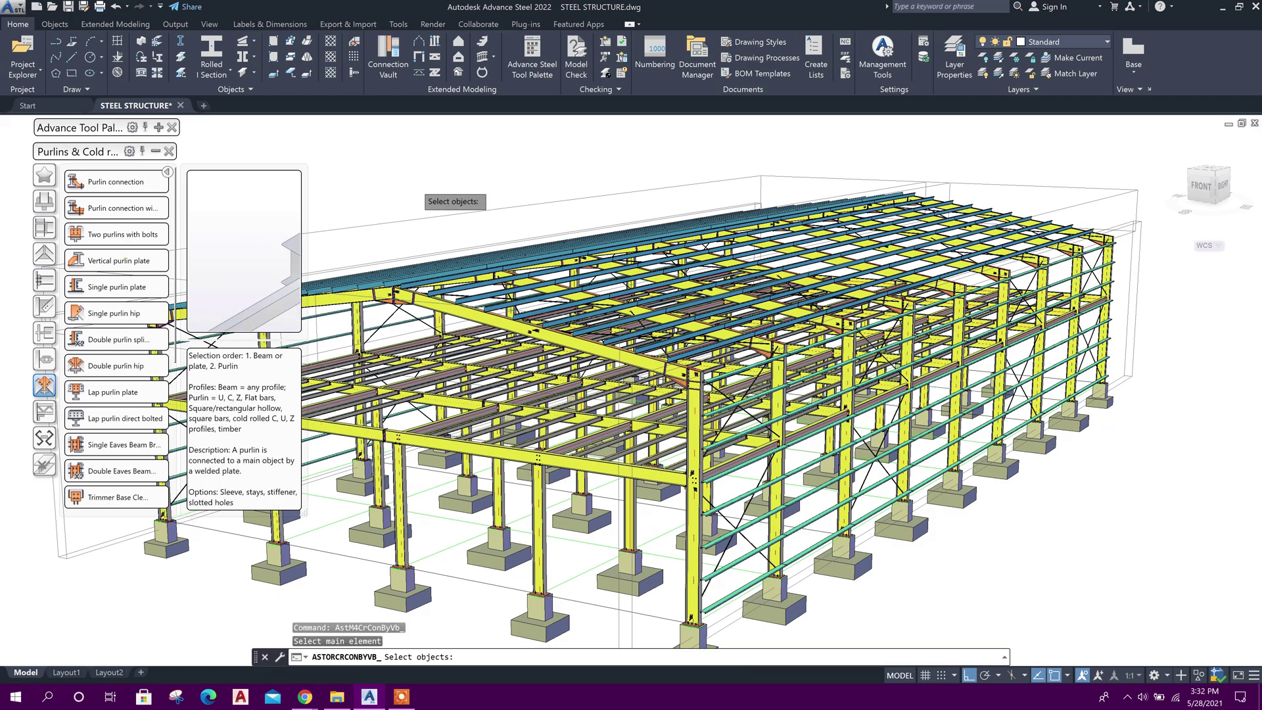
pyautogui.scroll(3, 421, 187)
pyautogui.scroll(2, 503, 269)
pyautogui.moveTo(503, 269); pyautogui.dragTo(694, 399, button='middle')
pyautogui.scroll(6, 694, 399)
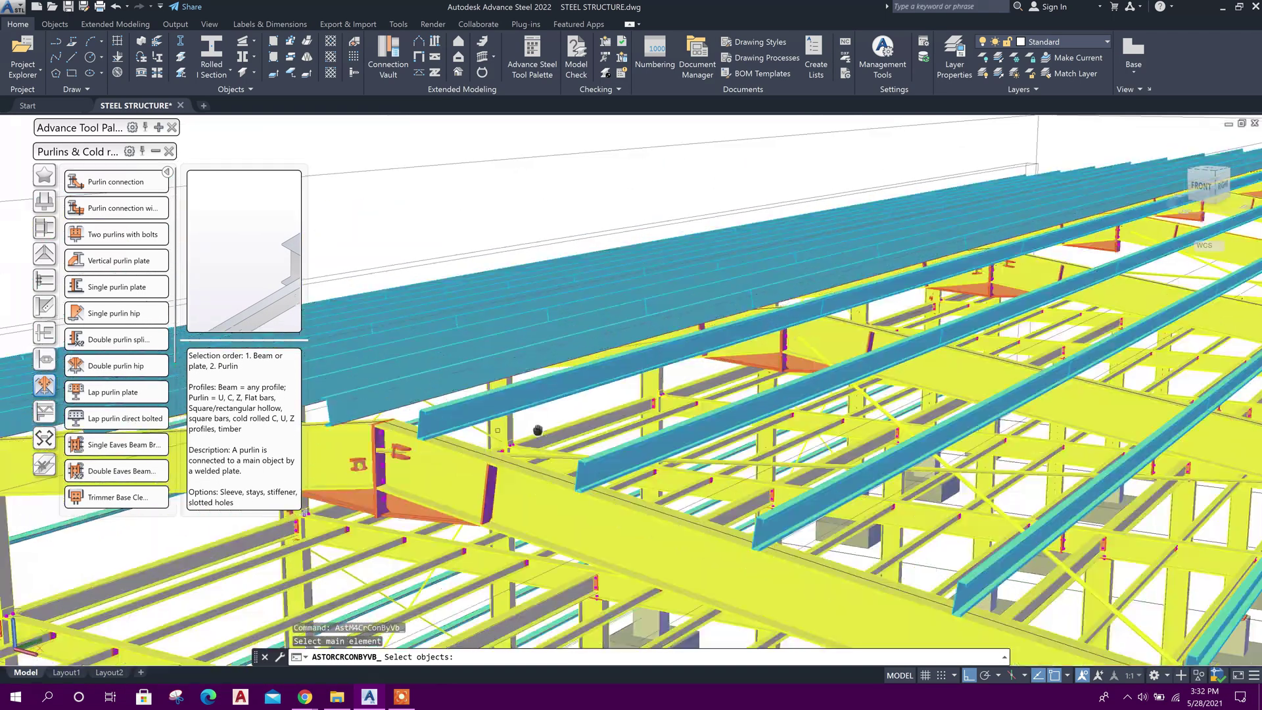
pyautogui.scroll(-3, 484, 401)
pyautogui.press('Escape')
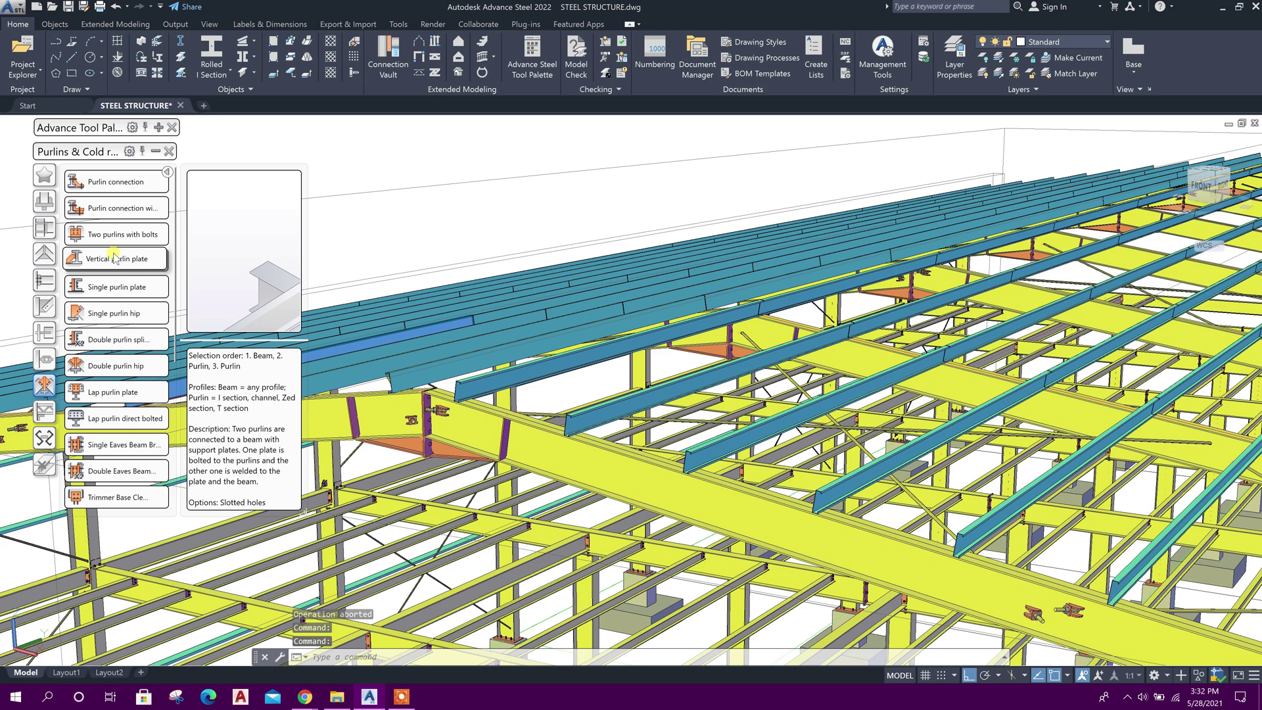
# Step: Create a Single purlin plate connection between the front rafter and the end of the first purlin beside the ridge
pyautogui.click(107, 287)
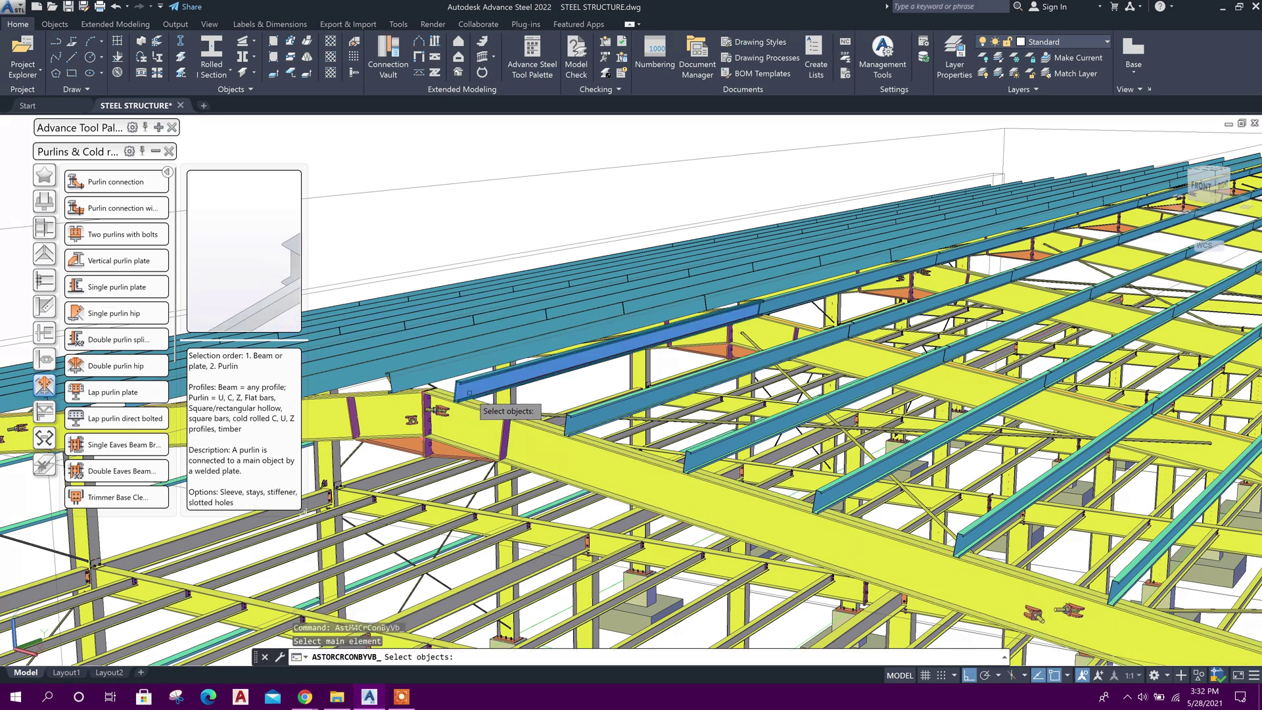
pyautogui.scroll(2, 469, 393)
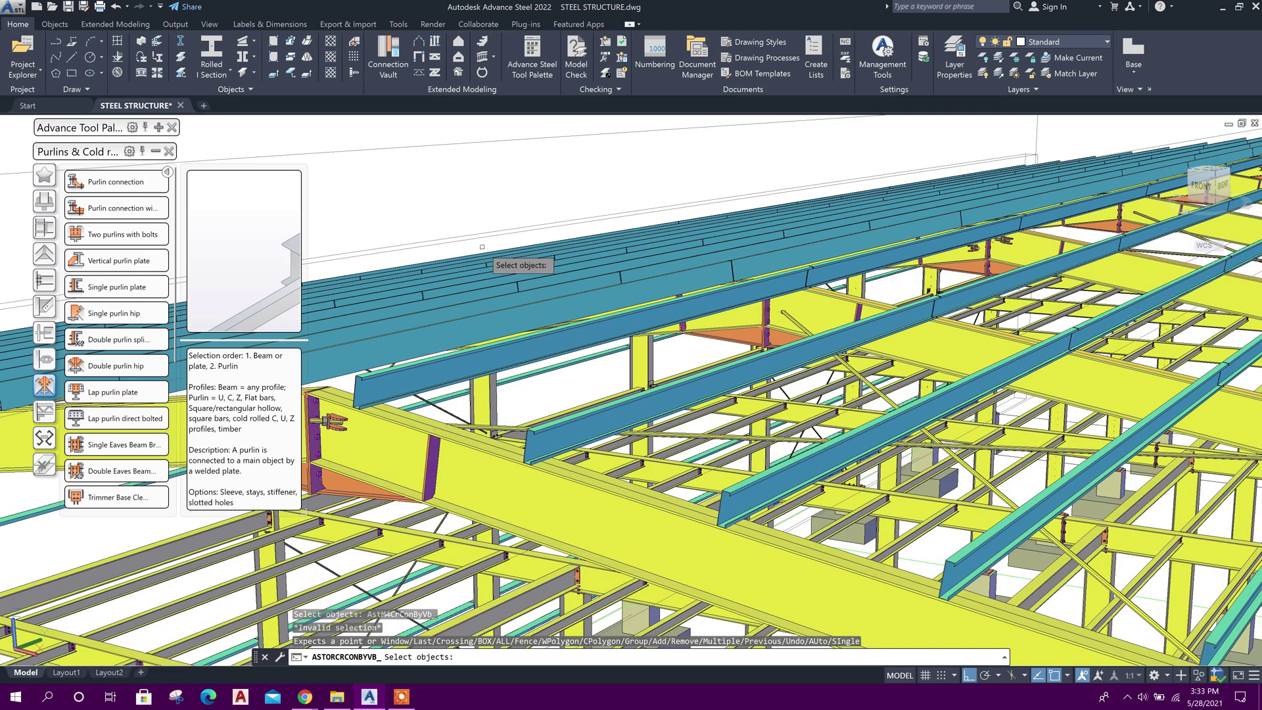
pyautogui.click(413, 429)
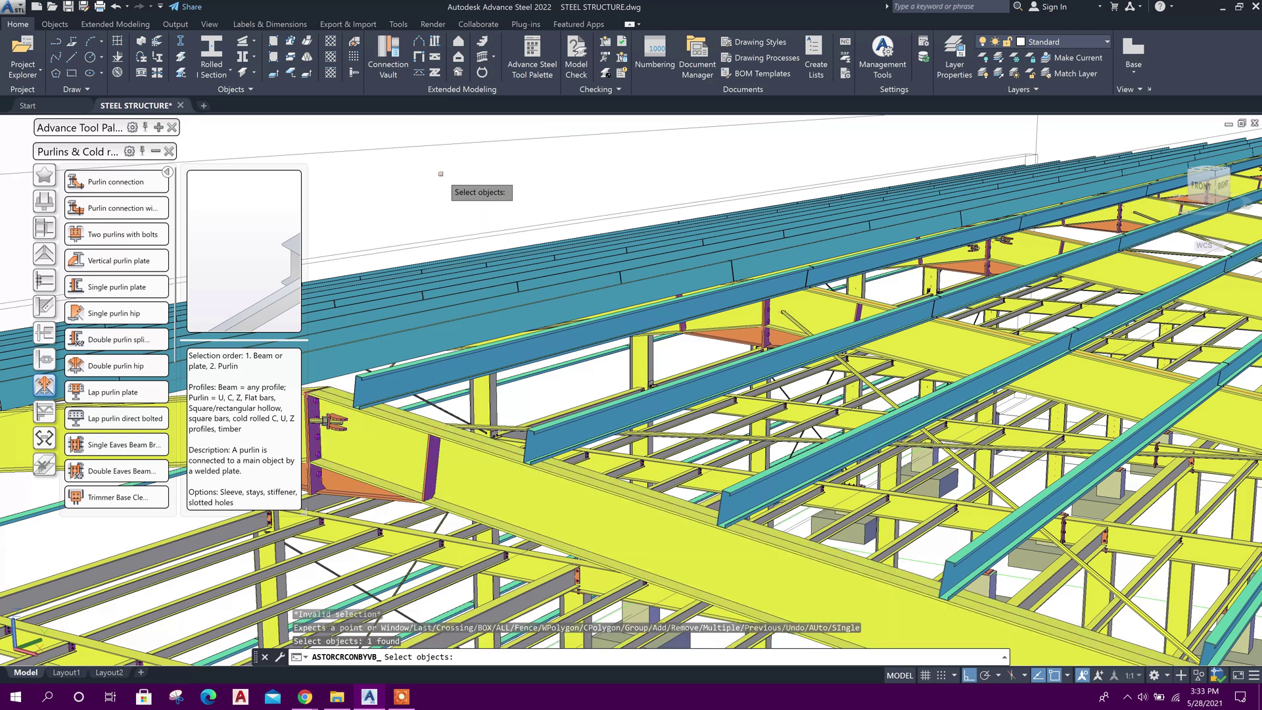
pyautogui.press('Return')
pyautogui.click(399, 388)
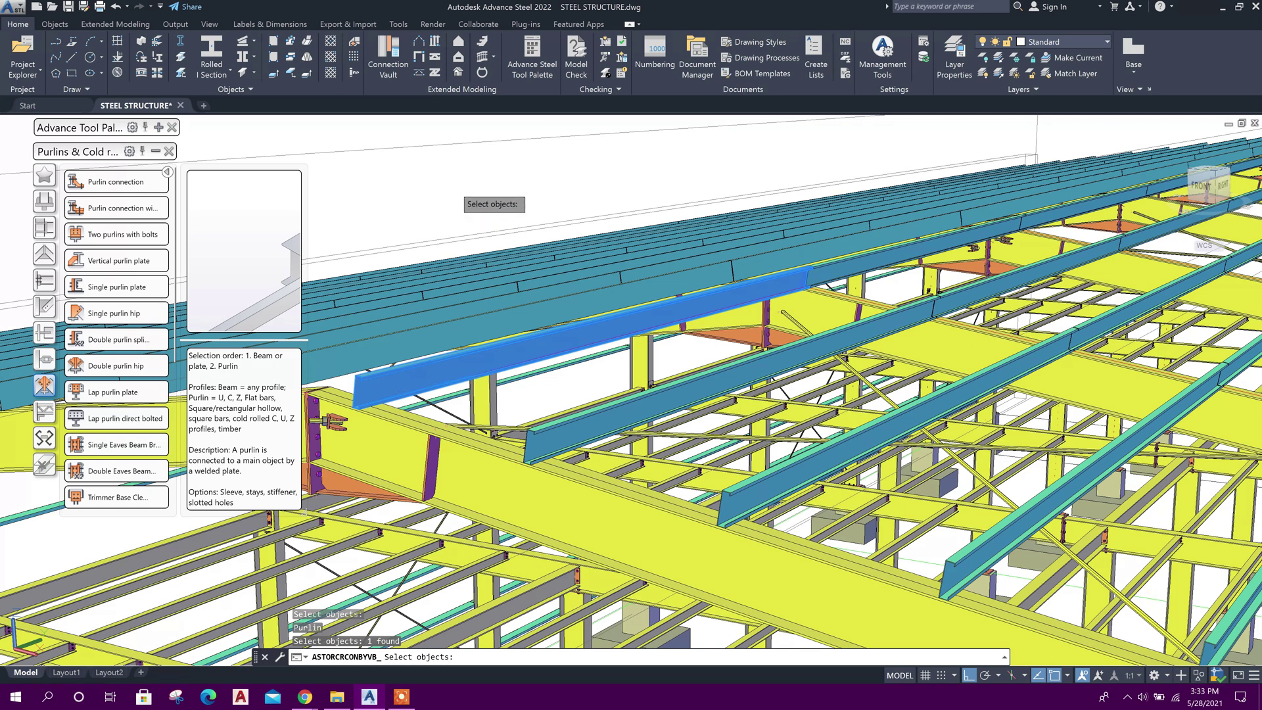
pyautogui.press('Return')
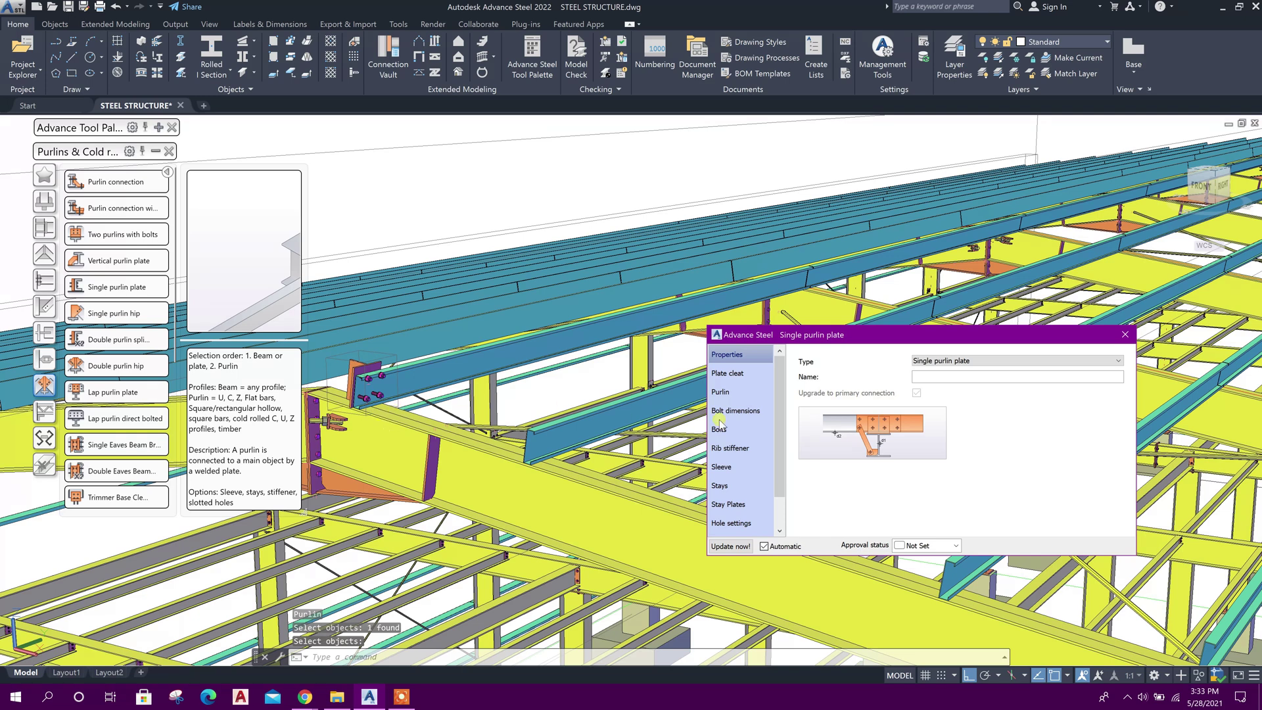
# Step: Try a value of 20 for the plate cleat's third-numbered edge distance and restore it to 50
pyautogui.click(491, 471)
pyautogui.moveTo(553, 461)
pyautogui.mouseDown(button='middle')
pyautogui.moveTo(574, 485)
pyautogui.moveTo(554, 451)
pyautogui.moveTo(564, 456)
pyautogui.mouseUp(button='middle')
pyautogui.scroll(-3, 574, 484)
pyautogui.scroll(5, 574, 485)
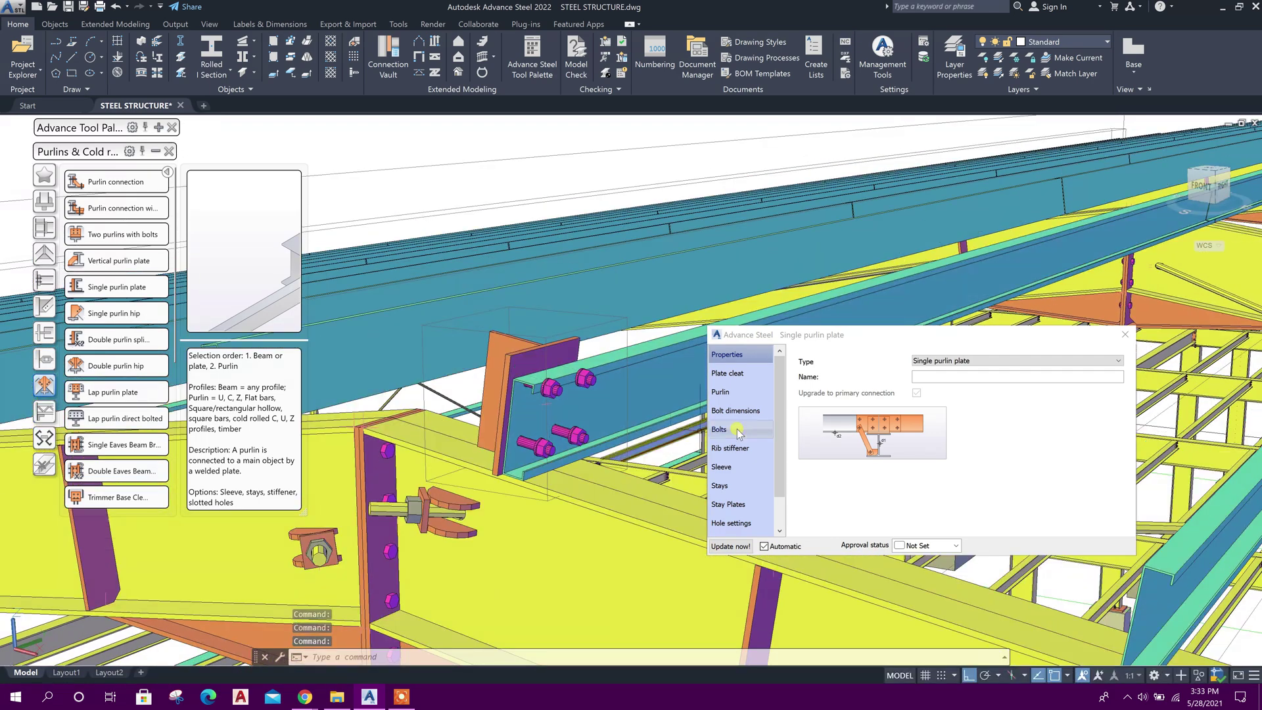
pyautogui.click(736, 374)
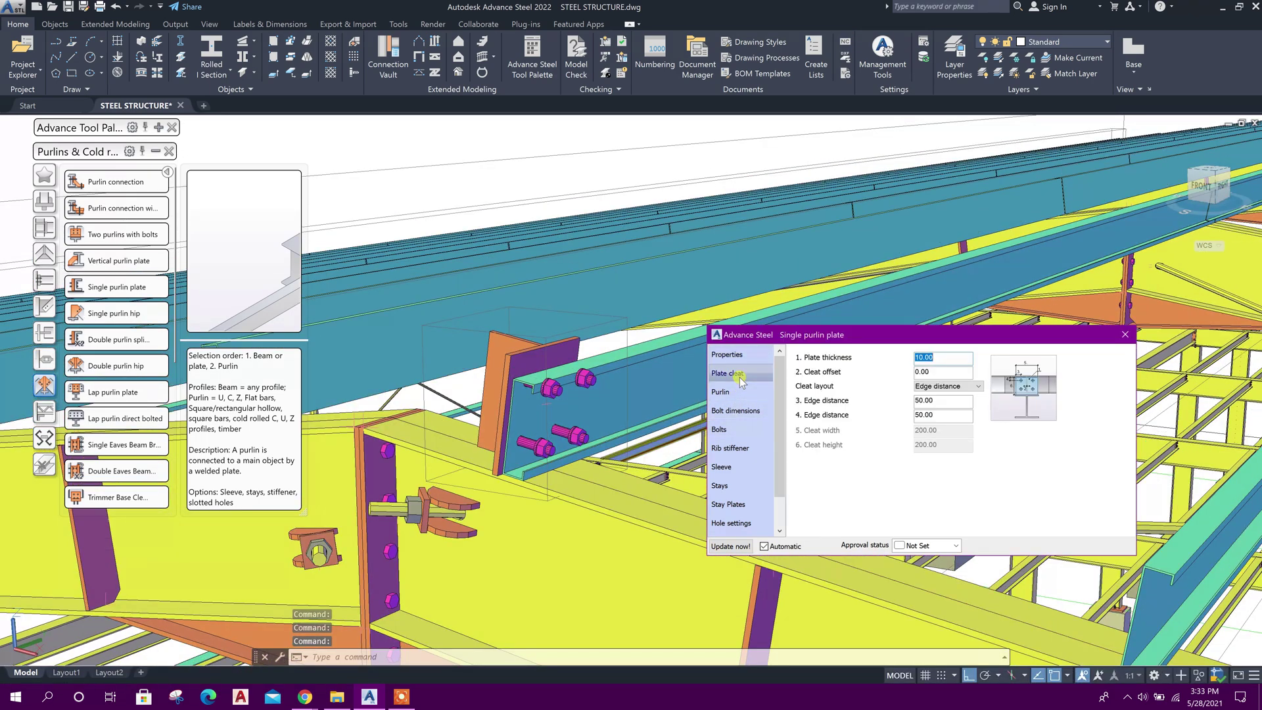
pyautogui.press('Tab')
pyautogui.press('Tab')
pyautogui.press('Tab')
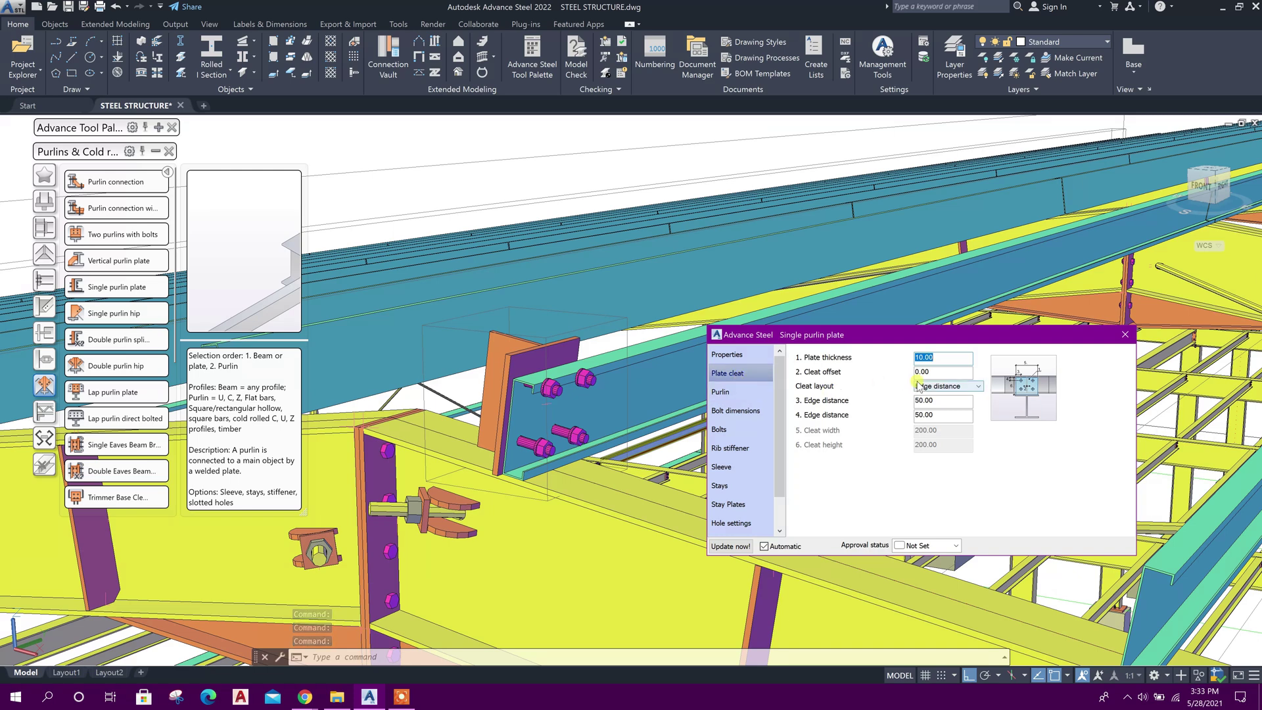
pyautogui.write('20')
pyautogui.click(943, 414)
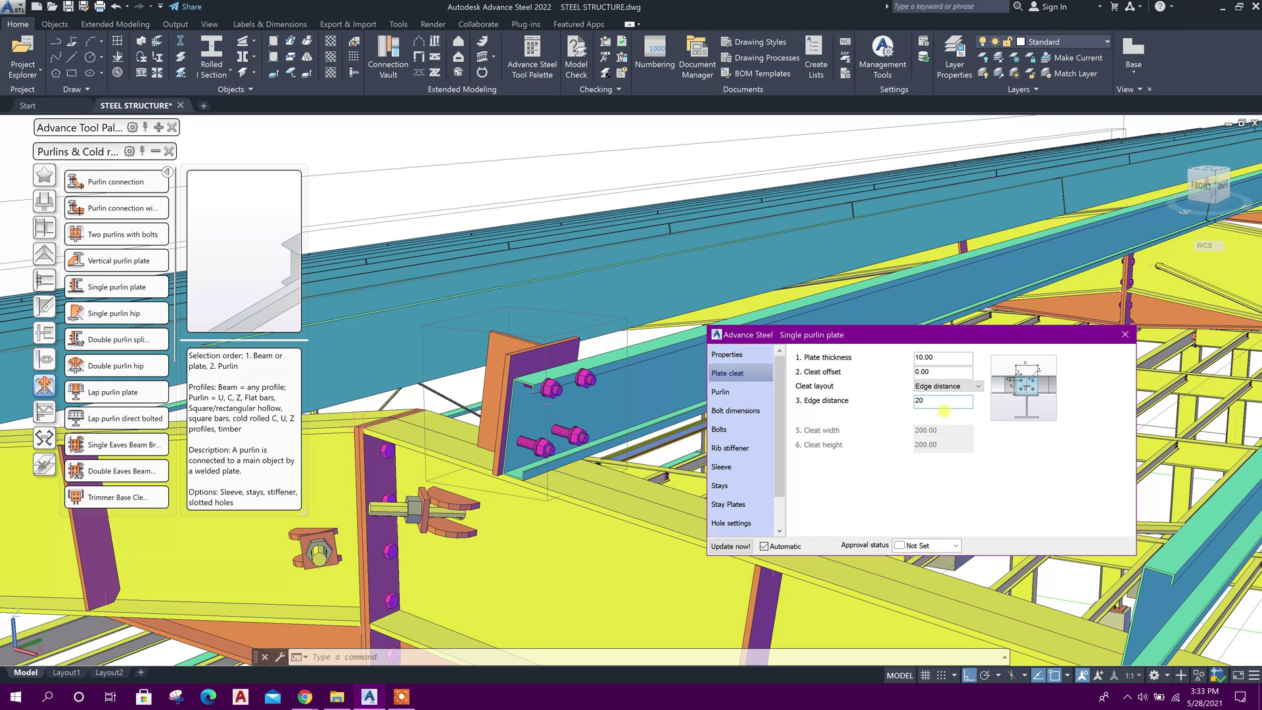
pyautogui.hotkey('shift', 'Tab')
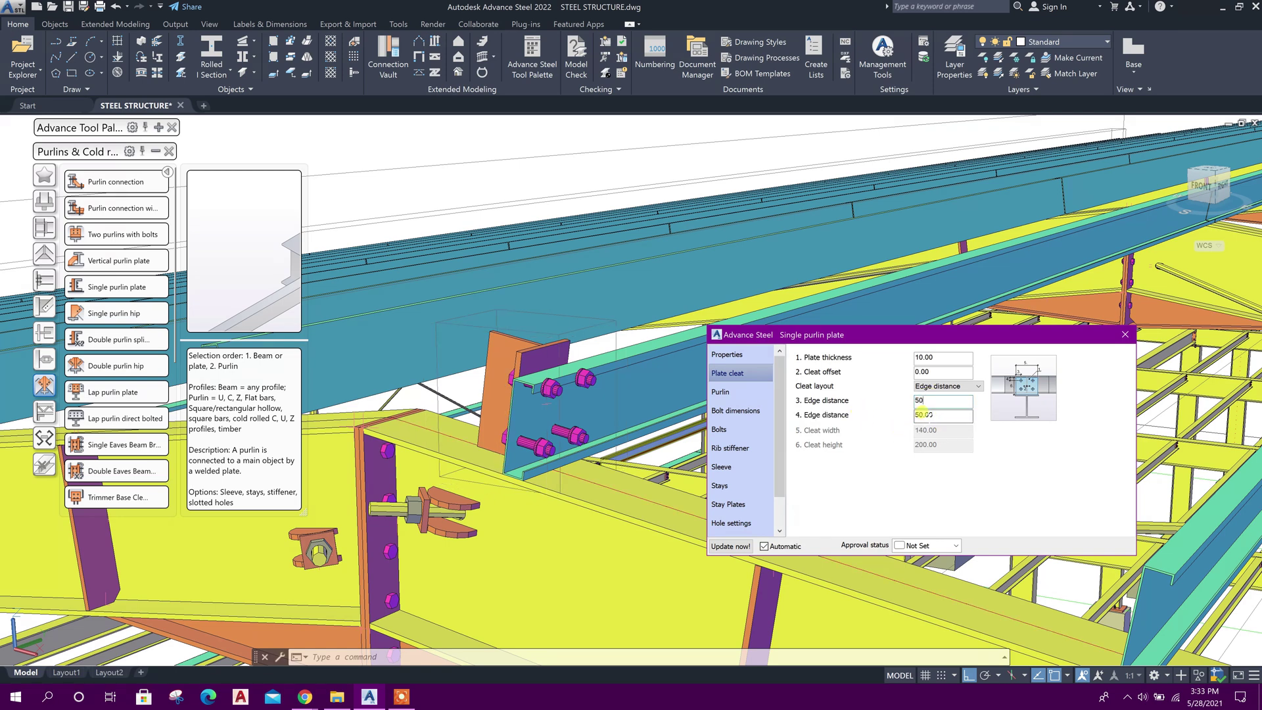
# Step: Set the plate cleat's edge distance number 4 to 20
pyautogui.click(927, 414)
pyautogui.moveTo(940, 416); pyautogui.dragTo(843, 417)
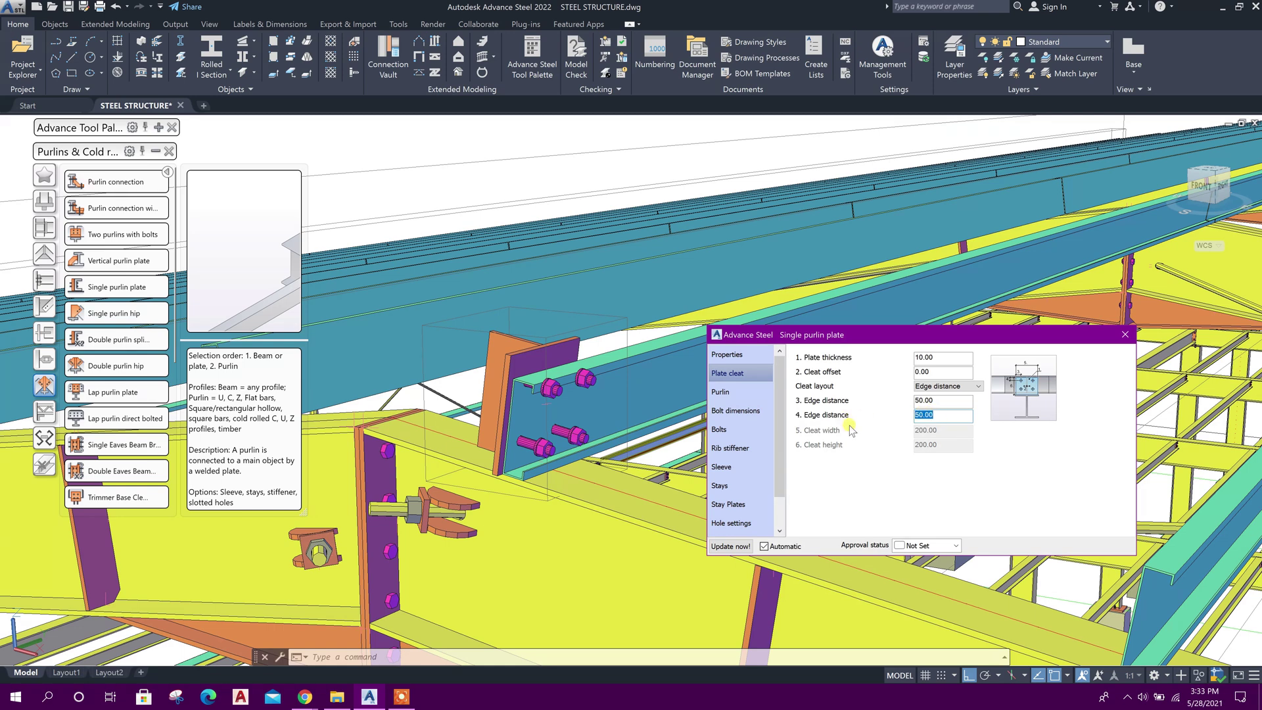
pyautogui.write('20')
pyautogui.click(928, 400)
# Step: In the purlin plate's bolt dimensions, set the vertical start distance to 40 and the intermediate distance to 80
pyautogui.click(734, 393)
pyautogui.click(738, 411)
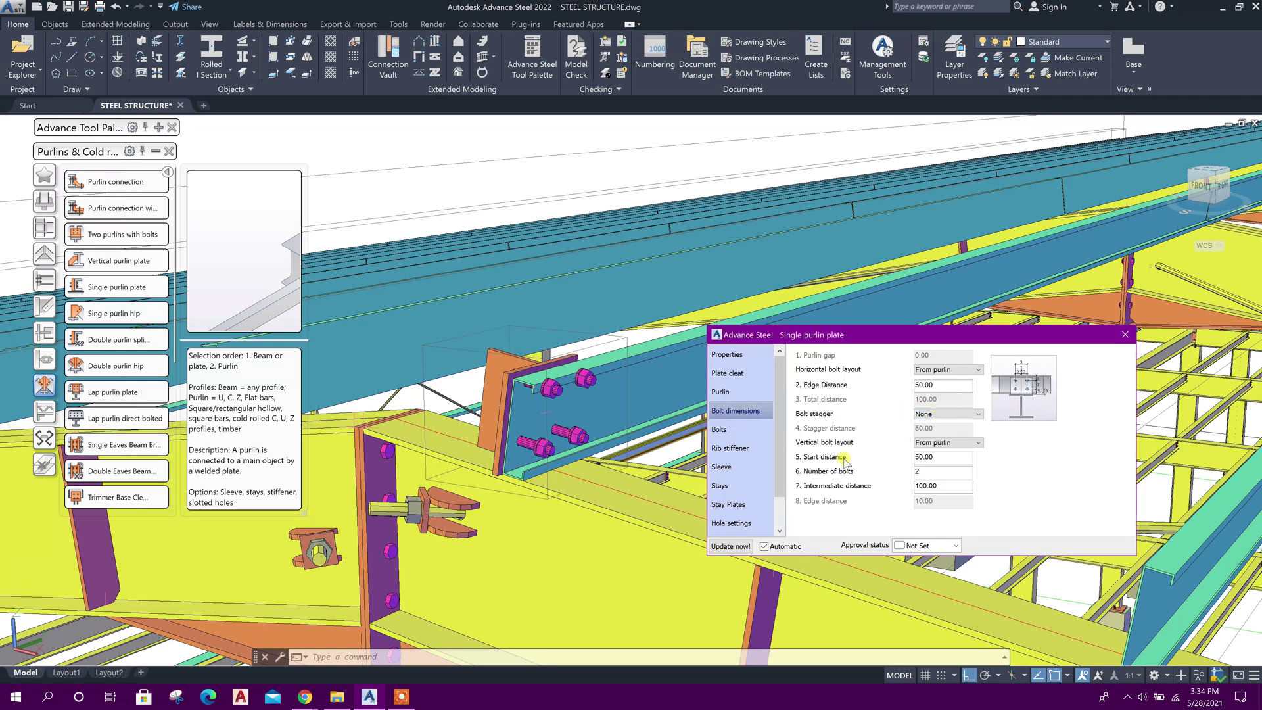
pyautogui.doubleClick(955, 460)
pyautogui.click(915, 465)
pyautogui.click(932, 468)
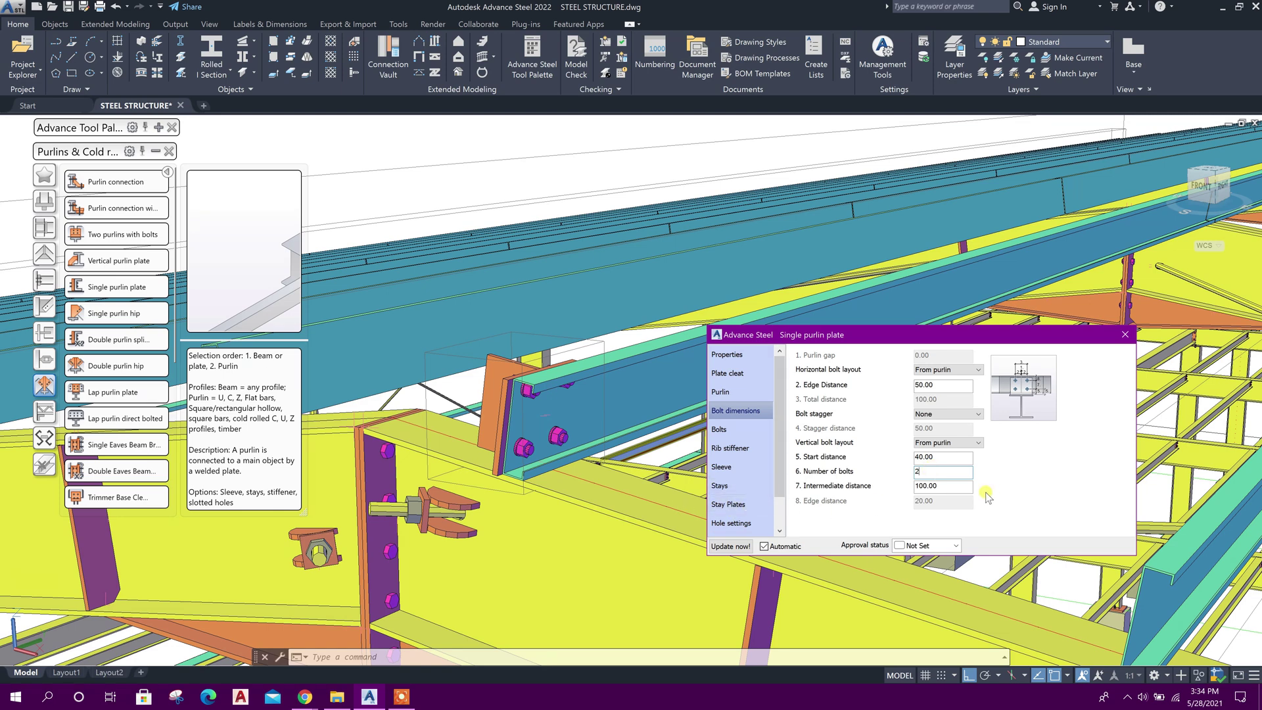
pyautogui.doubleClick(947, 481)
pyautogui.press('Return')
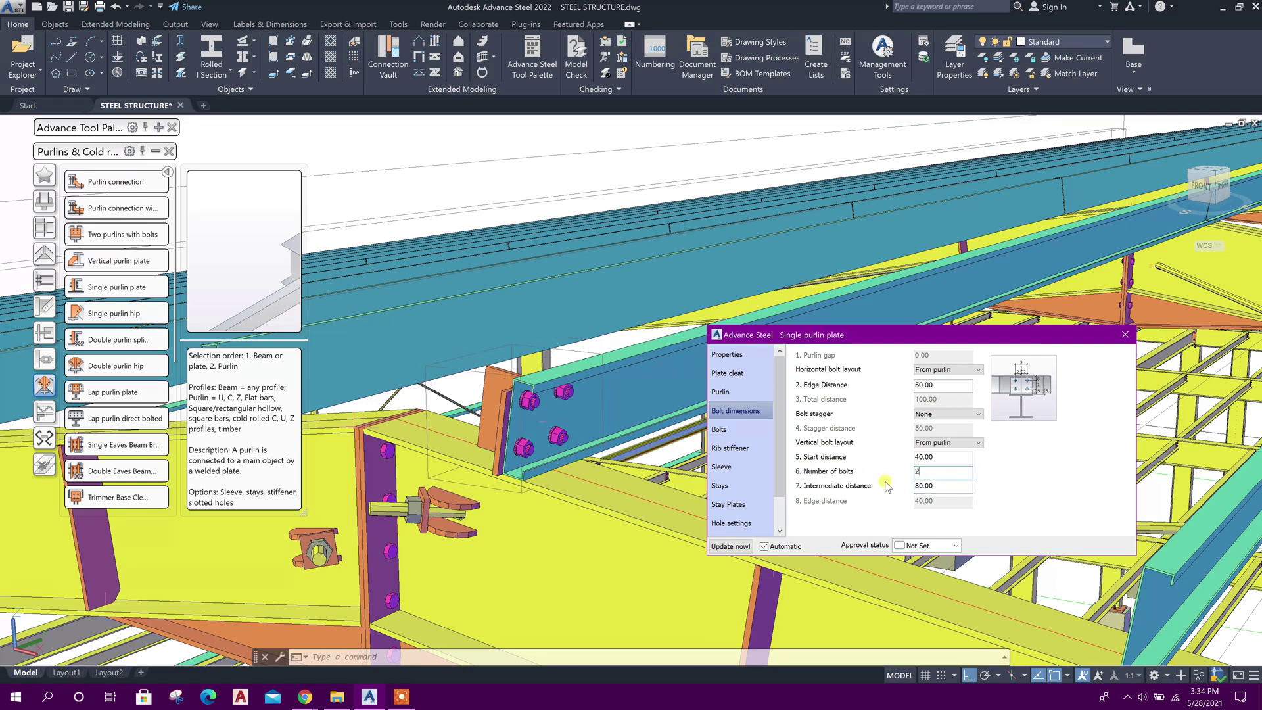
# Step: Set both edge distances of the purlin plate cleat to 40
pyautogui.click(727, 373)
pyautogui.doubleClick(950, 416)
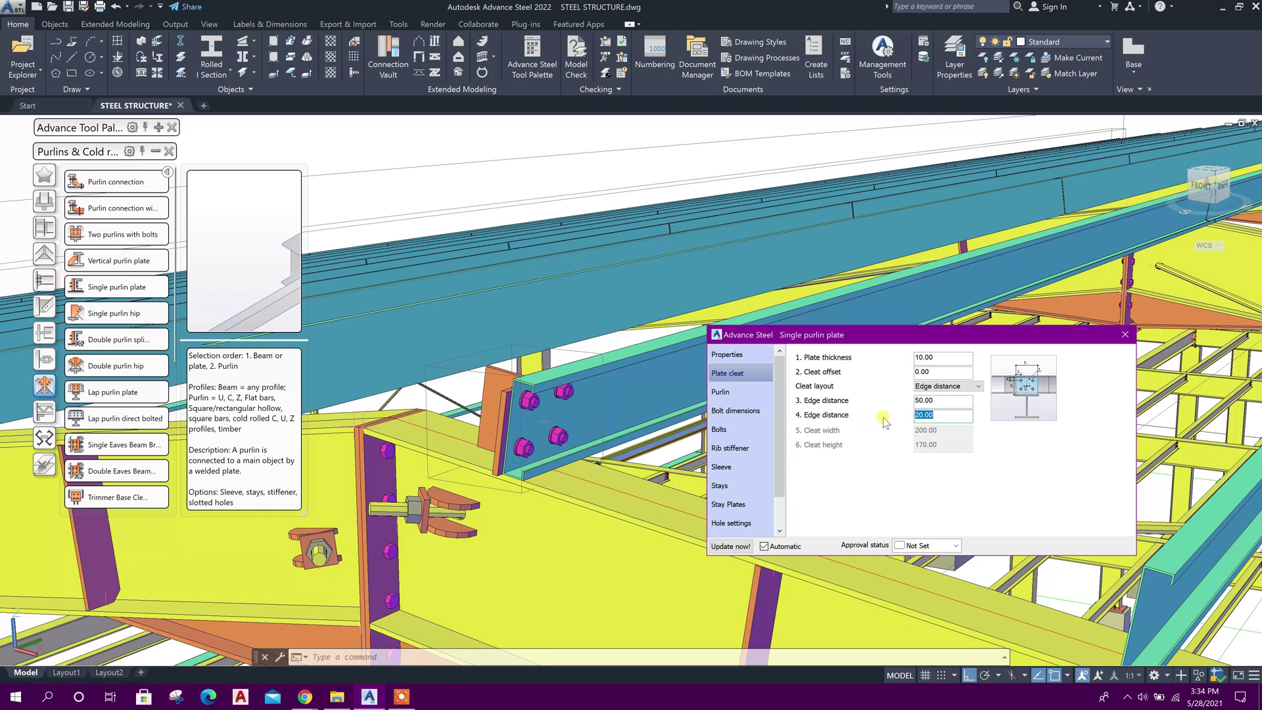
pyautogui.write('40')
pyautogui.click(945, 396)
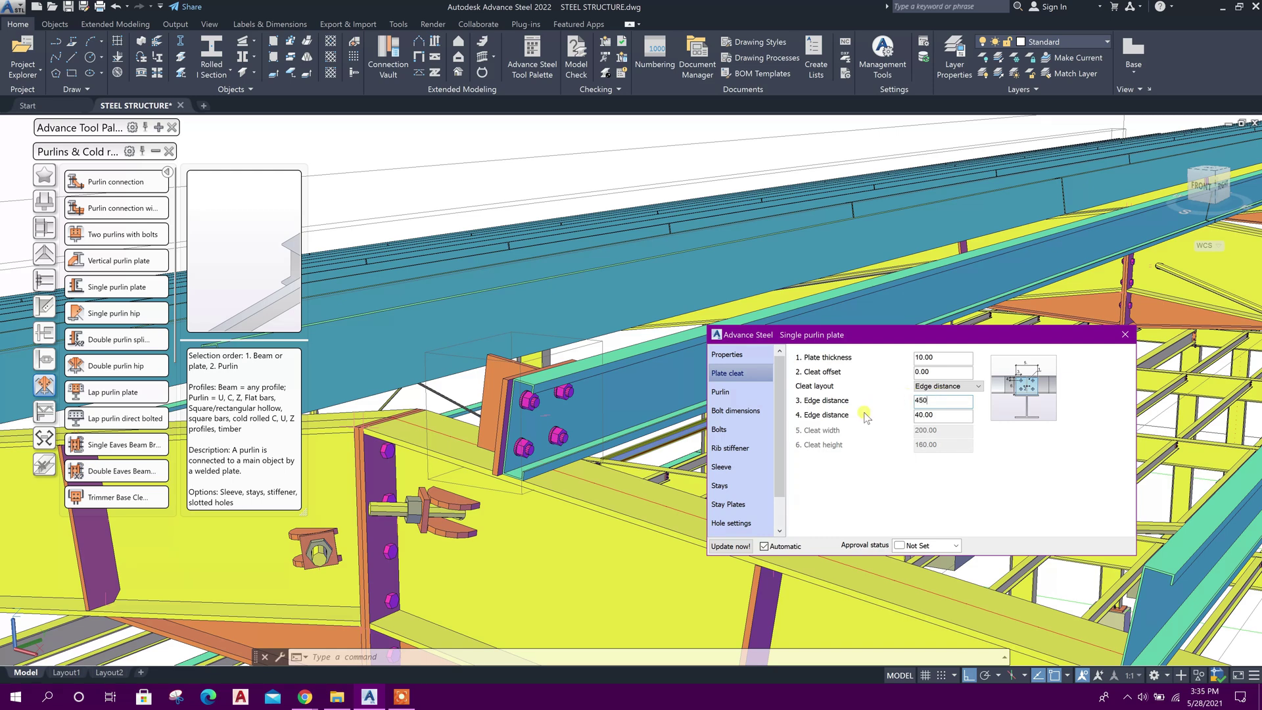
pyautogui.click(944, 413)
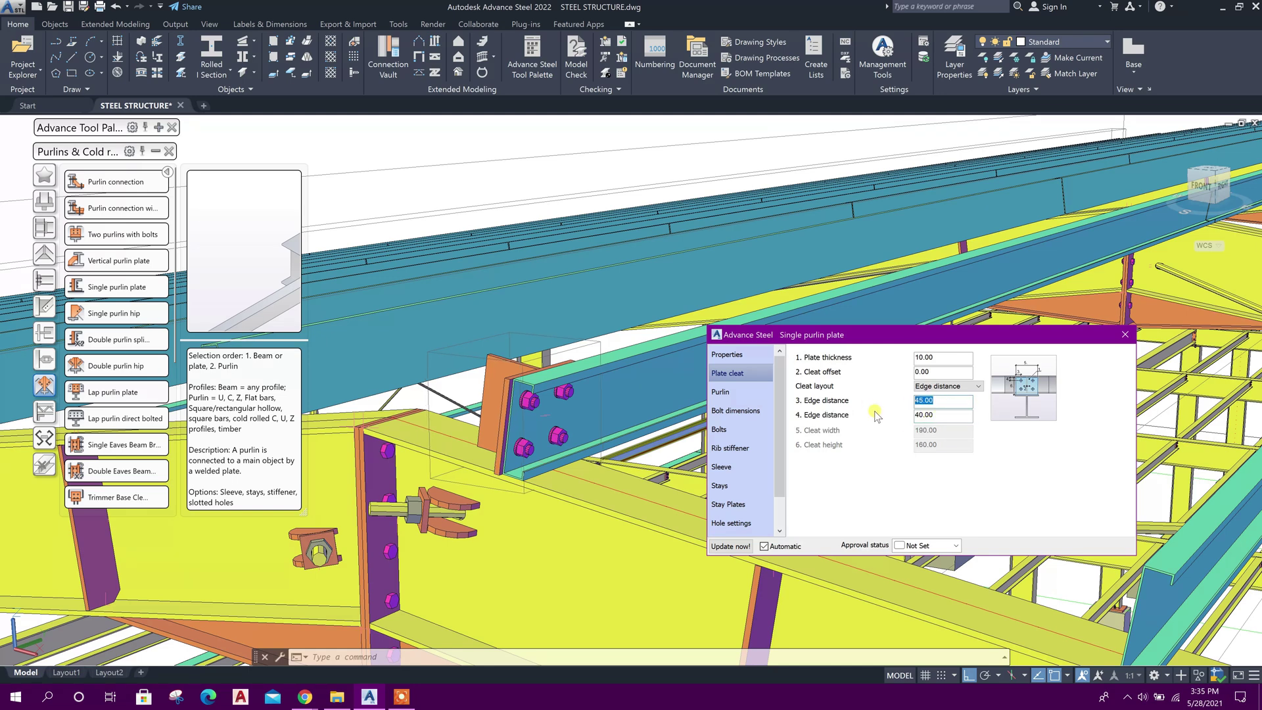
pyautogui.click(927, 414)
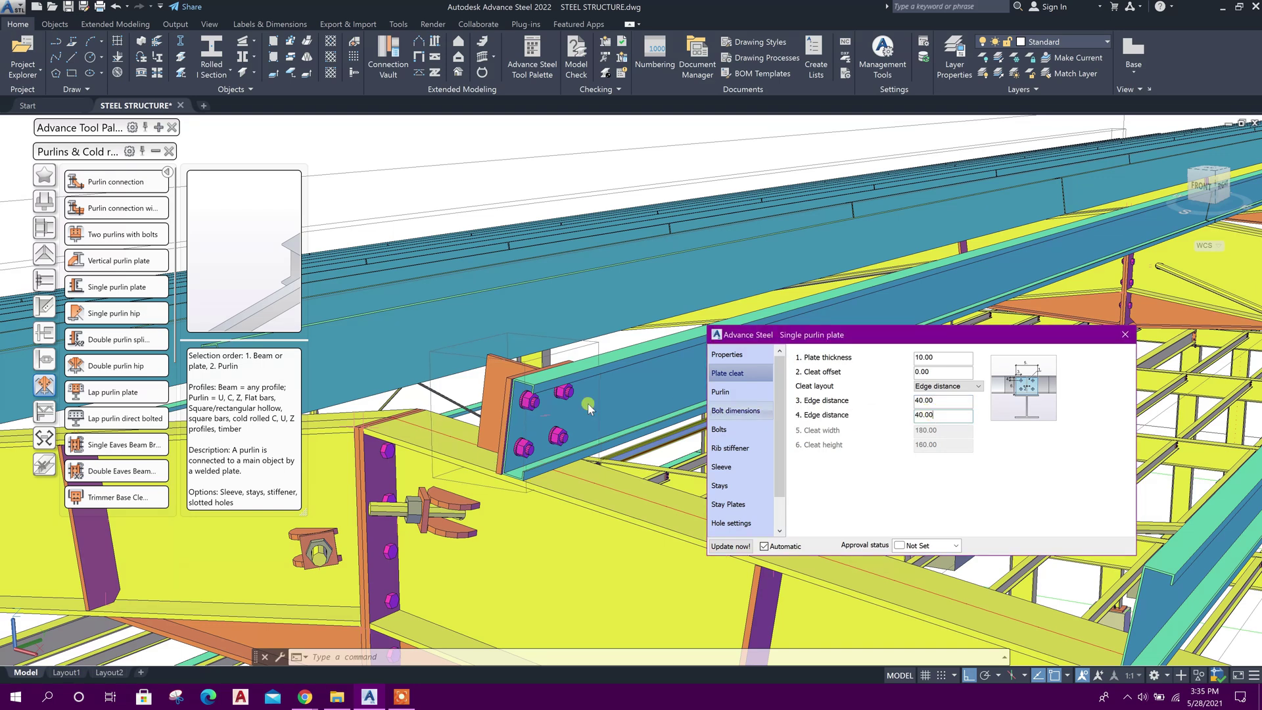
# Step: Remove the rib stiffener from the single purlin plate connection and close its settings
pyautogui.scroll(-1, 773, 428)
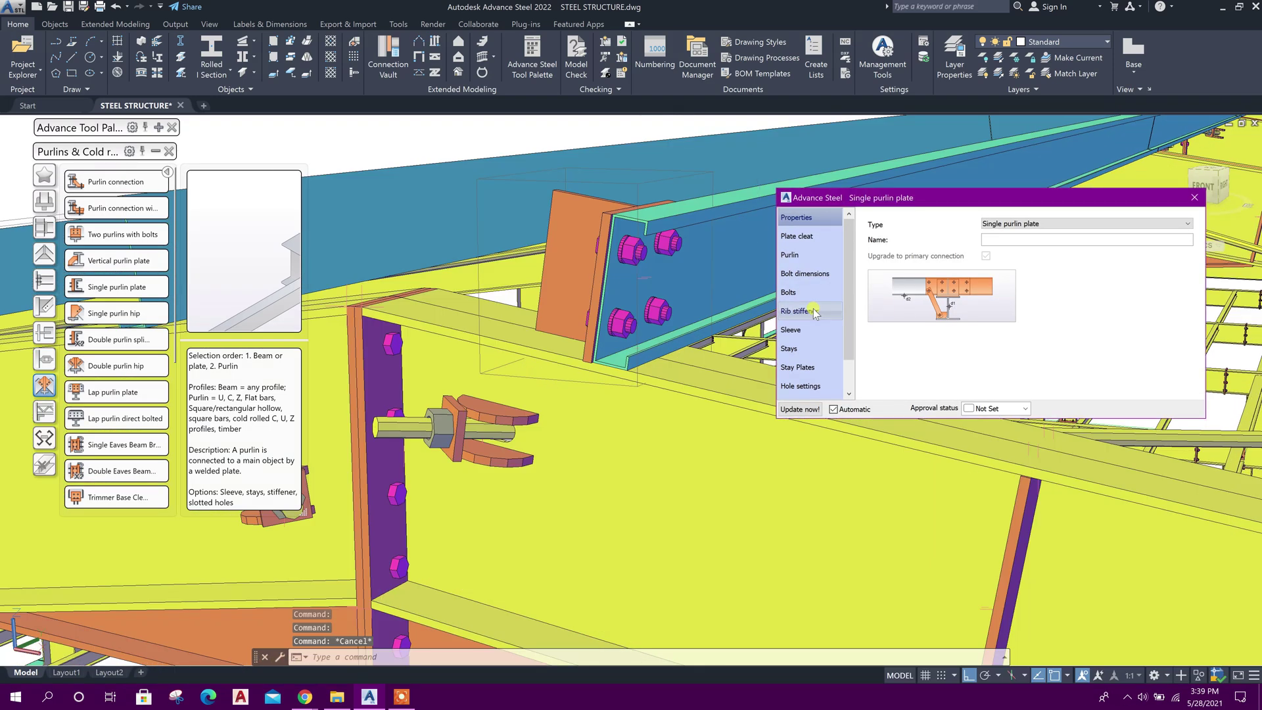
pyautogui.click(813, 311)
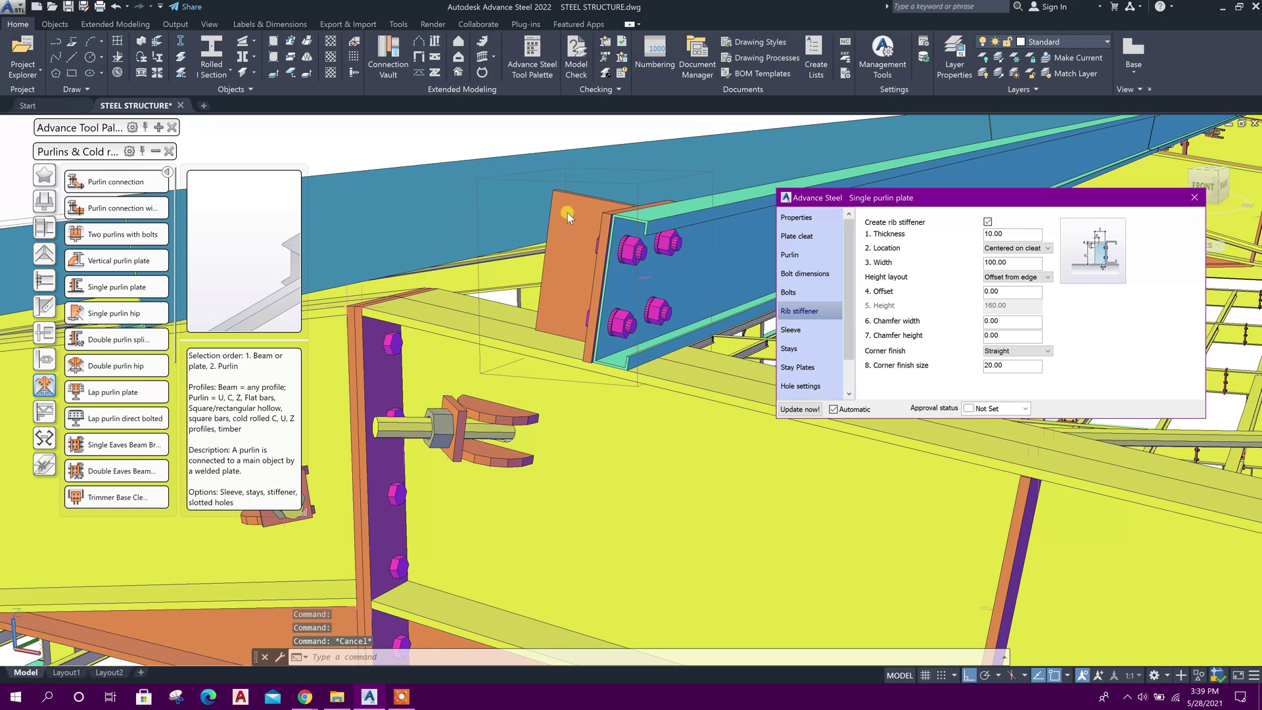
pyautogui.click(987, 221)
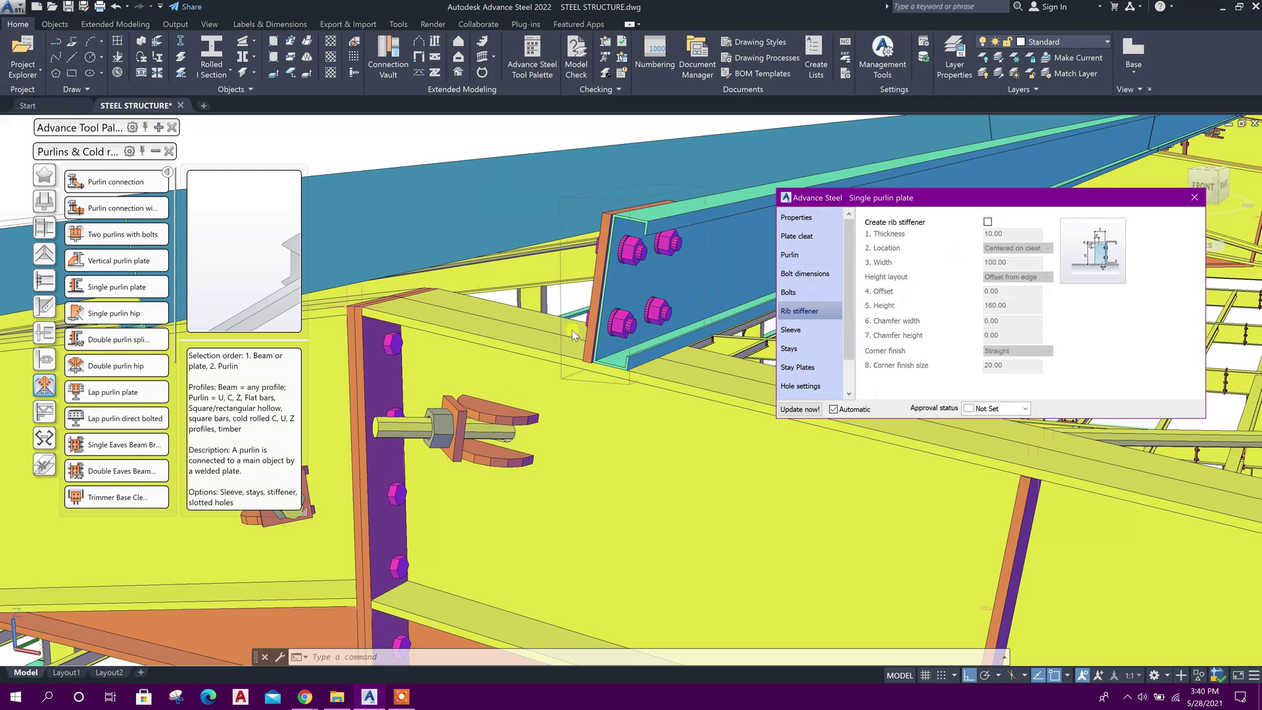
pyautogui.click(1195, 200)
# Step: Show the front rafters near the ridge in an isometric view, collapse the purlin connections palette and expand the Advance tool palette
pyautogui.keyDown('shift'); pyautogui.moveTo(647, 398); pyautogui.dragTo(656, 407, button='middle'); pyautogui.keyUp('shift')
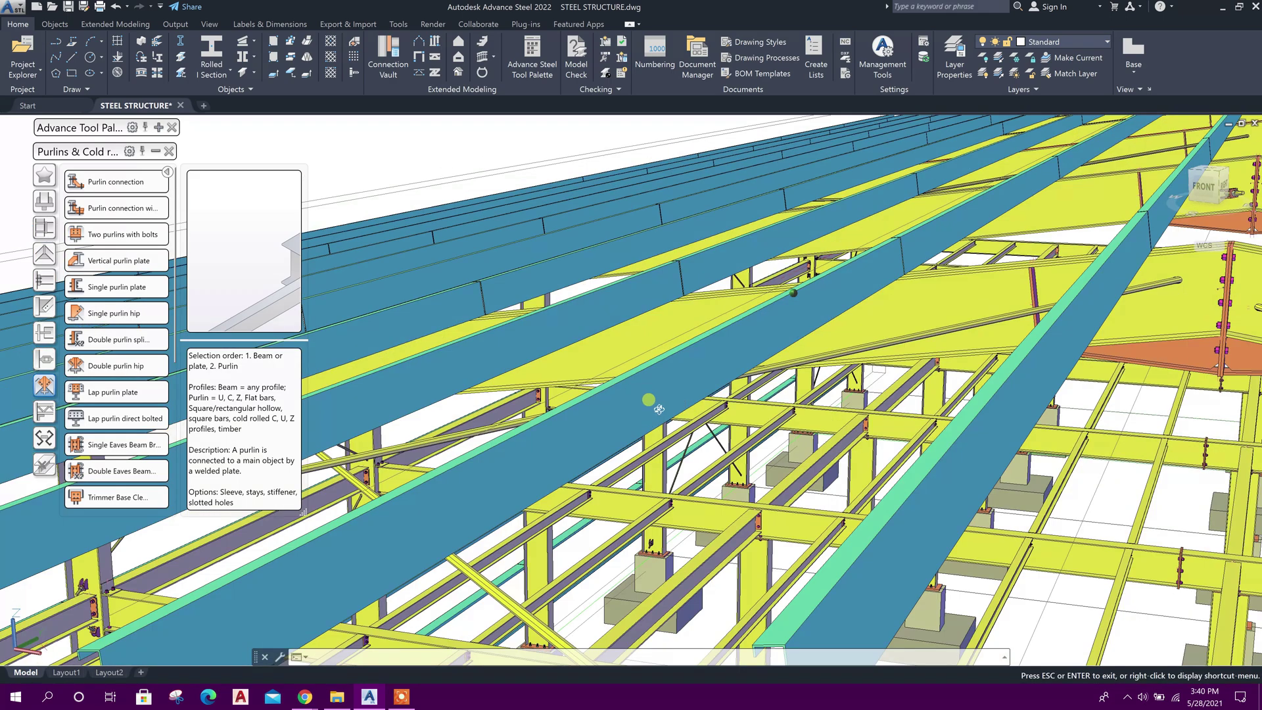
pyautogui.scroll(-8, 656, 408)
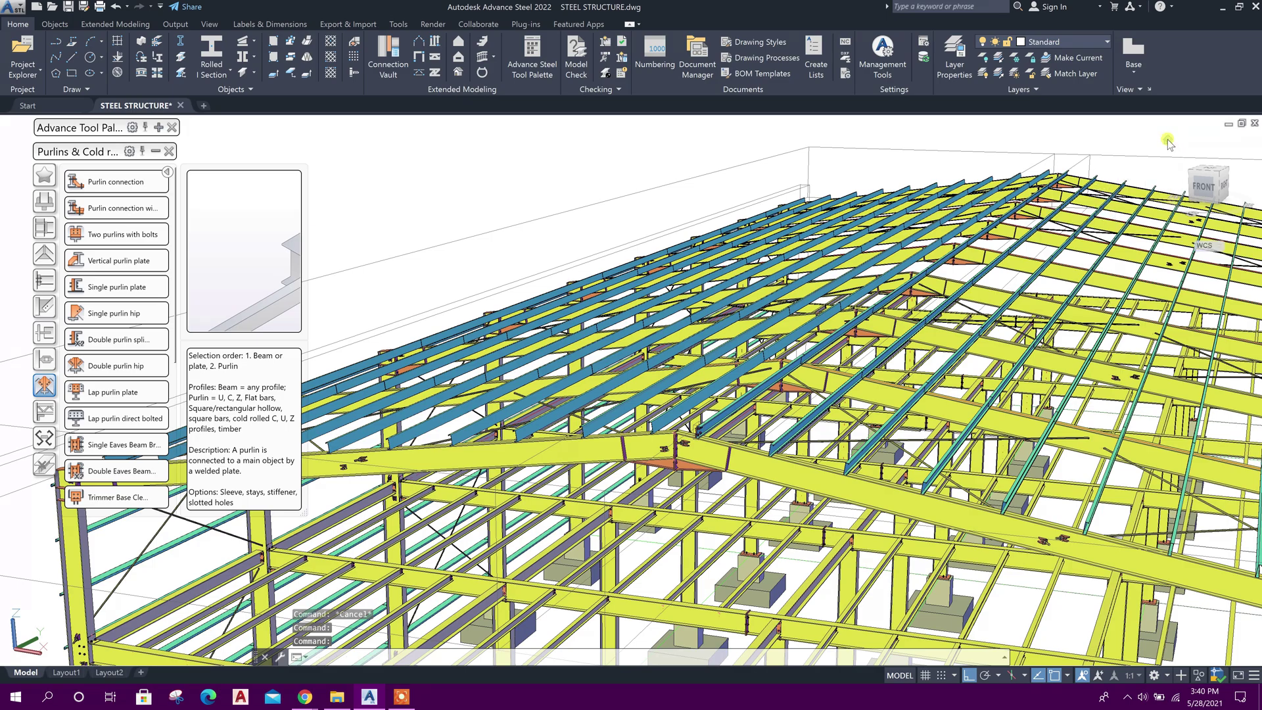
pyautogui.click(1167, 143)
pyautogui.scroll(7, 618, 395)
pyautogui.moveTo(815, 349); pyautogui.dragTo(582, 315, button='middle')
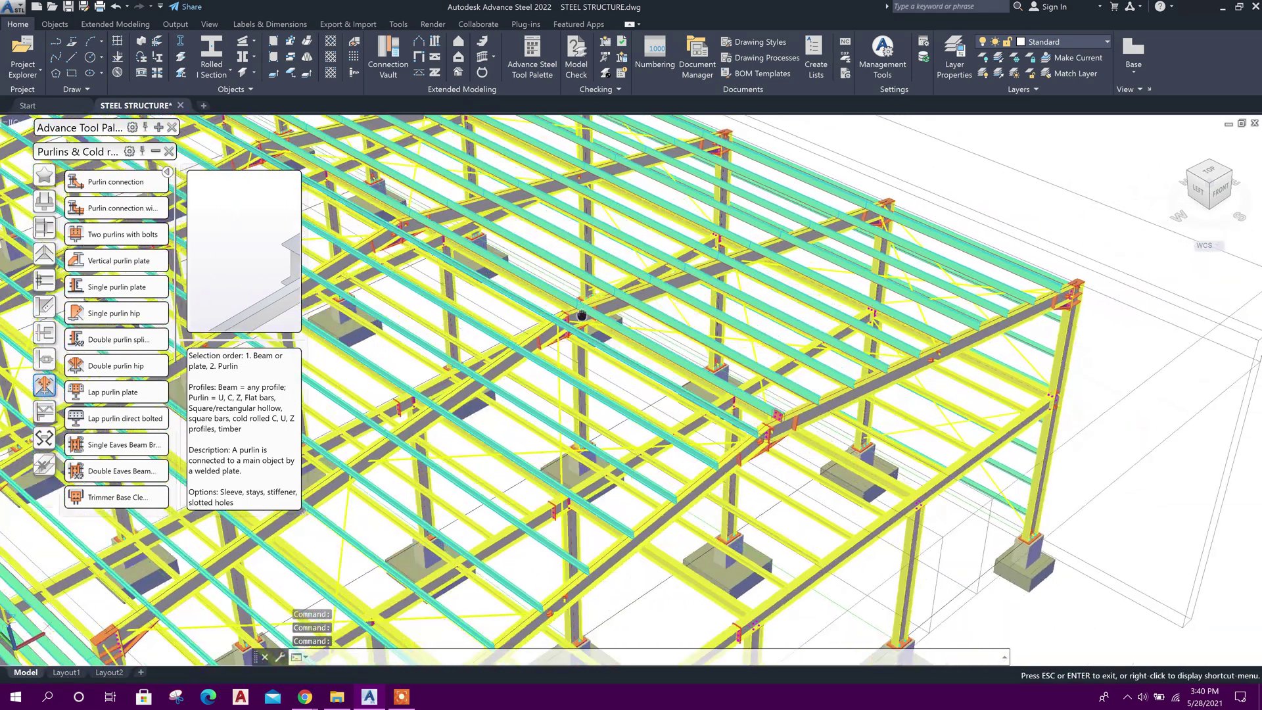
pyautogui.press('Escape')
pyautogui.scroll(5, 582, 315)
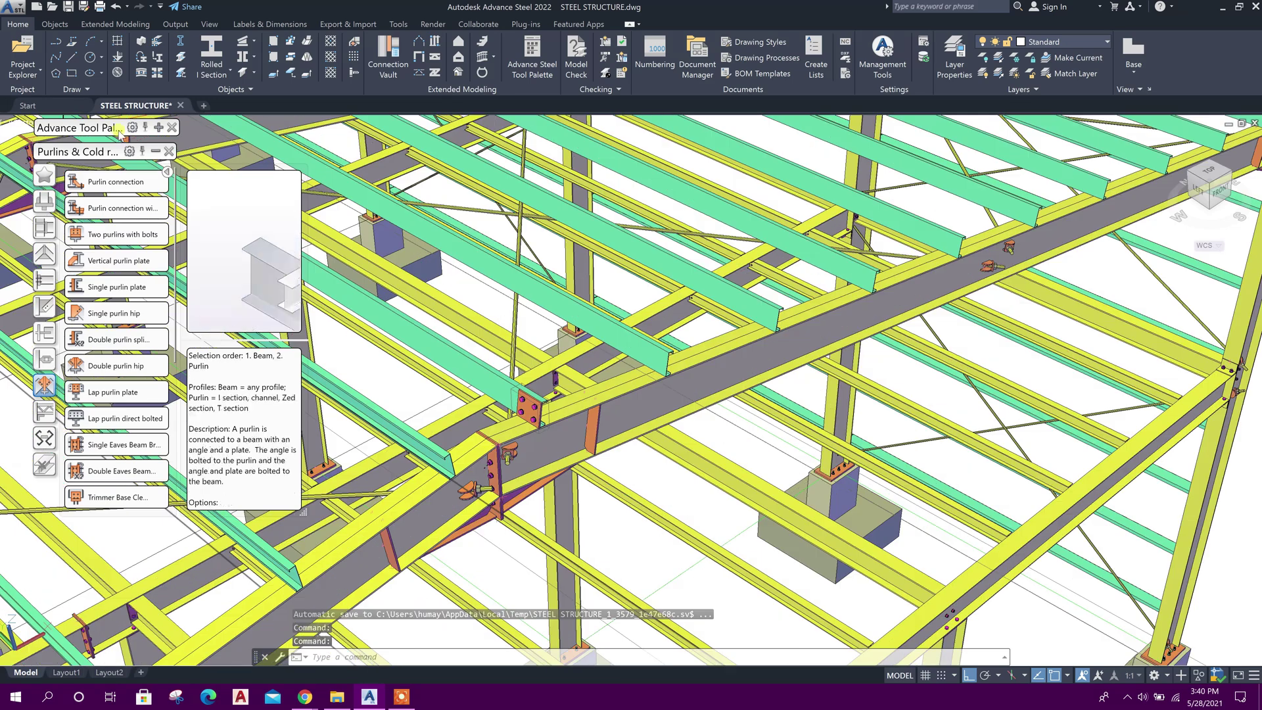
pyautogui.click(155, 151)
pyautogui.click(157, 127)
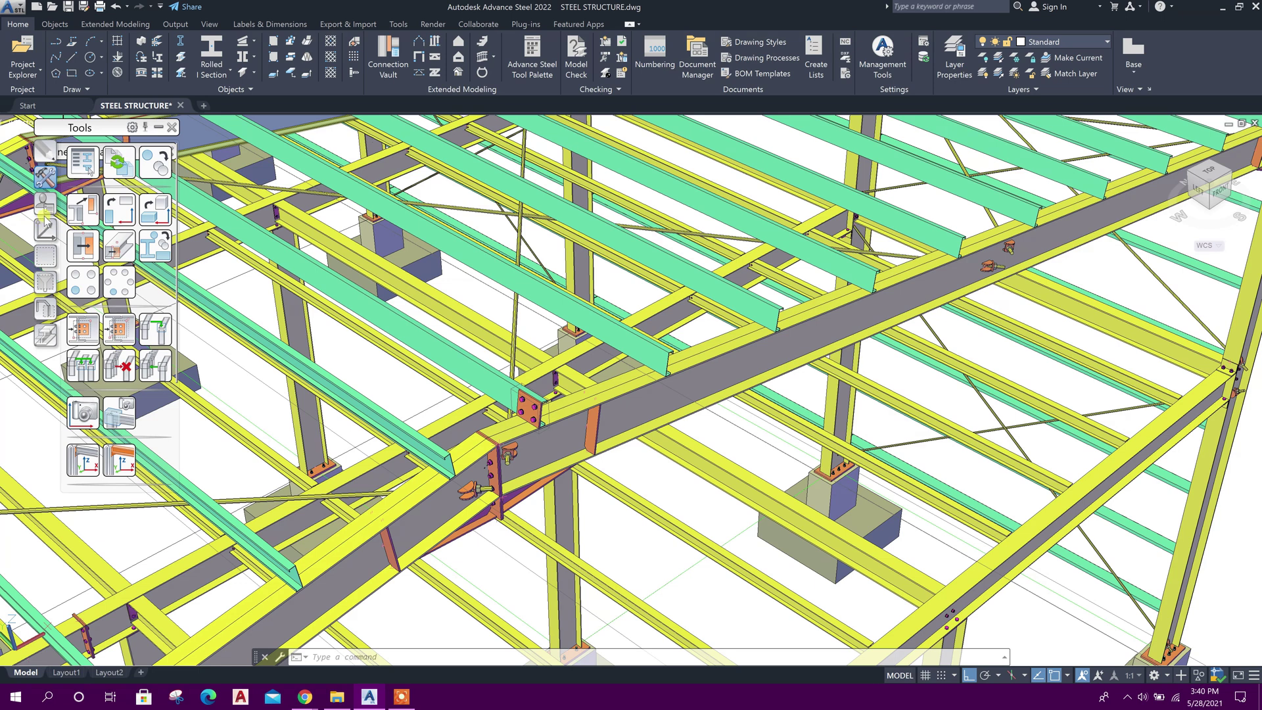
# Step: Transfer the ridge purlin plate connection to the nine remaining purlins on the same front rafter, down to the eave
pyautogui.click(121, 331)
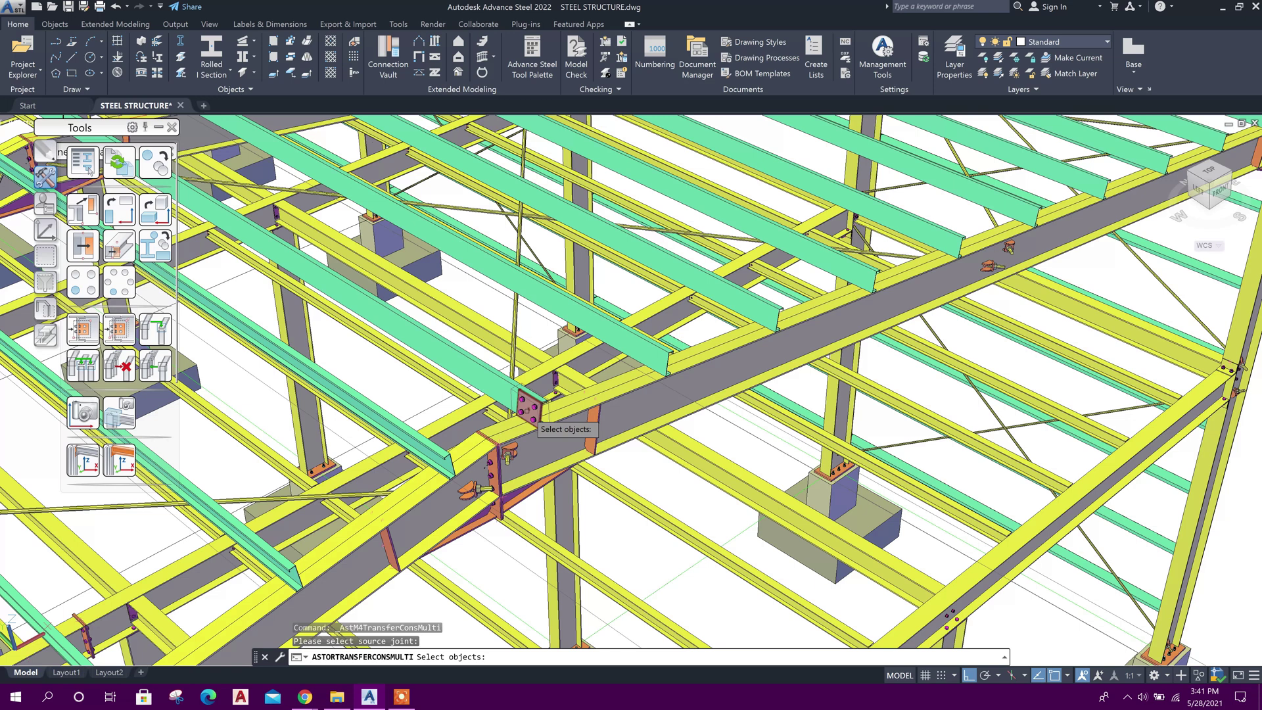
pyautogui.click(531, 414)
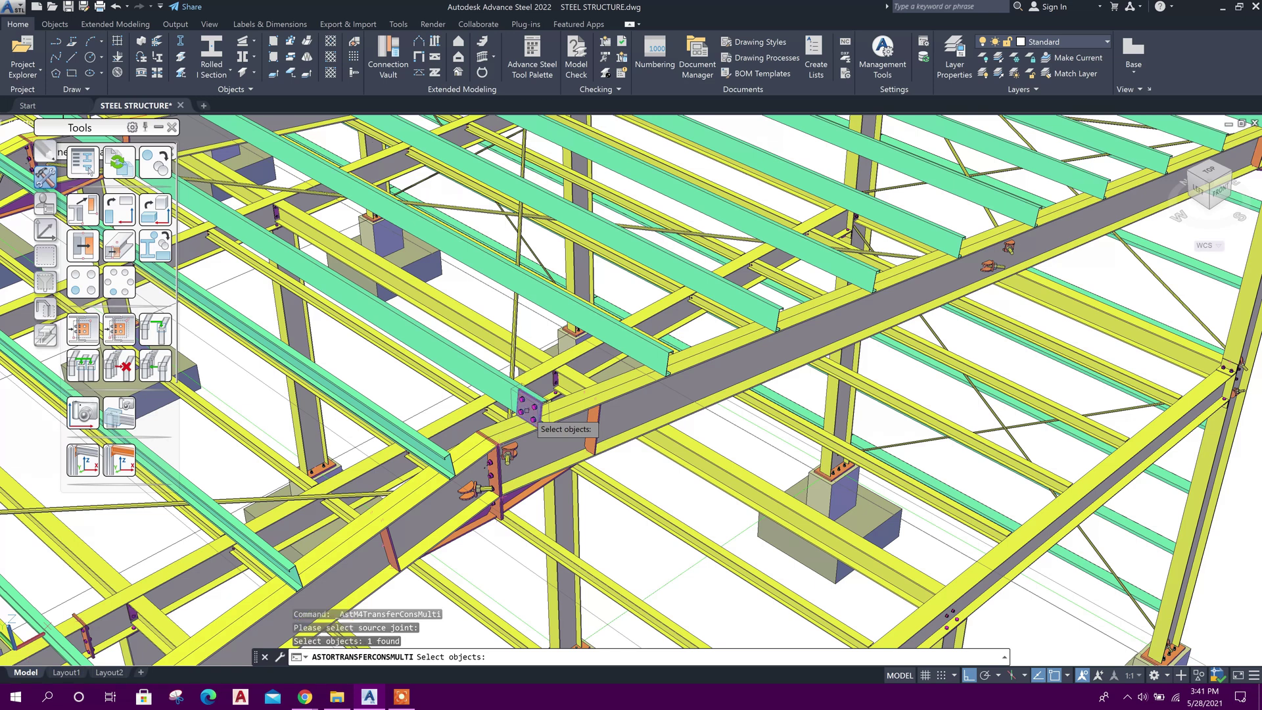
pyautogui.press('Return')
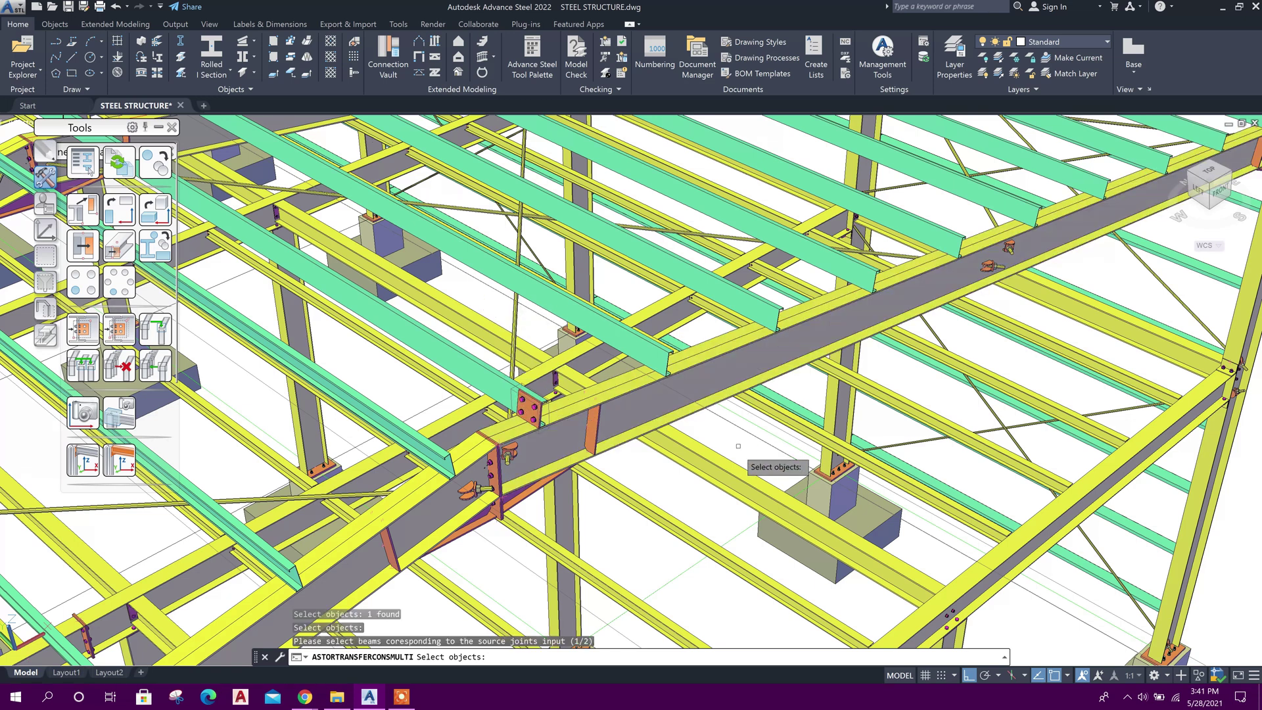
pyautogui.click(792, 371)
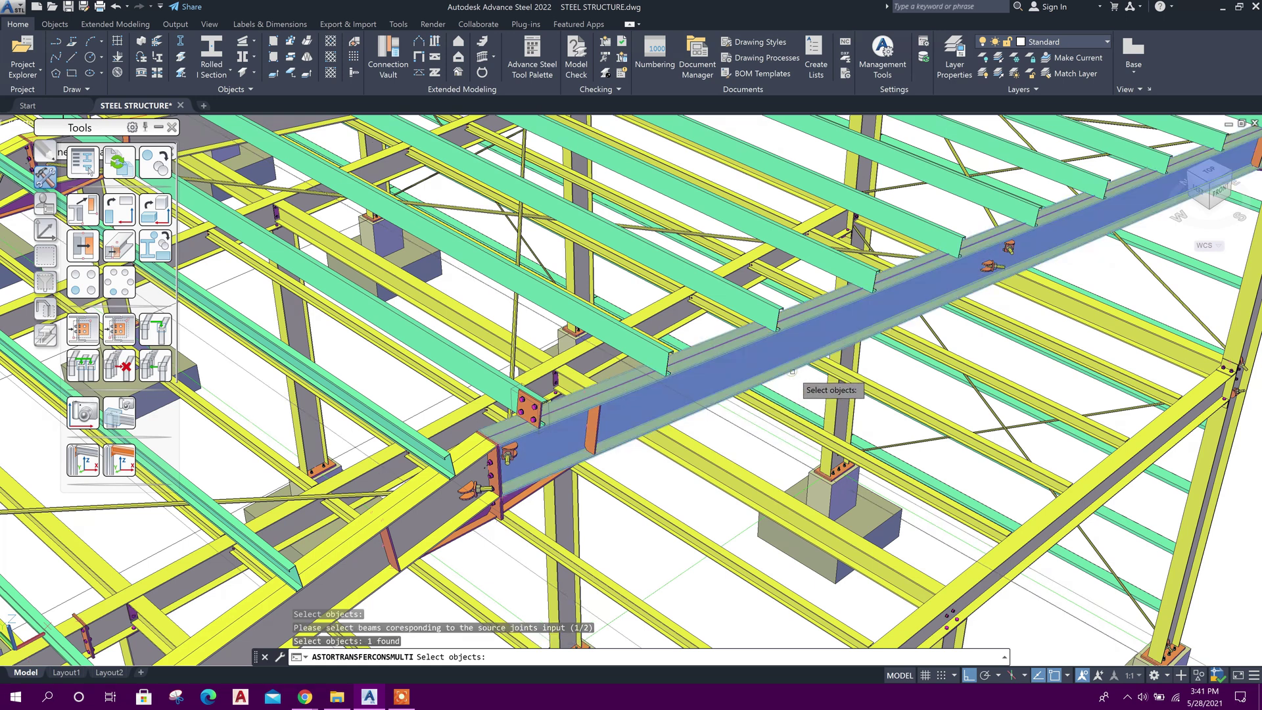
pyautogui.press('Return')
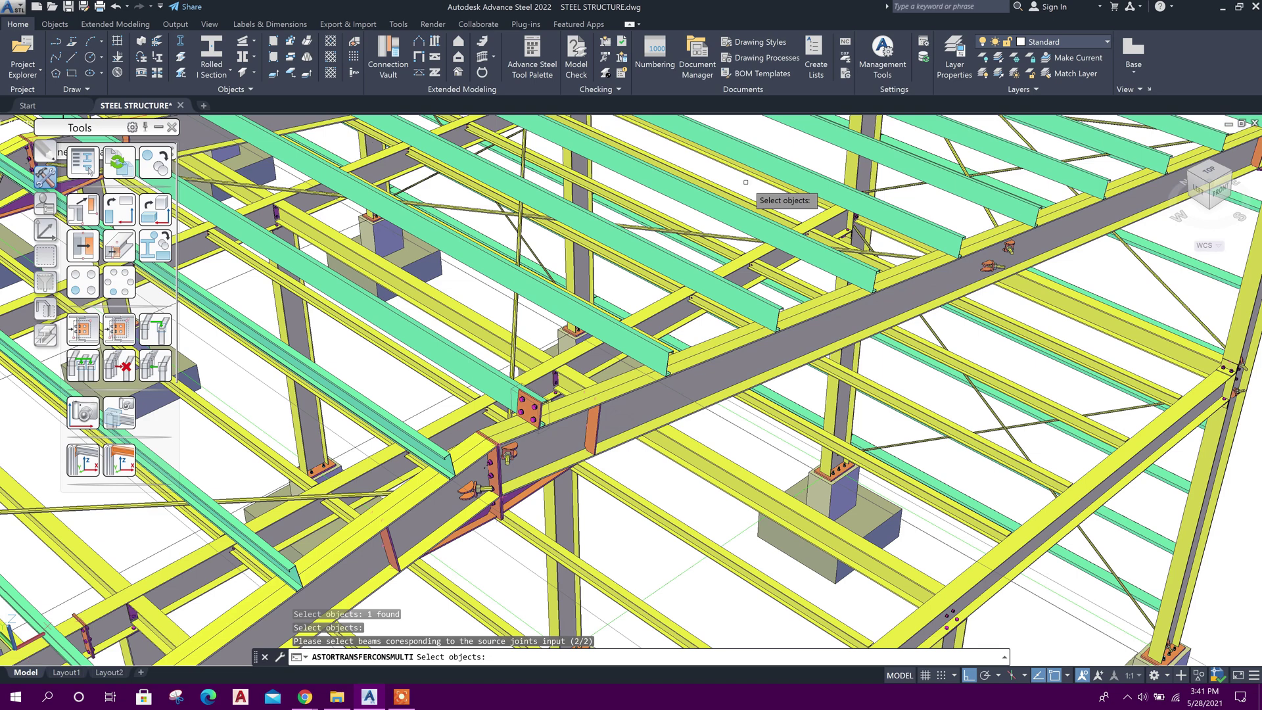
pyautogui.click(660, 358)
pyautogui.click(761, 307)
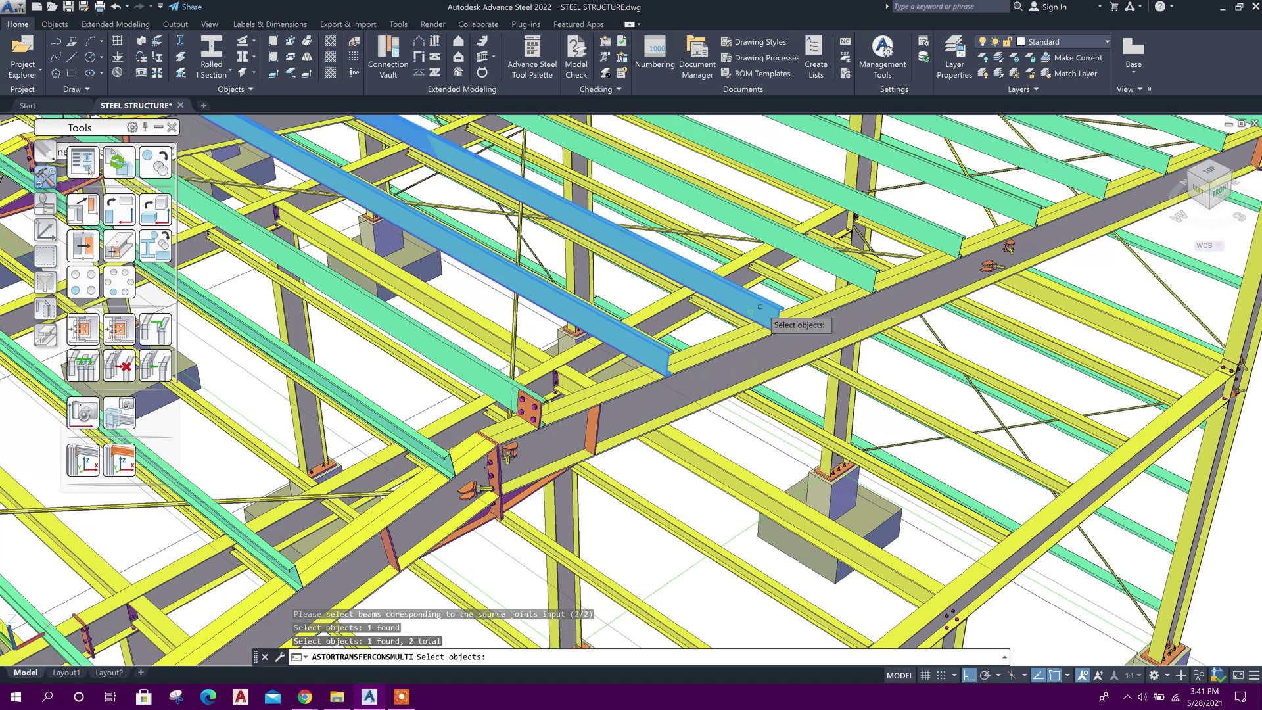
pyautogui.click(831, 273)
pyautogui.click(926, 237)
pyautogui.click(1005, 199)
pyautogui.moveTo(973, 362); pyautogui.dragTo(890, 425, button='middle')
pyautogui.click(965, 284)
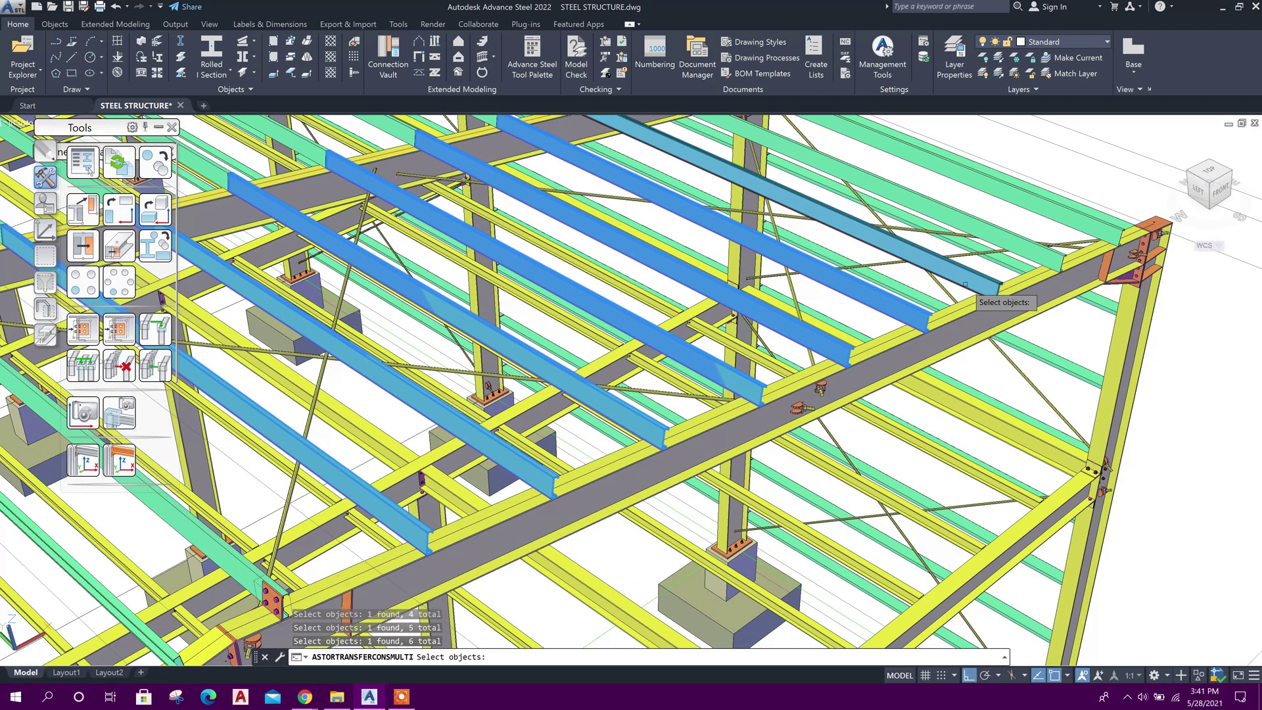
pyautogui.click(1033, 257)
pyautogui.click(1090, 222)
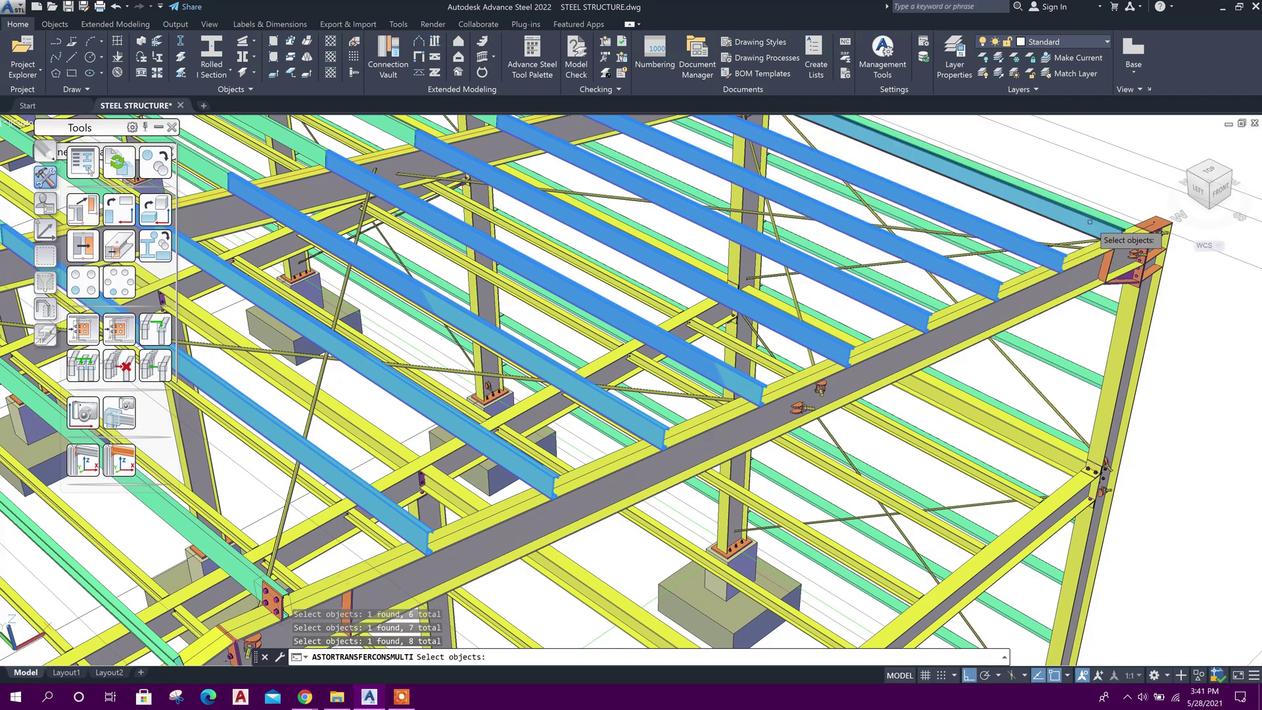
pyautogui.click(1092, 224)
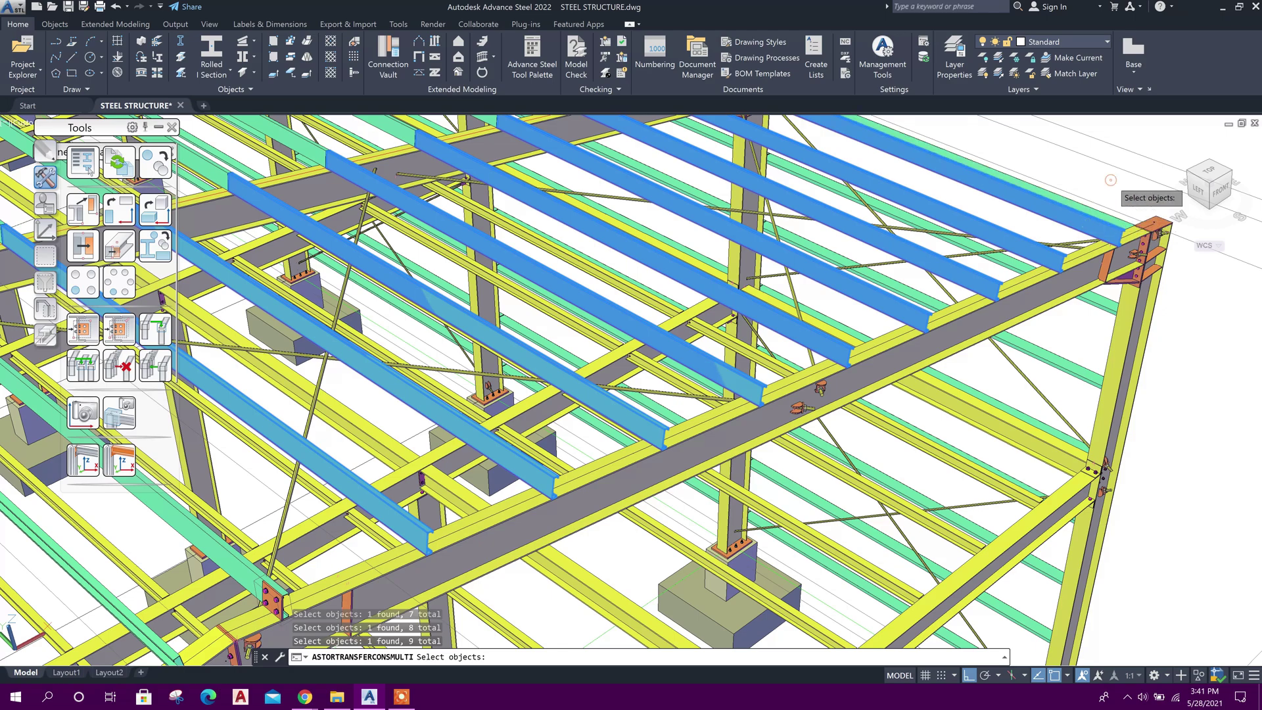
pyautogui.press('Return')
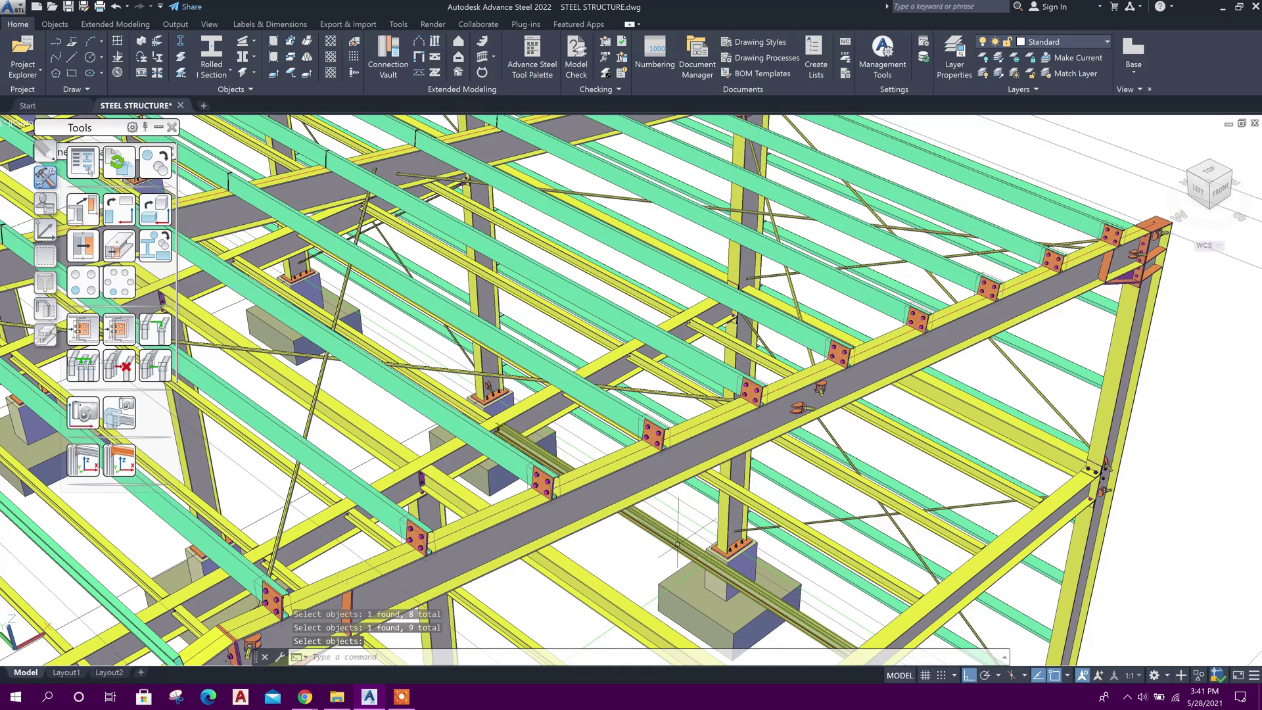
# Step: Transfer the single purlin plate connection nearest the ridge to the ten purlins on the opposite slope's front rafter
pyautogui.scroll(-6, 677, 544)
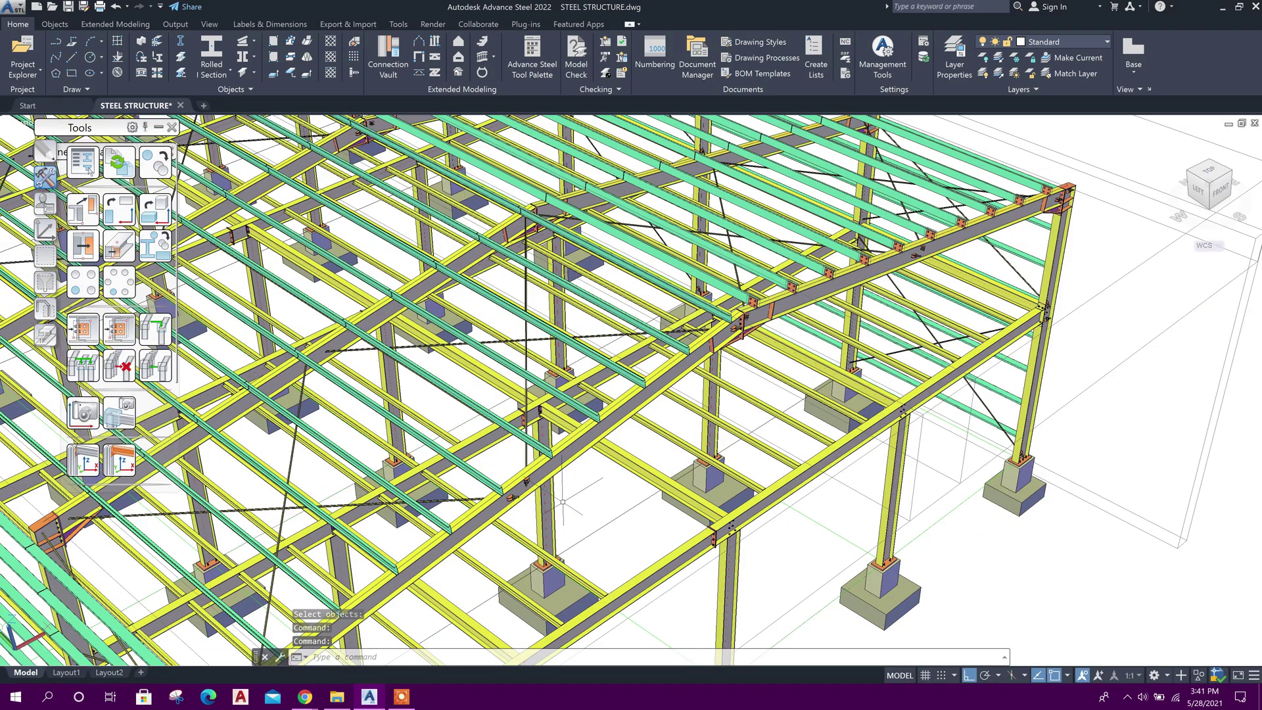
pyautogui.scroll(2, 773, 307)
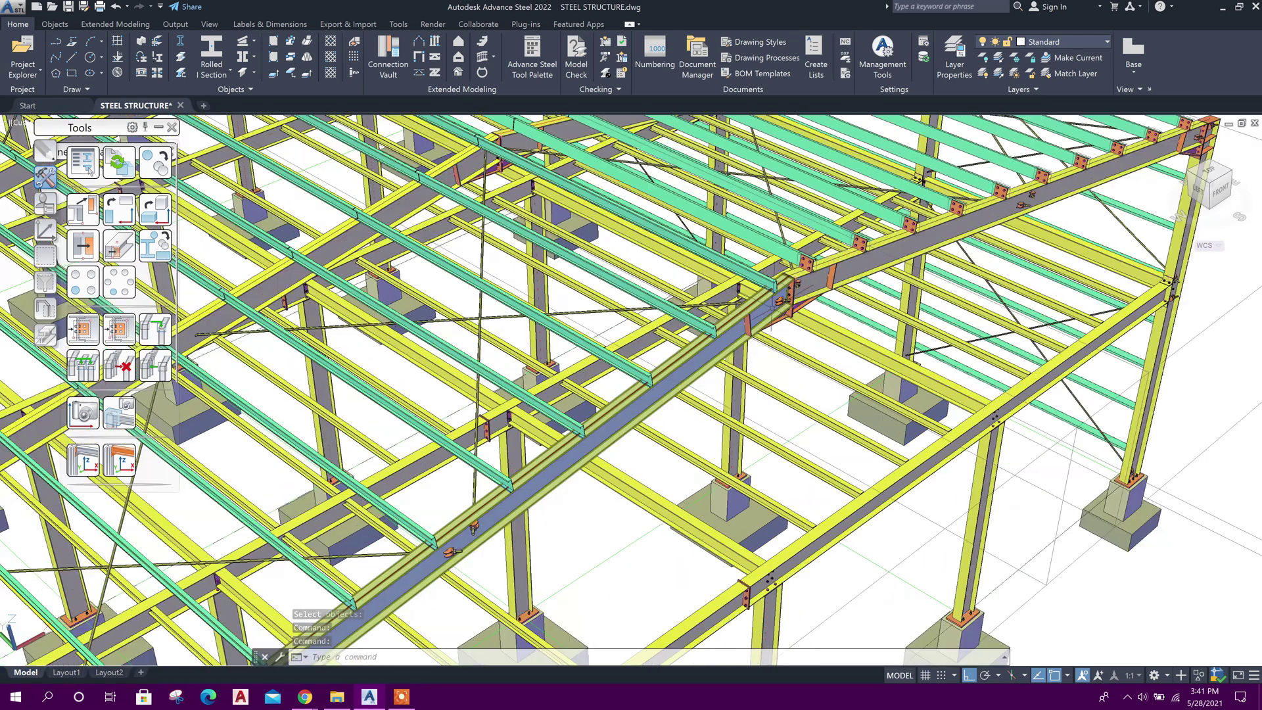
pyautogui.click(121, 332)
pyautogui.scroll(2, 854, 223)
pyautogui.click(866, 217)
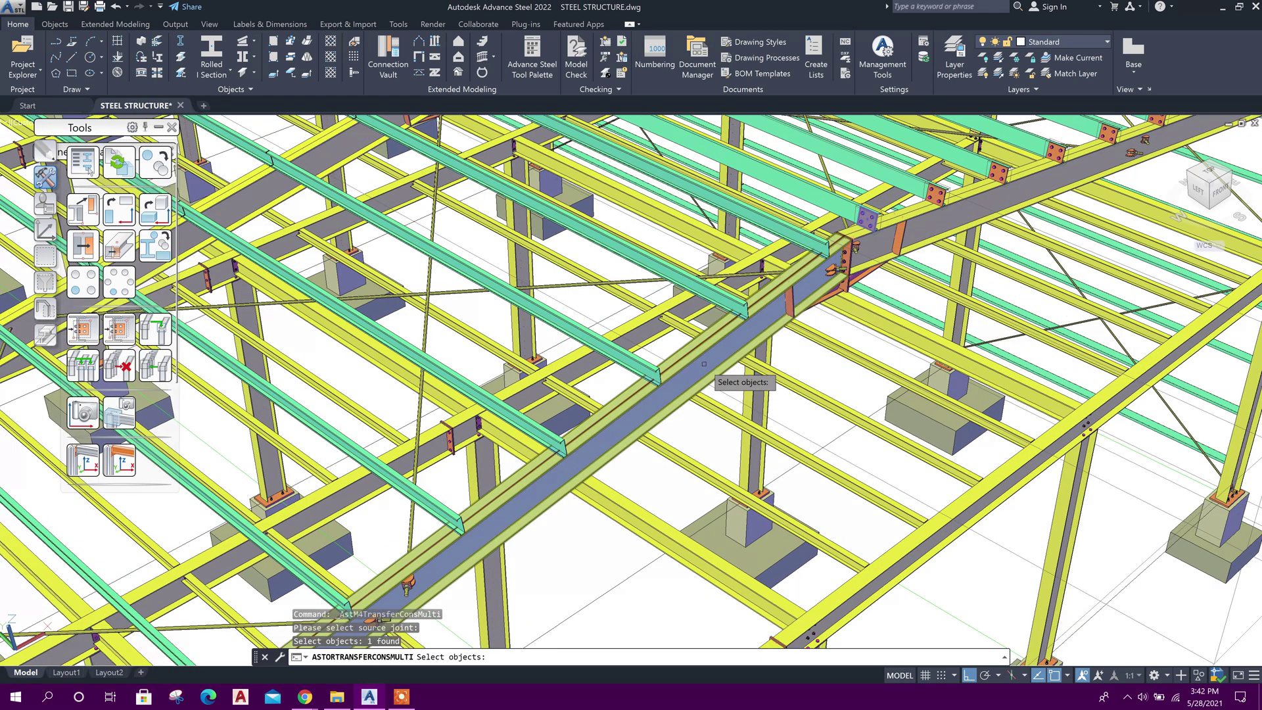
pyautogui.press('Return')
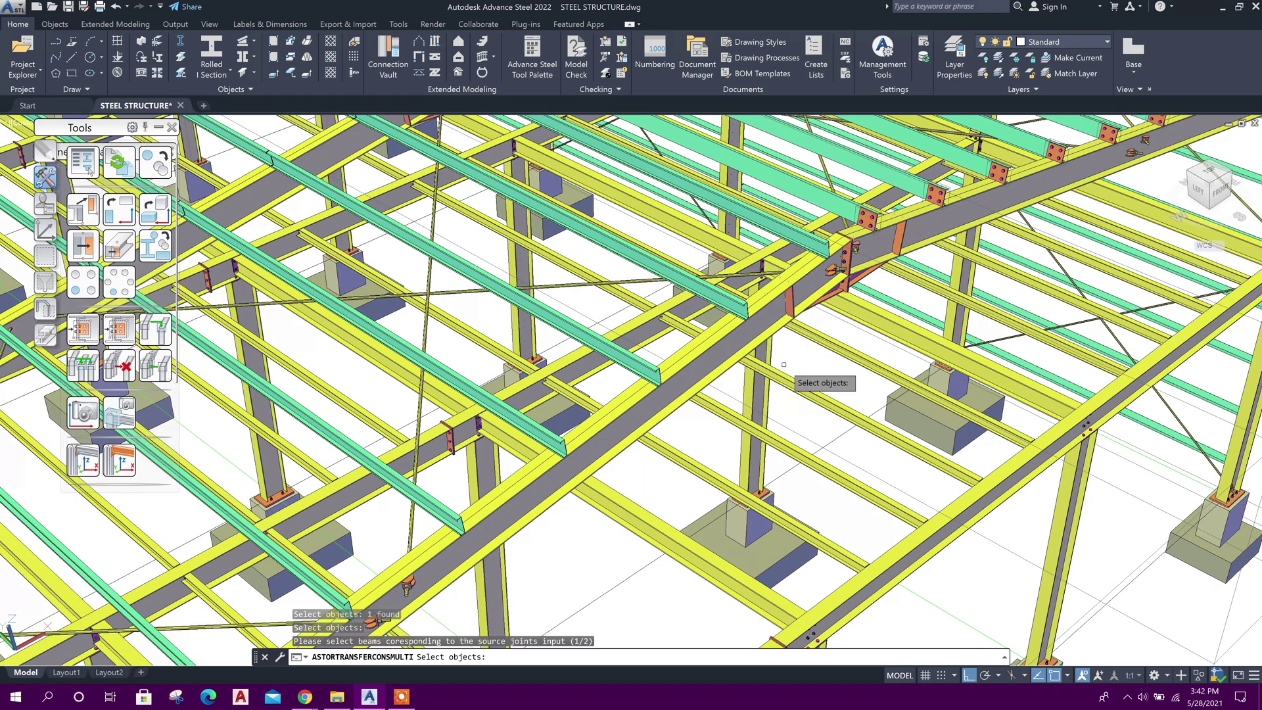
pyautogui.click(706, 359)
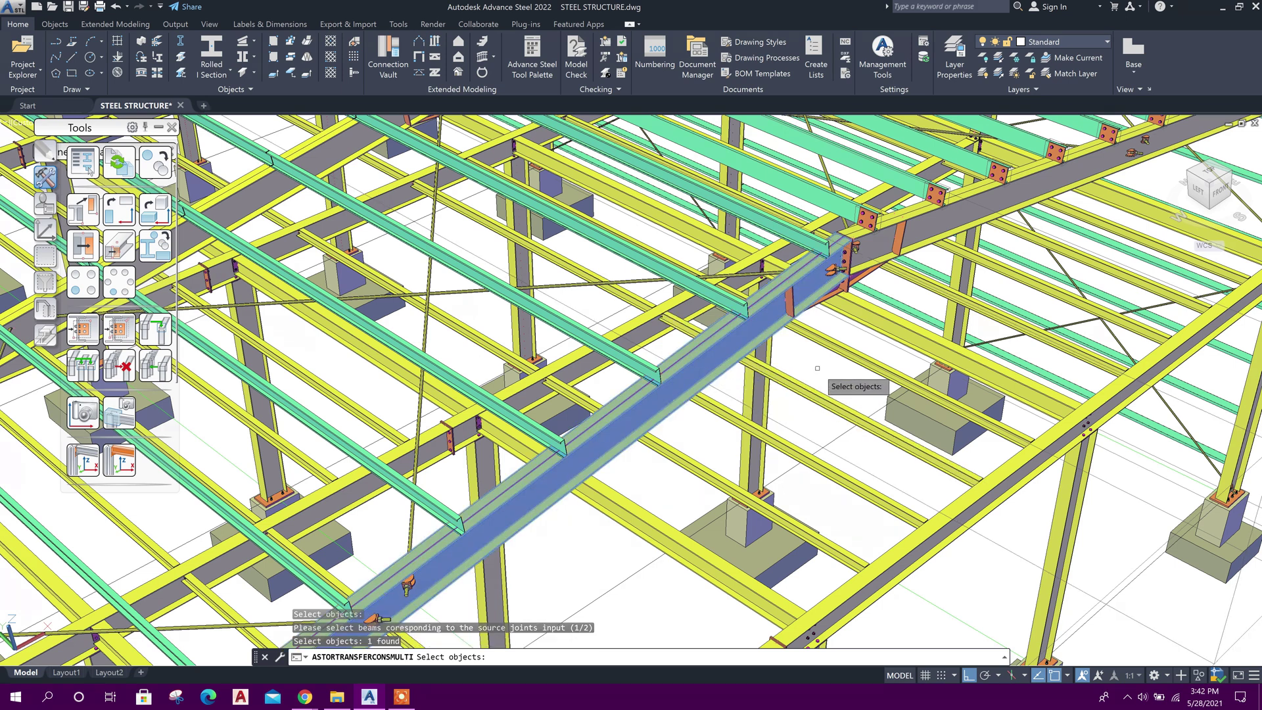
pyautogui.press('Return')
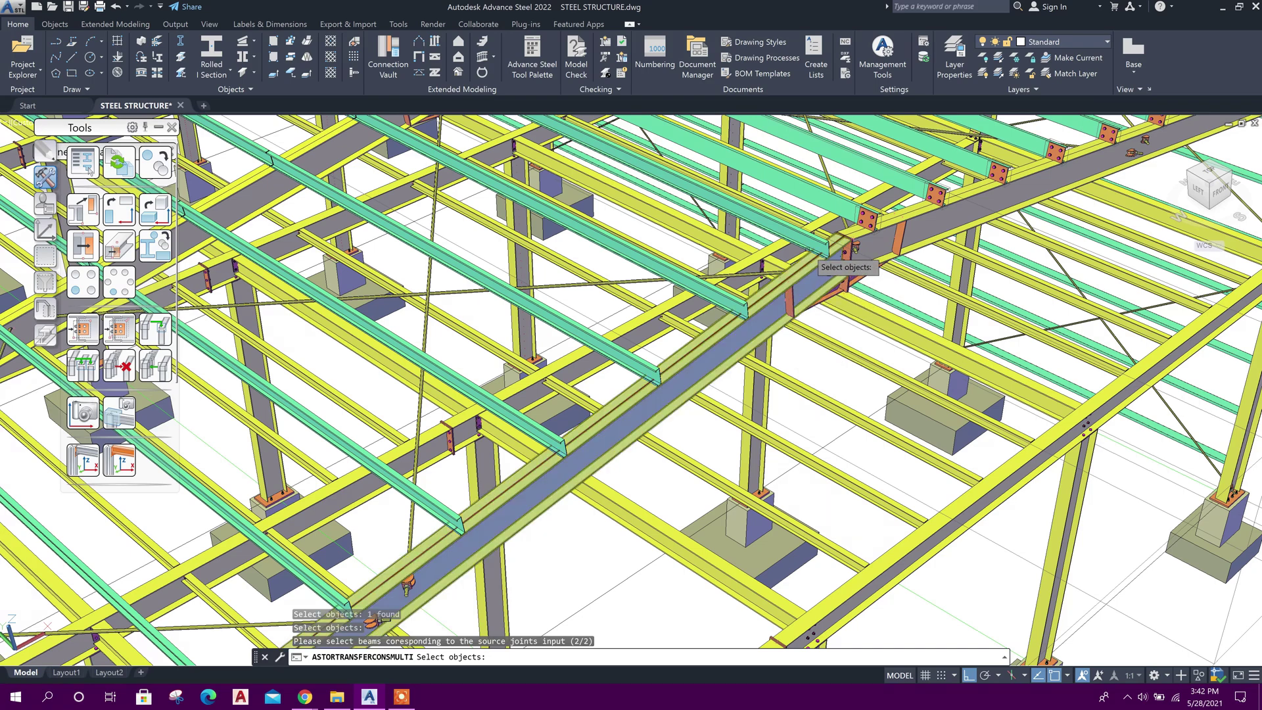
pyautogui.click(807, 243)
pyautogui.click(644, 374)
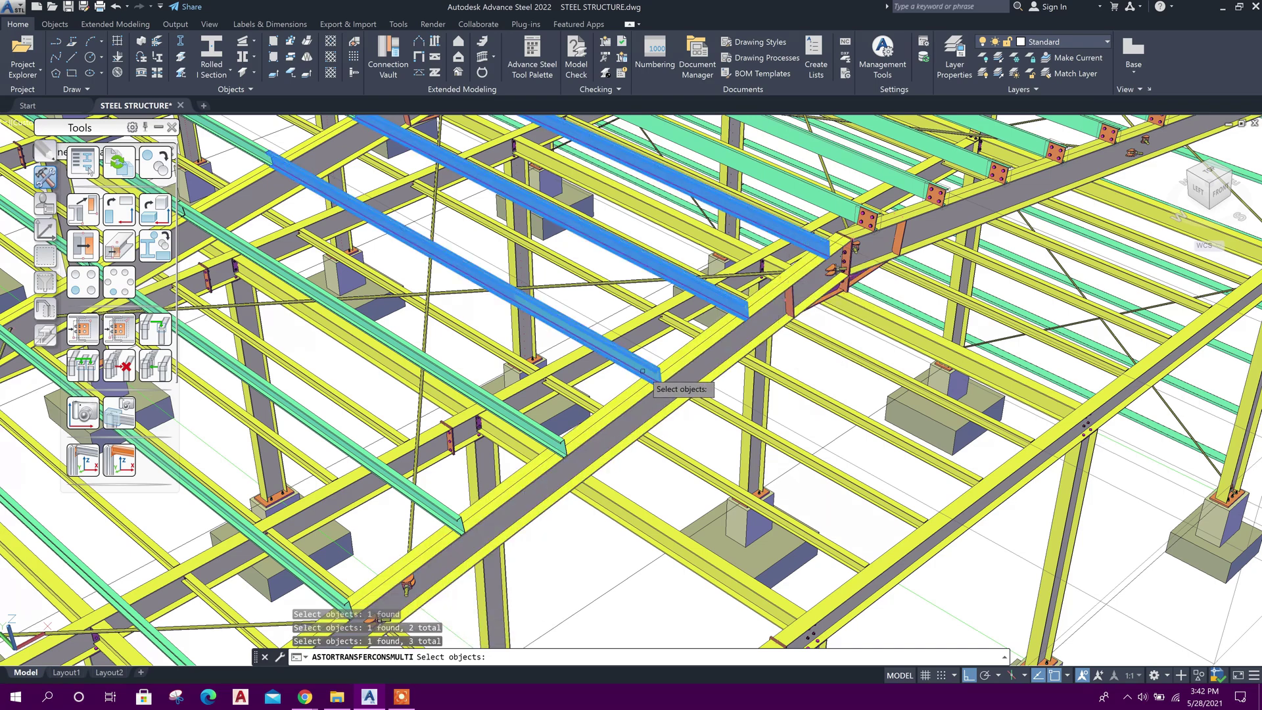
pyautogui.click(548, 434)
pyautogui.click(439, 509)
pyautogui.moveTo(386, 559); pyautogui.dragTo(463, 424, button='middle')
pyautogui.click(398, 439)
pyautogui.click(286, 523)
pyautogui.click(164, 623)
pyautogui.scroll(-3, 165, 623)
pyautogui.moveTo(164, 623); pyautogui.dragTo(381, 513, button='middle')
pyautogui.scroll(3, 303, 536)
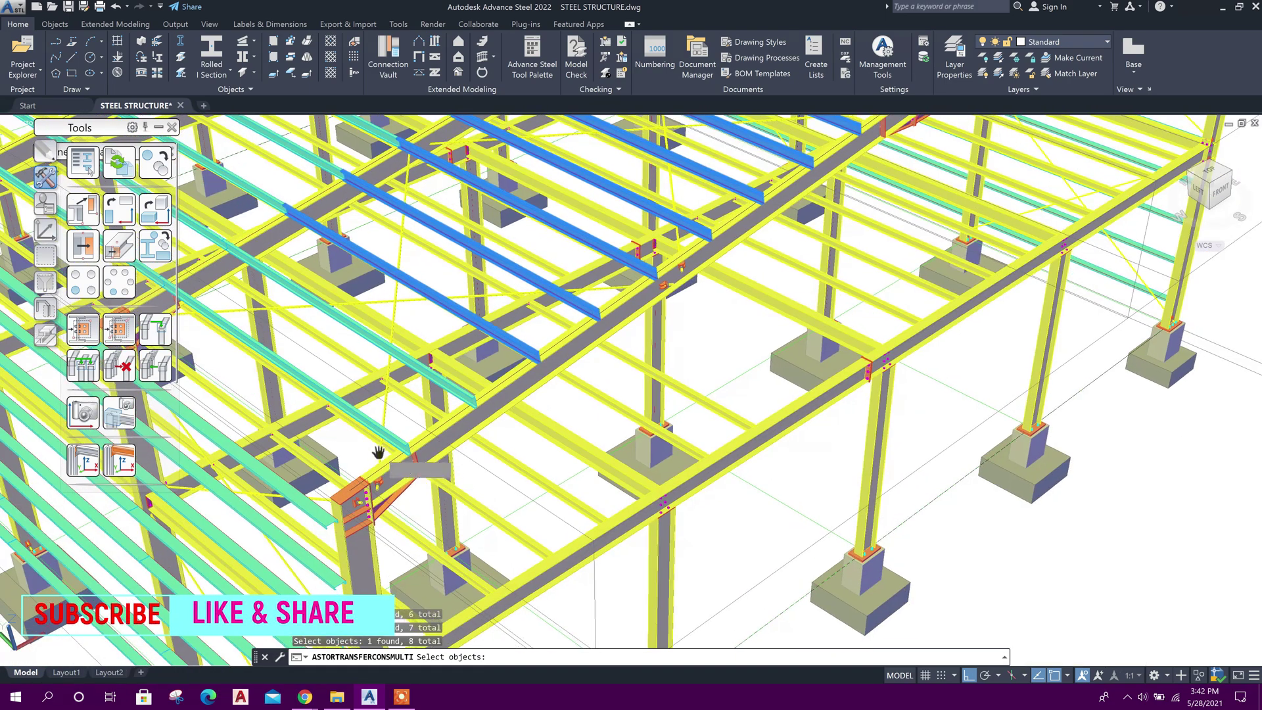
pyautogui.click(450, 392)
pyautogui.click(396, 441)
pyautogui.moveTo(719, 348); pyautogui.dragTo(670, 453, button='middle')
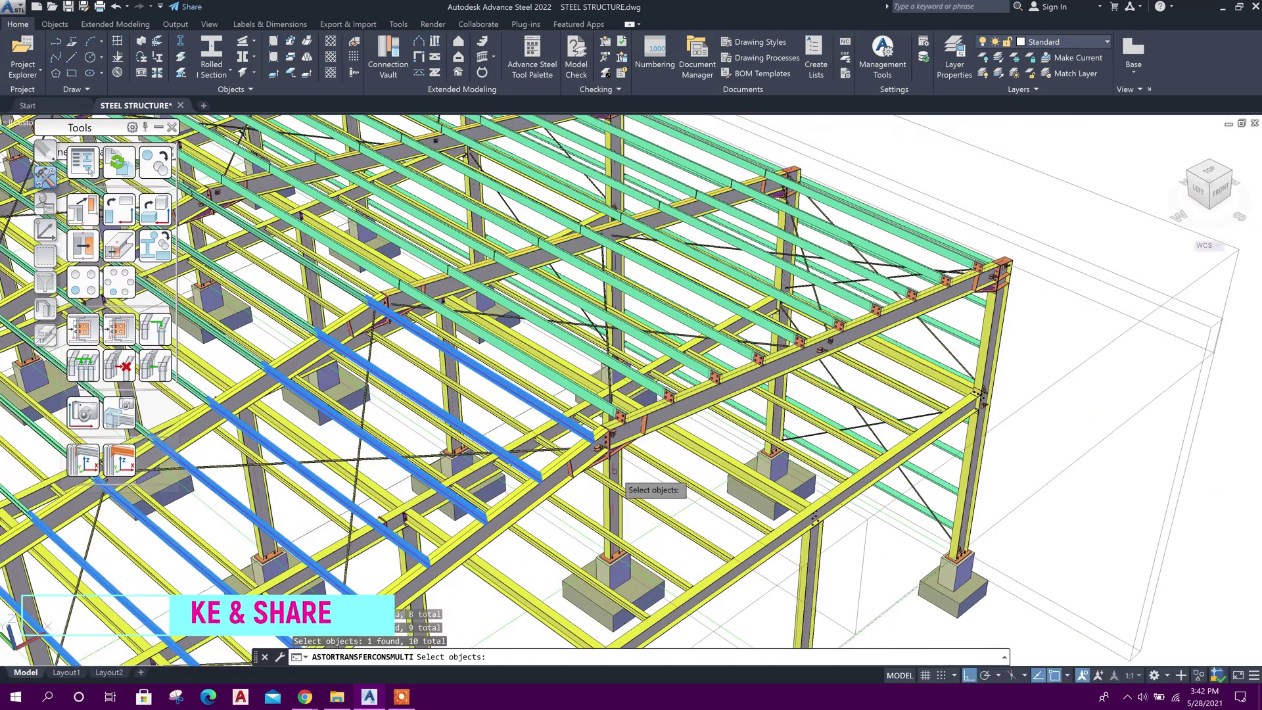
pyautogui.press('Return')
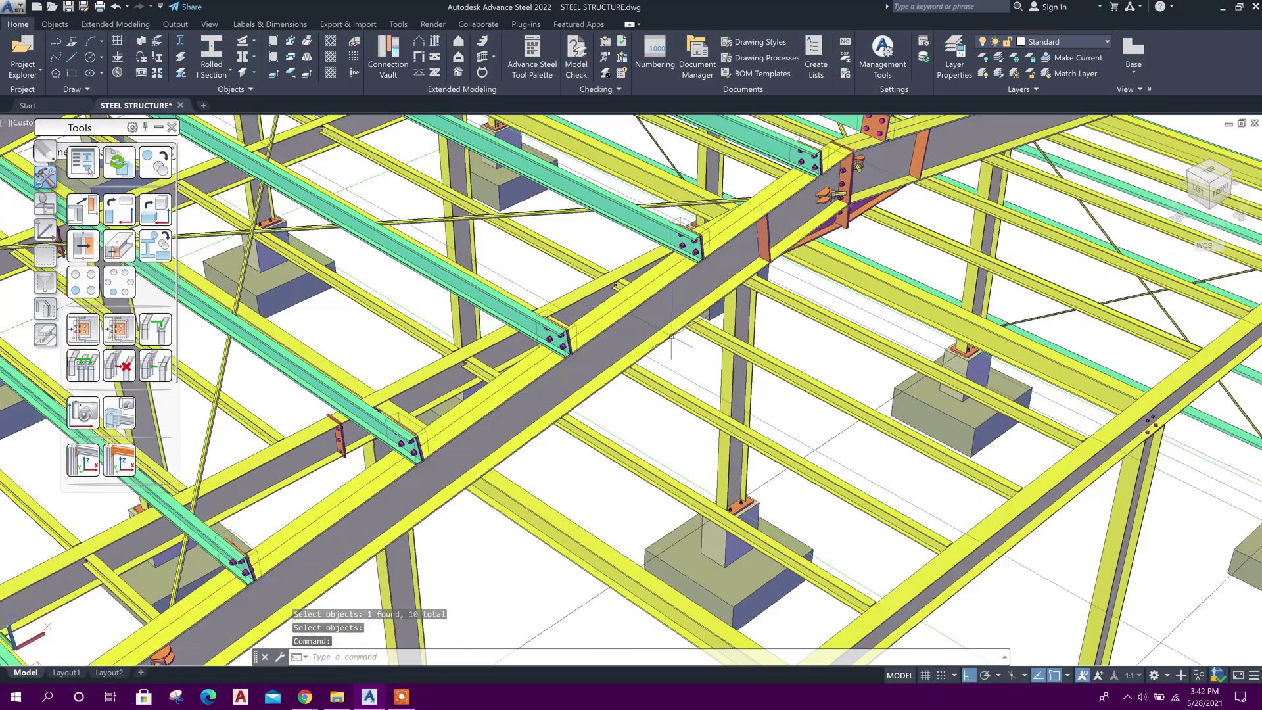
# Step: Create a double purlin splice plate connection between the second frame's rafter and the two purlins meeting nearest the eave
pyautogui.scroll(-3, 542, 483)
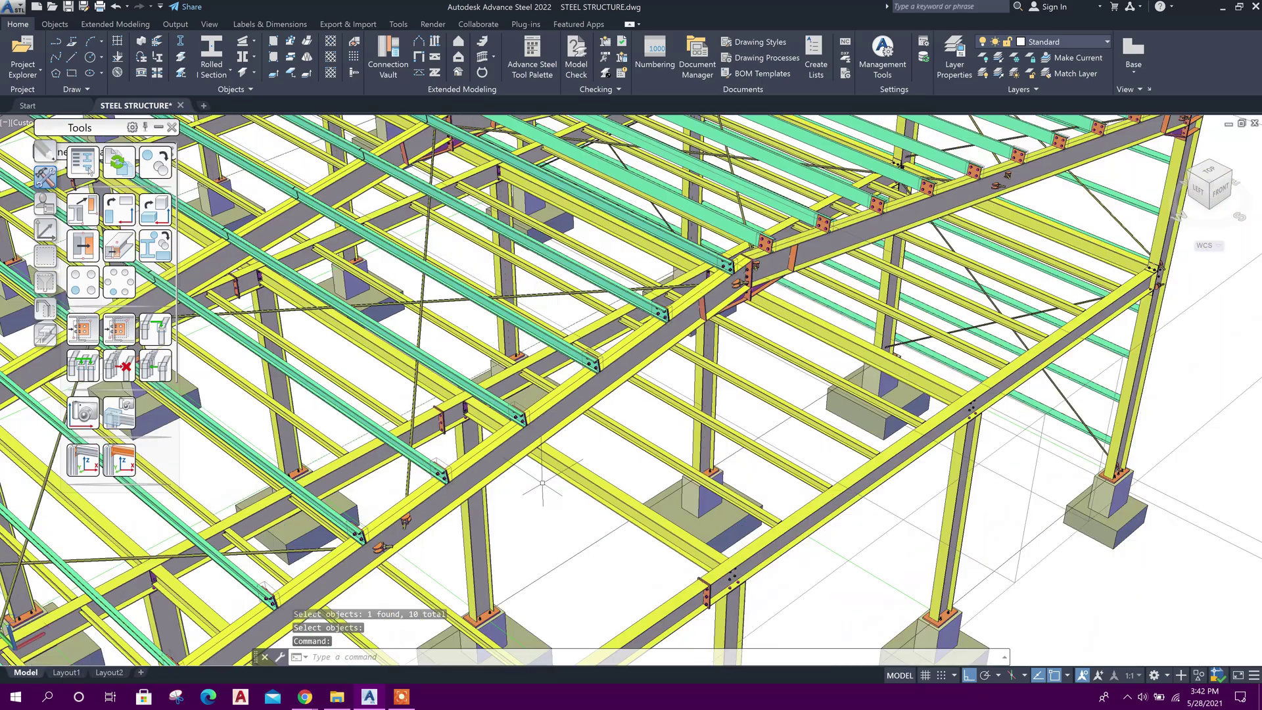
pyautogui.moveTo(732, 351); pyautogui.dragTo(663, 479, button='middle')
pyautogui.scroll(2, 684, 381)
pyautogui.moveTo(859, 213); pyautogui.dragTo(805, 323, button='middle')
pyautogui.press('Escape')
pyautogui.scroll(2, 804, 322)
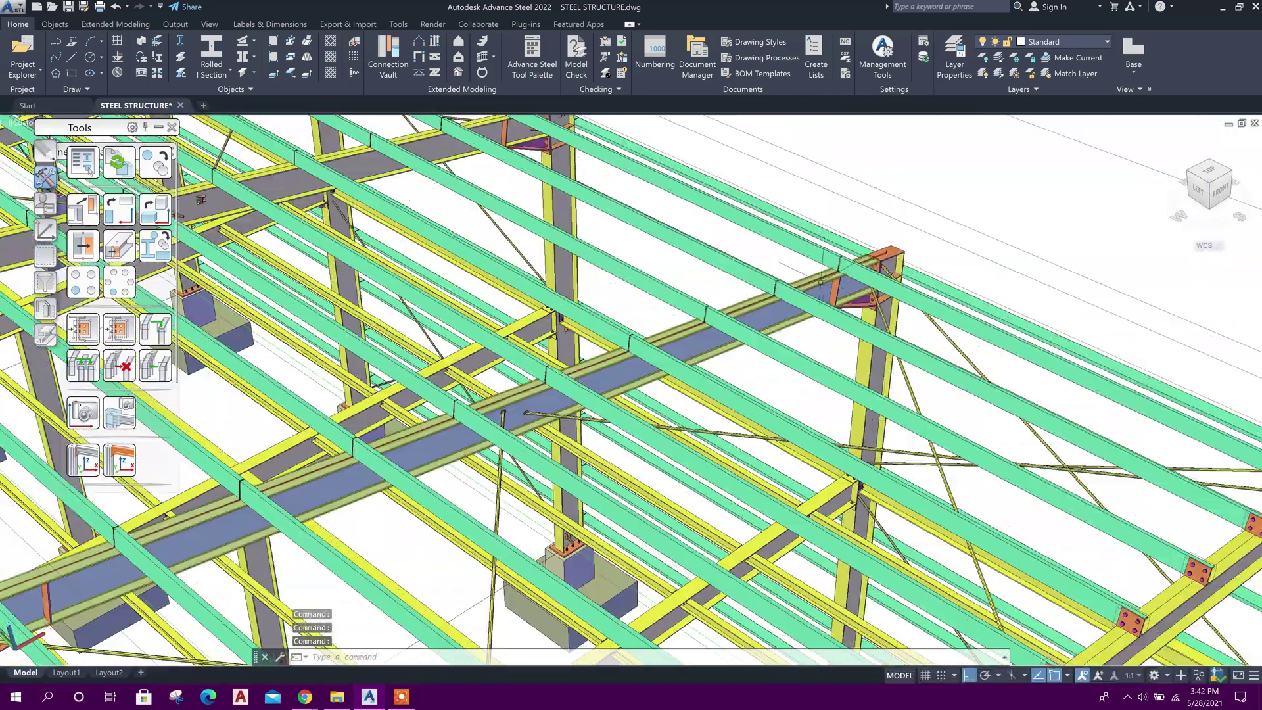
pyautogui.scroll(-2, 808, 329)
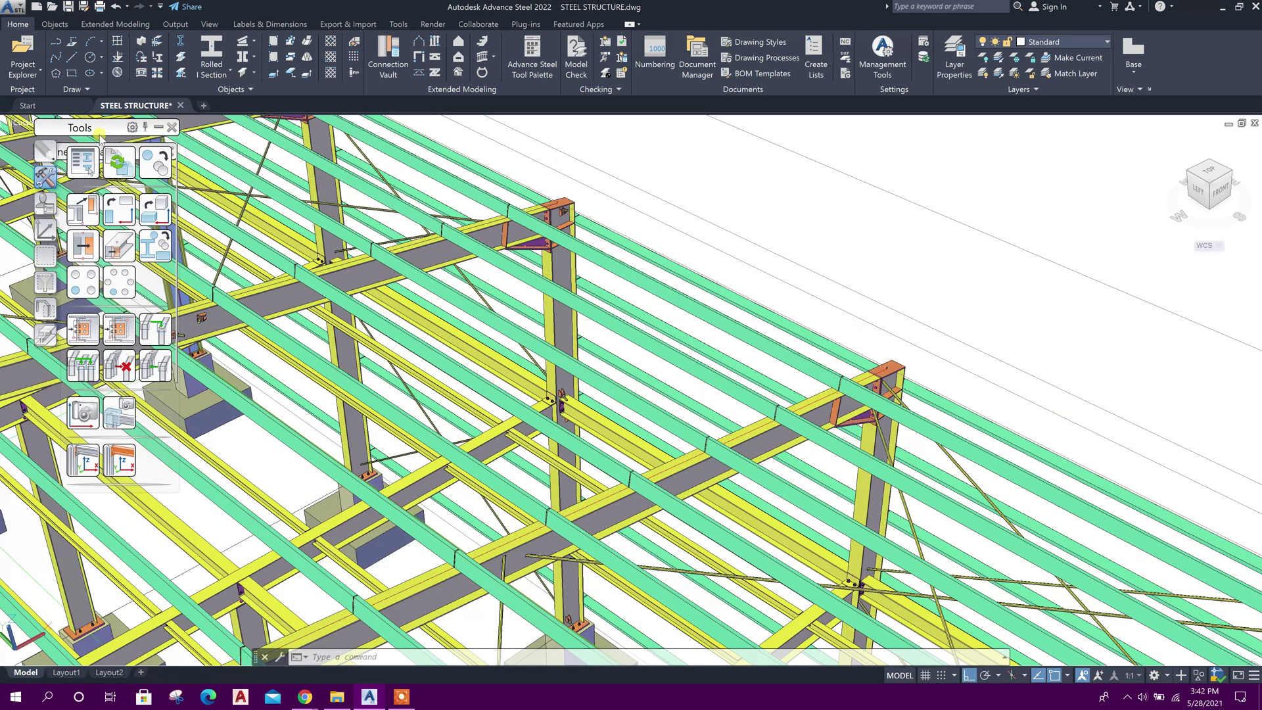
pyautogui.click(145, 127)
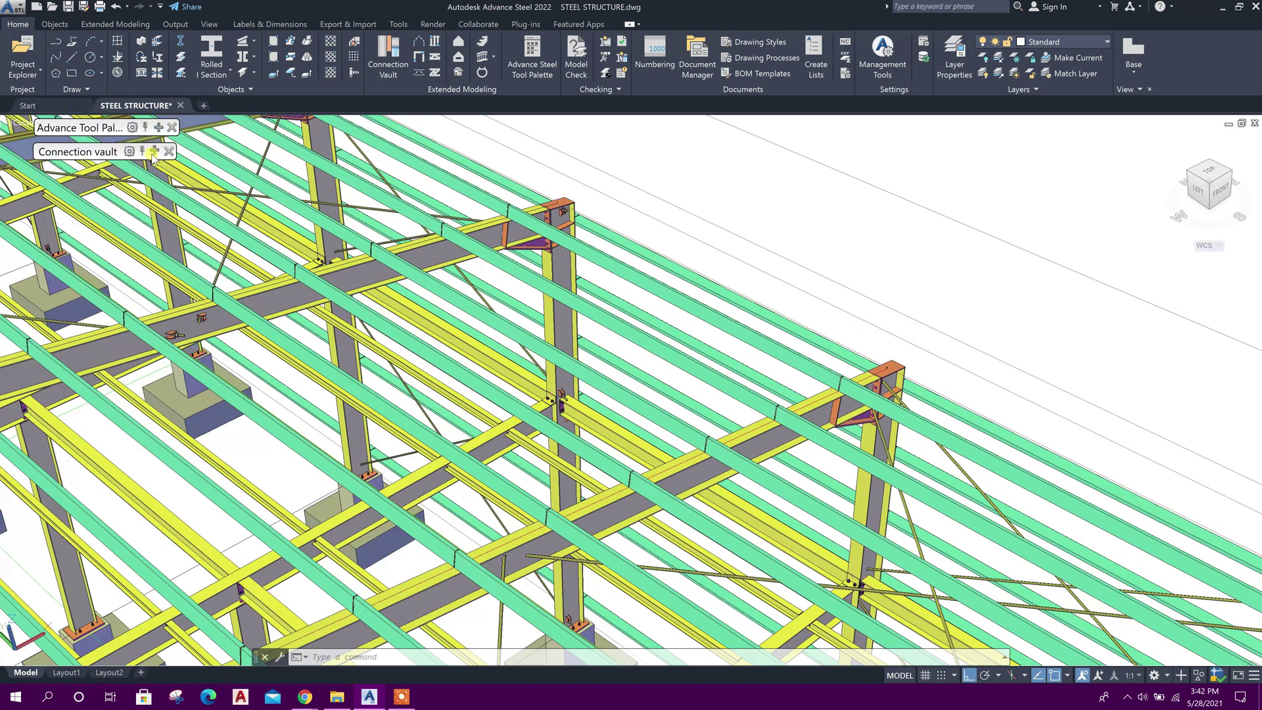
pyautogui.click(154, 152)
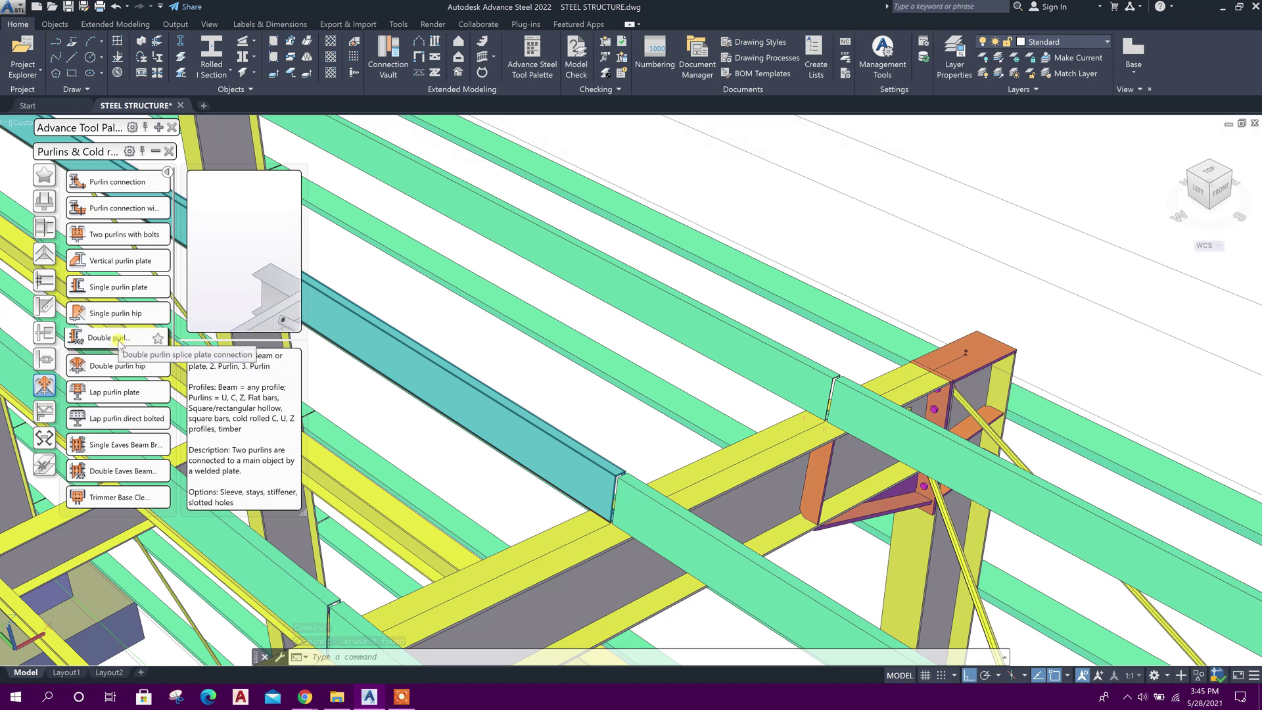
pyautogui.click(111, 339)
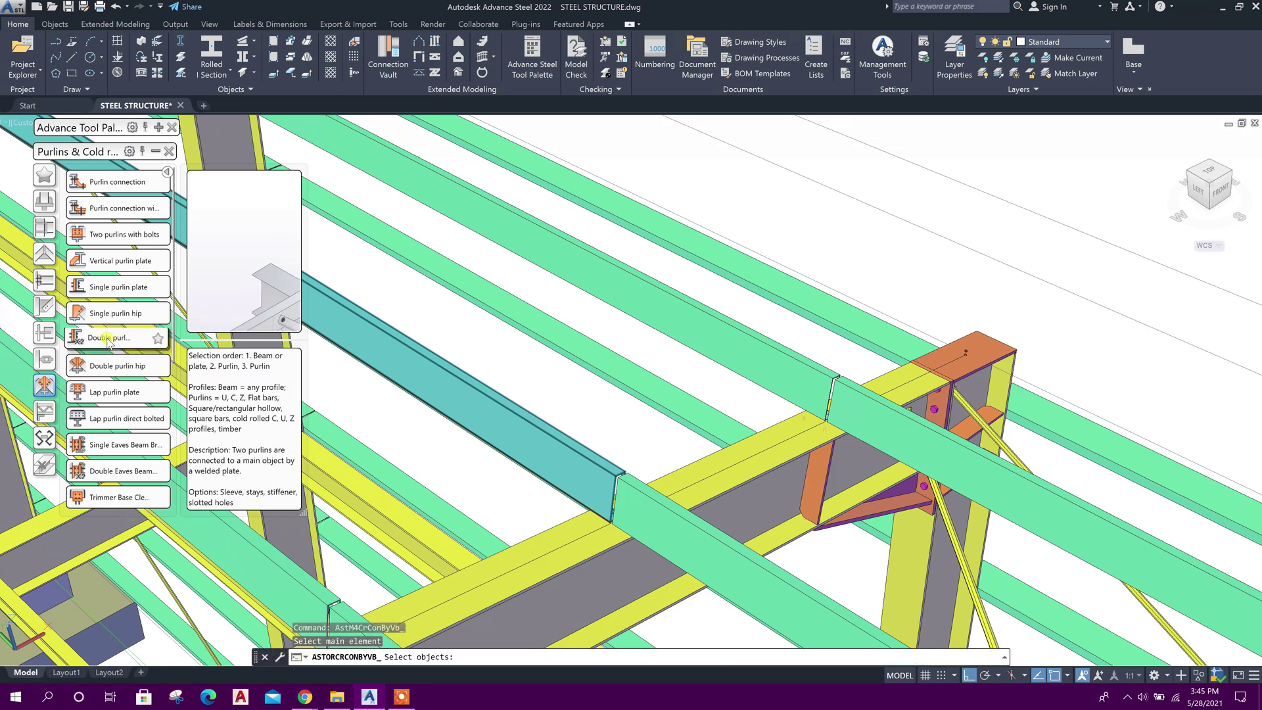
pyautogui.click(783, 464)
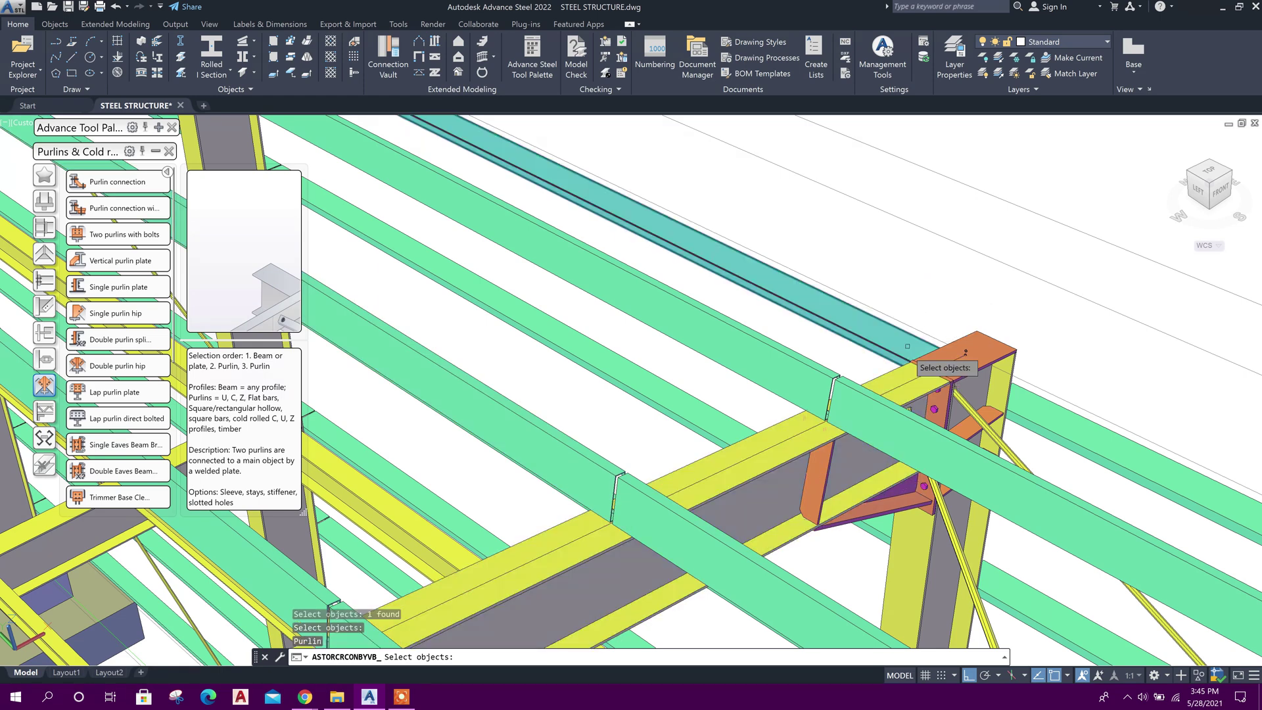
pyautogui.click(869, 397)
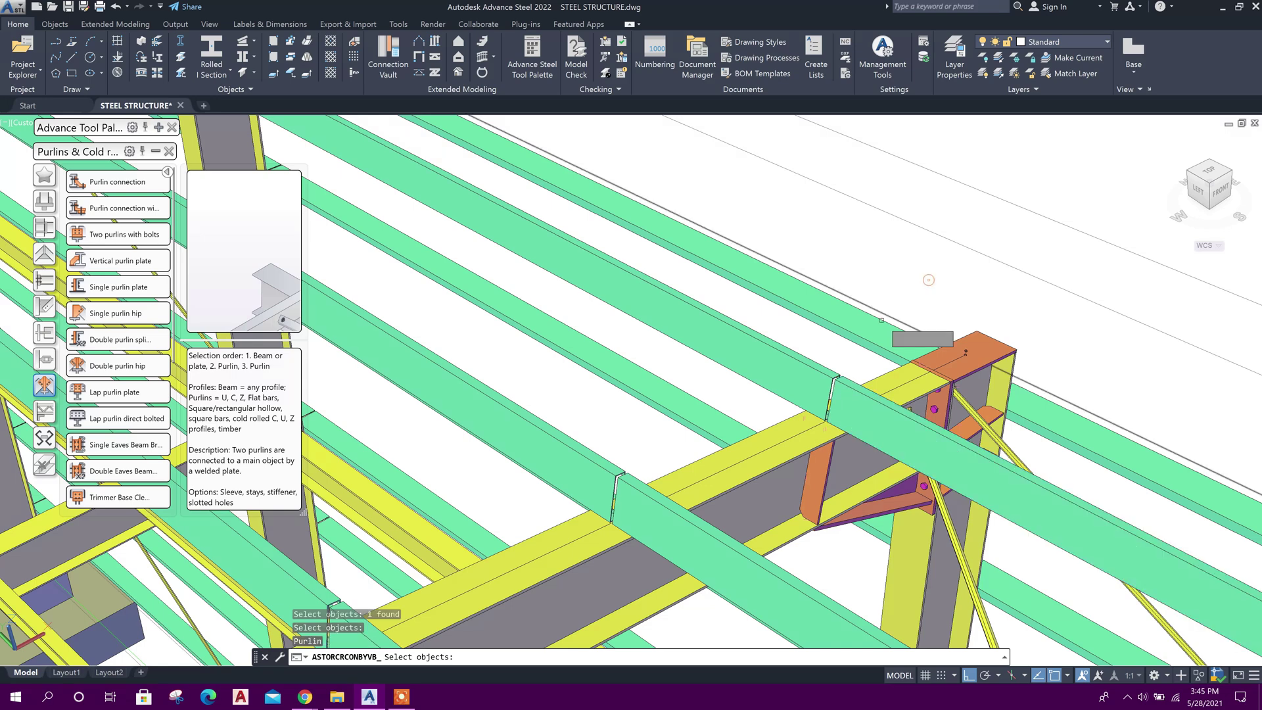
pyautogui.click(803, 353)
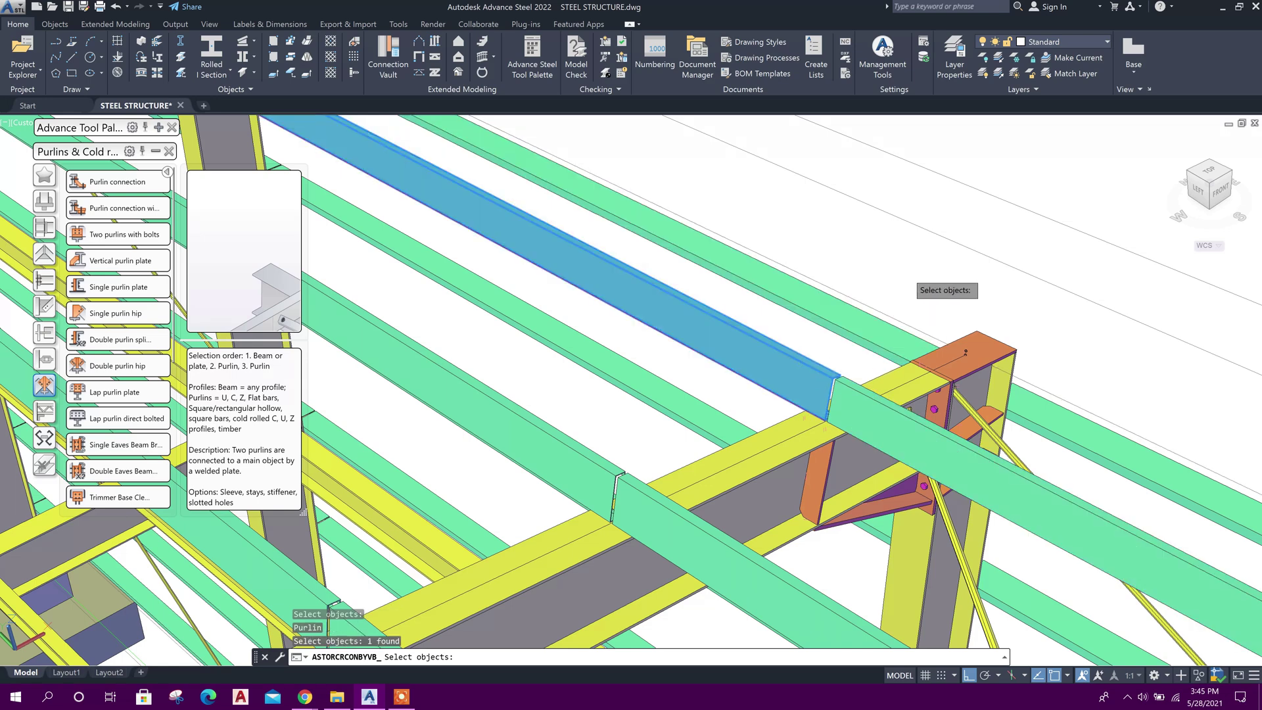
pyautogui.press('Return')
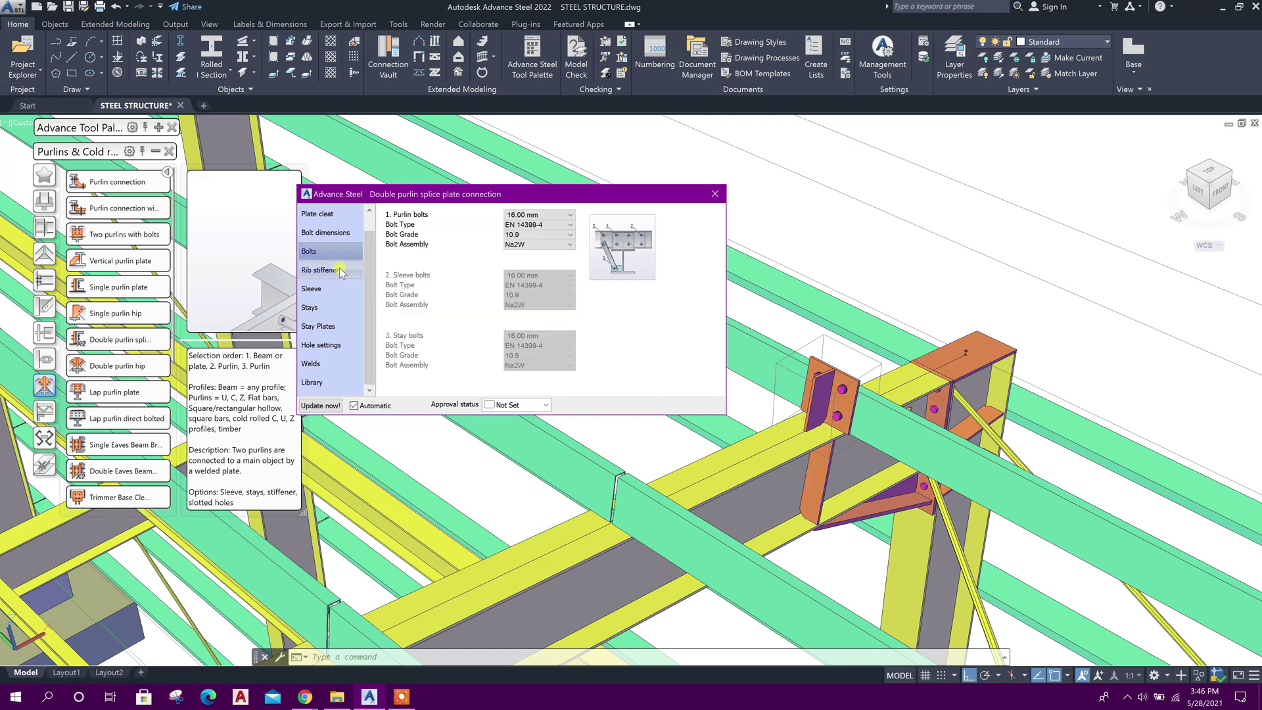
# Step: Remove the rib stiffener from the double purlin splice plate and set both plate cleat edge distances to 40
pyautogui.click(343, 271)
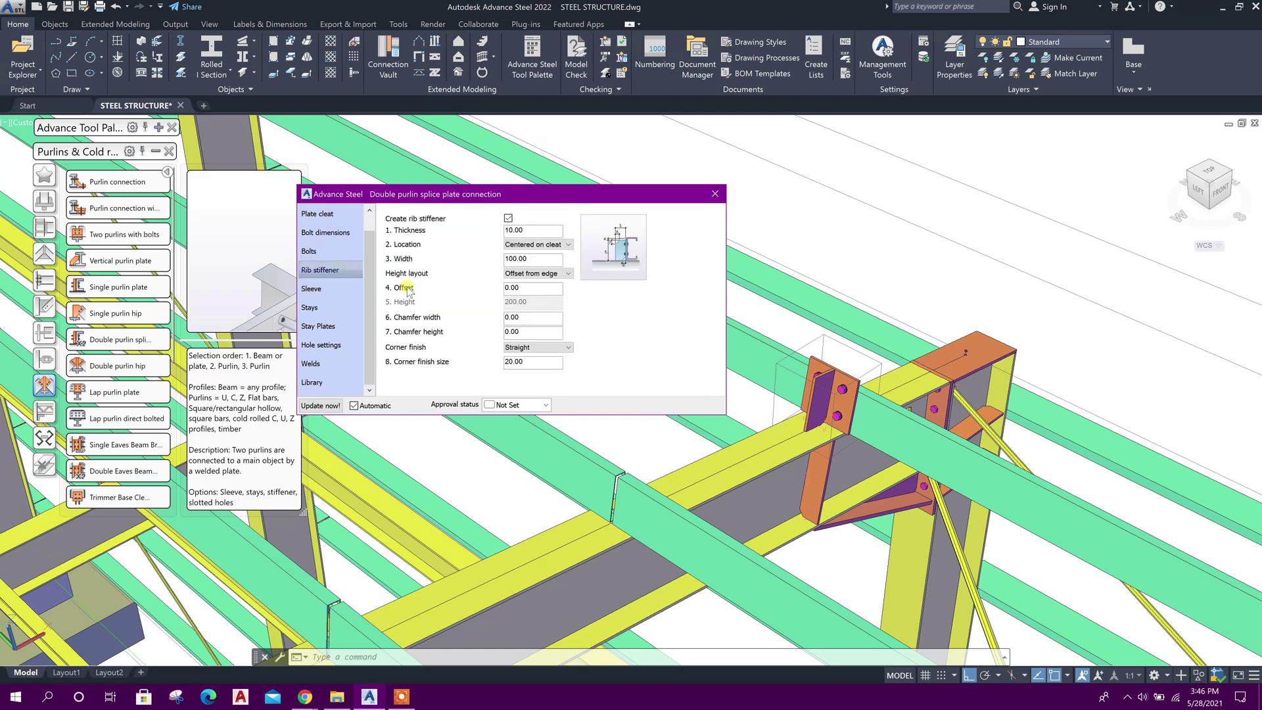
pyautogui.click(509, 219)
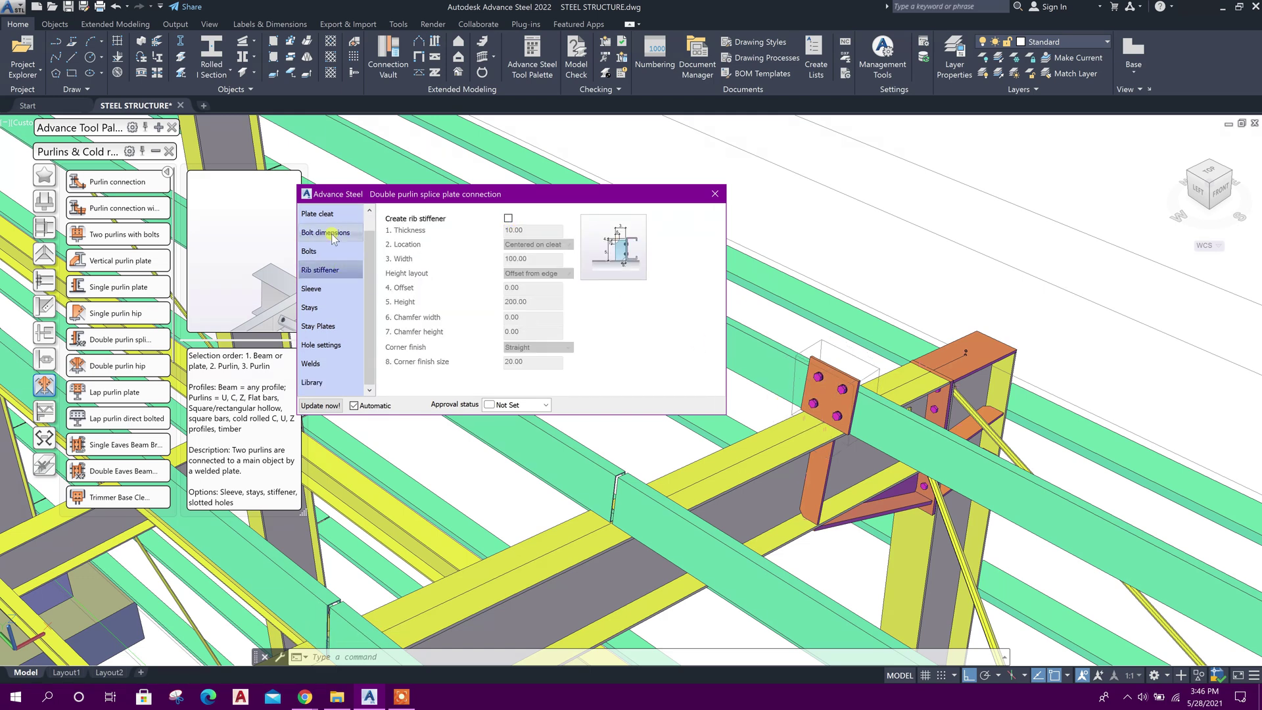
pyautogui.click(331, 234)
pyautogui.click(330, 215)
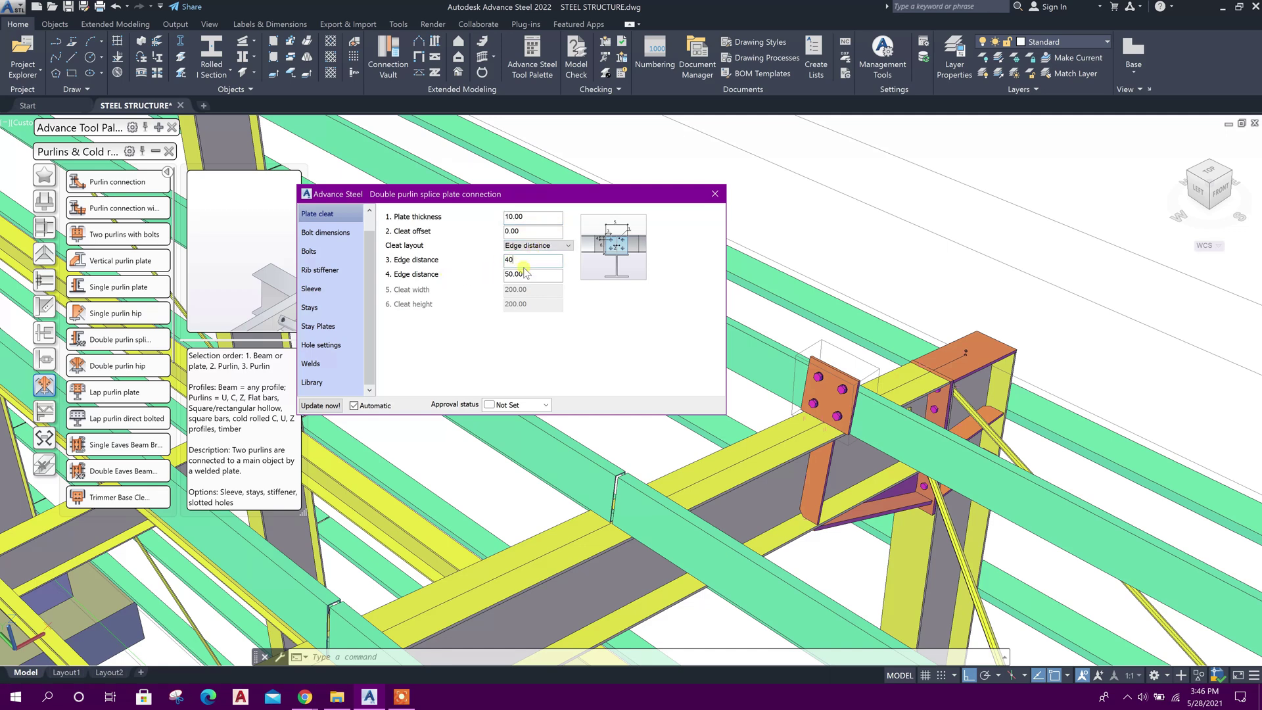
pyautogui.press('Tab')
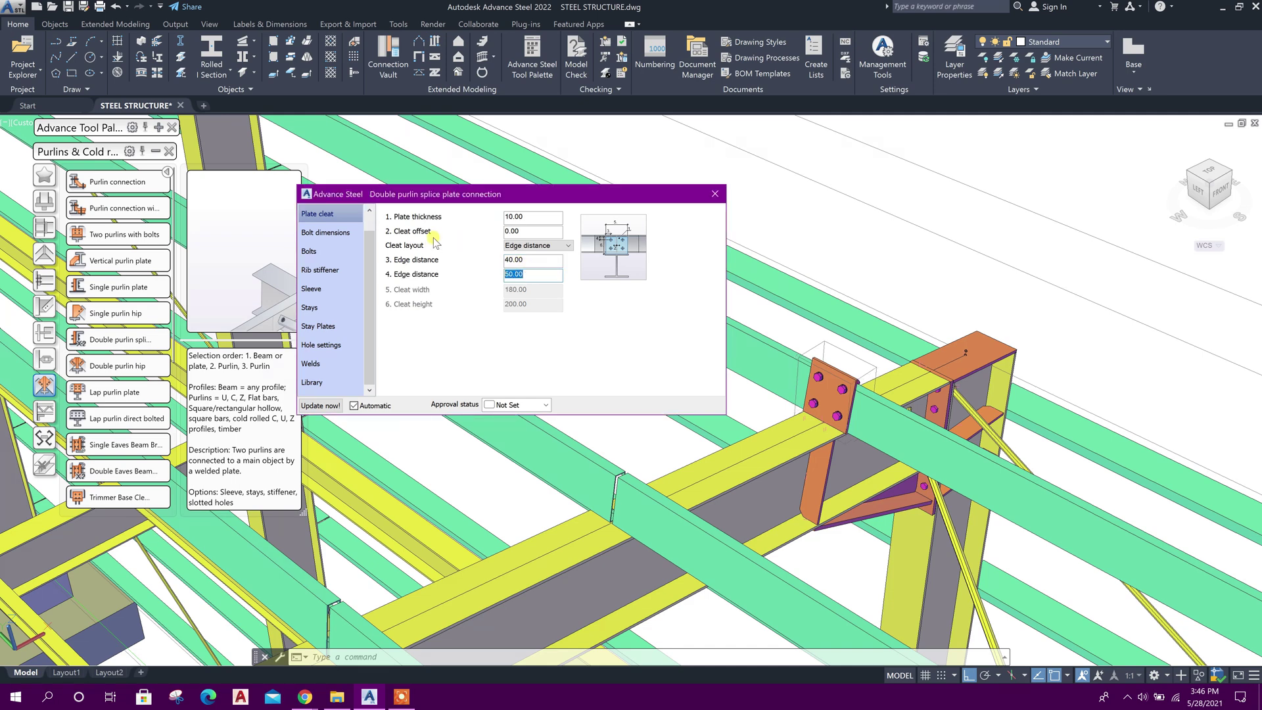
pyautogui.click(521, 259)
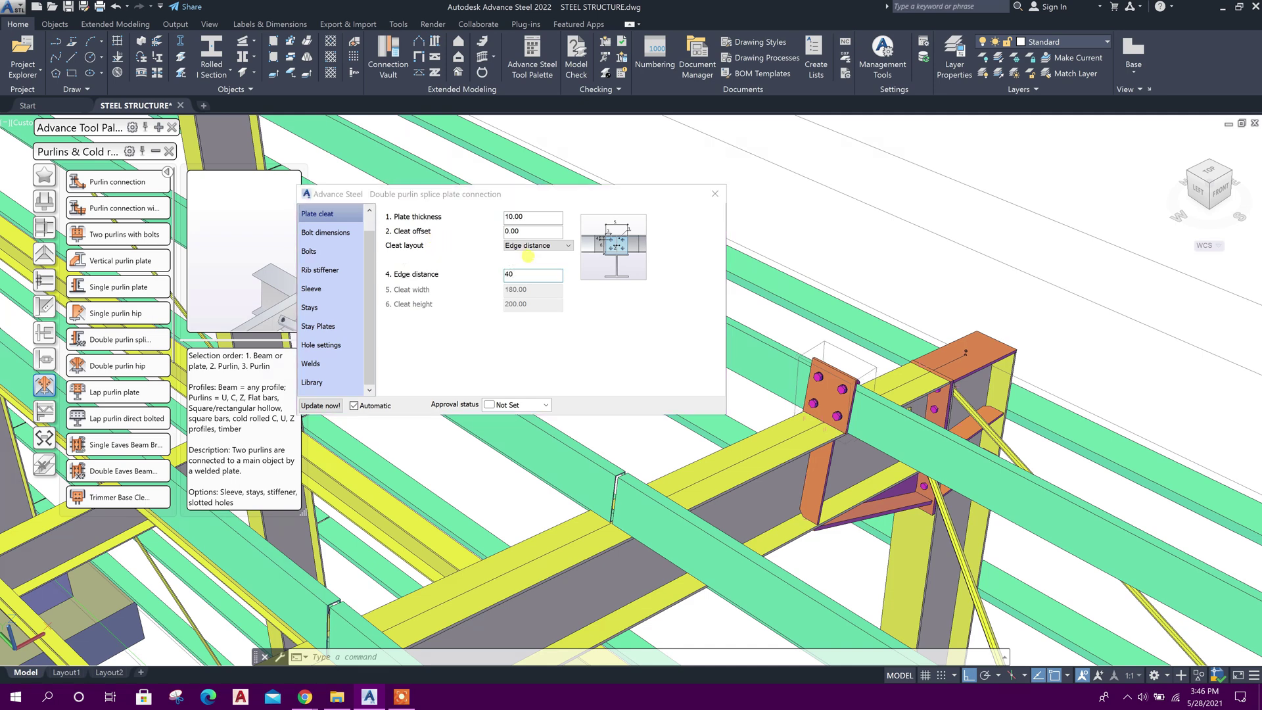
# Step: Set the splice plate's vertical bolt start distance to 40 and intermediate distance to 80, and close the connection settings
pyautogui.click(343, 233)
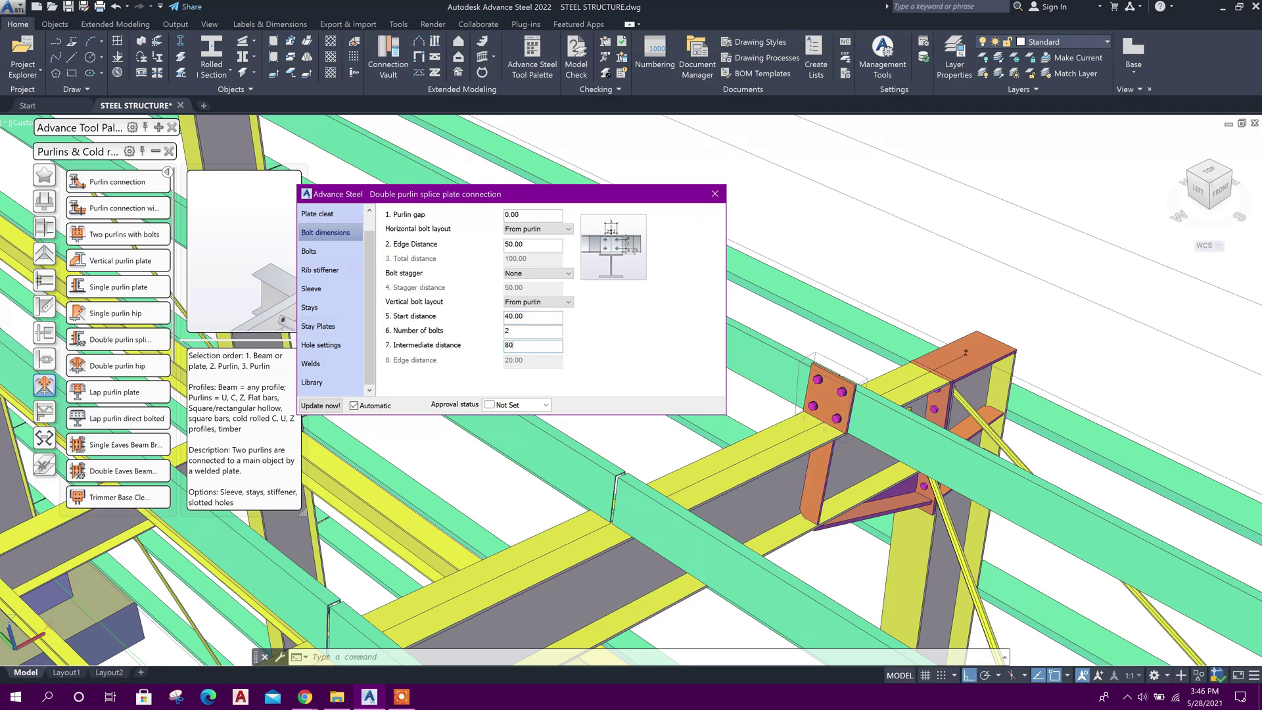
pyautogui.click(521, 330)
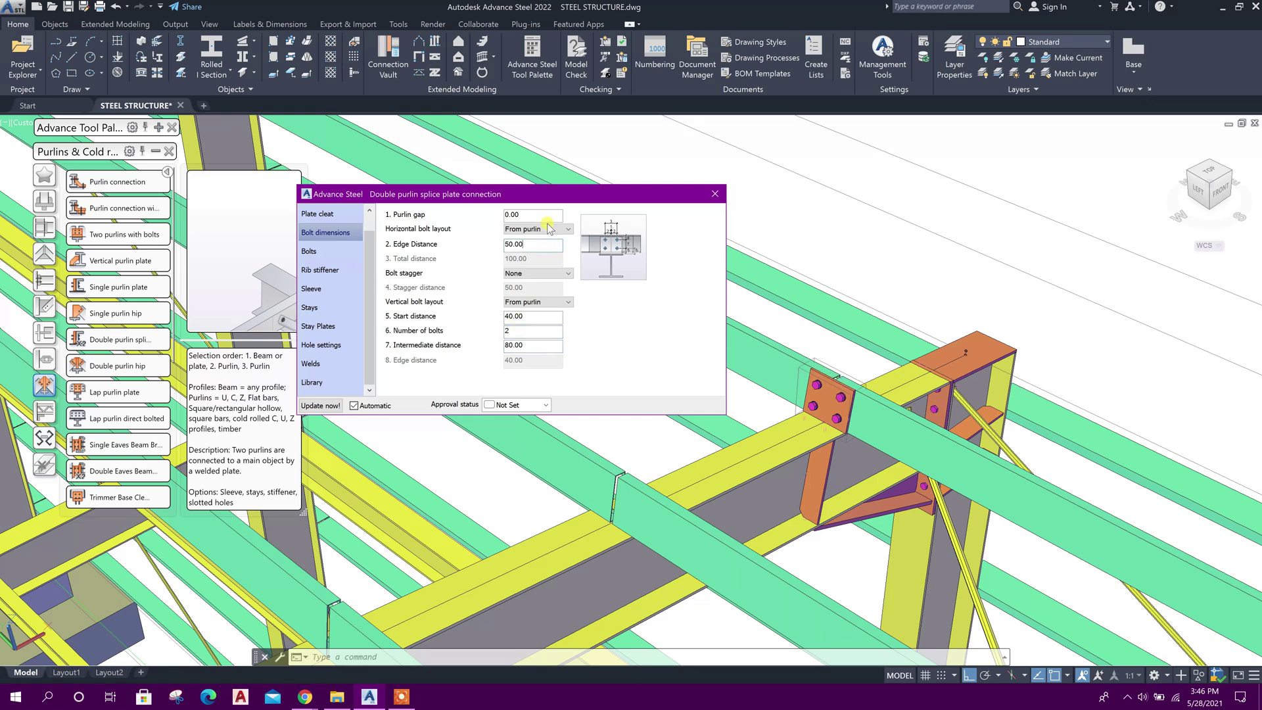
pyautogui.click(712, 196)
pyautogui.scroll(5, 669, 395)
pyautogui.scroll(-5, 859, 456)
pyautogui.keyDown('shift'); pyautogui.moveTo(867, 467); pyautogui.dragTo(747, 421, button='middle'); pyautogui.keyUp('shift')
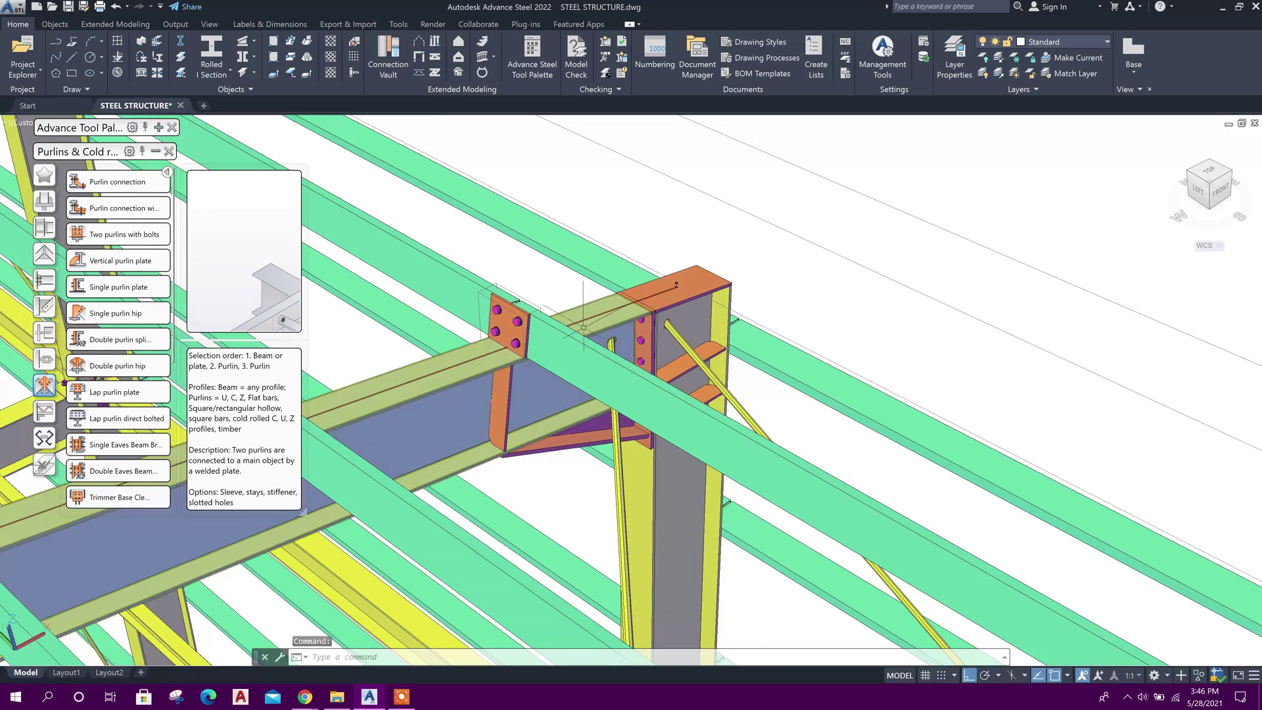
pyautogui.keyDown('shift'); pyautogui.moveTo(583, 326); pyautogui.dragTo(820, 432, button='middle'); pyautogui.keyUp('shift')
# Step: Start a multiple transfer of the double purlin splice plate near the second frame's eave, choosing the third frame's rafter as target beam
pyautogui.scroll(-5, 597, 342)
pyautogui.scroll(1, 820, 432)
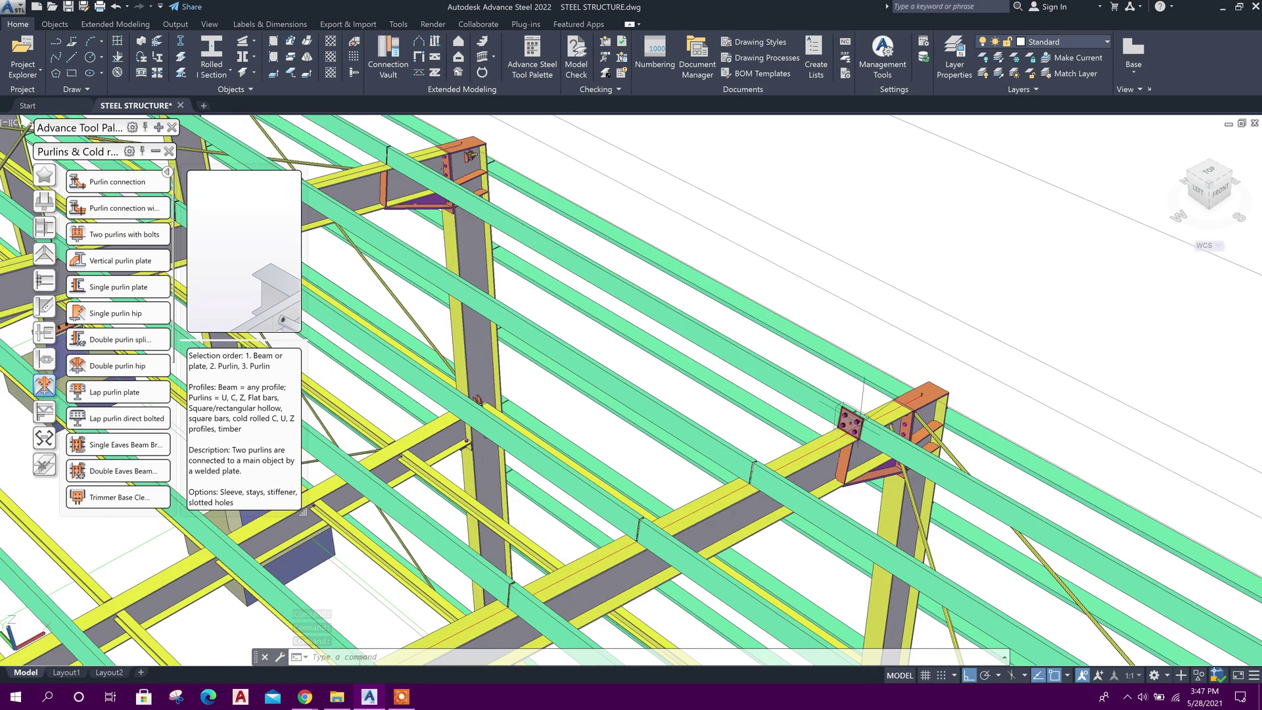
pyautogui.click(153, 151)
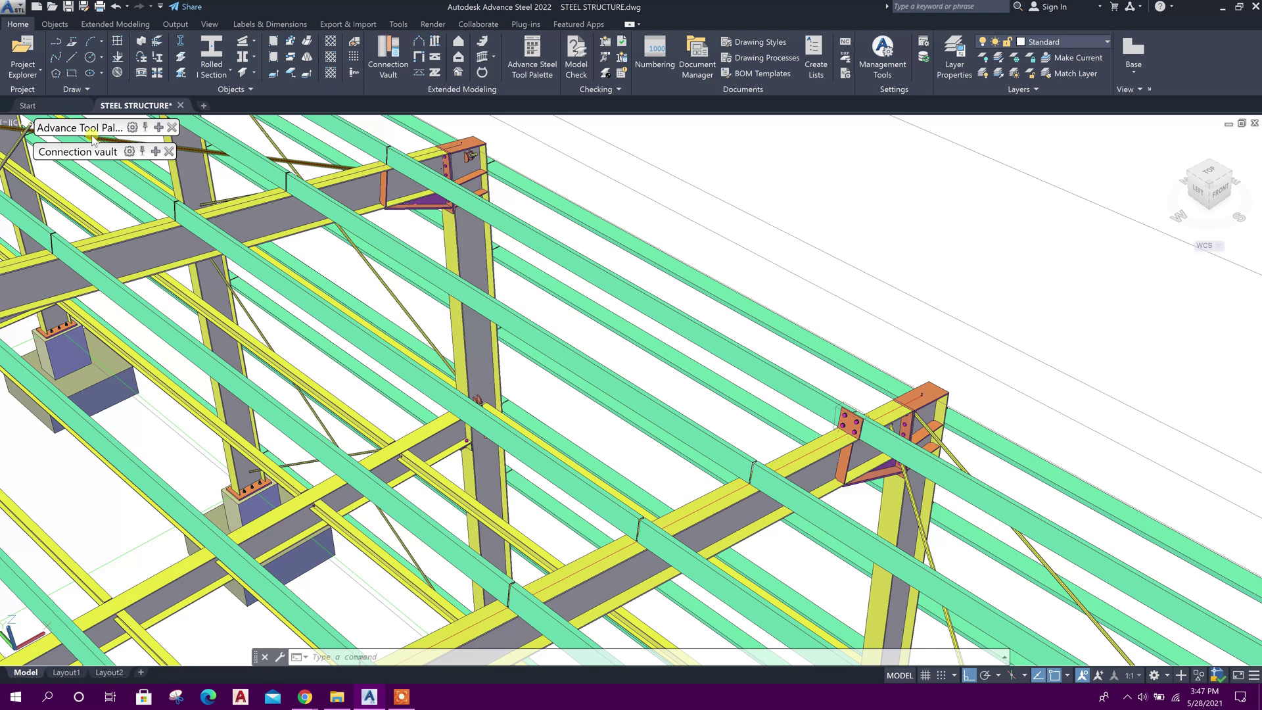
pyautogui.click(158, 127)
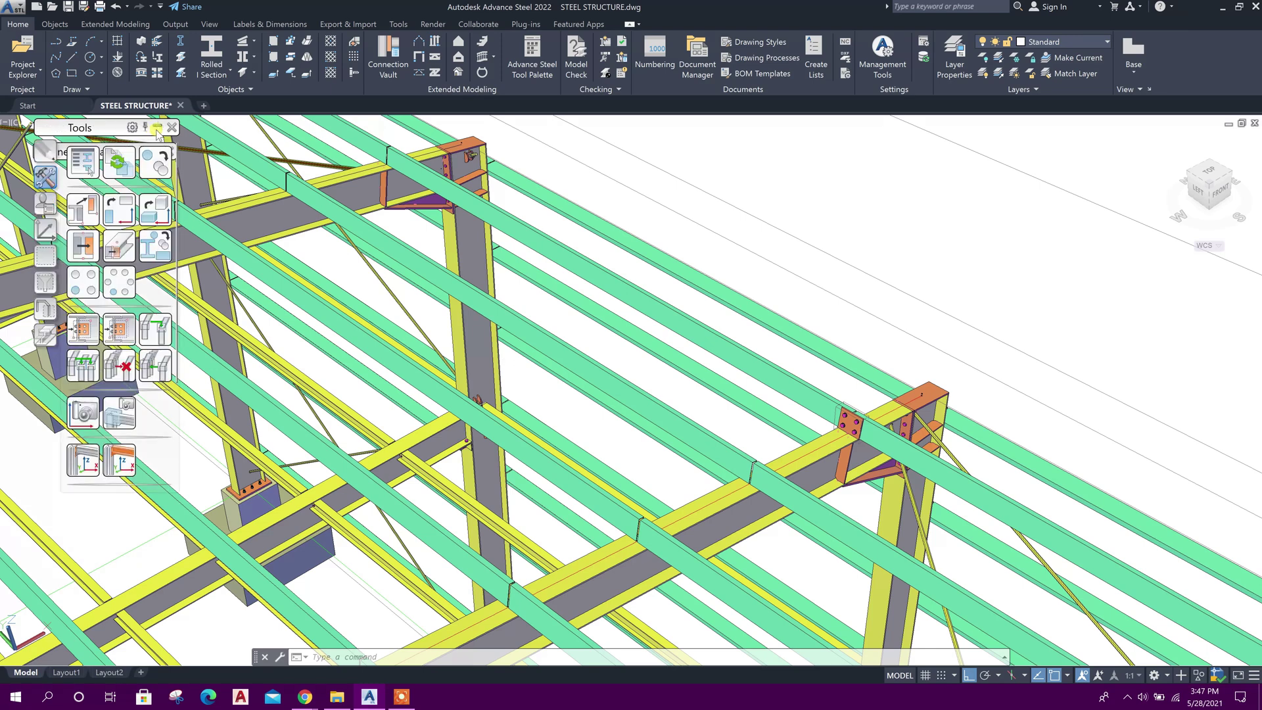
pyautogui.click(124, 277)
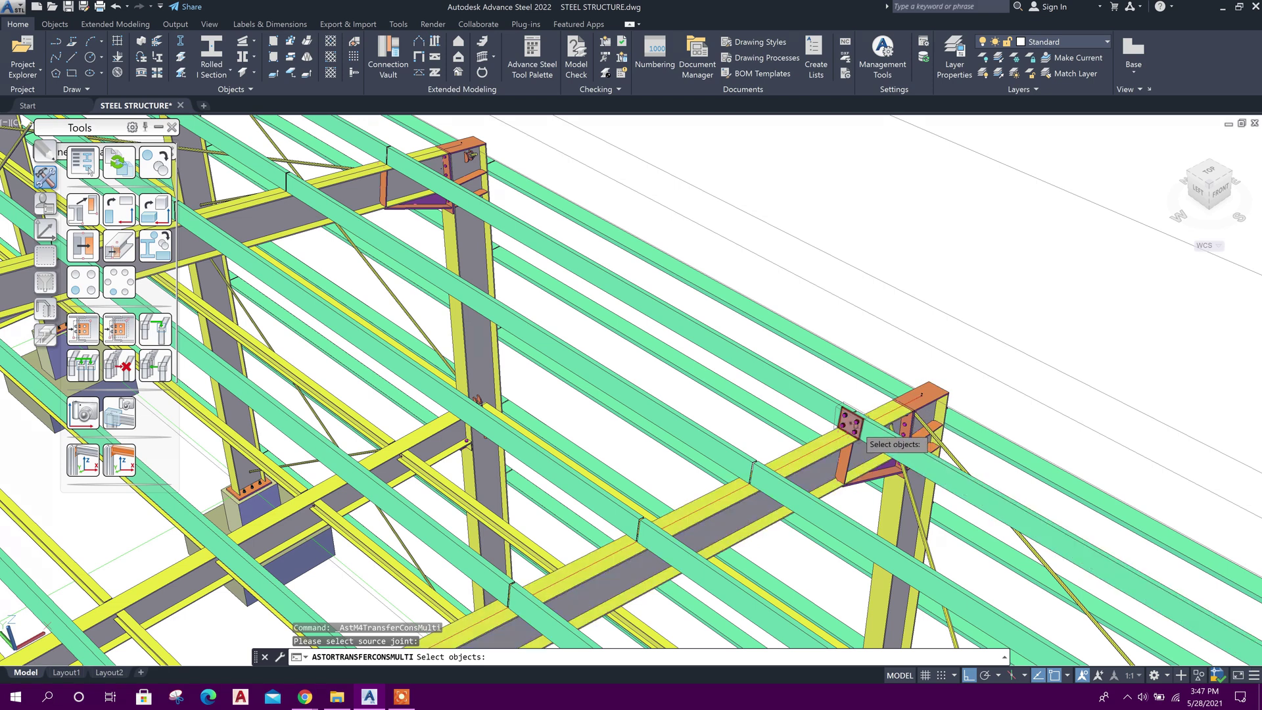
pyautogui.click(853, 426)
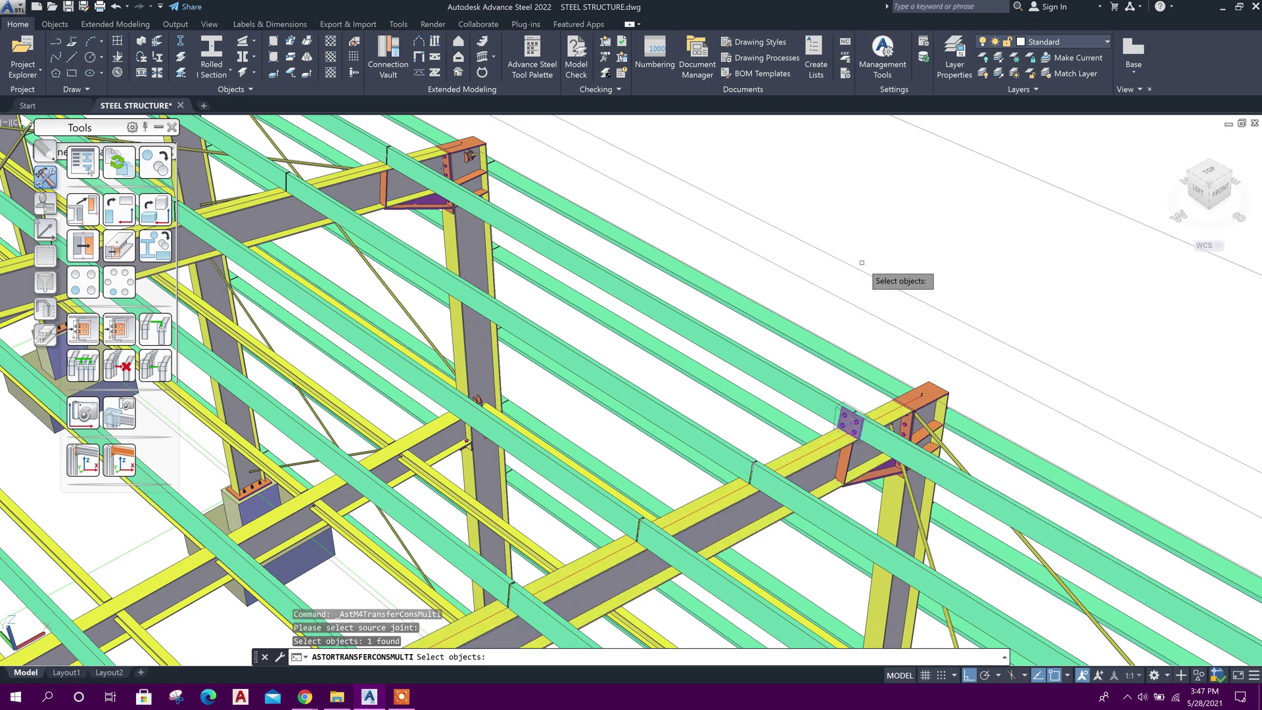
pyautogui.press('Return')
pyautogui.moveTo(616, 222); pyautogui.dragTo(886, 375, button='middle')
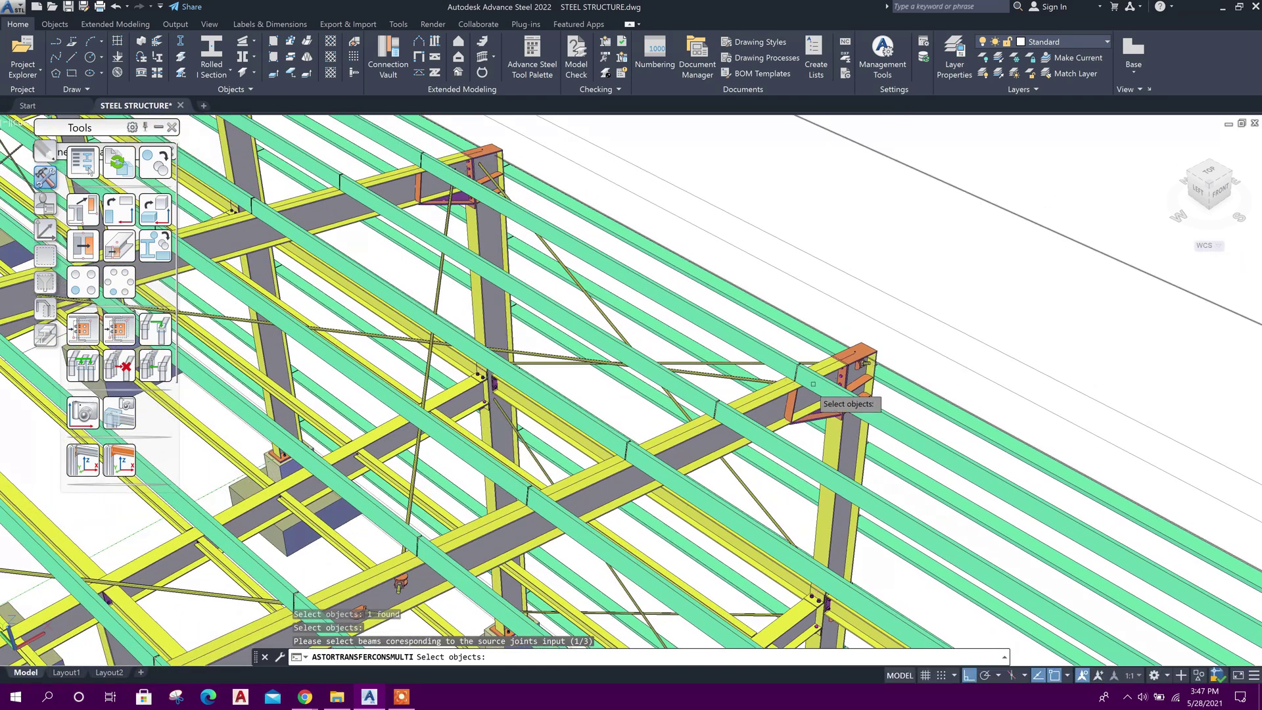
pyautogui.click(770, 401)
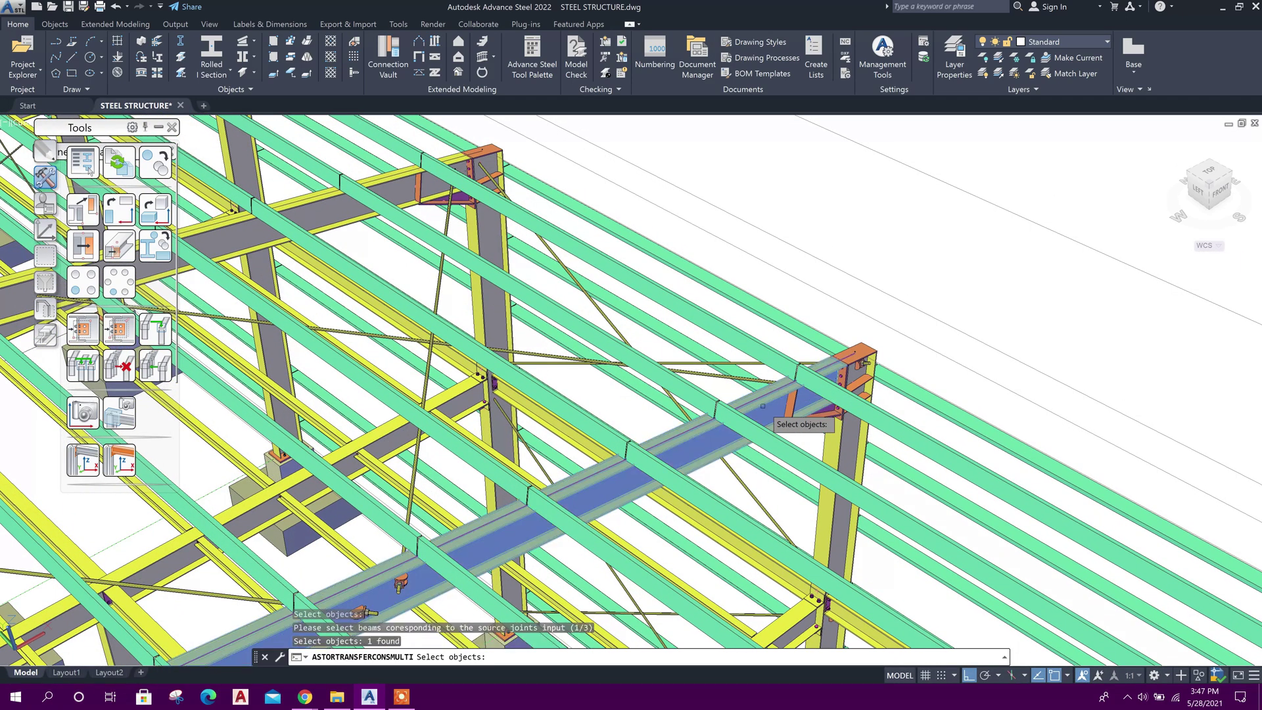
# Step: Pick the ten purlins meeting the front side of the third frame's rafter as the transfer's first purlin set
pyautogui.click(815, 401)
pyautogui.click(762, 447)
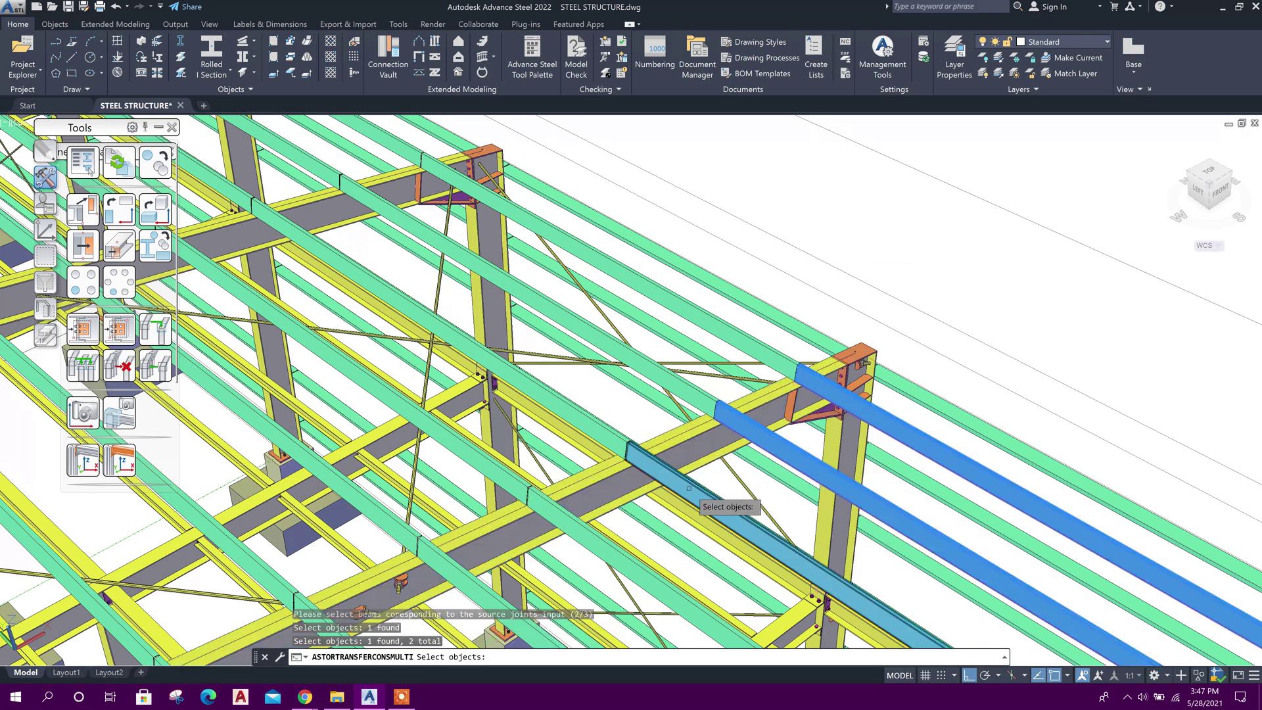
pyautogui.click(702, 482)
pyautogui.scroll(-2, 796, 297)
pyautogui.click(634, 501)
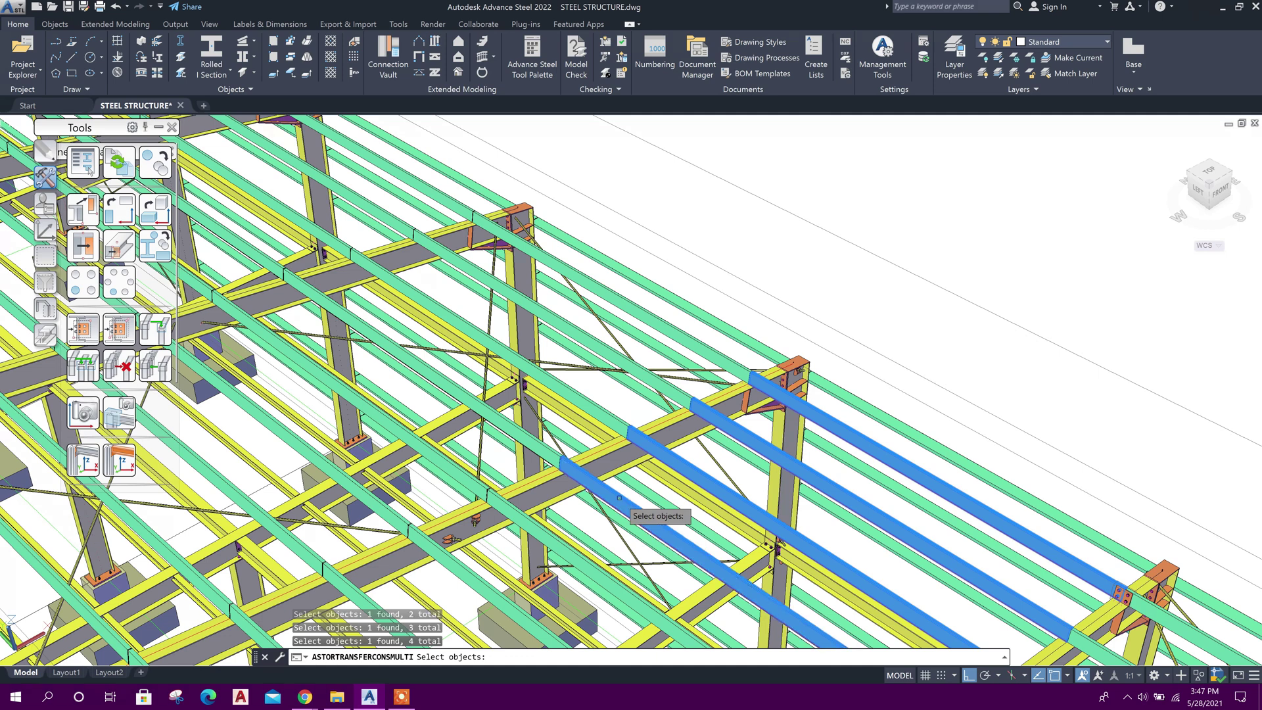
pyautogui.click(572, 544)
pyautogui.click(445, 556)
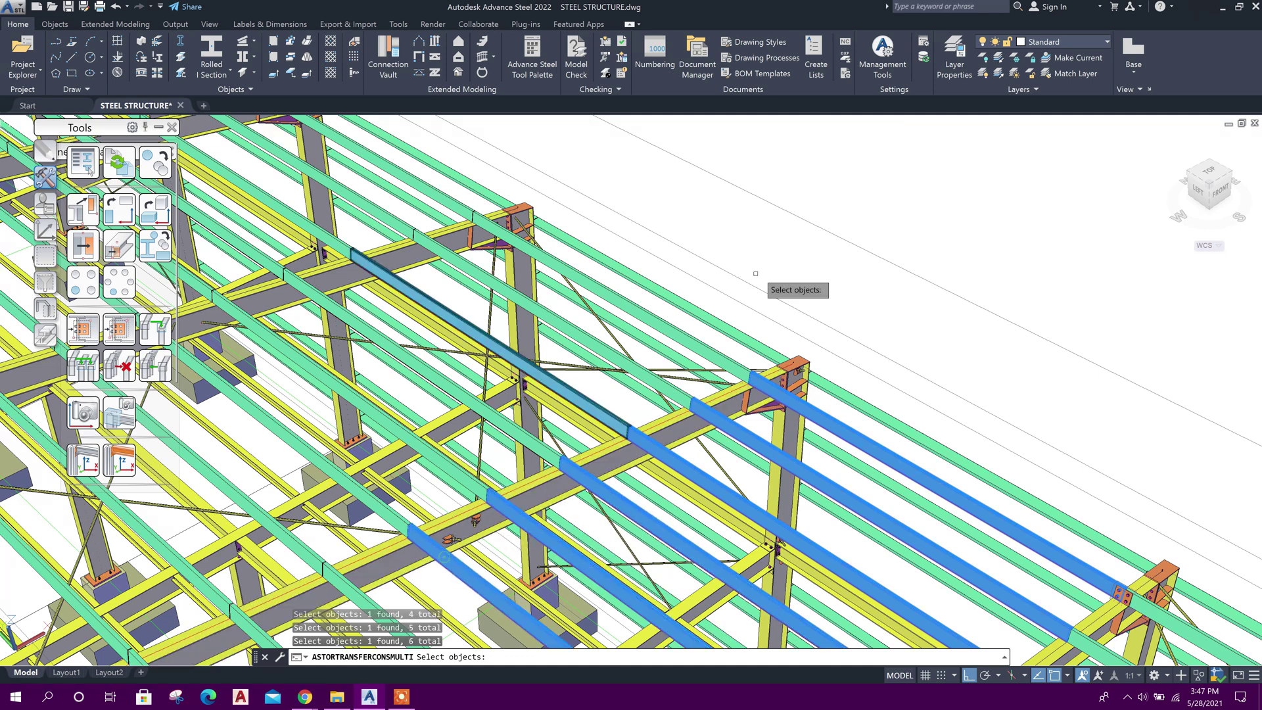
pyautogui.scroll(-2, 613, 363)
pyautogui.click(495, 576)
pyautogui.click(420, 578)
pyautogui.click(332, 592)
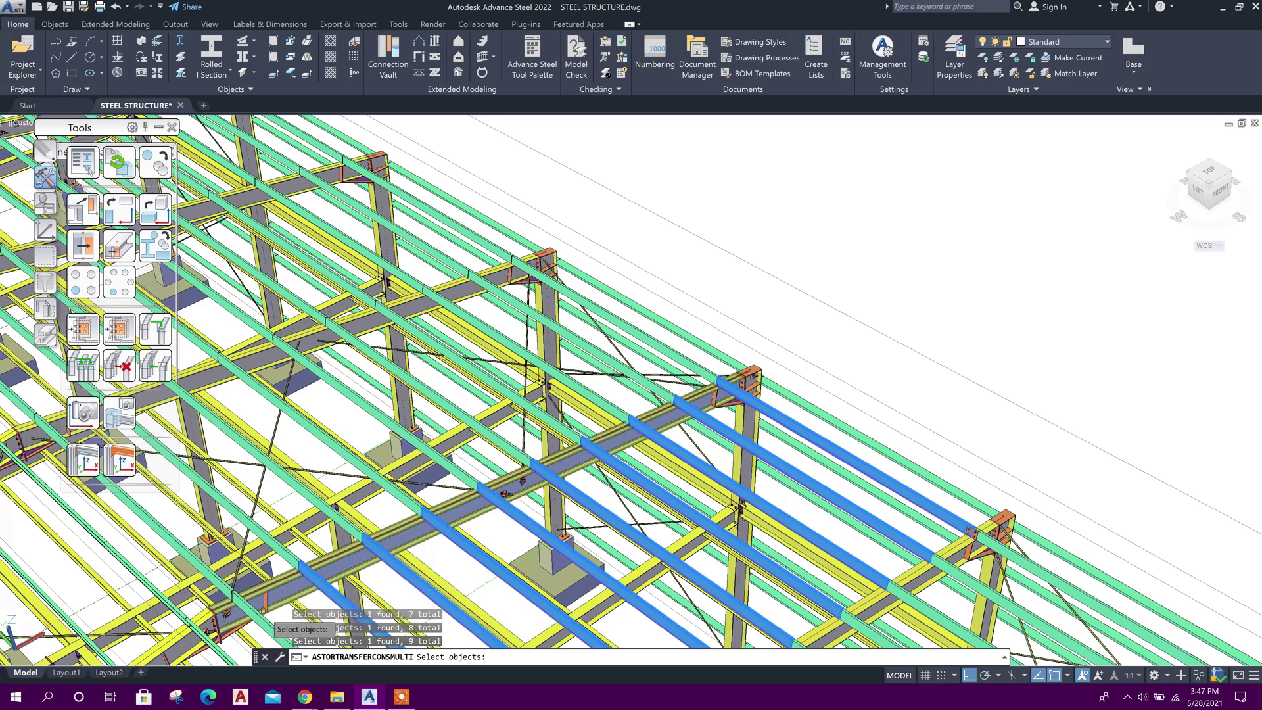
pyautogui.click(261, 611)
pyautogui.press('Return')
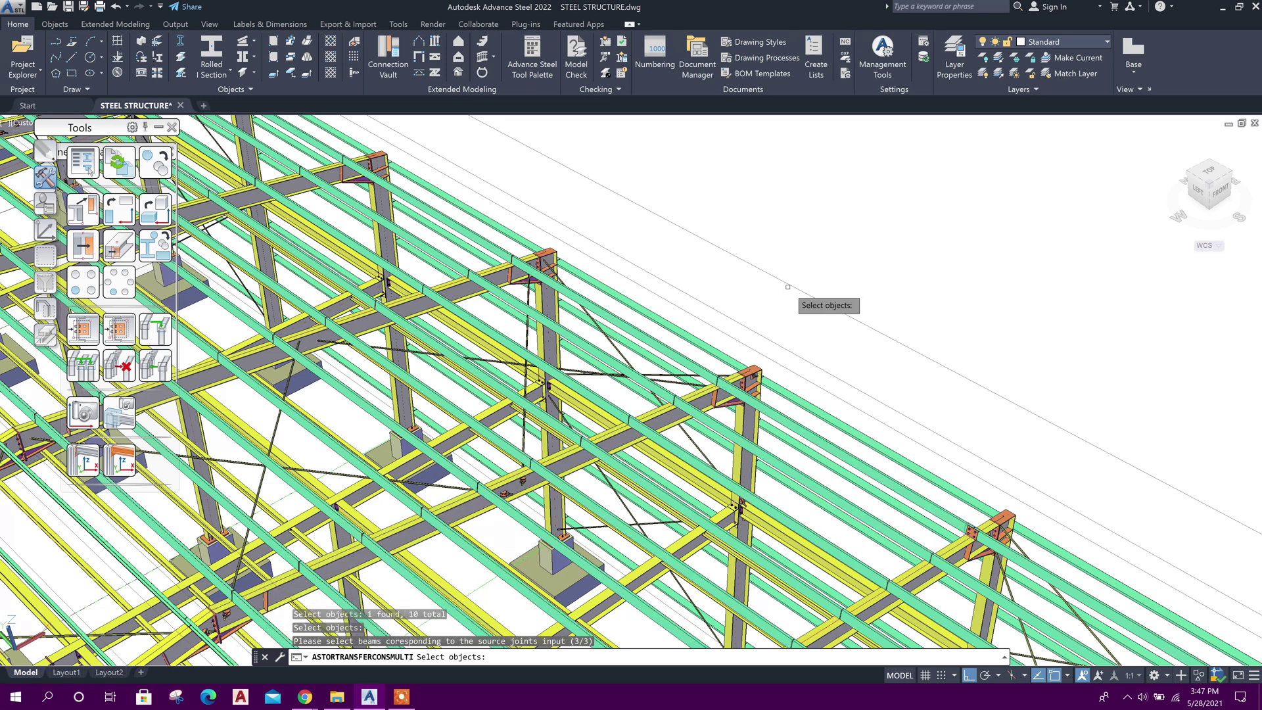
# Step: Pick the matching purlins between the third and fourth frames as the second set and complete the splice plate transfer
pyautogui.click(693, 367)
pyautogui.click(692, 368)
pyautogui.click(659, 391)
pyautogui.click(623, 409)
pyautogui.click(570, 433)
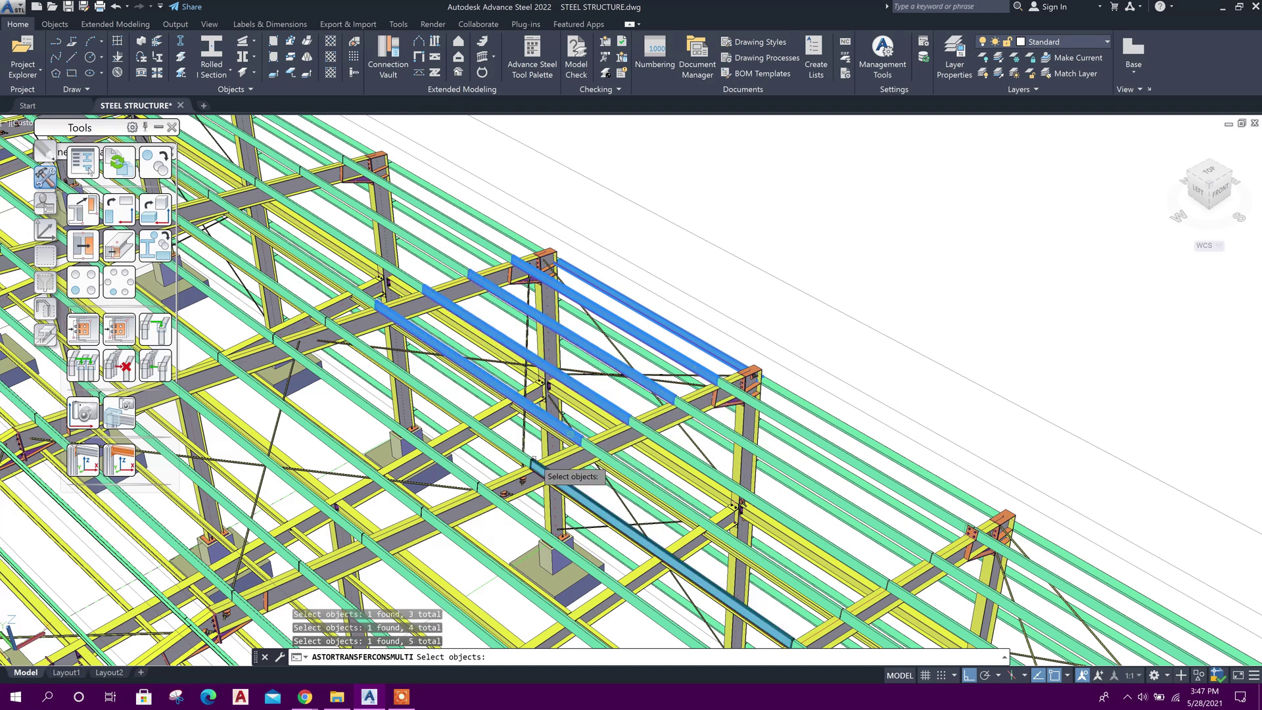
pyautogui.click(531, 459)
pyautogui.click(449, 480)
pyautogui.click(403, 499)
pyautogui.click(342, 523)
pyautogui.click(273, 552)
pyautogui.click(201, 553)
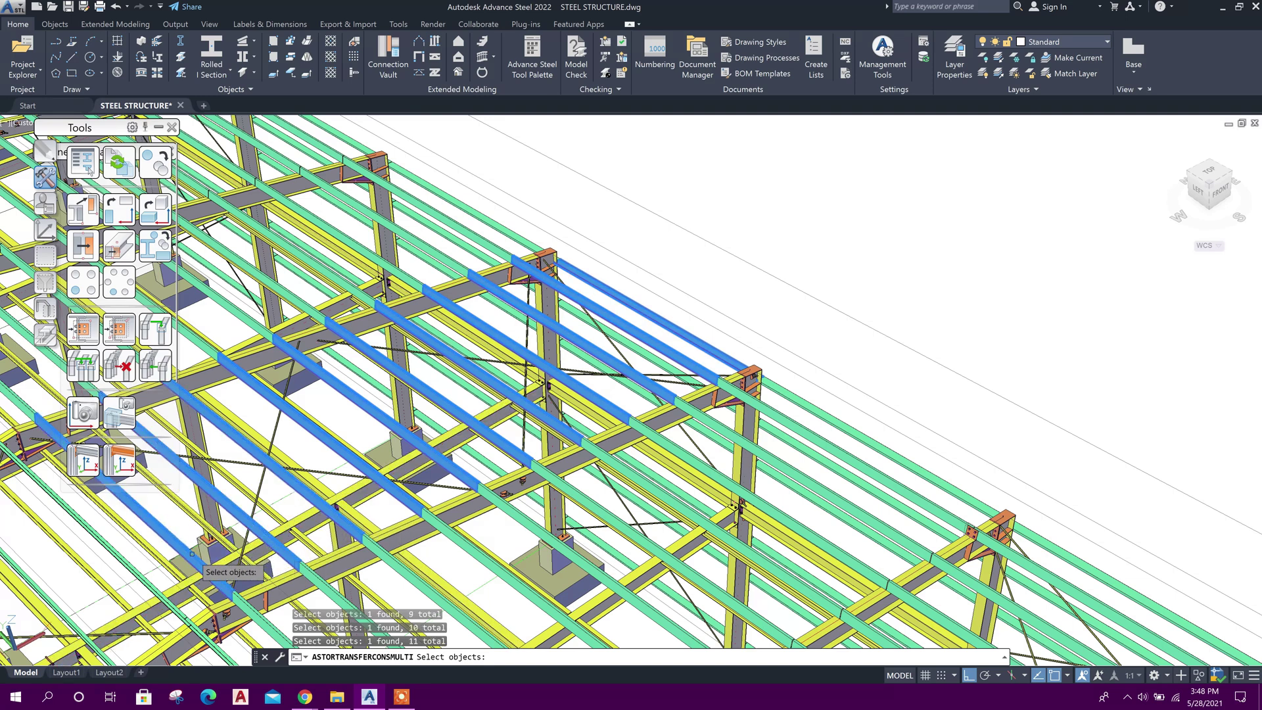
pyautogui.press('Return')
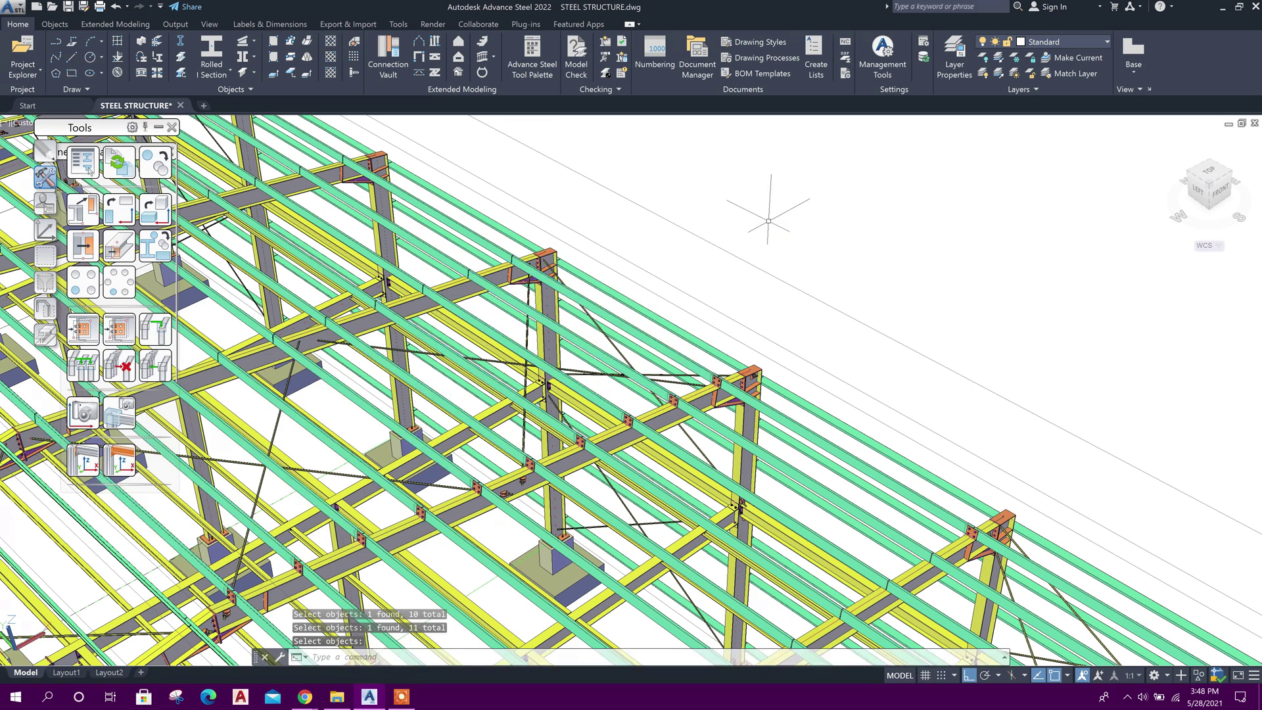
# Step: Select the remaining interior rafters on the near slope as target beams for another splice plate transfer, skipping the third frame
pyautogui.moveTo(871, 381); pyautogui.dragTo(838, 261, button='middle')
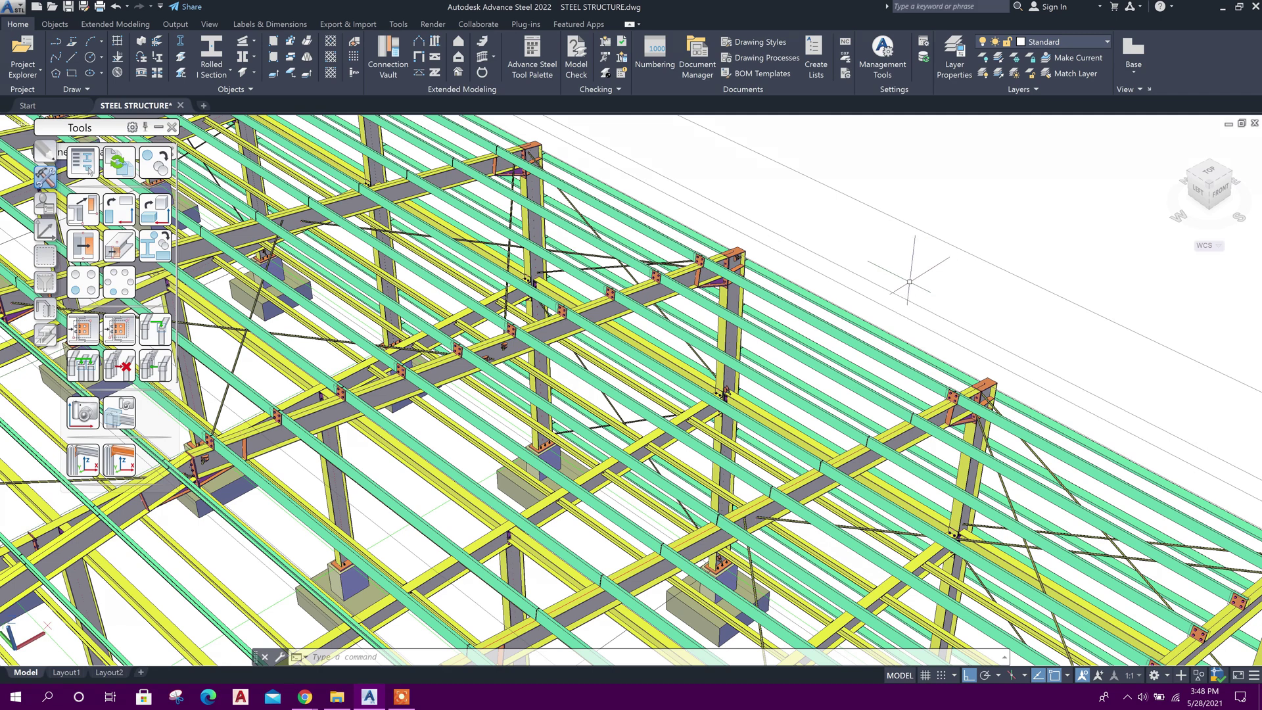
pyautogui.scroll(-2, 772, 234)
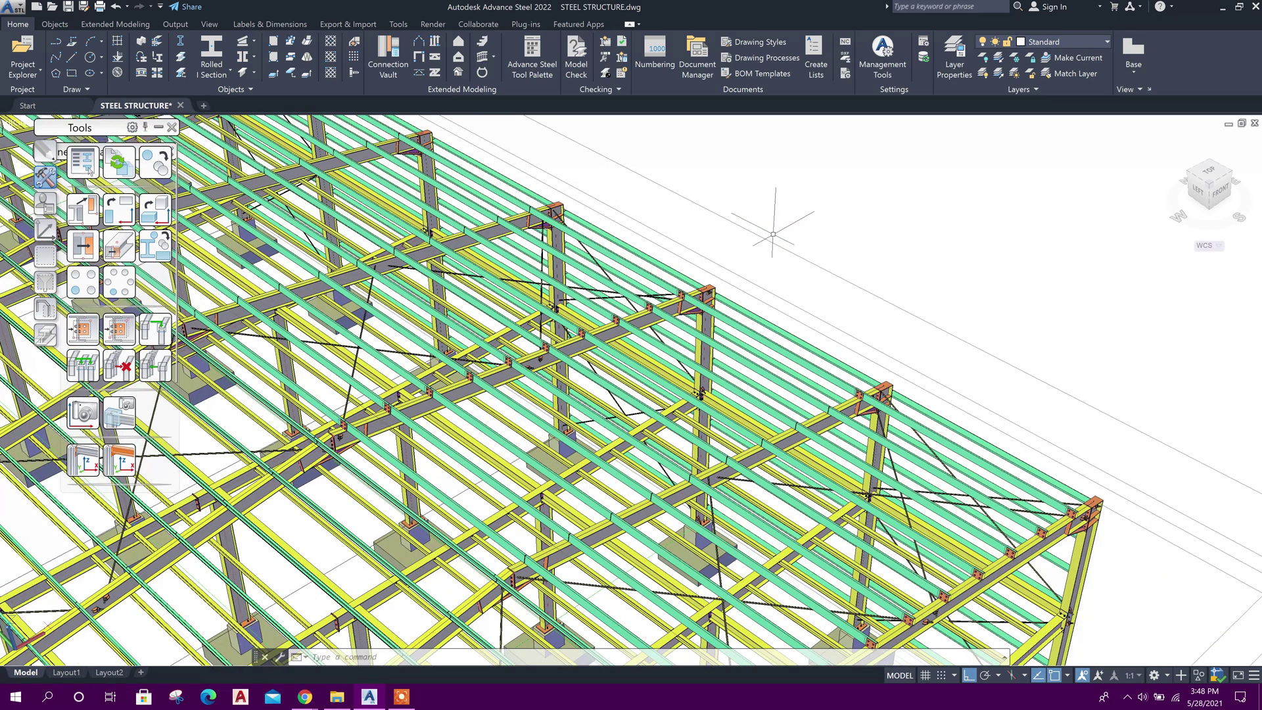
pyautogui.moveTo(840, 210); pyautogui.dragTo(870, 157, button='middle')
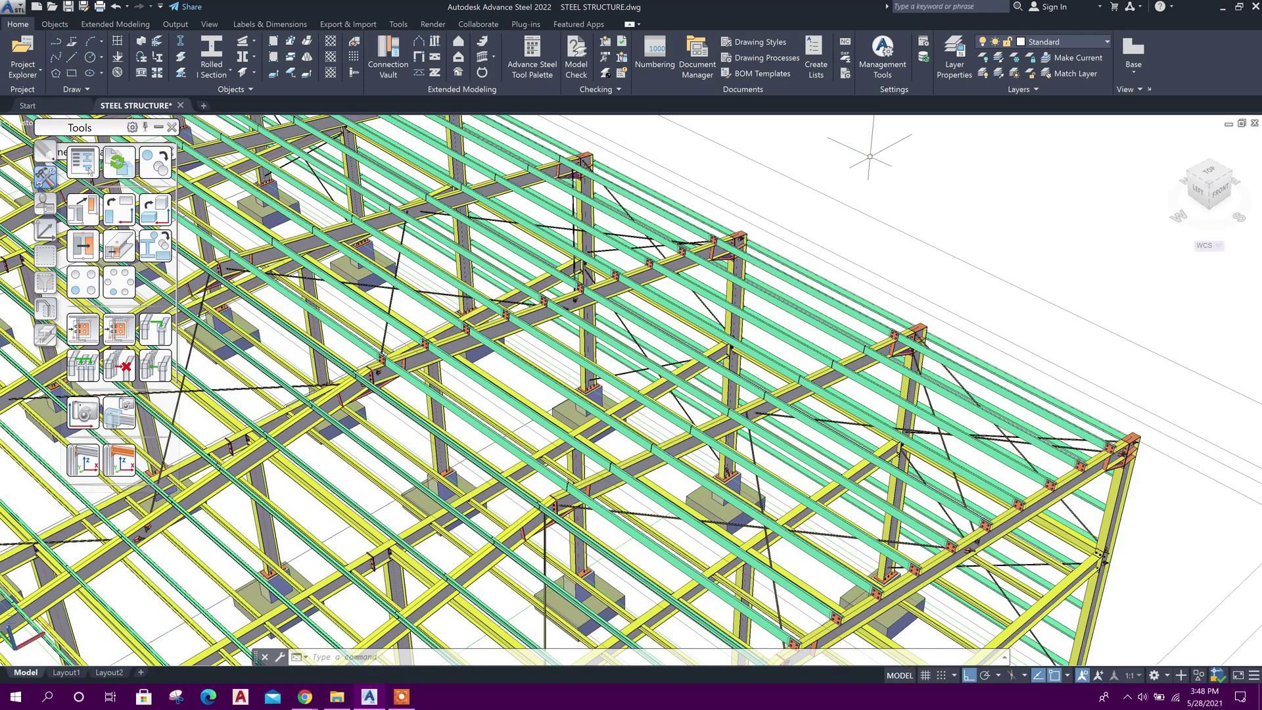
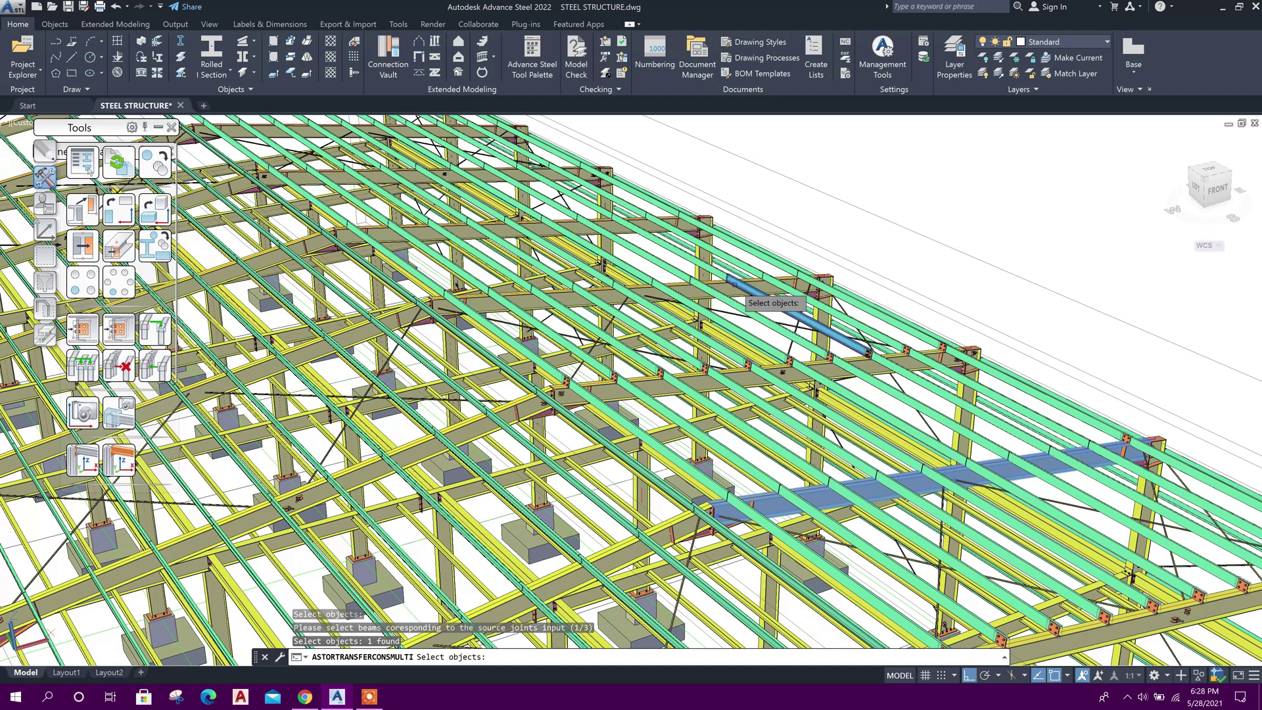
pyautogui.click(726, 287)
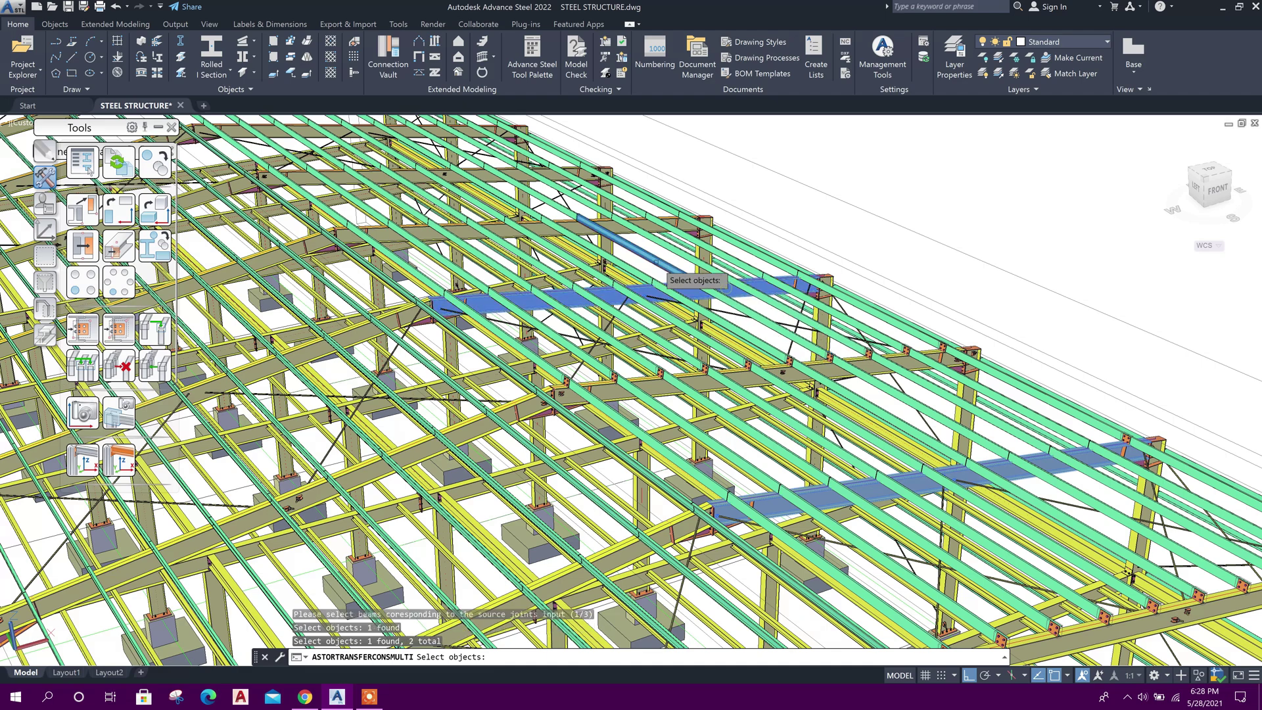
pyautogui.click(621, 229)
pyautogui.moveTo(759, 181); pyautogui.dragTo(901, 281, button='middle')
pyautogui.click(601, 262)
pyautogui.click(518, 213)
pyautogui.click(443, 169)
pyautogui.click(385, 134)
# Step: Add the eight interior rafters on the opposite slope to the transfer's target beams and accept the selection
pyautogui.moveTo(1033, 345); pyautogui.dragTo(1096, 189, button='middle')
pyautogui.click(941, 450)
pyautogui.click(740, 352)
pyautogui.click(570, 264)
pyautogui.click(451, 208)
pyautogui.moveTo(388, 253); pyautogui.dragTo(727, 431, button='middle')
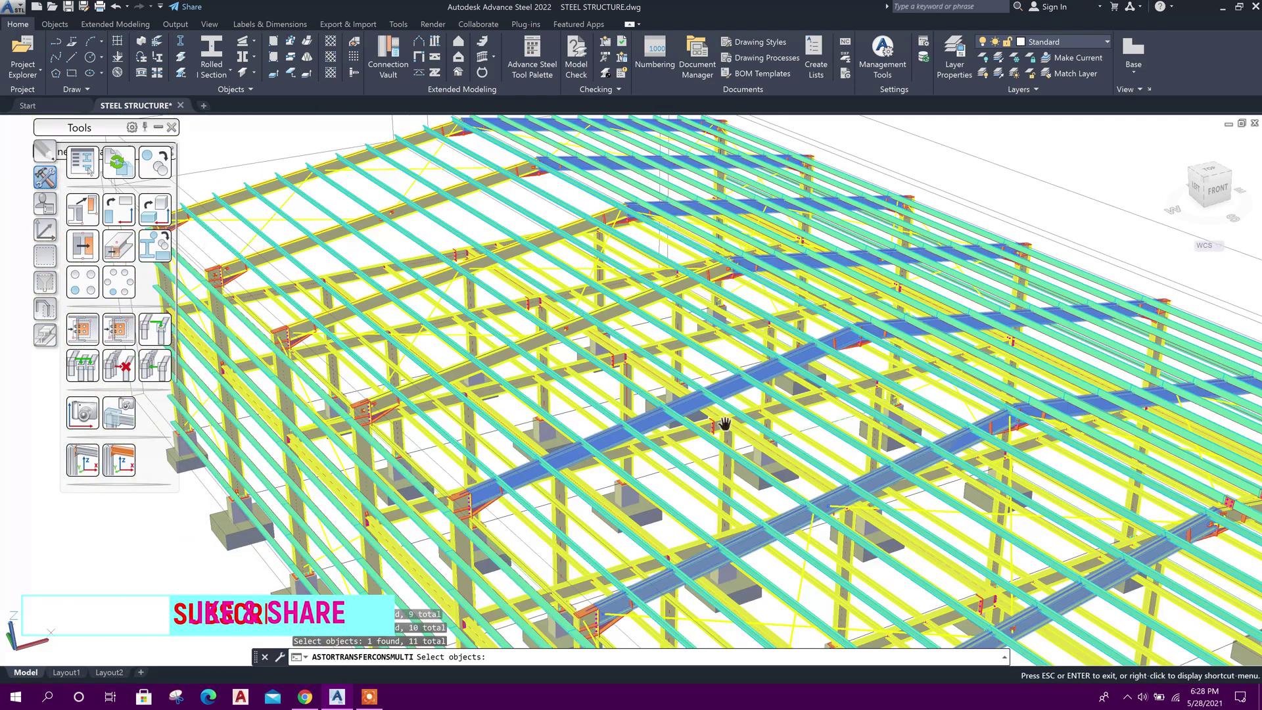
pyautogui.click(613, 306)
pyautogui.click(514, 252)
pyautogui.click(447, 211)
pyautogui.click(425, 188)
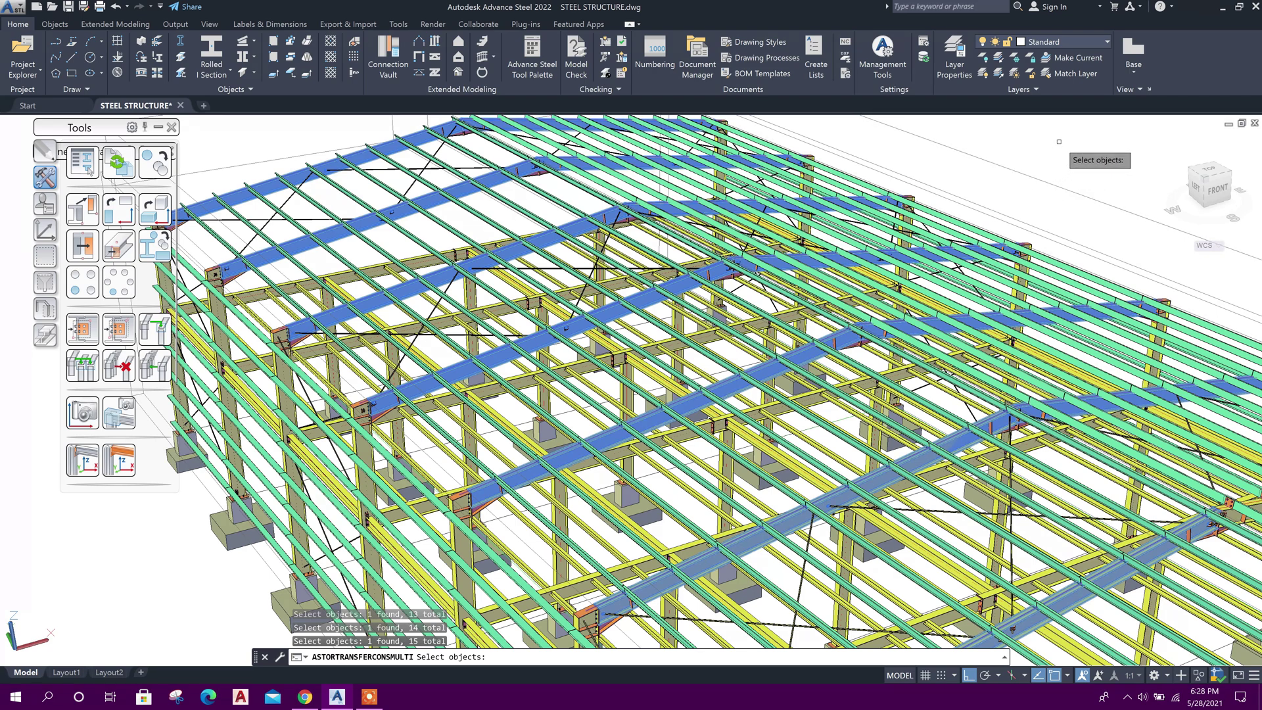
pyautogui.press('Return')
# Step: Select the ten near-slope purlins between the front and second frames for the transfer's first purlin set
pyautogui.moveTo(1077, 155); pyautogui.dragTo(670, 175, button='middle')
pyautogui.moveTo(1063, 398); pyautogui.dragTo(948, 318, button='middle')
pyautogui.scroll(-3, 947, 318)
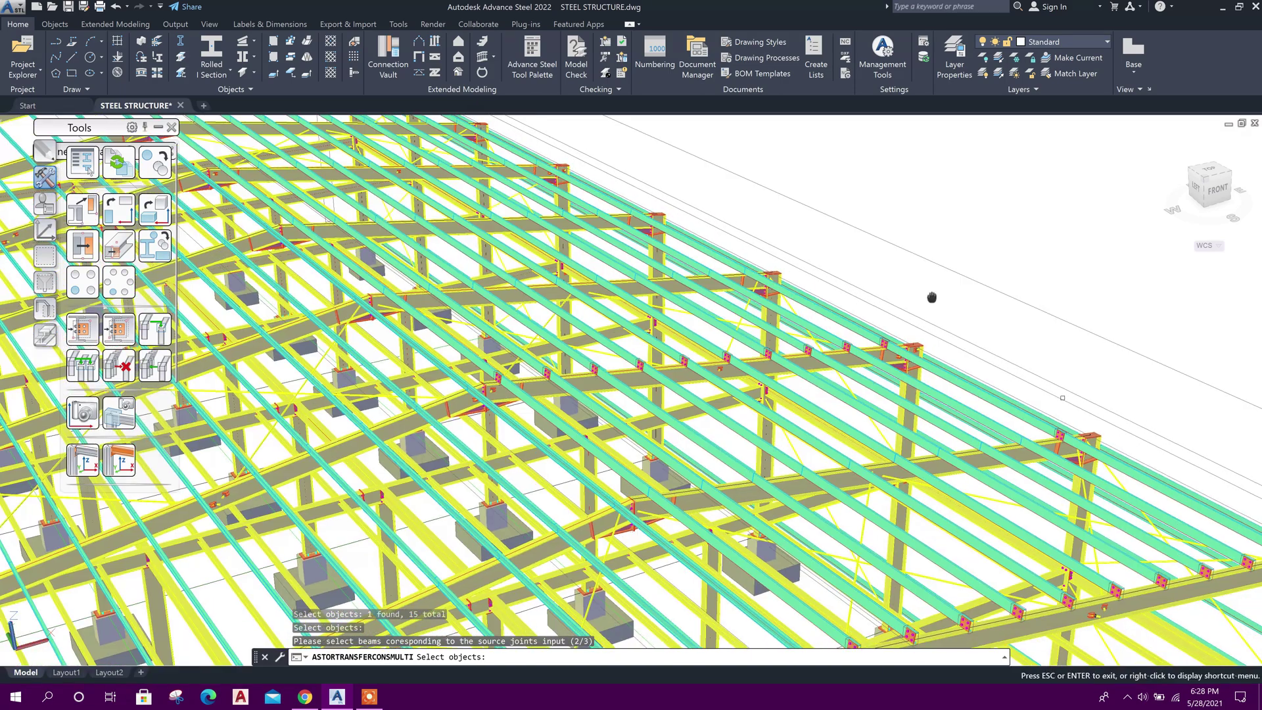
pyautogui.press('Escape')
pyautogui.click(1084, 503)
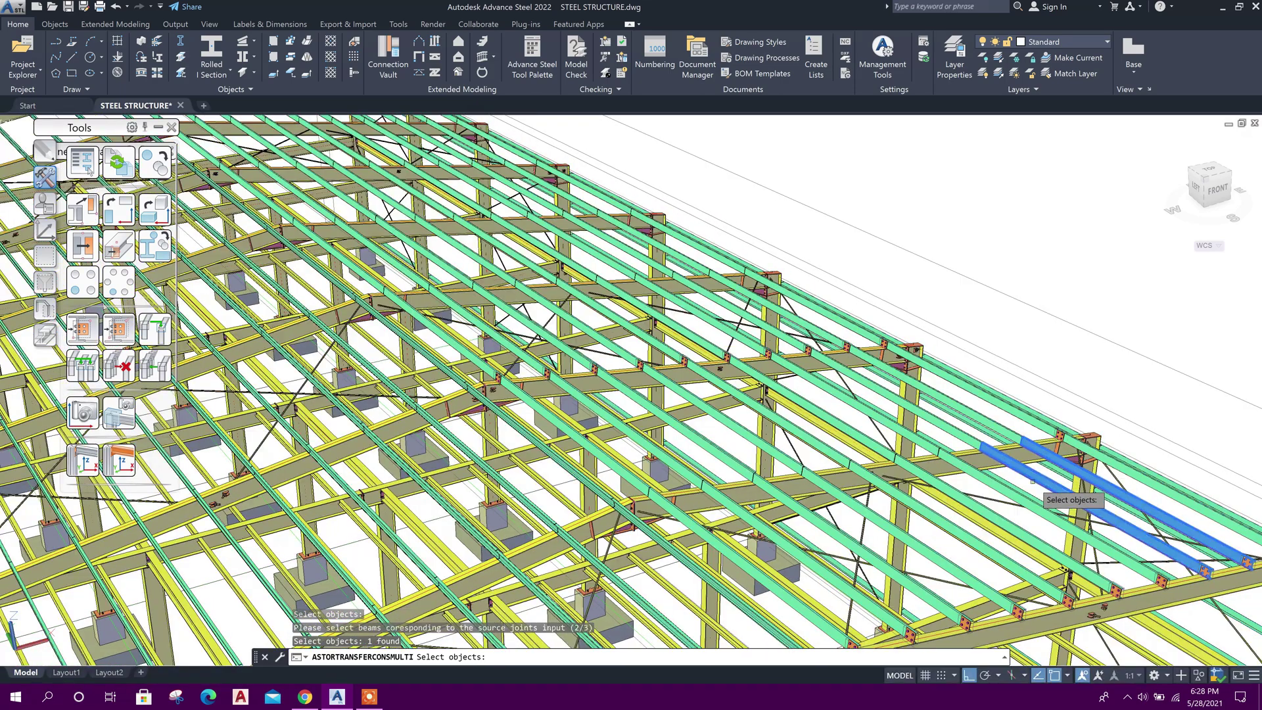
pyautogui.click(1130, 498)
pyautogui.click(1026, 506)
pyautogui.click(933, 516)
pyautogui.click(892, 528)
pyautogui.click(848, 541)
pyautogui.click(802, 555)
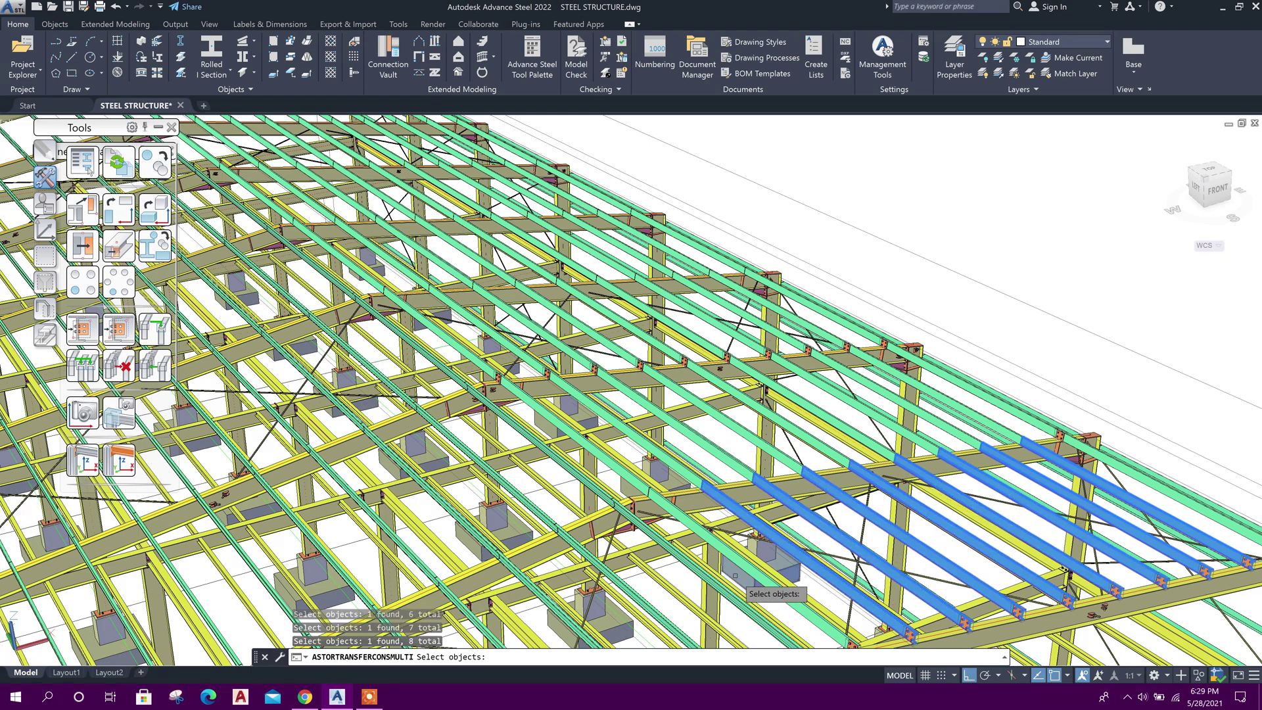
pyautogui.moveTo(1000, 339); pyautogui.dragTo(1038, 218, button='middle')
pyautogui.click(781, 439)
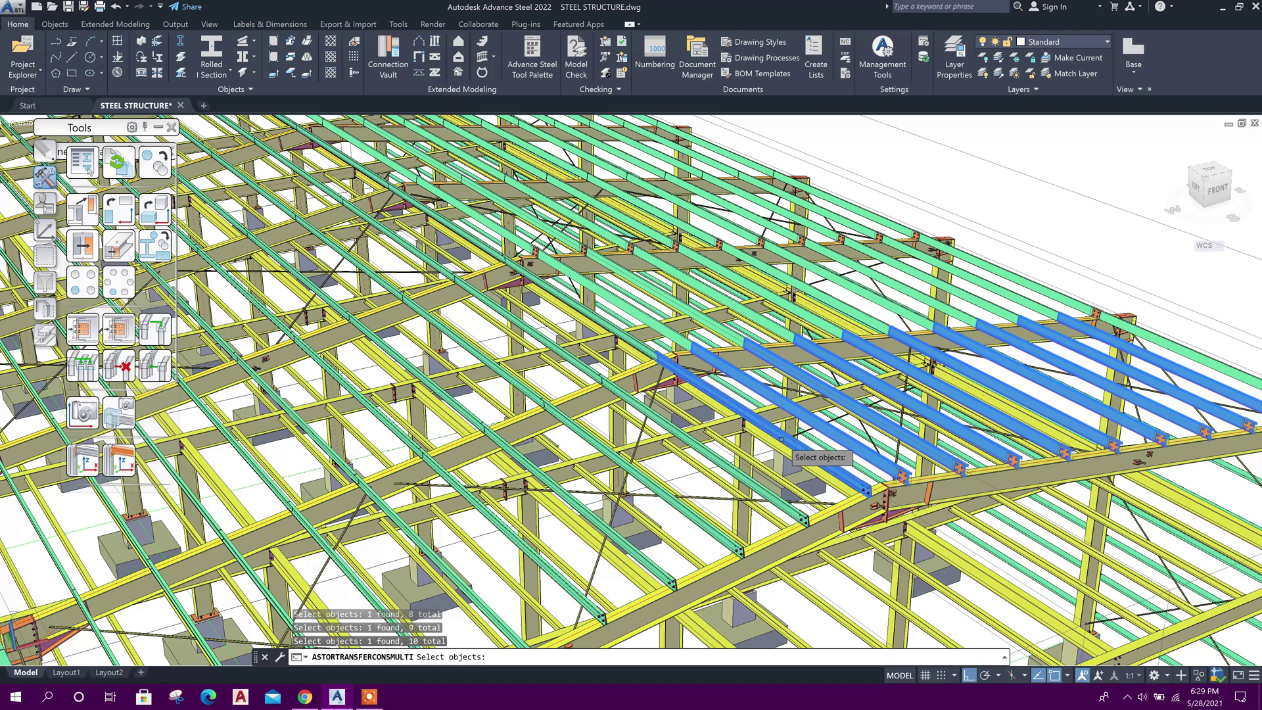
# Step: Add the opposite-slope purlins between the front and second frames to the first purlin set
pyautogui.click(731, 476)
pyautogui.click(675, 502)
pyautogui.click(635, 544)
pyautogui.click(542, 564)
pyautogui.moveTo(718, 483); pyautogui.dragTo(884, 383, button='middle')
pyautogui.click(786, 365)
pyautogui.click(739, 398)
pyautogui.click(672, 430)
pyautogui.click(605, 464)
pyautogui.click(519, 494)
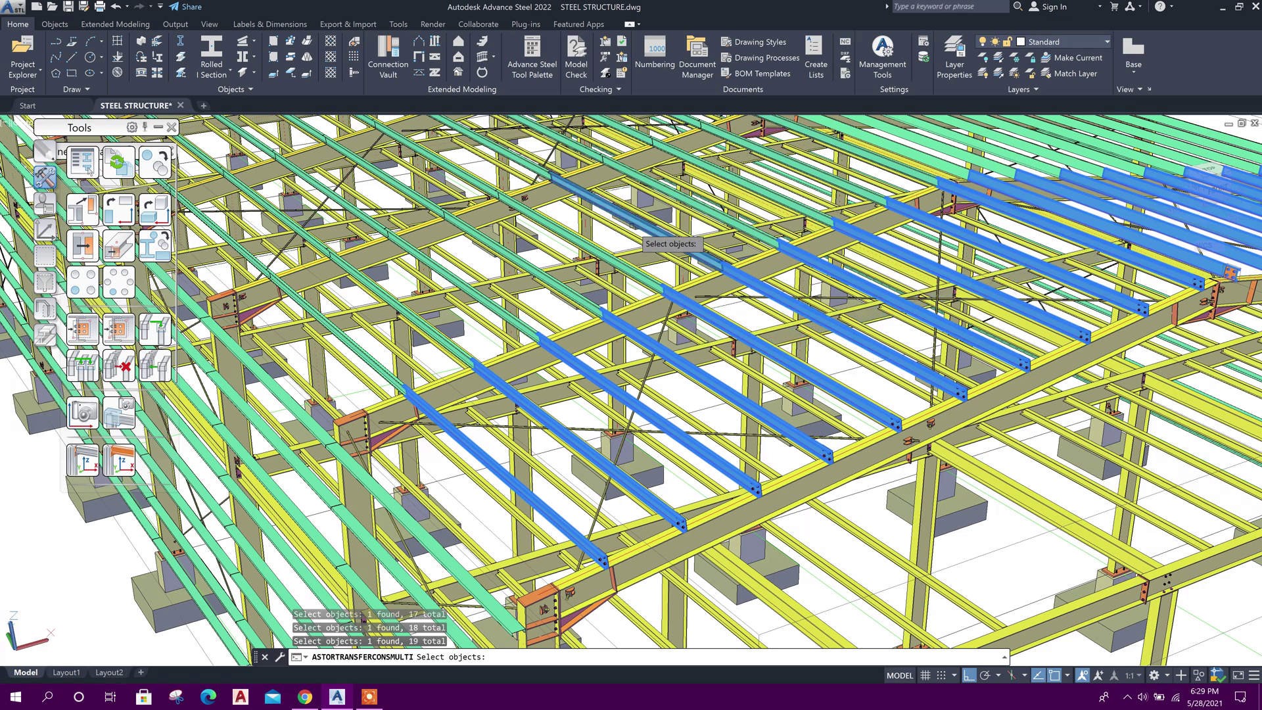
# Step: Add the purlins on both slopes between the third and fourth frames to the first purlin set
pyautogui.moveTo(868, 502); pyautogui.dragTo(900, 626, button='middle')
pyautogui.moveTo(1108, 133); pyautogui.dragTo(1025, 212, button='middle')
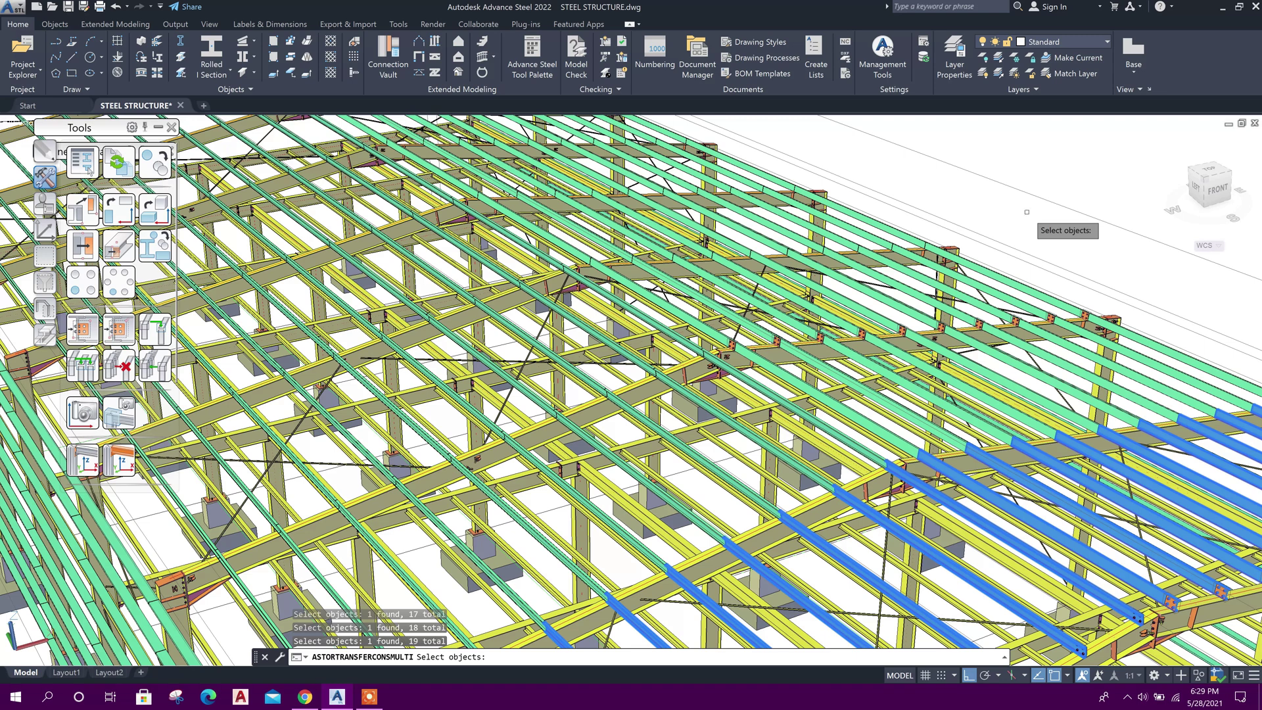
pyautogui.click(1038, 290)
pyautogui.click(986, 276)
pyautogui.click(920, 263)
pyautogui.click(897, 282)
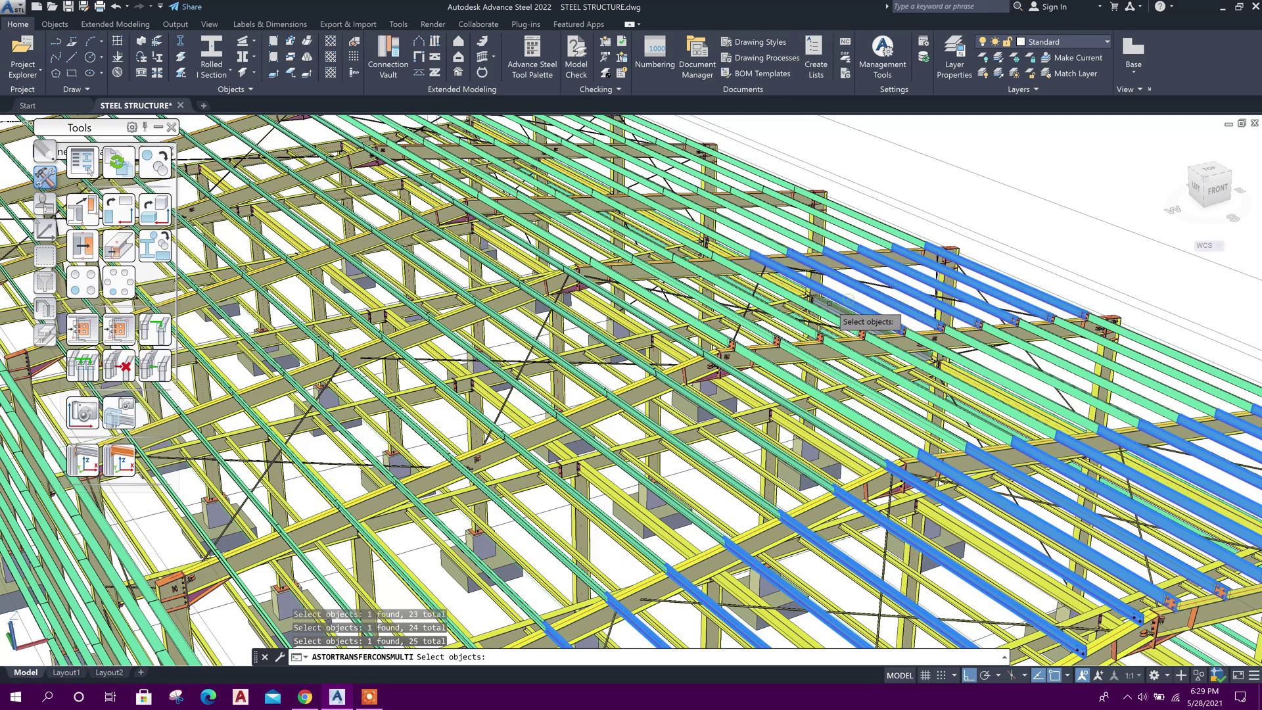
pyautogui.click(782, 314)
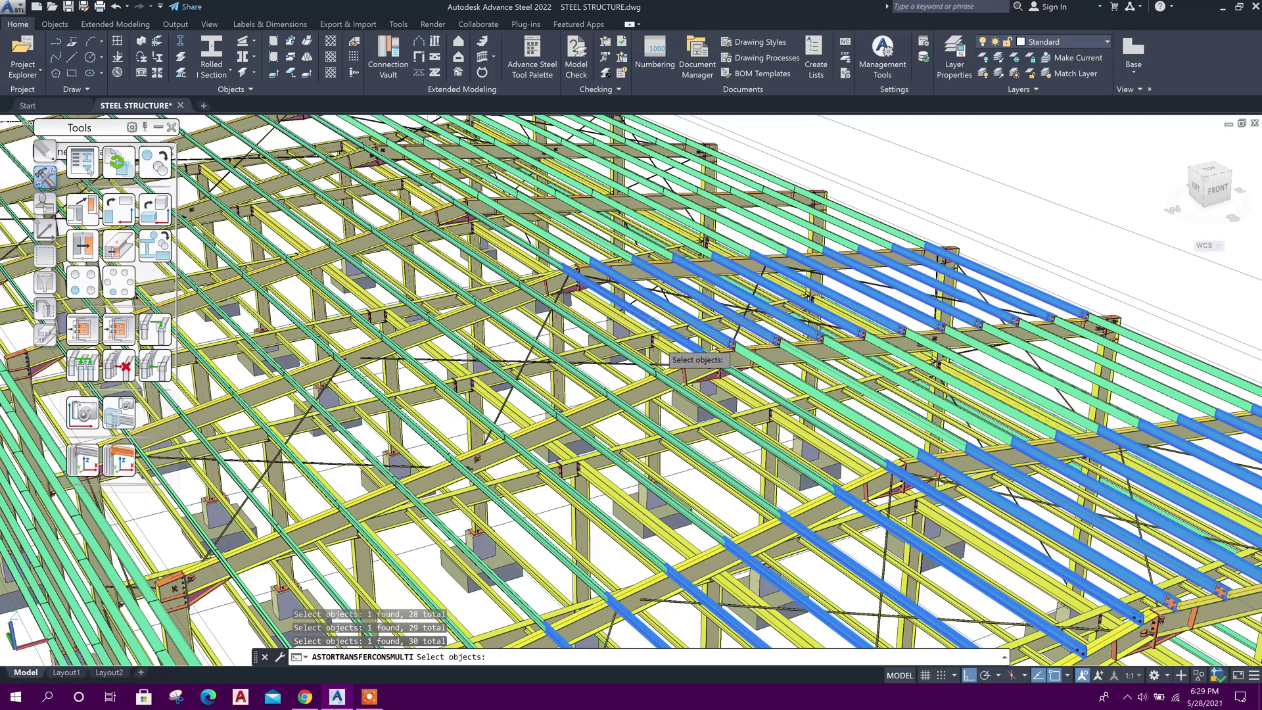
pyautogui.click(474, 351)
pyautogui.click(421, 366)
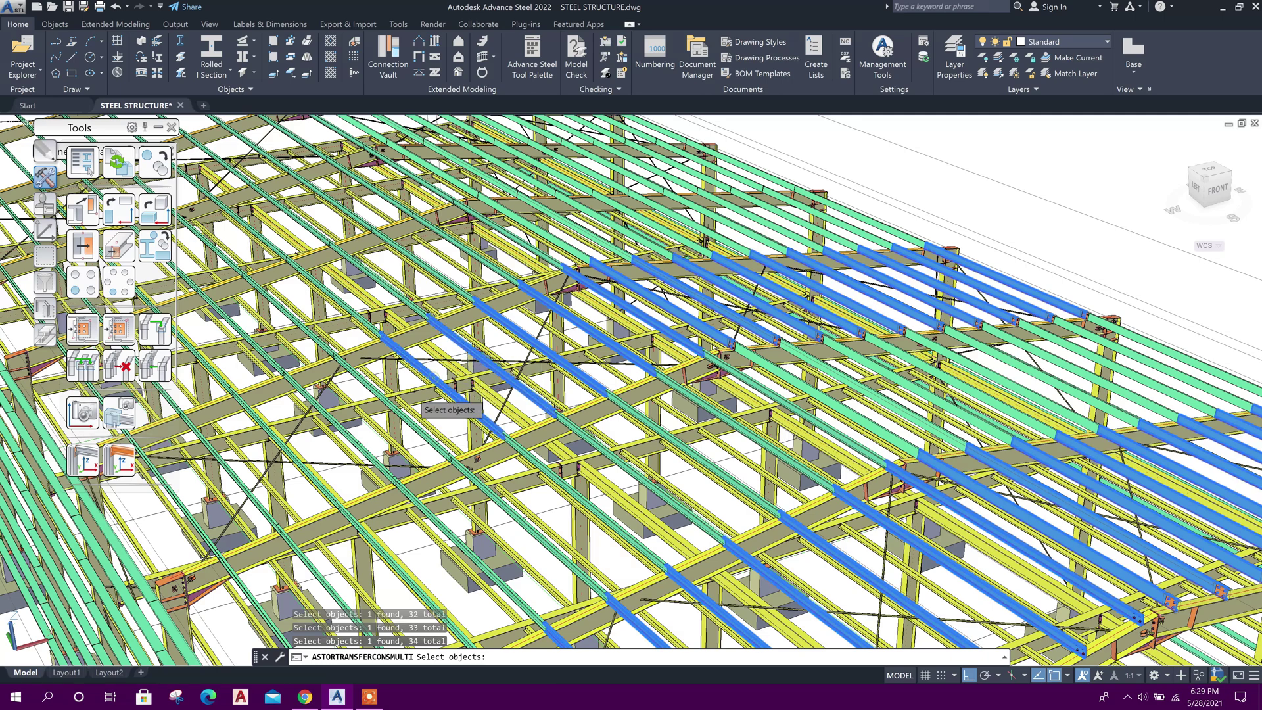
pyautogui.click(342, 428)
pyautogui.click(297, 447)
pyautogui.click(244, 470)
pyautogui.click(186, 492)
# Step: Add the purlins nearest the near-slope eave between the fifth and sixth frames to the first purlin set
pyautogui.moveTo(892, 183); pyautogui.dragTo(1043, 227, button='middle')
pyautogui.click(868, 223)
pyautogui.click(842, 225)
pyautogui.click(822, 230)
pyautogui.click(800, 236)
pyautogui.click(779, 242)
# Step: Switch to the top view and add the bay's remaining purlins across the ridge towards the opposite eave
pyautogui.moveTo(1205, 167); pyautogui.dragTo(1210, 173)
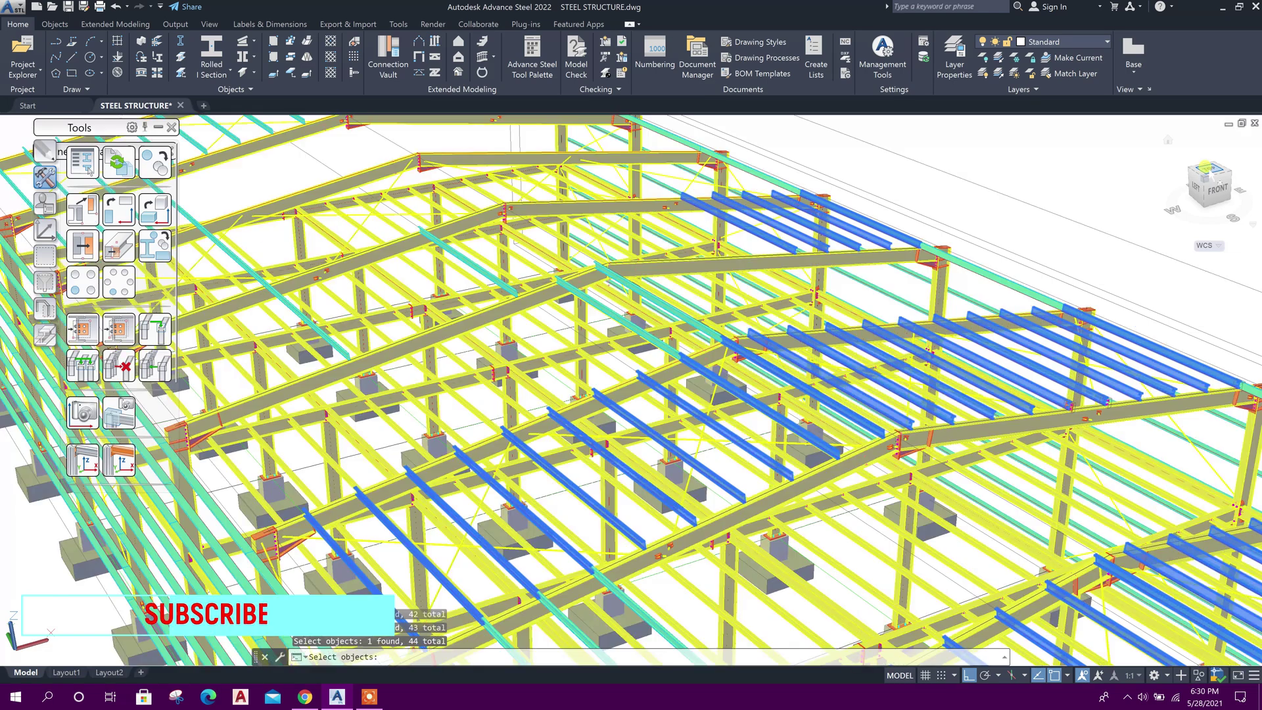
pyautogui.click(1205, 168)
pyautogui.scroll(4, 812, 303)
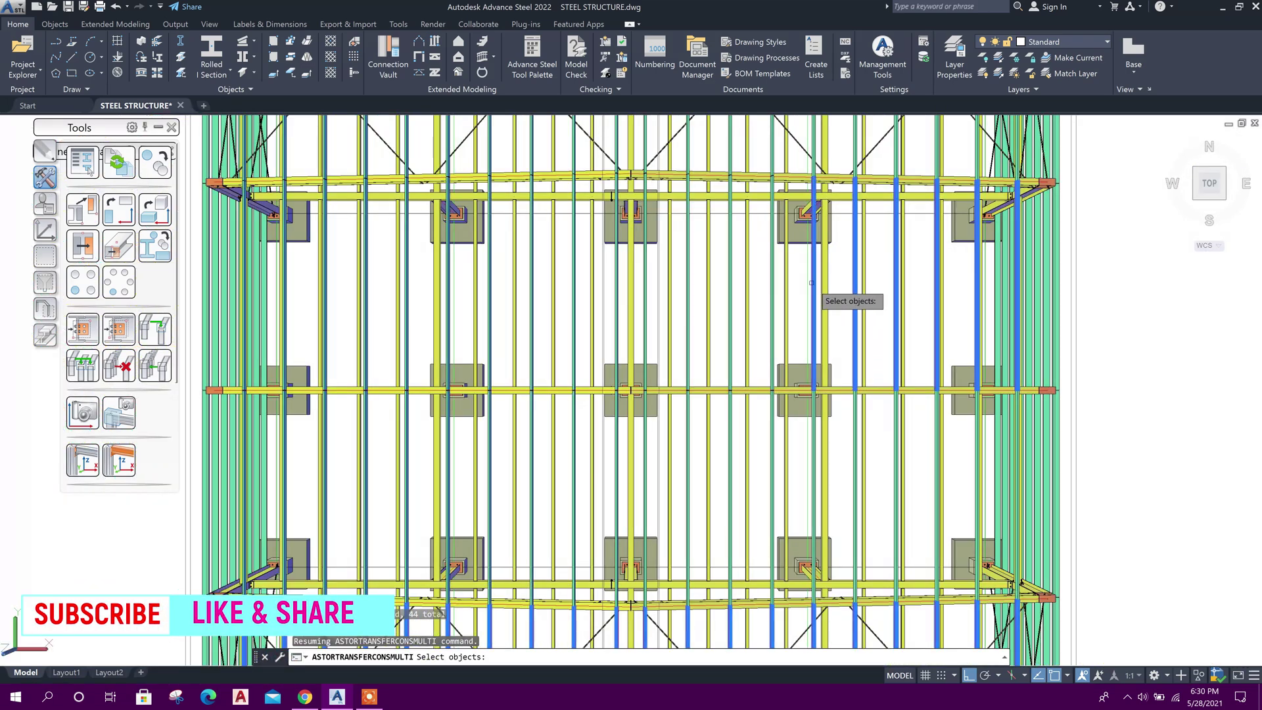
pyautogui.click(811, 283)
pyautogui.click(772, 296)
pyautogui.click(729, 288)
pyautogui.click(688, 288)
pyautogui.click(646, 290)
pyautogui.click(616, 294)
pyautogui.click(574, 301)
pyautogui.click(531, 314)
pyautogui.click(487, 318)
pyautogui.click(401, 314)
pyautogui.click(365, 327)
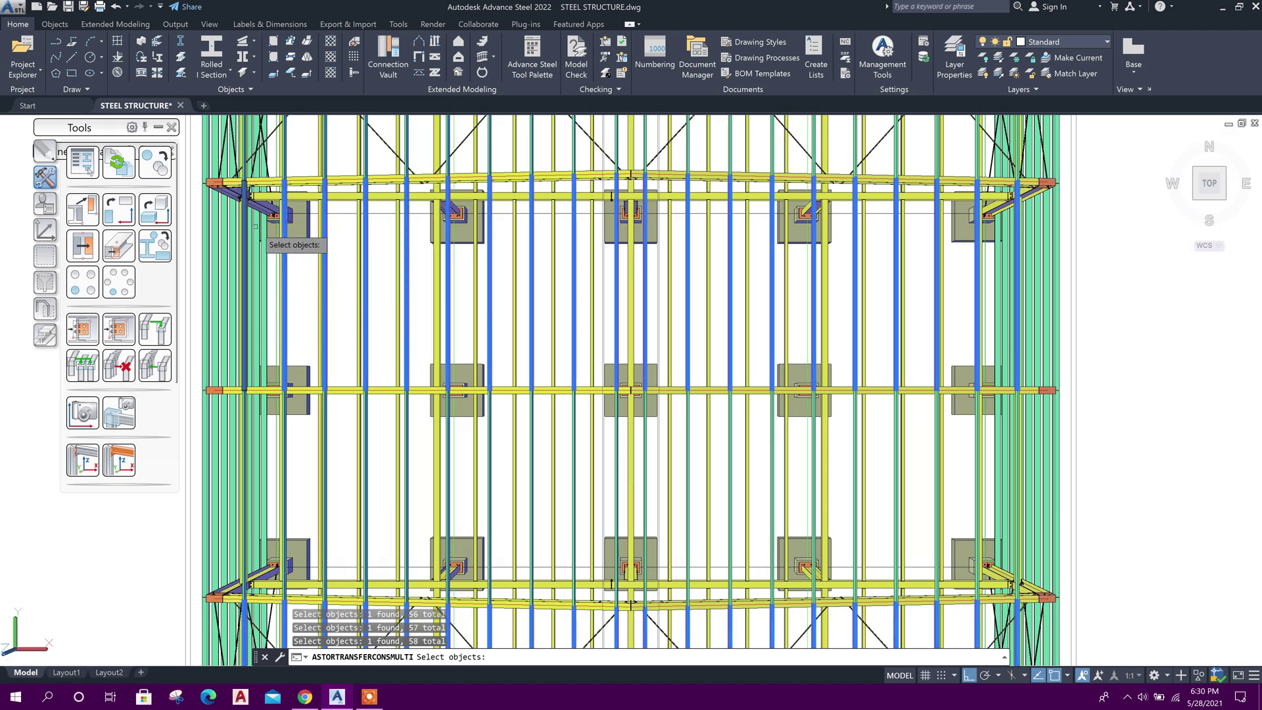
# Step: Add the outermost purlin beside the opposite eave in the same bay to the purlin selection
pyautogui.moveTo(397, 299); pyautogui.dragTo(538, 315, button='middle')
pyautogui.scroll(2, 355, 294)
pyautogui.moveTo(354, 295); pyautogui.dragTo(408, 349, button='middle')
pyautogui.click(315, 237)
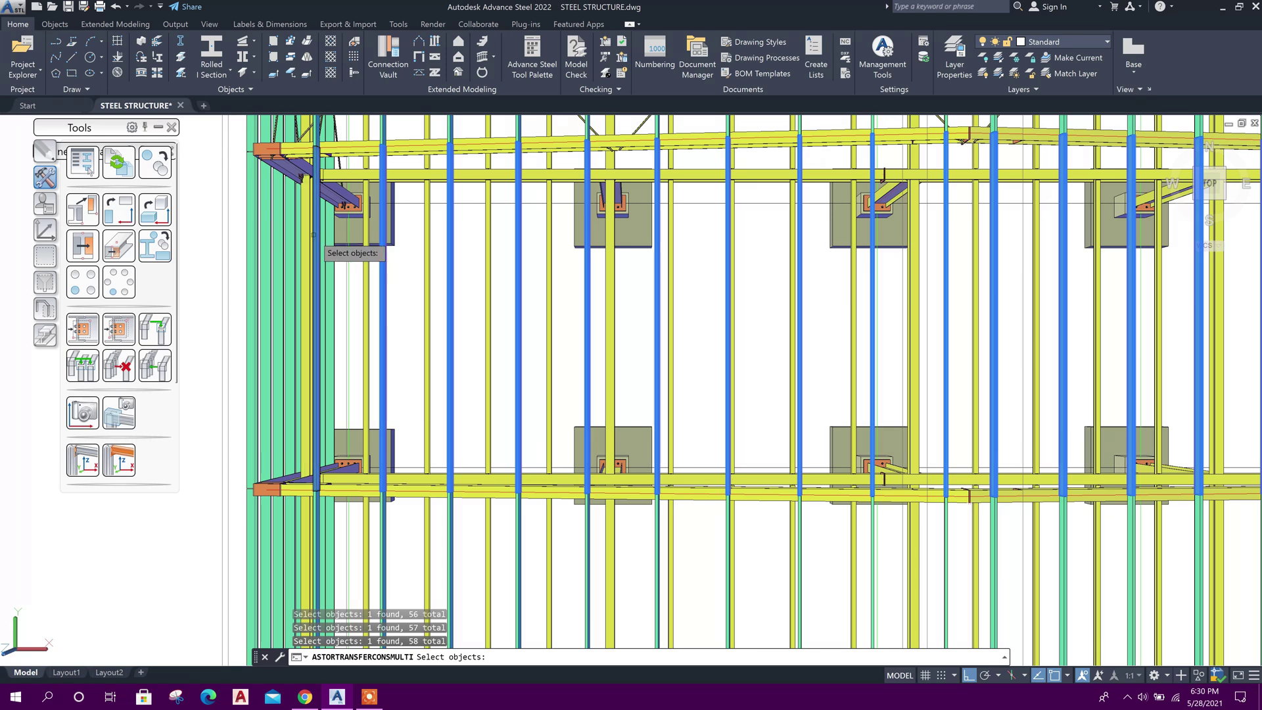
# Step: Add the east-slope purlins between the seventh and eighth frames to the first purlin set
pyautogui.scroll(-4, 309, 374)
pyautogui.moveTo(1060, 211); pyautogui.dragTo(1004, 369, button='middle')
pyautogui.scroll(1, 924, 282)
pyautogui.moveTo(930, 281); pyautogui.dragTo(996, 253, button='middle')
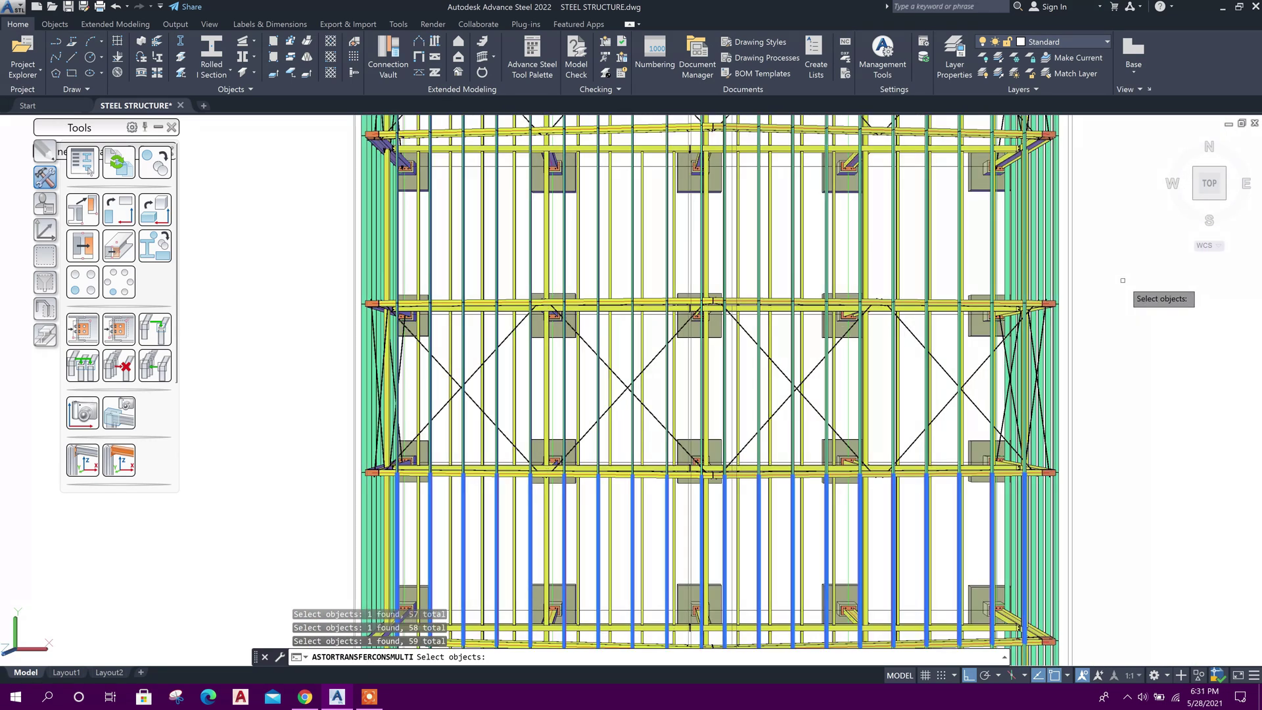
pyautogui.moveTo(1121, 280); pyautogui.dragTo(1054, 342, button='middle')
pyautogui.click(885, 276)
pyautogui.click(852, 276)
pyautogui.click(818, 275)
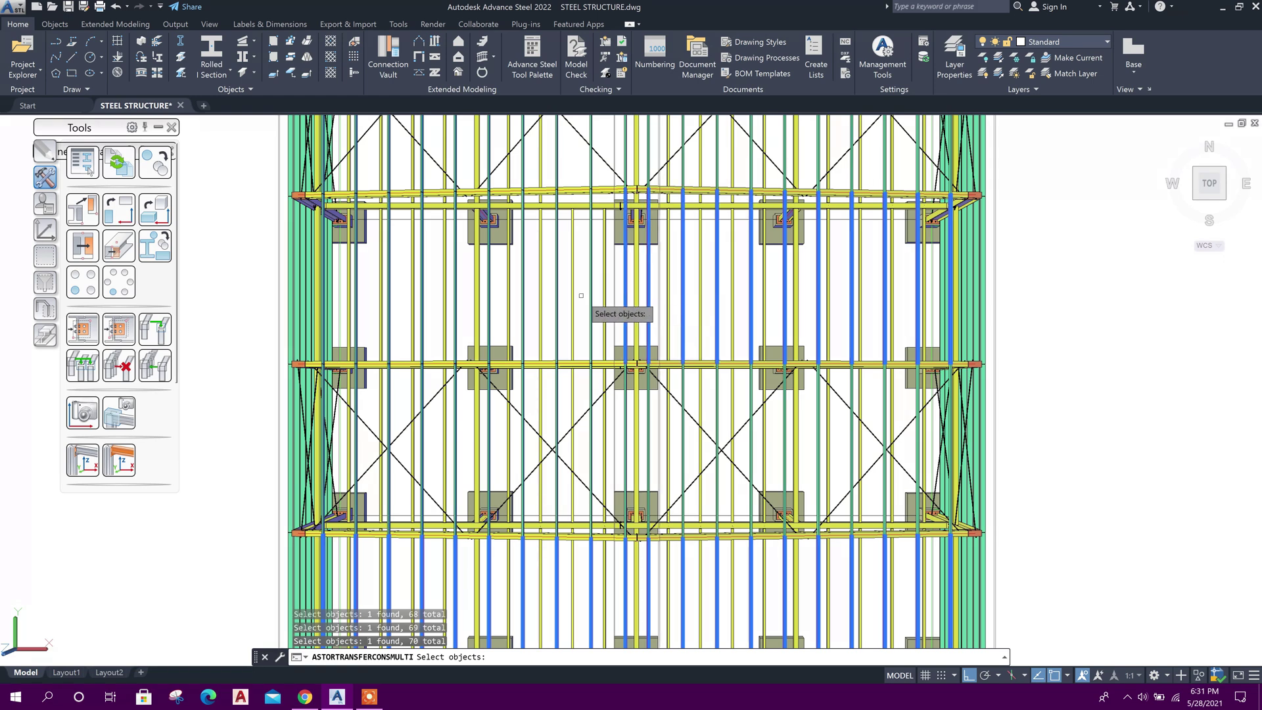
# Step: Add the west-slope purlins between the seventh and eighth frames and finish the first purlin set
pyautogui.click(523, 293)
pyautogui.click(455, 285)
pyautogui.click(422, 302)
pyautogui.click(389, 293)
pyautogui.click(356, 292)
pyautogui.click(324, 278)
pyautogui.moveTo(1022, 264)
pyautogui.mouseDown(button='middle')
pyautogui.moveTo(986, 418)
pyautogui.moveTo(968, 335)
pyautogui.moveTo(978, 242)
pyautogui.mouseUp(button='middle')
pyautogui.scroll(-2, 999, 466)
pyautogui.scroll(2, 965, 445)
pyautogui.moveTo(991, 451); pyautogui.dragTo(979, 334, button='middle')
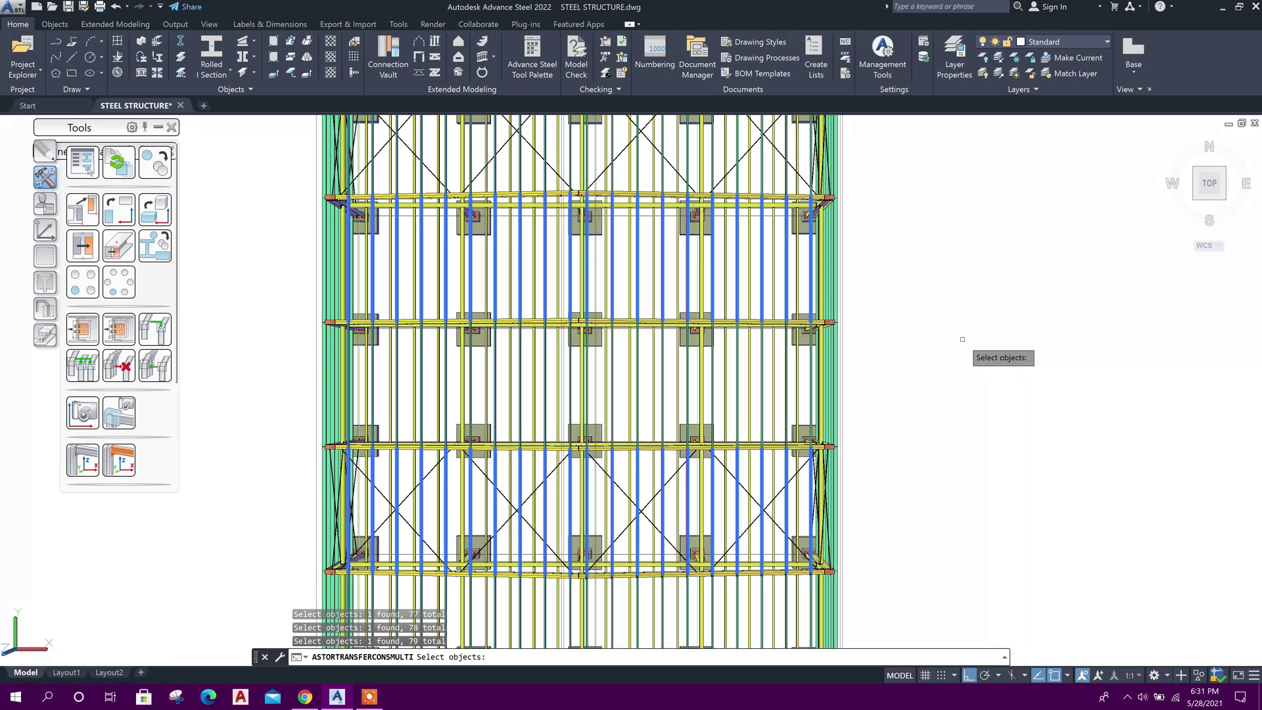
pyautogui.press('Return')
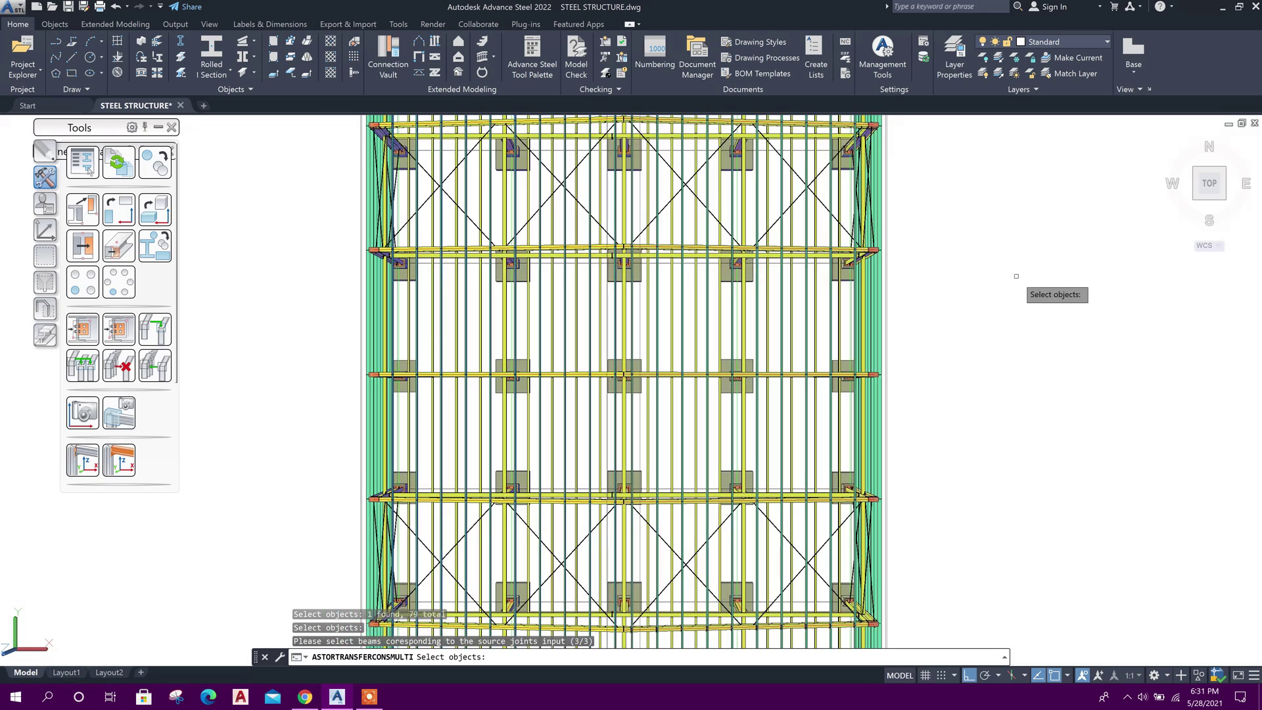
# Step: Start the second purlin set with the east-slope purlins between the second and third frames
pyautogui.moveTo(964, 278)
pyautogui.mouseDown(button='middle')
pyautogui.moveTo(985, 425)
pyautogui.moveTo(972, 577)
pyautogui.moveTo(939, 242)
pyautogui.mouseUp(button='middle')
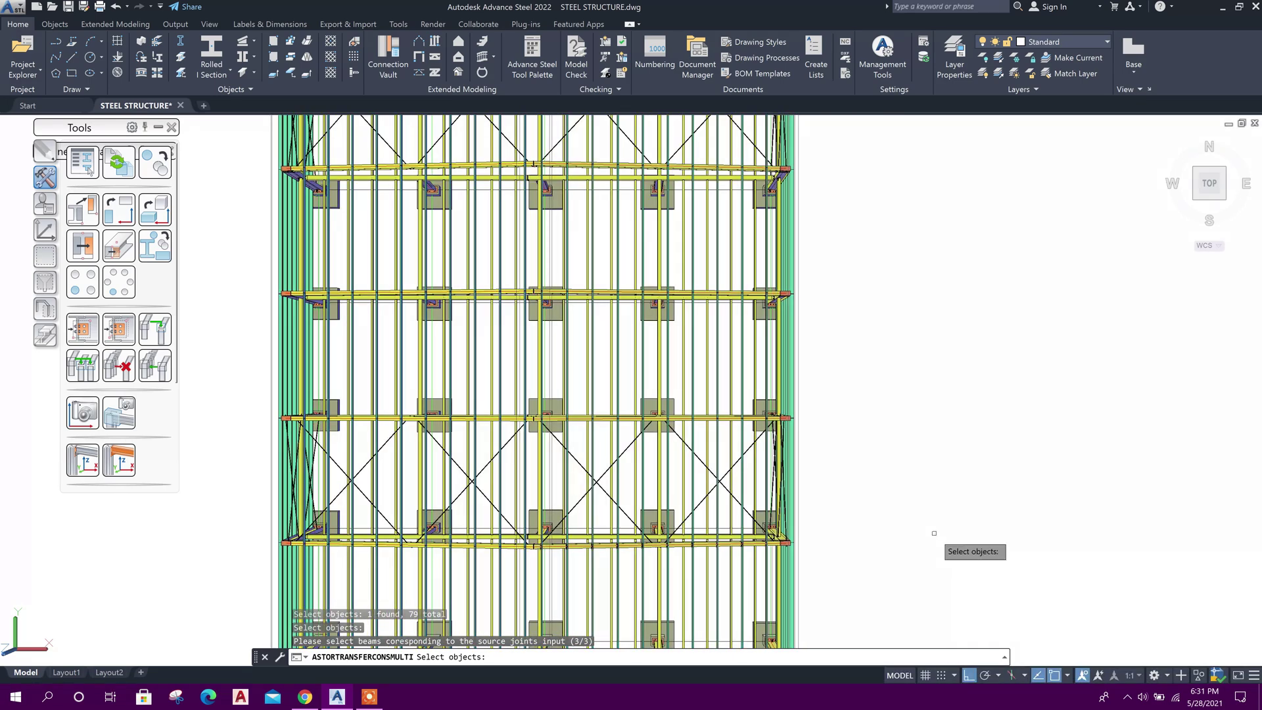
pyautogui.moveTo(936, 535); pyautogui.dragTo(972, 244, button='middle')
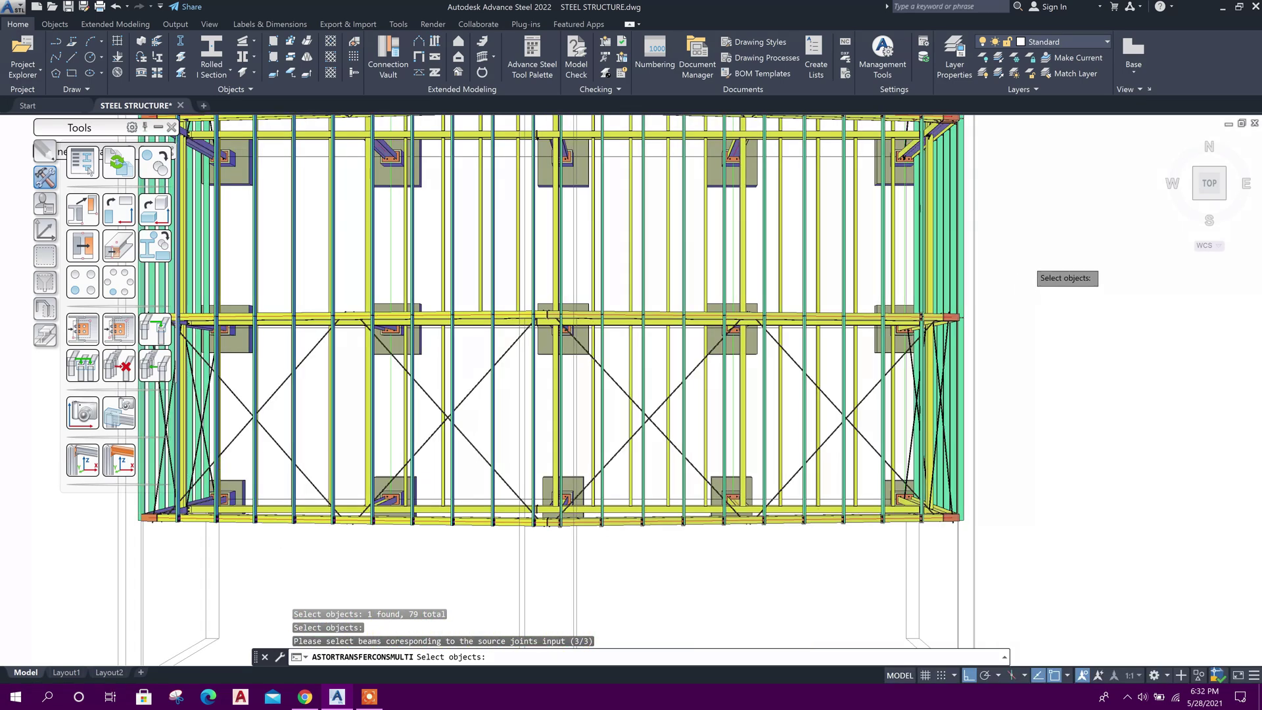
pyautogui.scroll(1, 1026, 258)
pyautogui.scroll(1, 1106, 316)
pyautogui.click(895, 323)
pyautogui.click(845, 317)
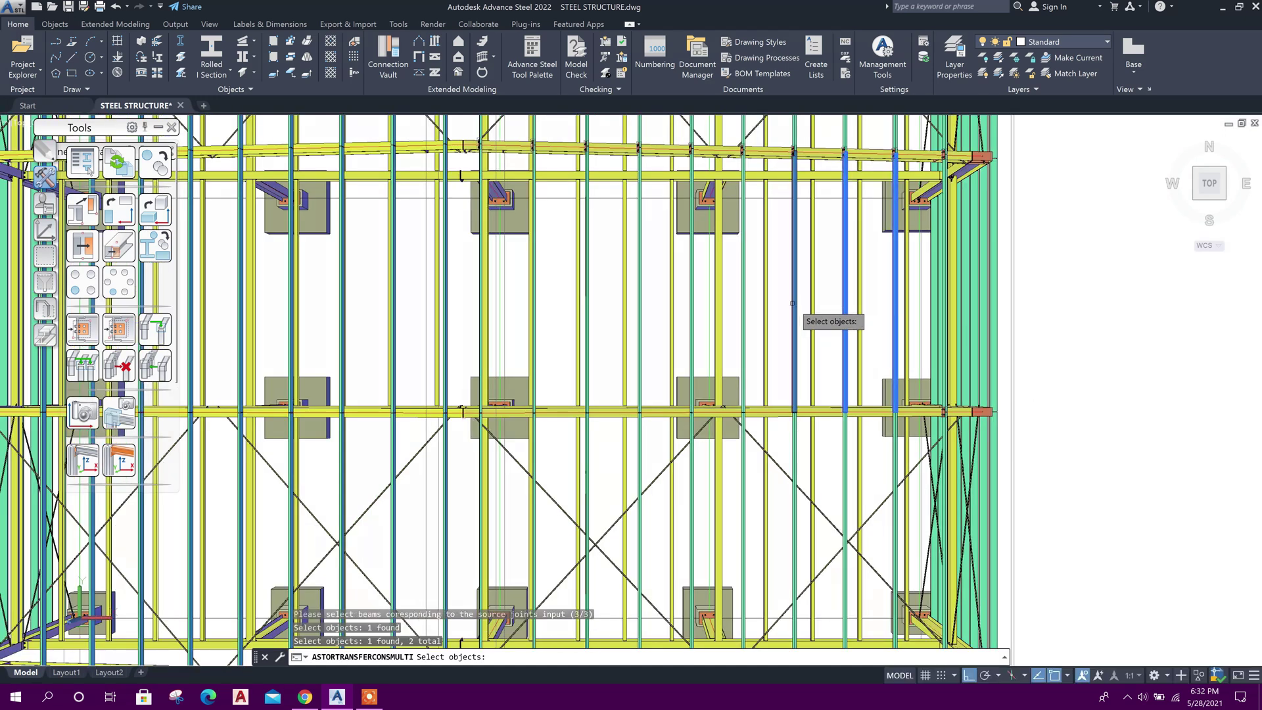
pyautogui.click(793, 304)
pyautogui.click(744, 311)
pyautogui.click(690, 316)
pyautogui.click(639, 321)
pyautogui.click(588, 327)
pyautogui.click(535, 335)
# Step: Add the remaining purlins between the second and third frames, from the ridge to the west eave, to the second purlin set
pyautogui.moveTo(471, 302); pyautogui.dragTo(719, 341, button='middle')
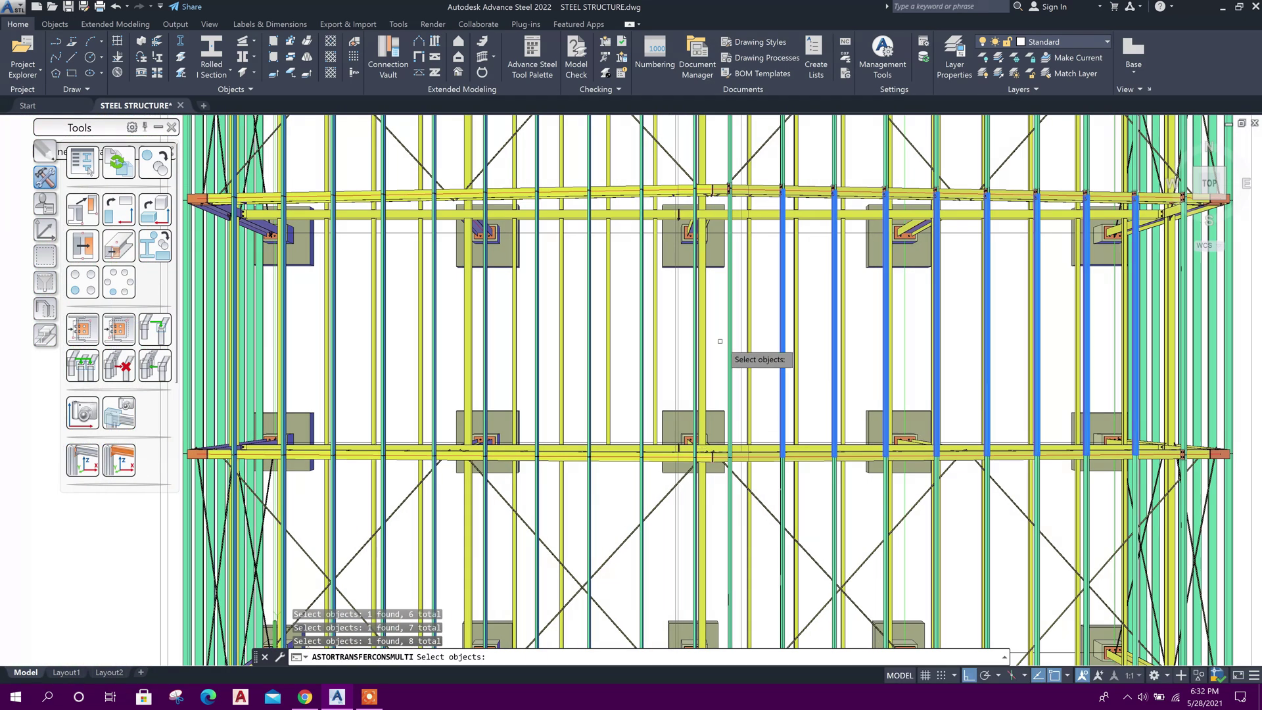
pyautogui.click(694, 336)
pyautogui.click(641, 338)
pyautogui.click(589, 341)
pyautogui.click(536, 343)
pyautogui.click(485, 344)
pyautogui.click(434, 347)
pyautogui.click(383, 349)
pyautogui.click(334, 351)
pyautogui.click(284, 346)
pyautogui.click(234, 337)
# Step: Add the east-slope purlins between the fourth and fifth frames to the second purlin set
pyautogui.moveTo(945, 220); pyautogui.dragTo(796, 585, button='middle')
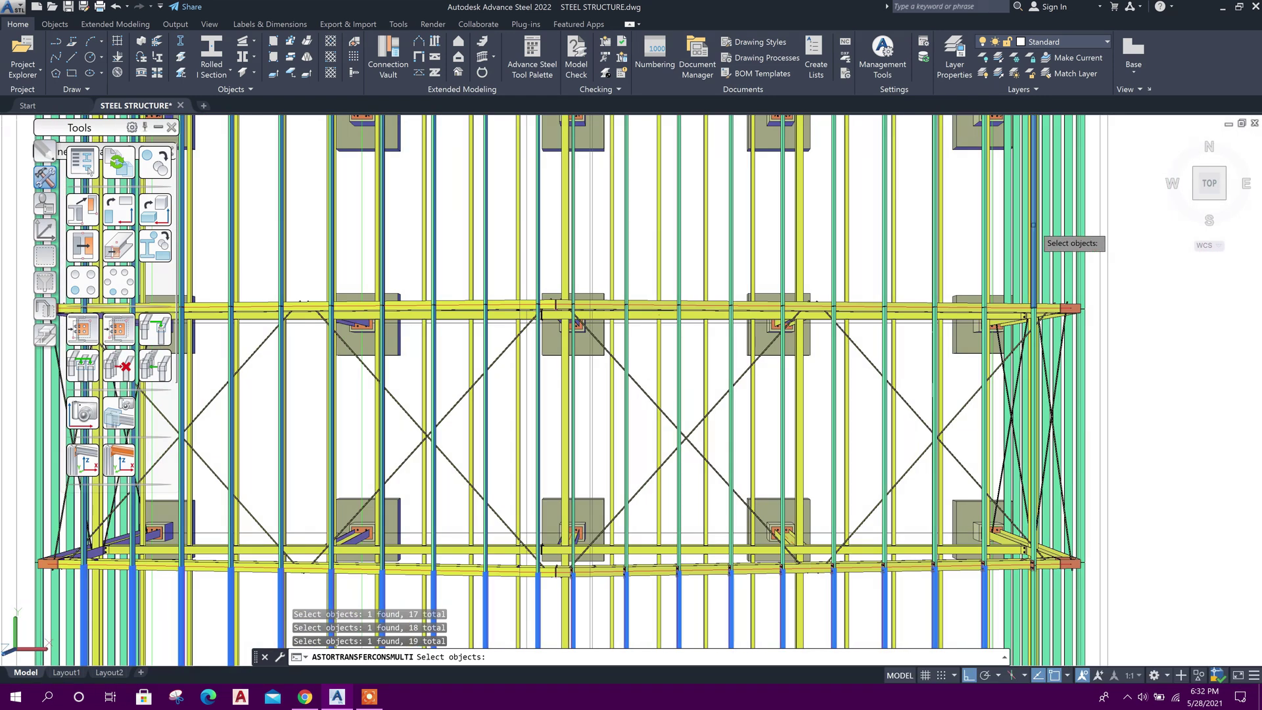
pyautogui.click(935, 242)
pyautogui.click(885, 260)
pyautogui.click(834, 276)
pyautogui.click(784, 271)
pyautogui.click(730, 263)
pyautogui.moveTo(738, 260); pyautogui.dragTo(917, 384, button='middle')
pyautogui.click(877, 351)
pyautogui.click(827, 324)
pyautogui.click(774, 325)
# Step: Add the west-slope purlins between the fourth and fifth frames, from the ridge to the eave, to the second purlin set
pyautogui.click(735, 326)
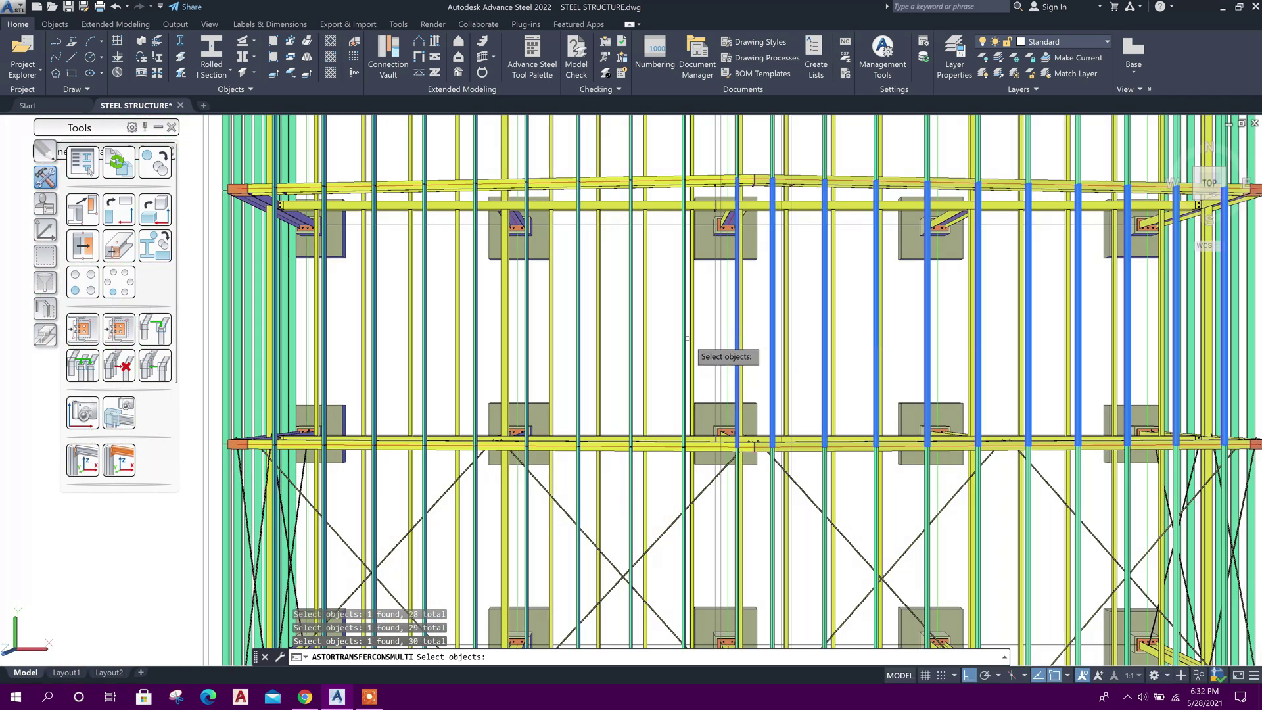
pyautogui.click(684, 327)
pyautogui.click(631, 328)
pyautogui.click(579, 329)
pyautogui.click(526, 329)
pyautogui.click(478, 329)
pyautogui.click(426, 332)
pyautogui.click(375, 331)
pyautogui.click(326, 326)
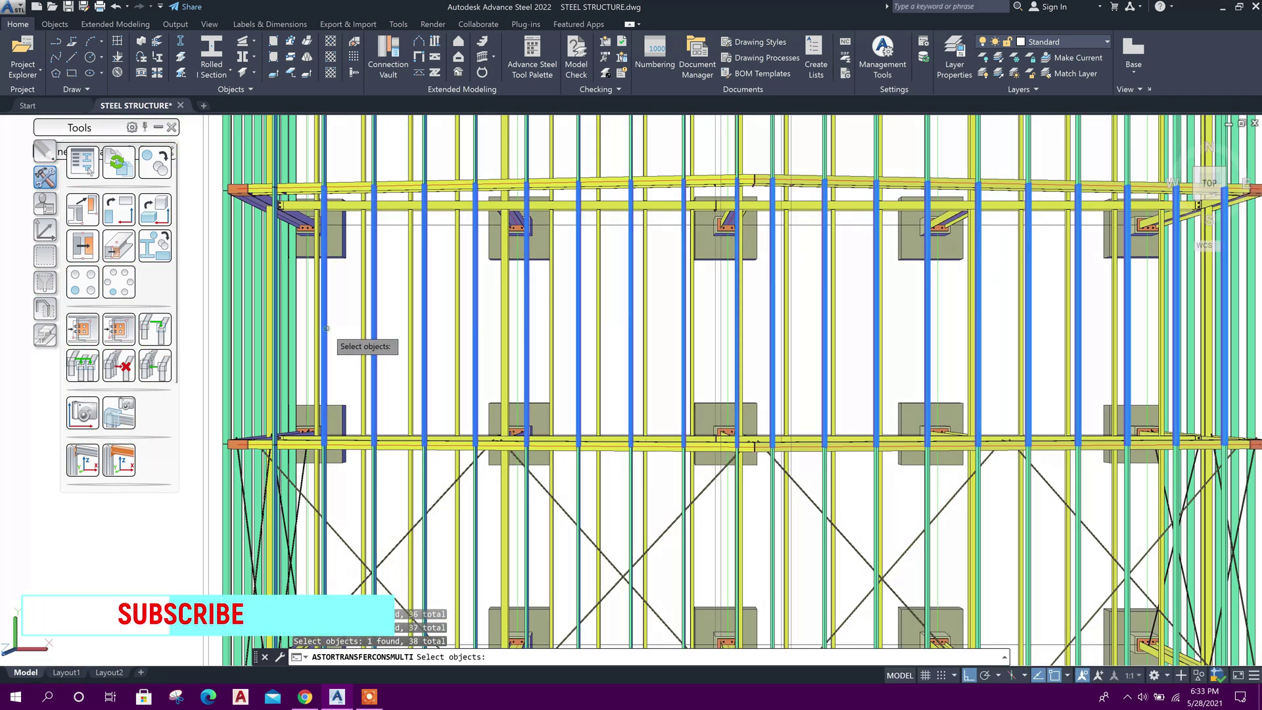
pyautogui.click(275, 224)
# Step: Add the east-slope purlins in the braced bay between the sixth and seventh frames to the second purlin set
pyautogui.moveTo(838, 217); pyautogui.dragTo(636, 466, button='middle')
pyautogui.click(1026, 316)
pyautogui.click(976, 316)
pyautogui.click(926, 318)
pyautogui.click(875, 320)
pyautogui.click(825, 321)
pyautogui.click(774, 322)
pyautogui.click(722, 324)
pyautogui.click(671, 325)
pyautogui.click(618, 326)
pyautogui.click(564, 327)
# Step: Add the west-slope purlins in the braced bay between the sixth and seventh frames to the second purlin set
pyautogui.click(529, 328)
pyautogui.click(477, 330)
pyautogui.click(425, 345)
pyautogui.click(374, 335)
pyautogui.click(322, 339)
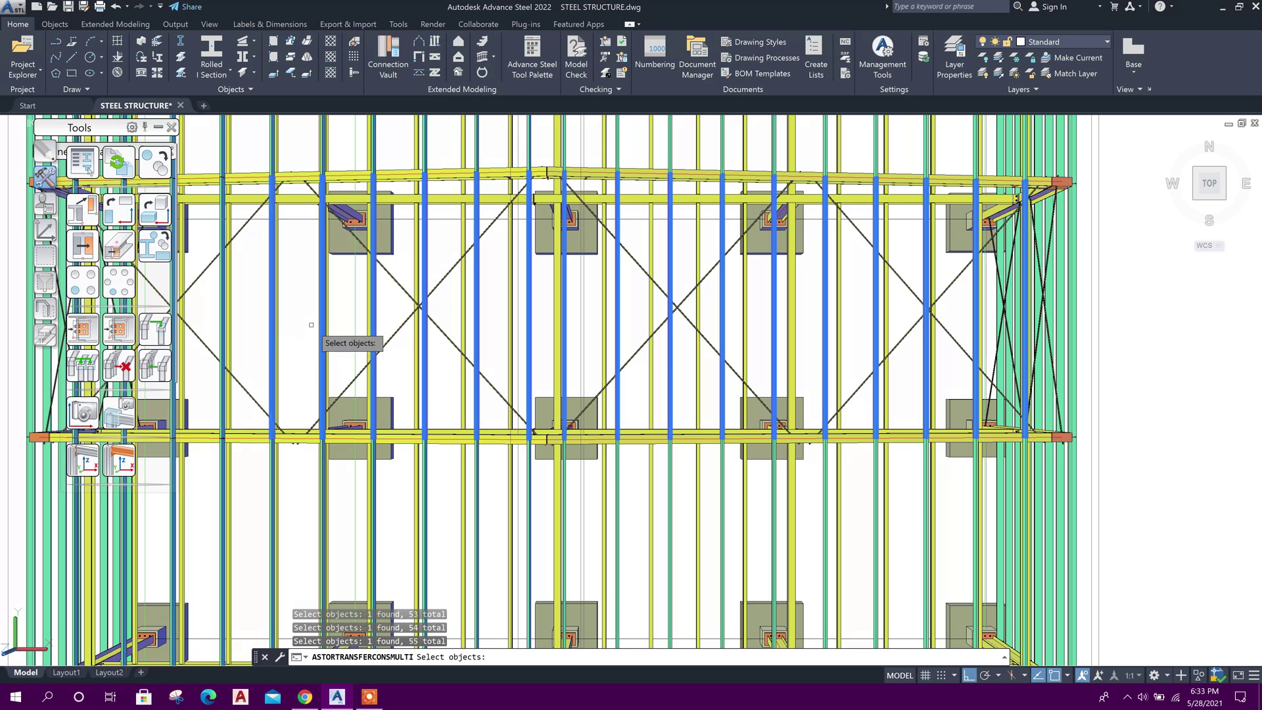
pyautogui.moveTo(297, 314); pyautogui.dragTo(448, 343, button='middle')
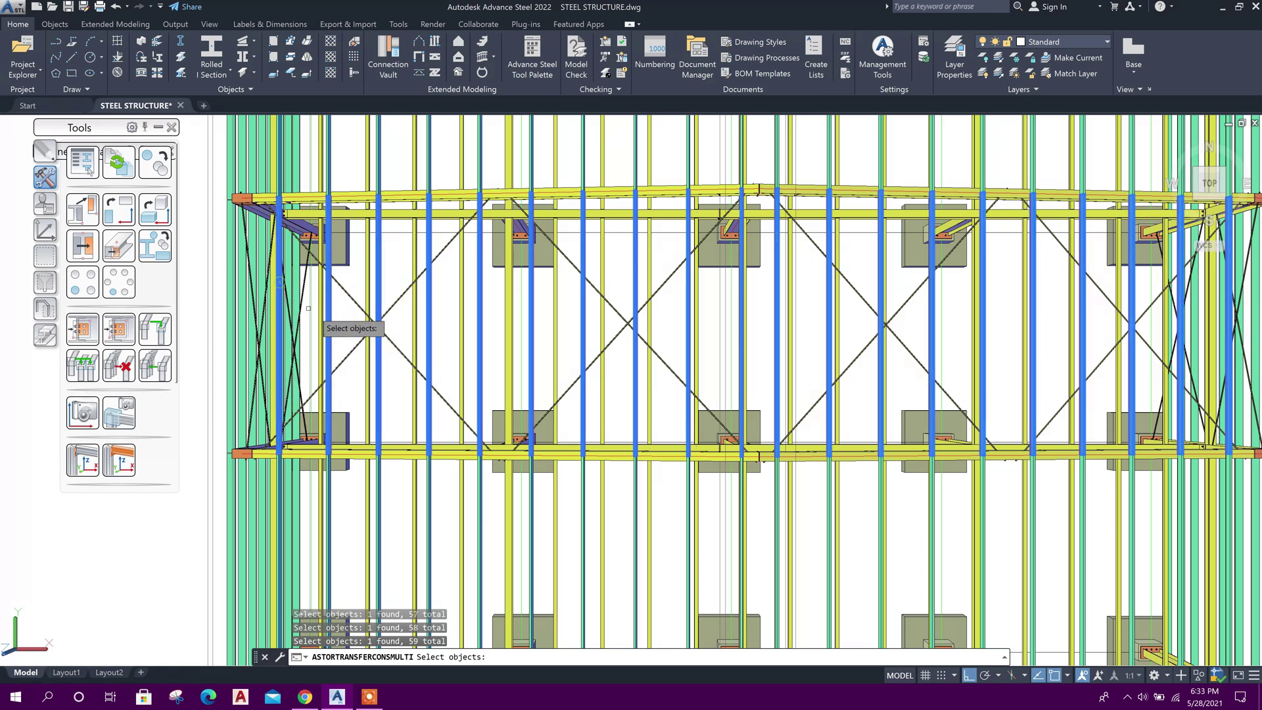
# Step: Add the purlins in the northernmost bay, between the eighth and ninth frames, from the east slope across the ridge to the second set
pyautogui.moveTo(1002, 328); pyautogui.dragTo(904, 518, button='middle')
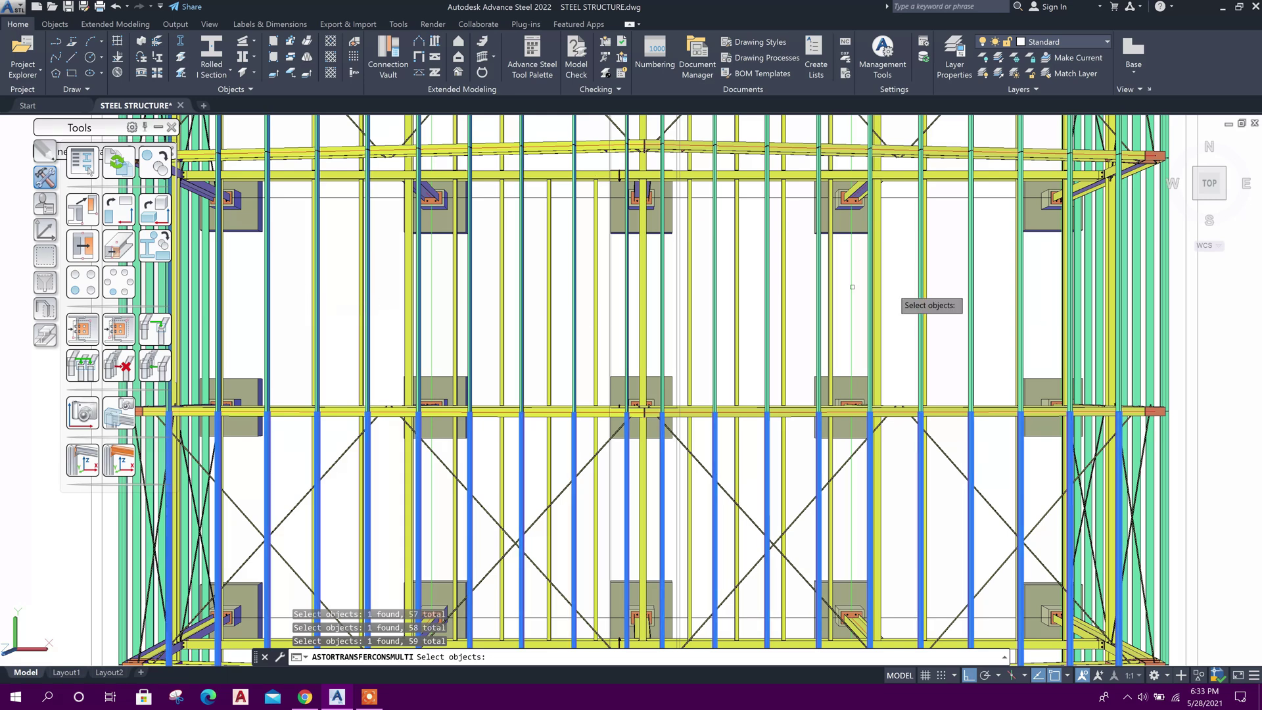
pyautogui.moveTo(940, 273); pyautogui.dragTo(918, 518, button='middle')
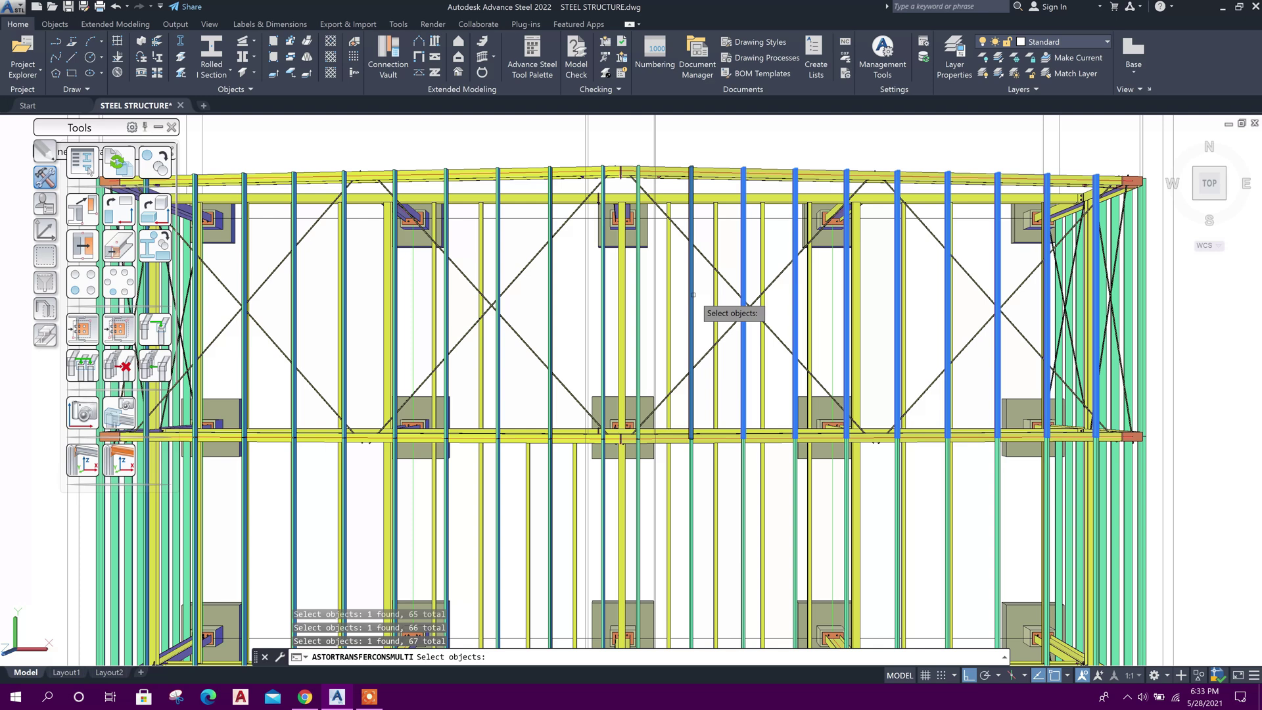
pyautogui.click(550, 297)
pyautogui.click(498, 279)
pyautogui.click(446, 299)
pyautogui.click(395, 319)
pyautogui.click(344, 326)
pyautogui.click(293, 332)
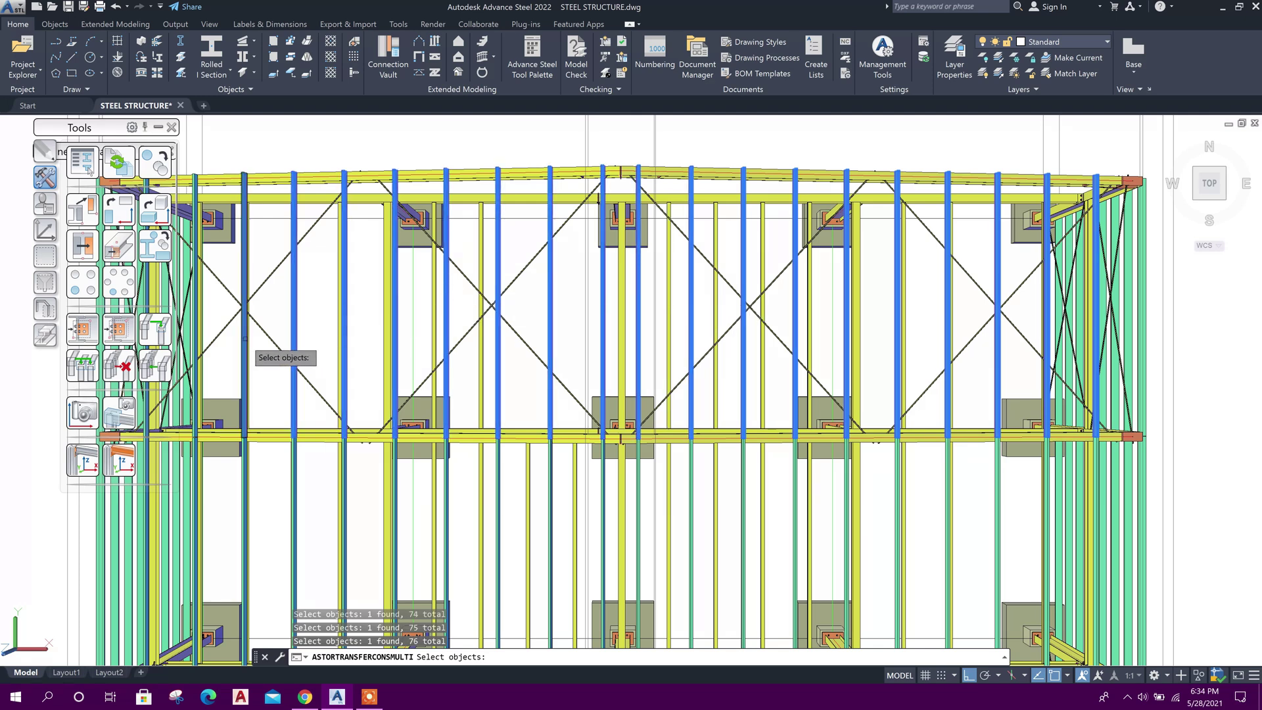
pyautogui.click(249, 336)
# Step: Add the outermost west-eave purlins of the northernmost bay and complete the splice plate connection transfer to the interior rafters
pyautogui.moveTo(314, 318); pyautogui.dragTo(547, 325, button='middle')
pyautogui.click(431, 214)
pyautogui.click(384, 197)
pyautogui.scroll(-3, 388, 154)
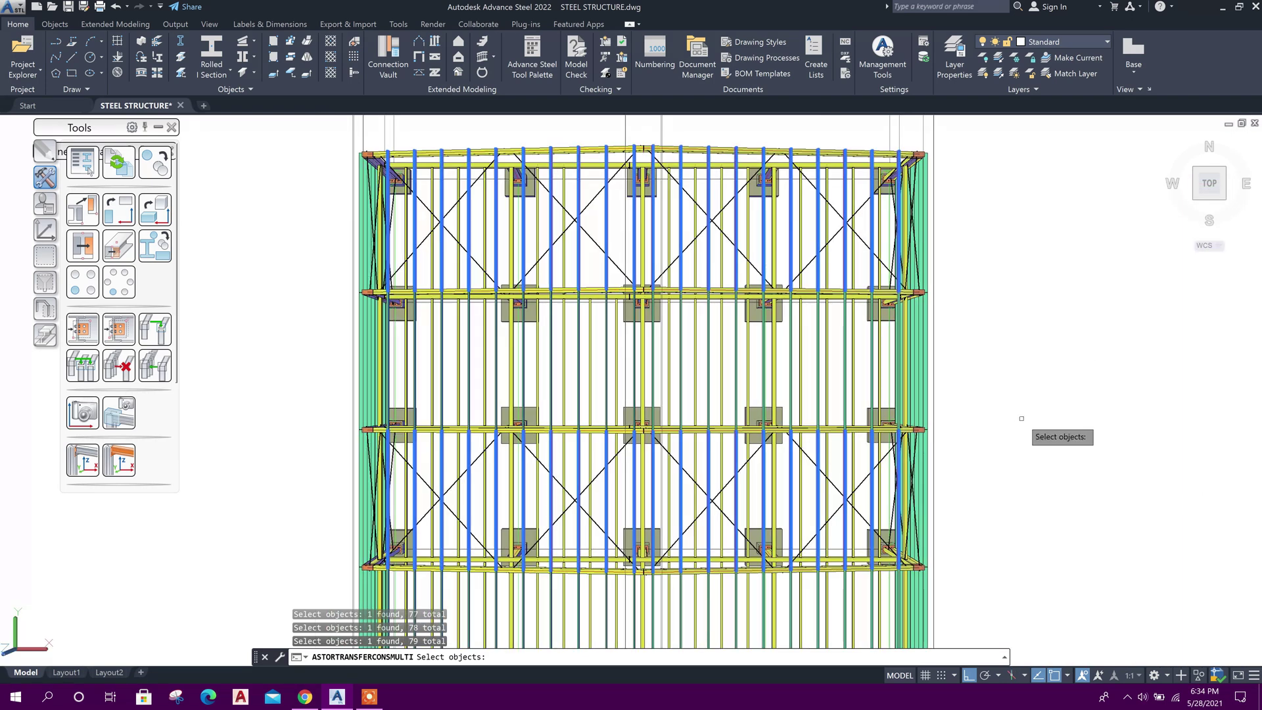
pyautogui.moveTo(1020, 415); pyautogui.dragTo(966, 296, button='middle')
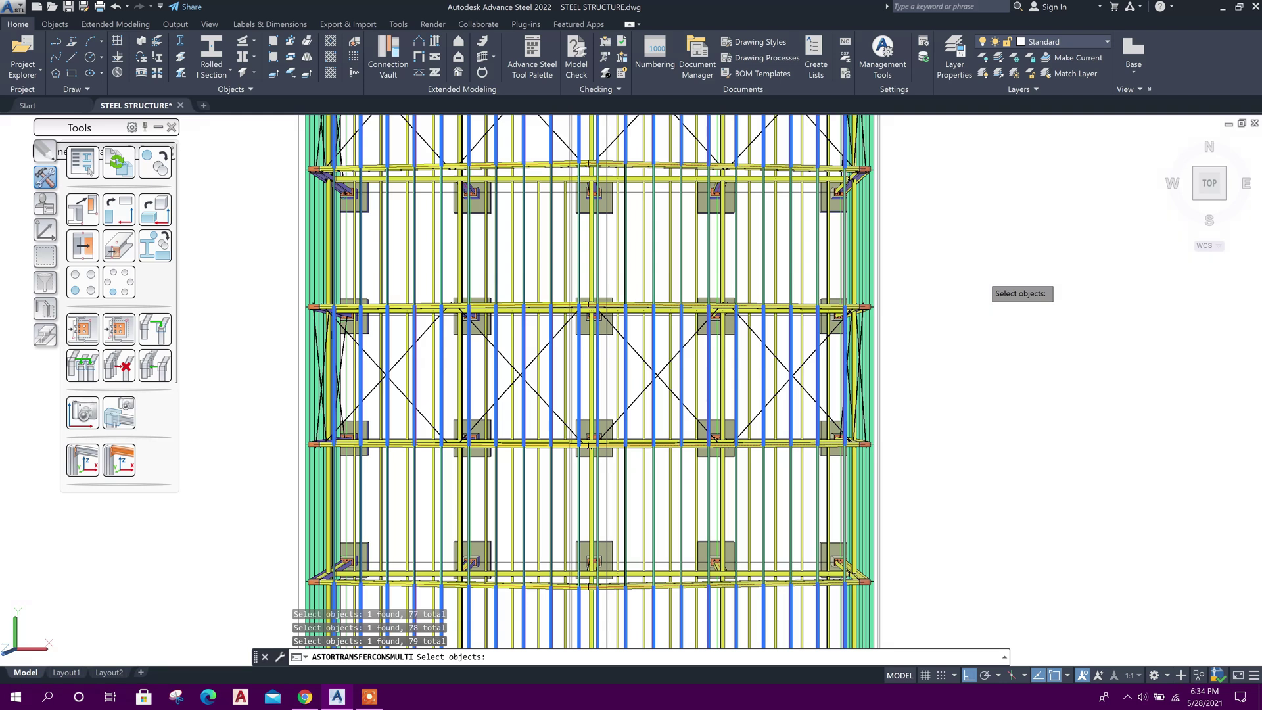
pyautogui.press('Return')
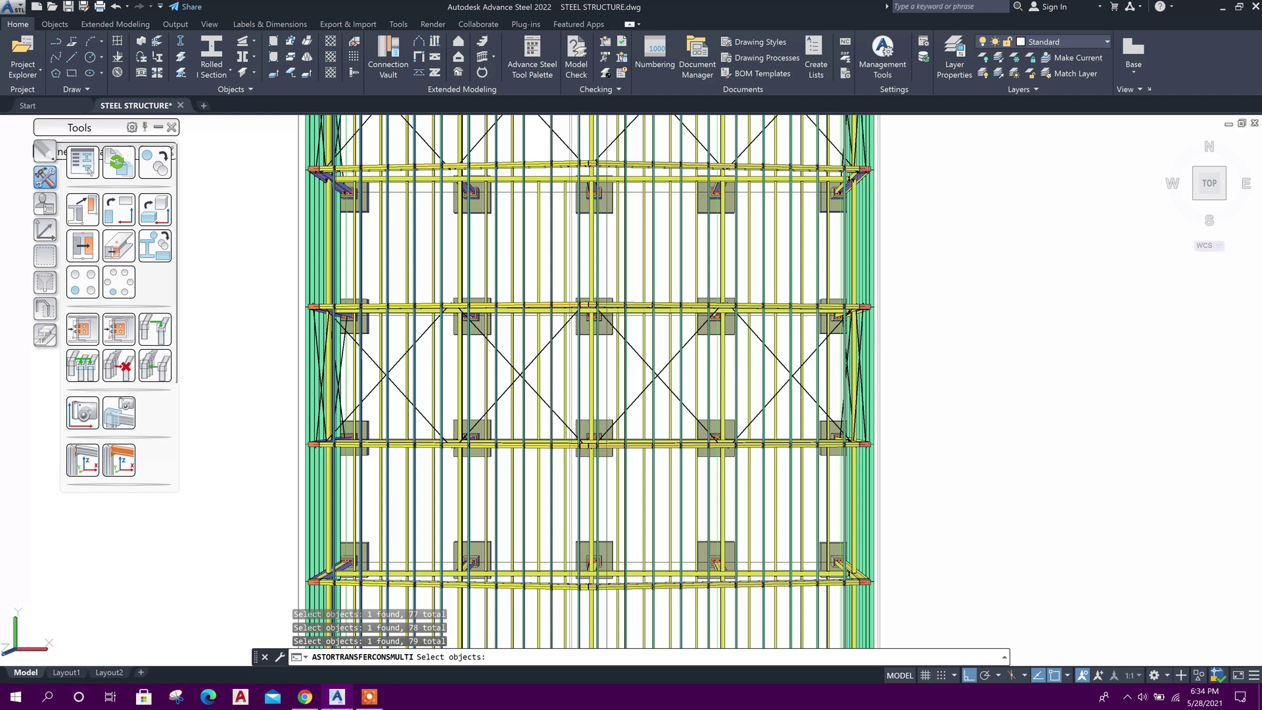
# Step: Return to the isometric view and examine the transferred purlin splice connections along the interior rafters
pyautogui.click(1167, 143)
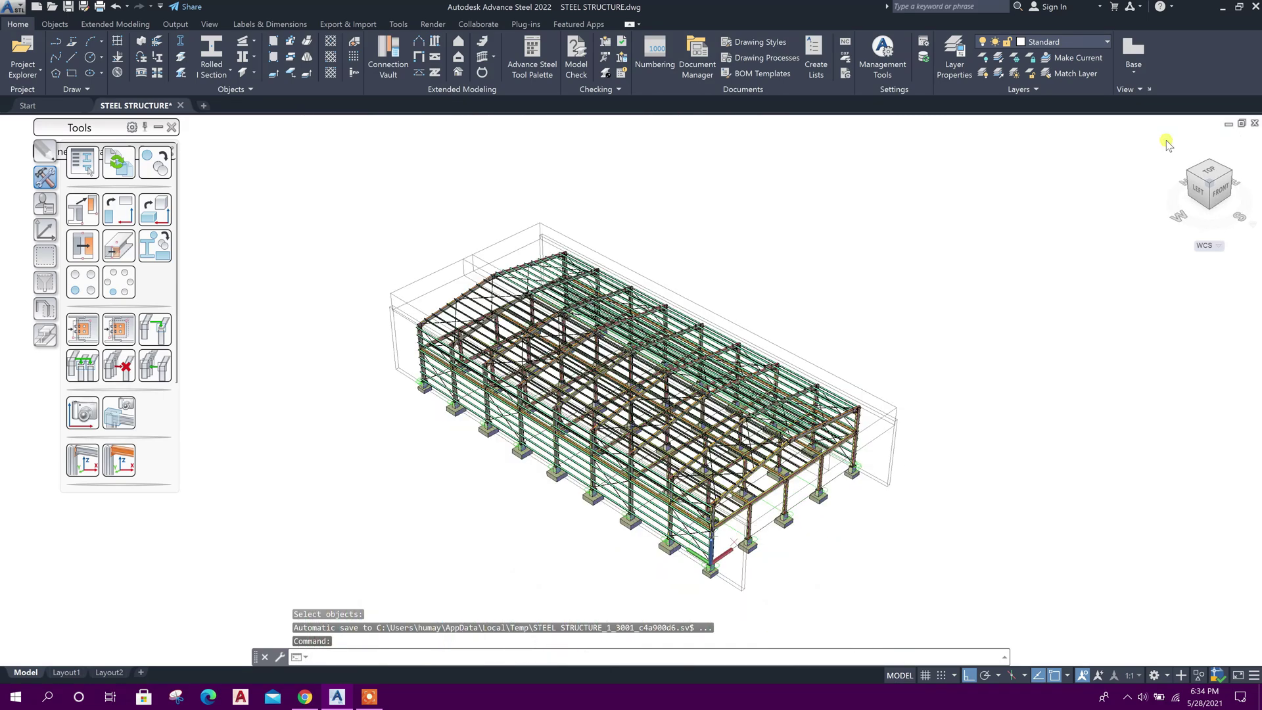
pyautogui.scroll(6, 643, 276)
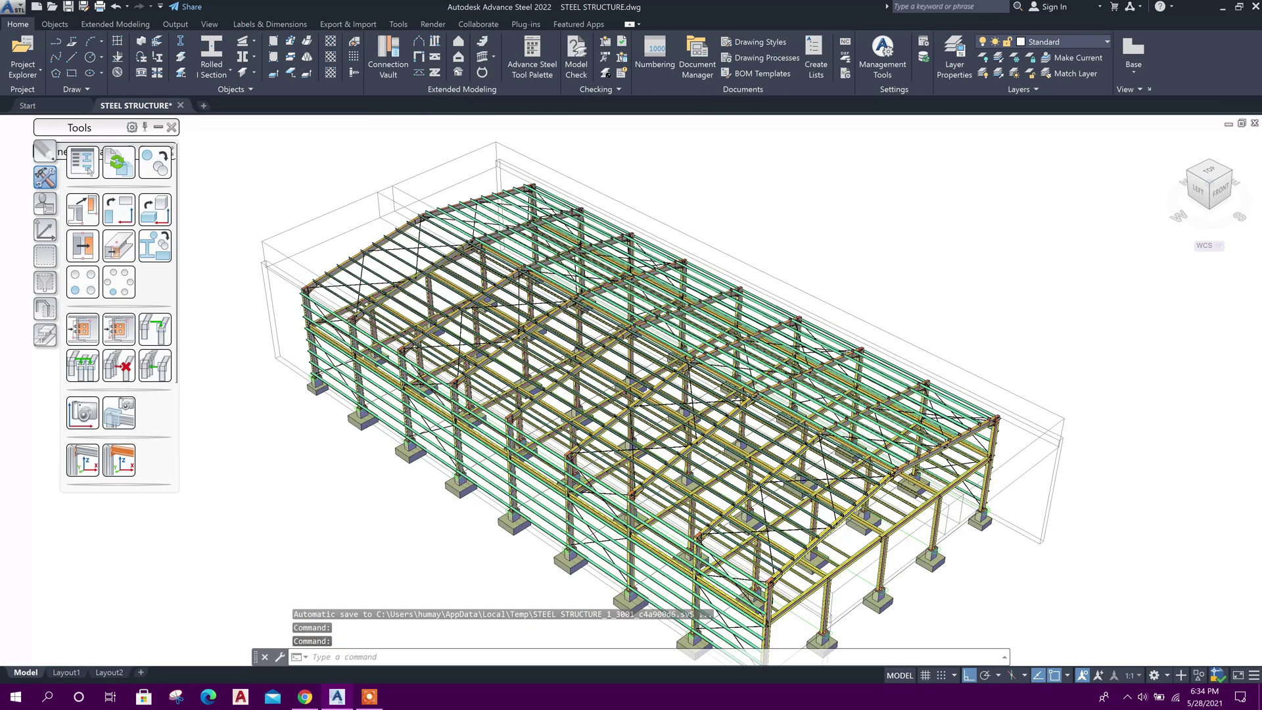
pyautogui.scroll(8, 763, 455)
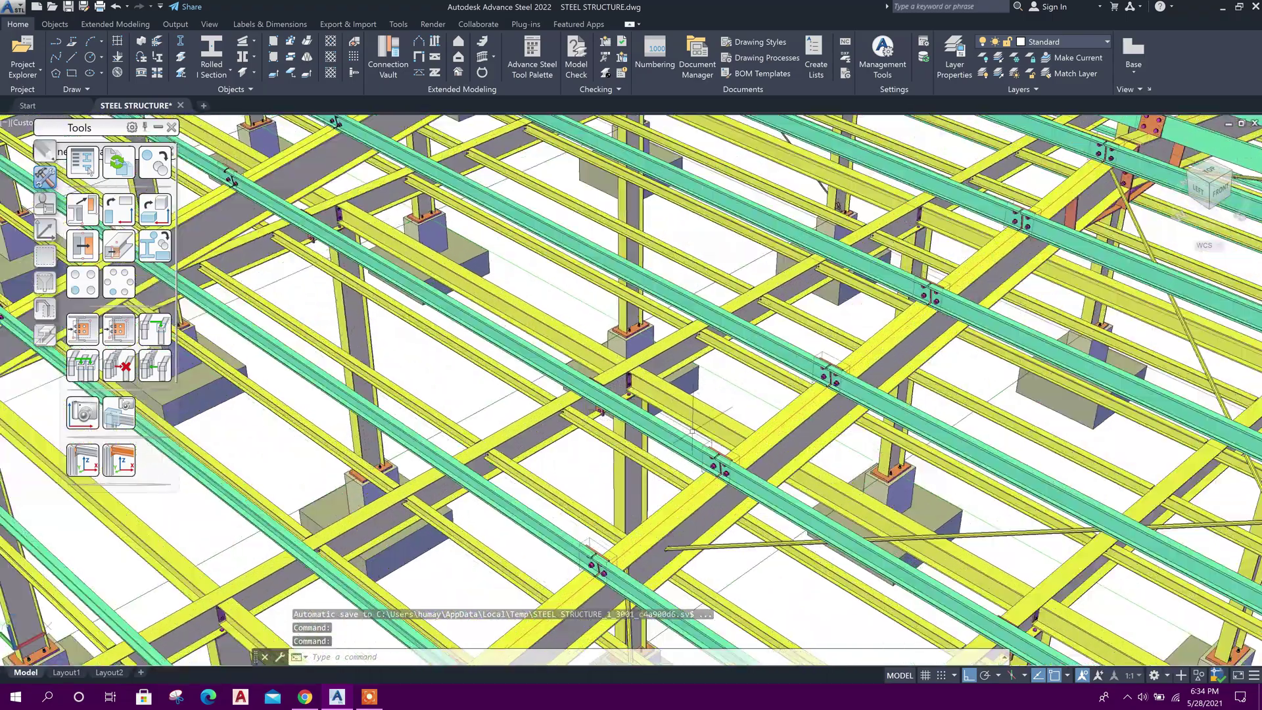
pyautogui.moveTo(704, 424); pyautogui.dragTo(960, 542, button='middle')
pyautogui.moveTo(522, 279); pyautogui.dragTo(696, 532, button='middle')
pyautogui.scroll(-2, 690, 370)
pyautogui.moveTo(602, 306); pyautogui.dragTo(616, 338, button='middle')
pyautogui.scroll(-1, 716, 423)
pyautogui.moveTo(716, 423); pyautogui.dragTo(1025, 255, button='middle')
pyautogui.scroll(-1, 1026, 255)
pyautogui.moveTo(604, 512); pyautogui.dragTo(776, 312, button='middle')
pyautogui.scroll(-2, 624, 447)
pyautogui.moveTo(625, 447); pyautogui.dragTo(486, 243, button='middle')
# Step: Examine the purlin ends at the north end frame and the connections along the east slope towards the south end frame
pyautogui.moveTo(558, 178); pyautogui.dragTo(624, 460, button='middle')
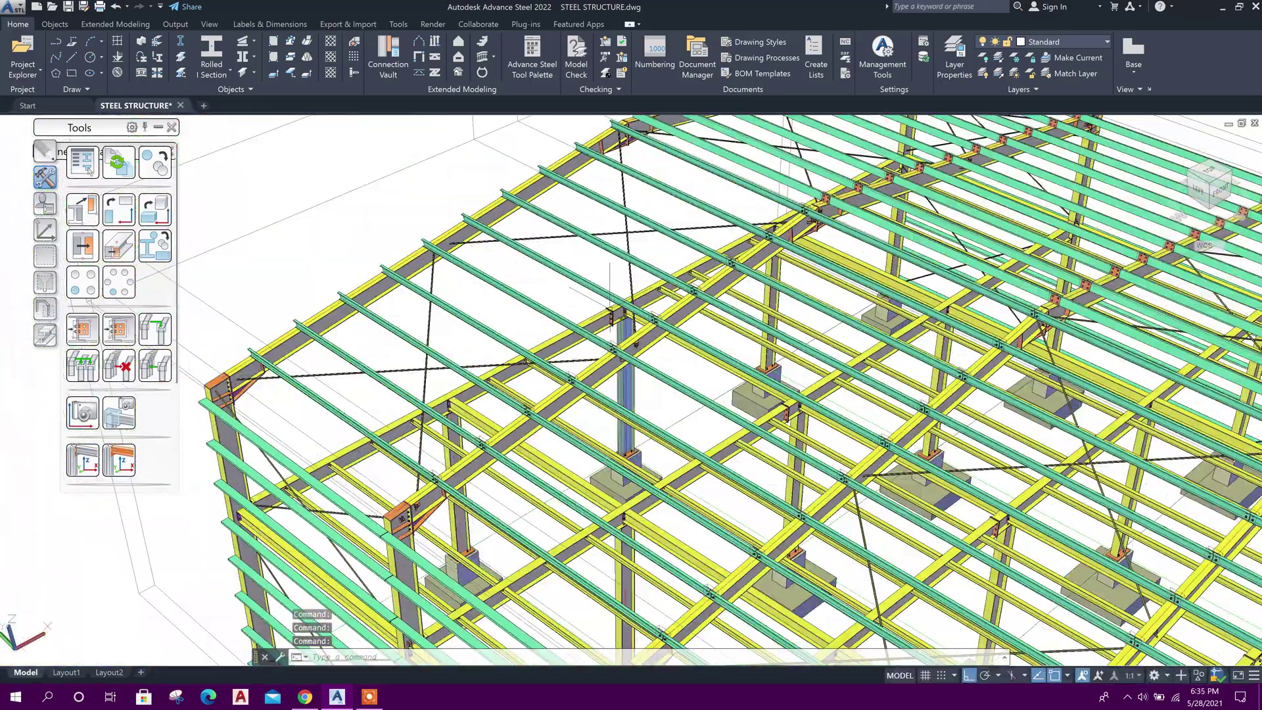
pyautogui.moveTo(610, 291); pyautogui.dragTo(595, 480, button='middle')
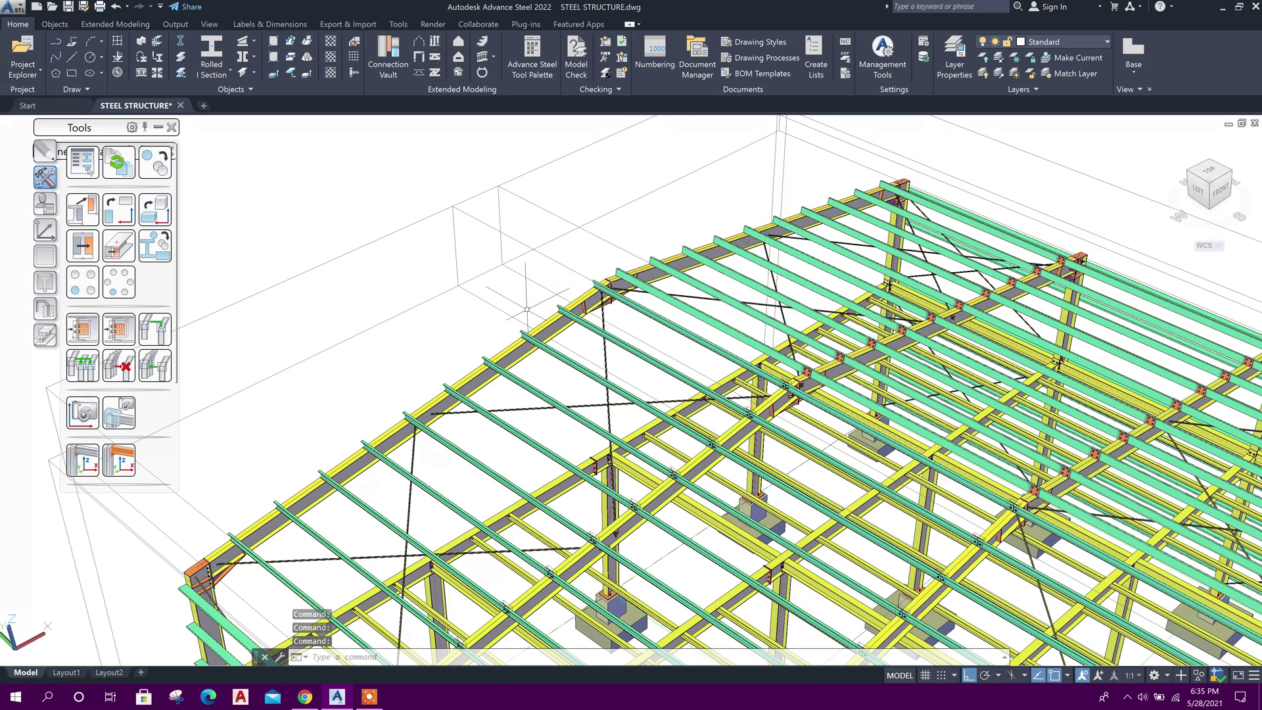
pyautogui.scroll(3, 494, 359)
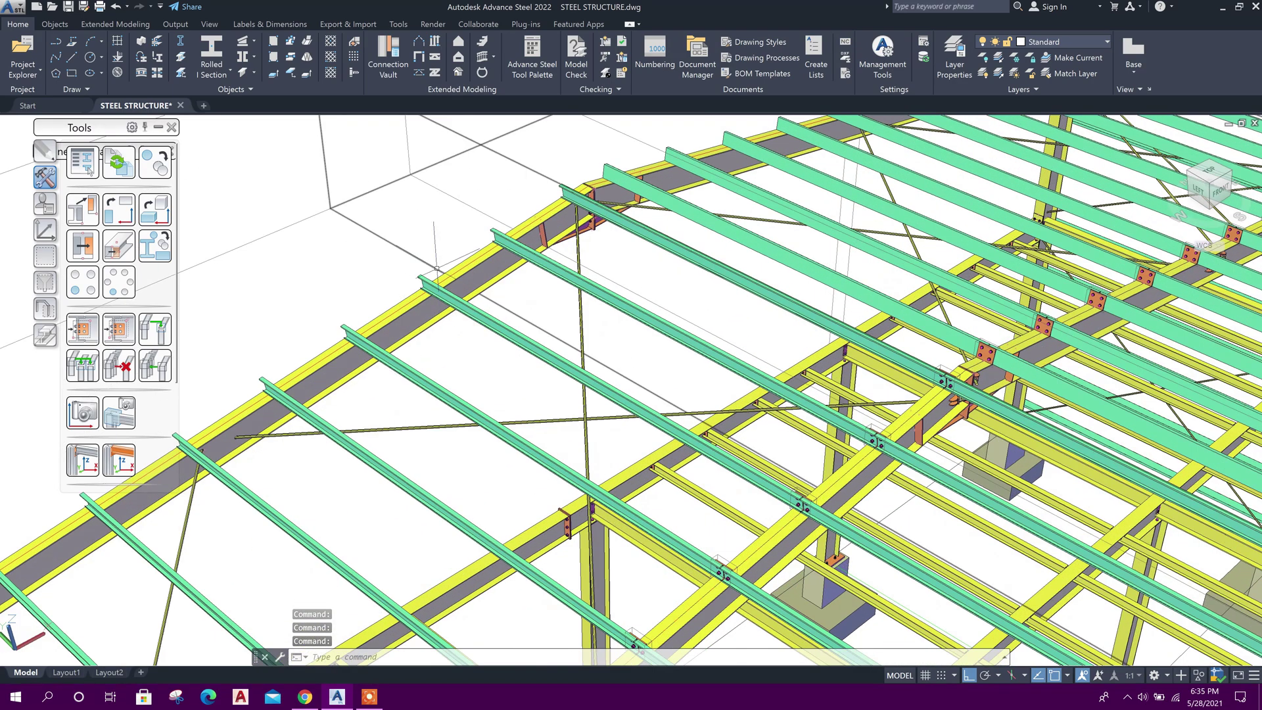
pyautogui.scroll(-4, 413, 301)
pyautogui.moveTo(761, 372); pyautogui.dragTo(396, 310, button='middle')
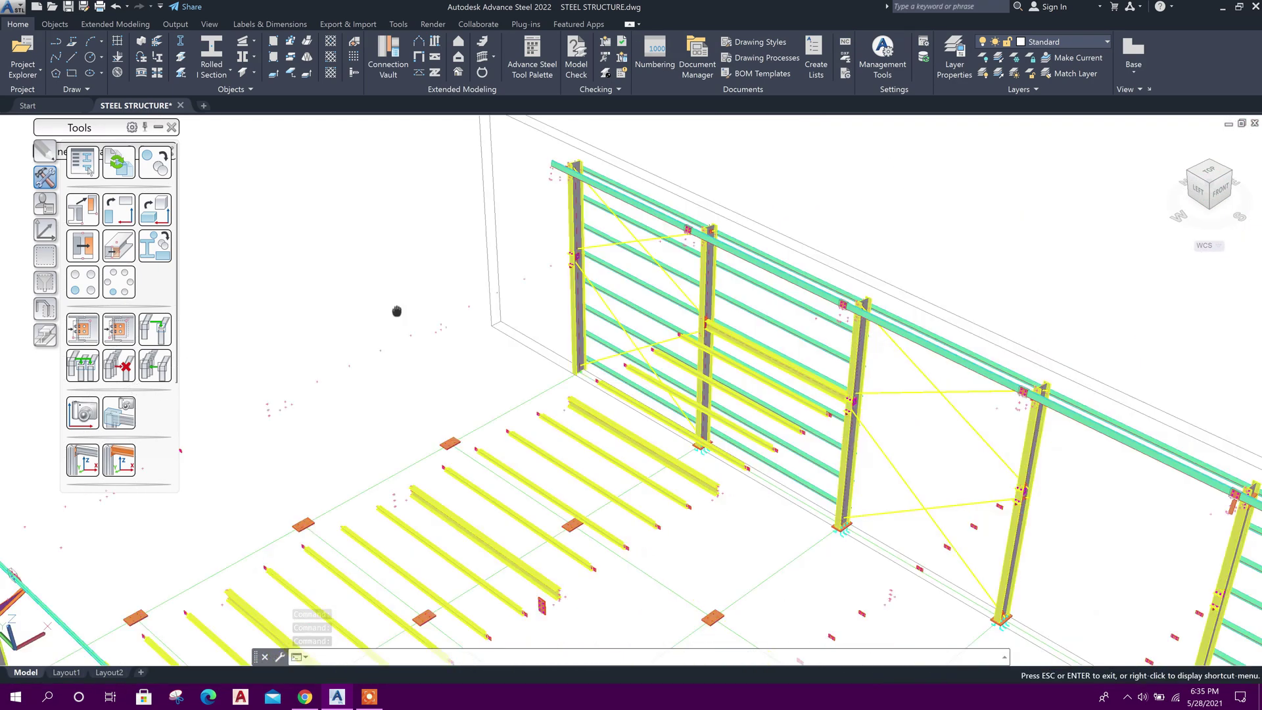
pyautogui.moveTo(993, 348); pyautogui.dragTo(557, 147, button='middle')
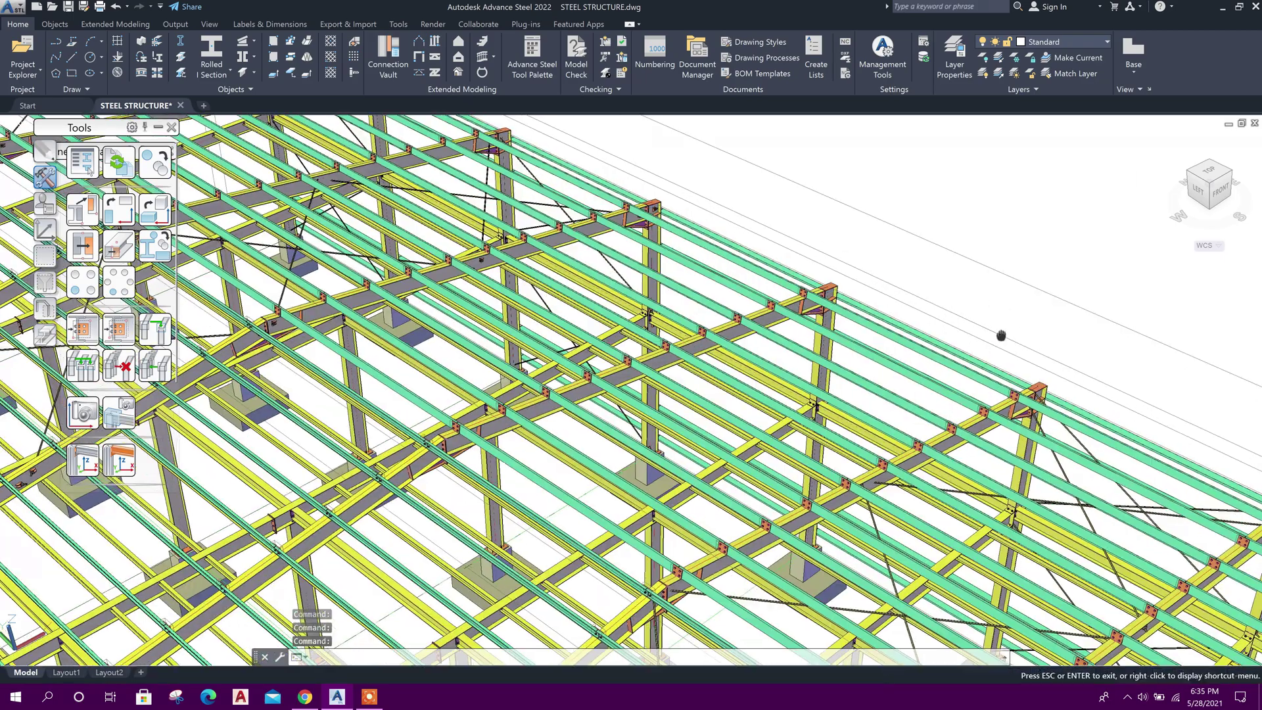
pyautogui.moveTo(999, 335); pyautogui.dragTo(672, 206, button='middle')
pyautogui.moveTo(998, 425); pyautogui.dragTo(551, 139, button='middle')
# Step: Start a multiple connection transfer with a four-bolt purlin plate joint on the south end rafter as the source
pyautogui.scroll(5, 619, 364)
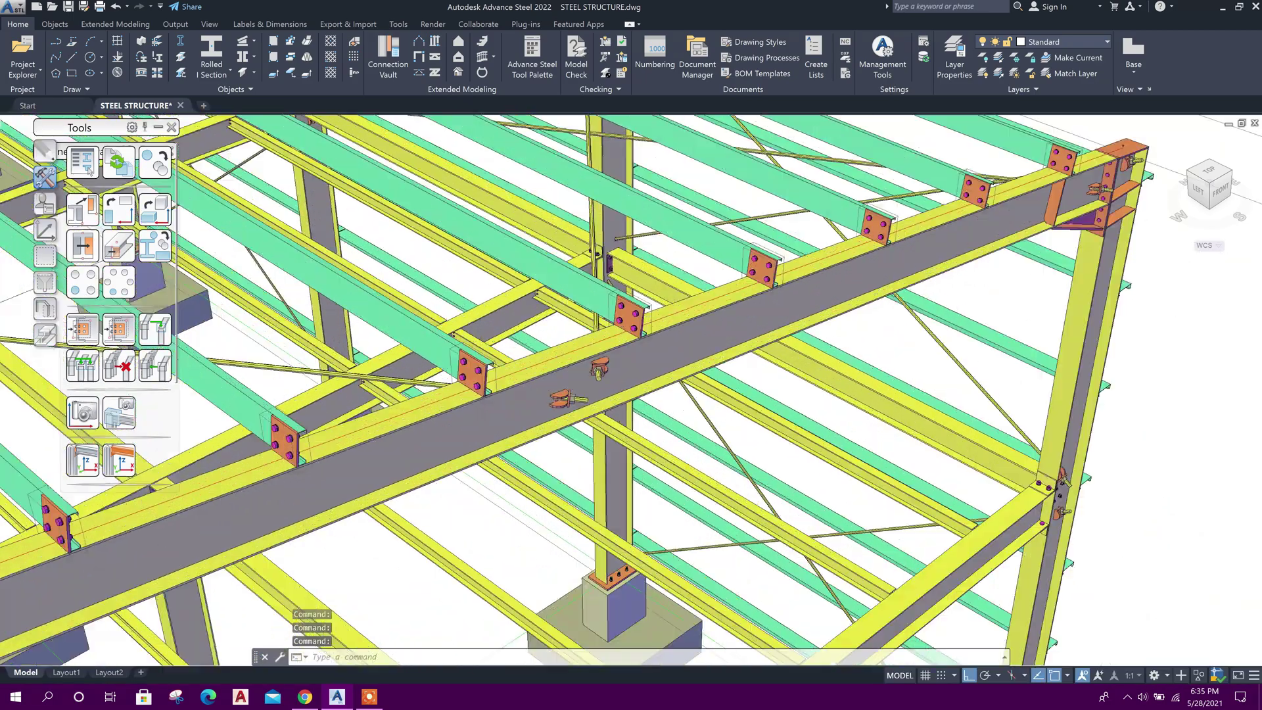
pyautogui.scroll(-4, 595, 211)
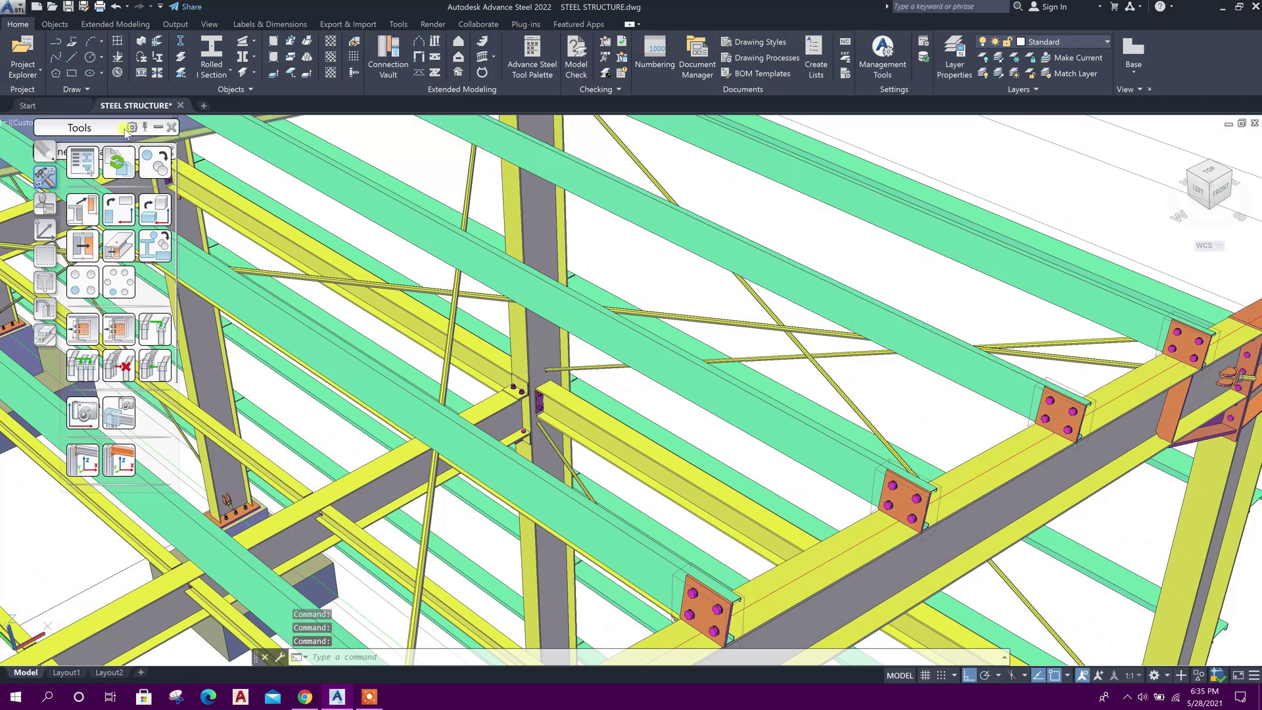
pyautogui.click(118, 329)
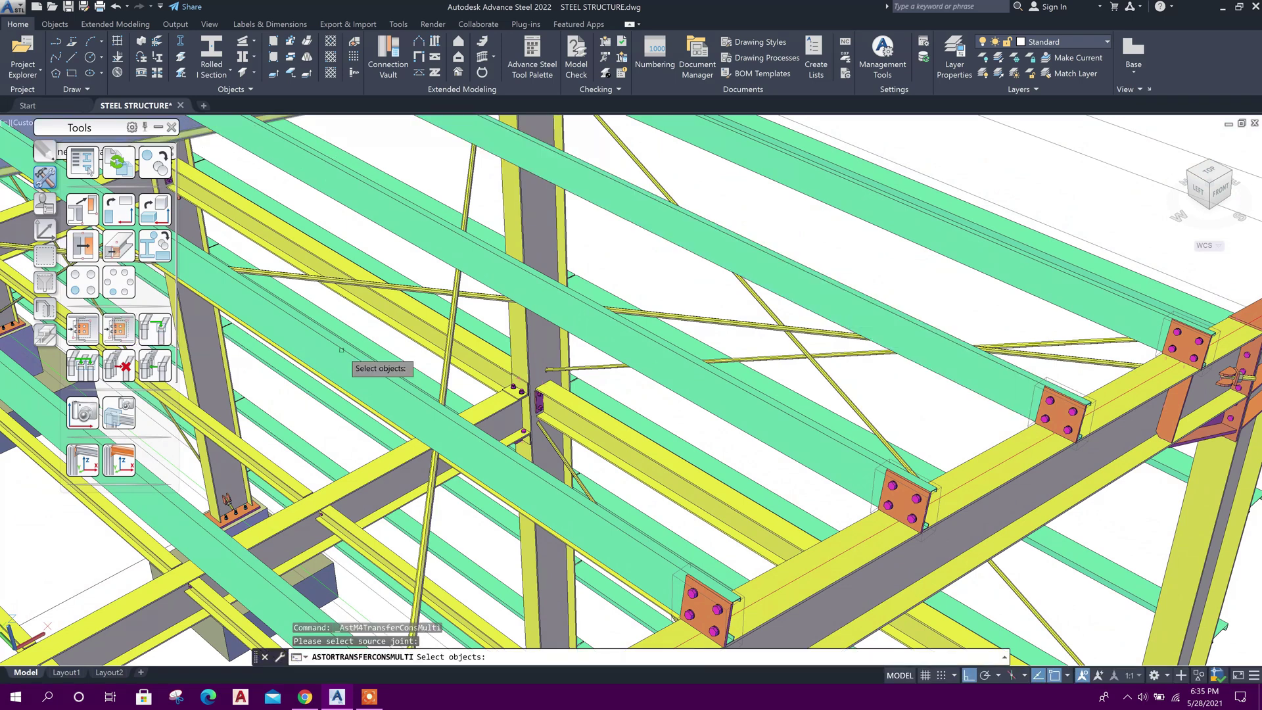
pyautogui.click(1054, 415)
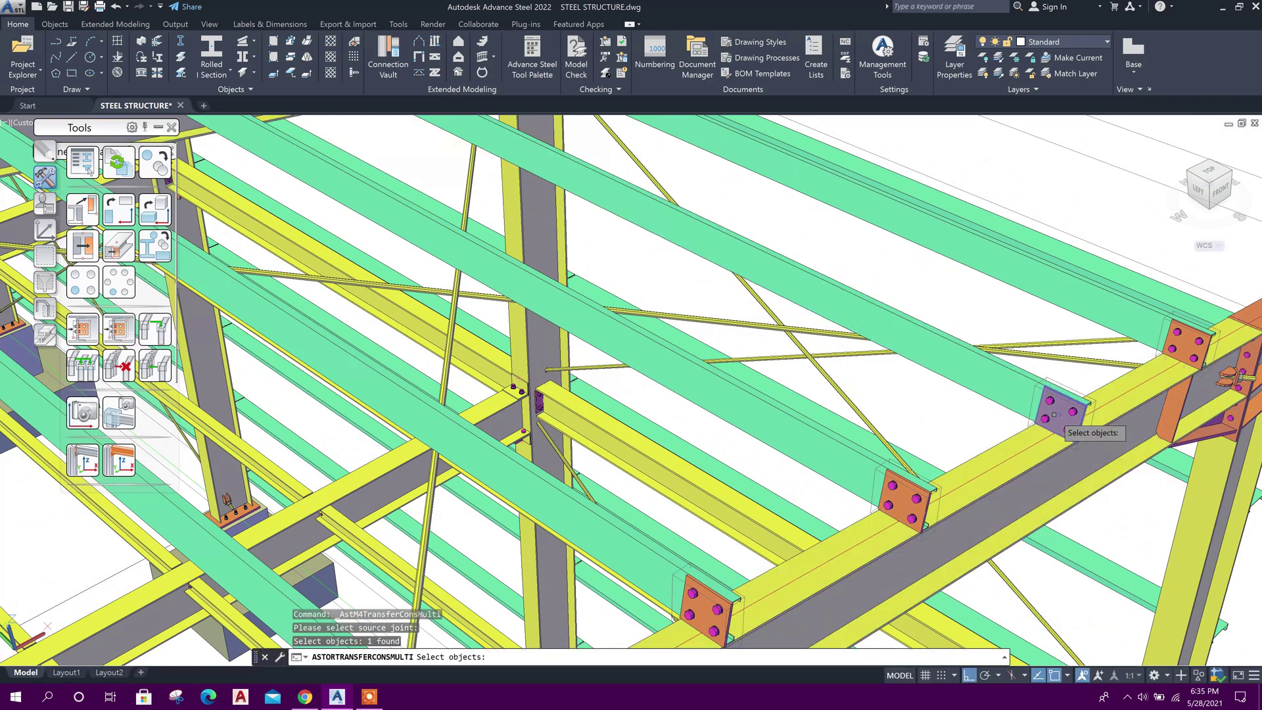
pyautogui.scroll(-8, 1075, 475)
pyautogui.moveTo(581, 218); pyautogui.dragTo(795, 248, button='middle')
pyautogui.moveTo(604, 150); pyautogui.dragTo(924, 212, button='middle')
pyautogui.scroll(3, 539, 174)
pyautogui.moveTo(539, 174); pyautogui.dragTo(691, 165, button='middle')
pyautogui.scroll(3, 693, 248)
pyautogui.press('Return')
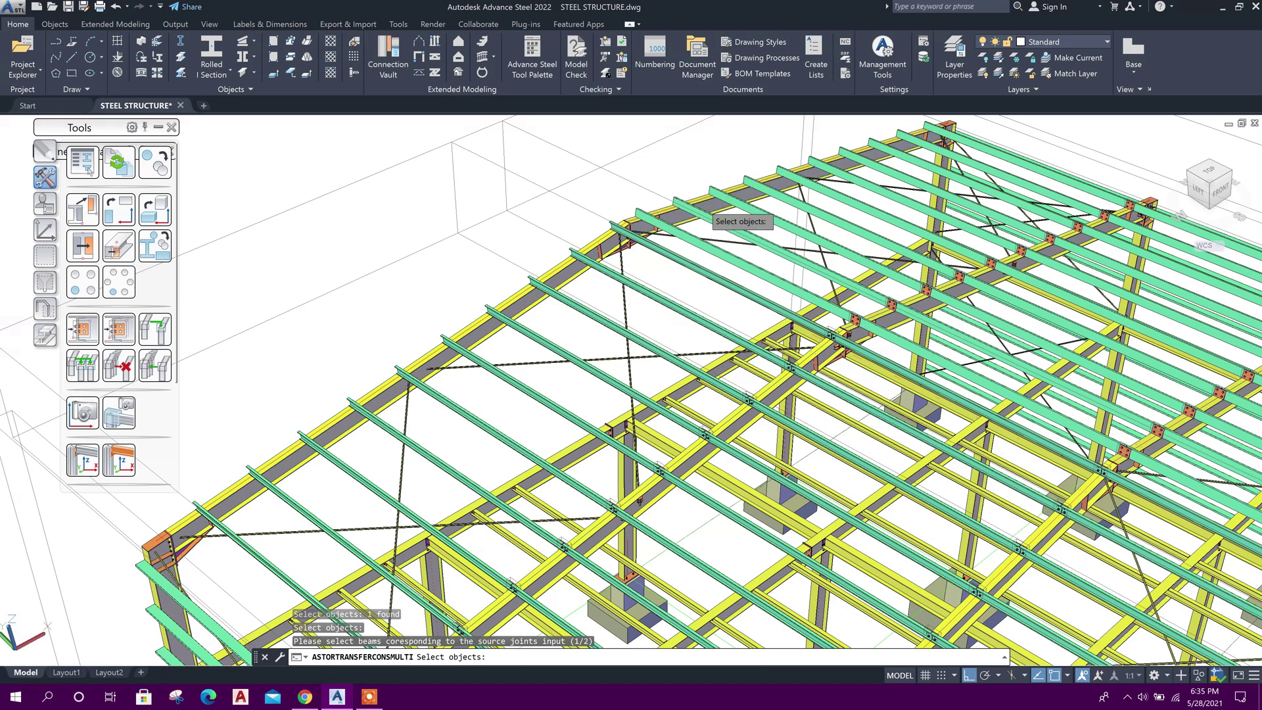
# Step: Set both rafters of the north end frame as the target rafters for the transfer
pyautogui.click(702, 203)
pyautogui.click(565, 274)
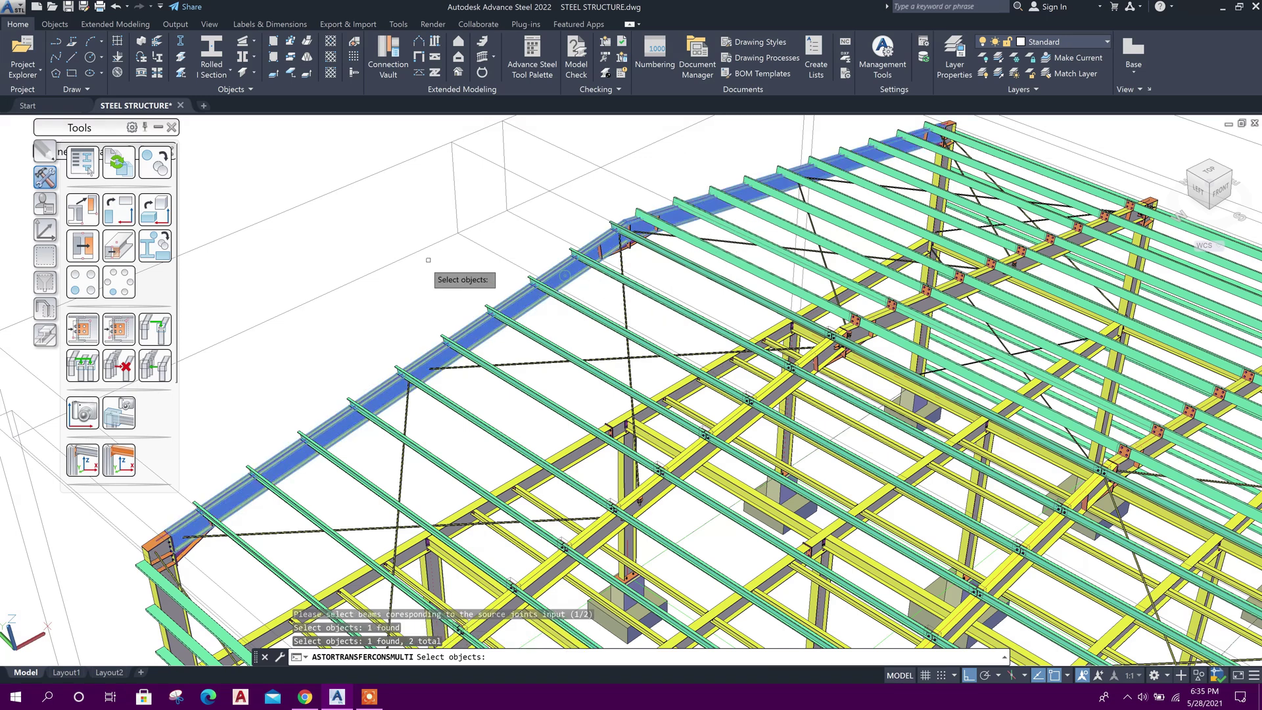
pyautogui.press('Return')
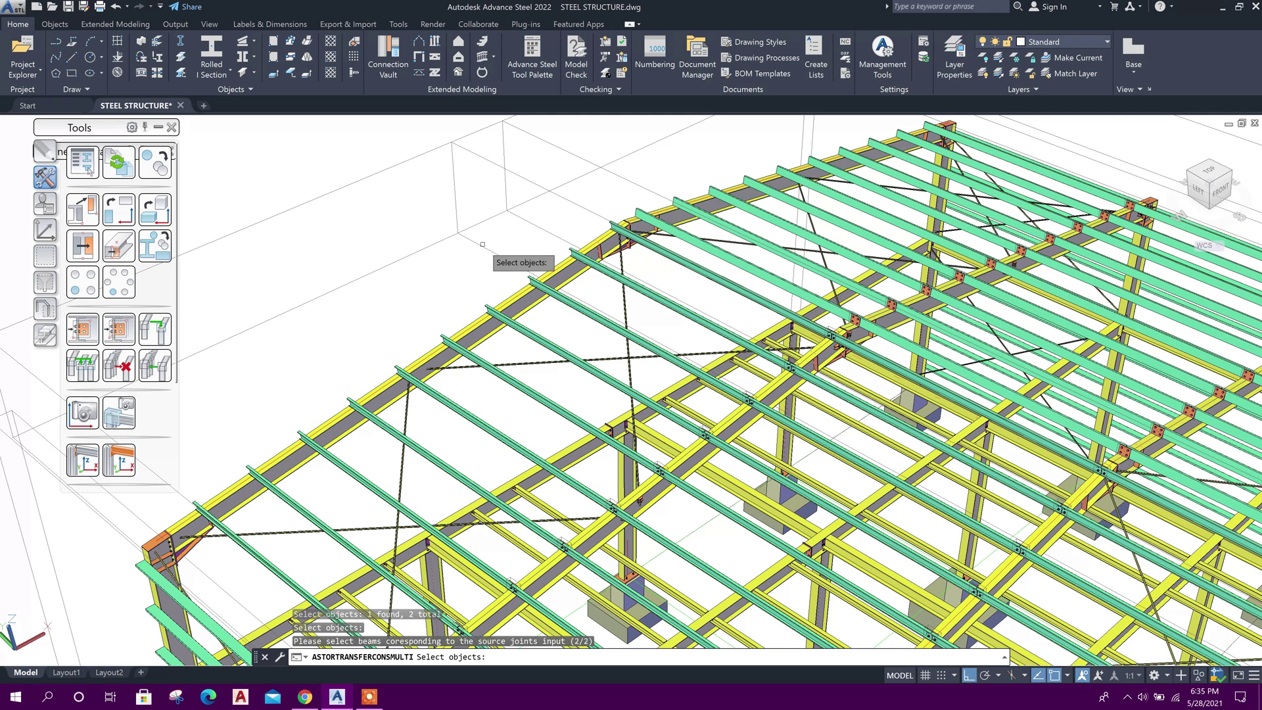
# Step: Select the east-slope purlins in the northernmost bay, from the eave to the ridge, as the target purlins
pyautogui.click(997, 157)
pyautogui.click(972, 165)
pyautogui.click(945, 173)
pyautogui.click(917, 182)
pyautogui.click(853, 202)
pyautogui.click(821, 213)
pyautogui.click(785, 224)
pyautogui.click(734, 228)
pyautogui.click(696, 242)
# Step: Add the west-slope purlins in the northernmost bay, from the ridge to the eave, as target purlins and complete the connection transfer
pyautogui.click(667, 257)
pyautogui.click(626, 283)
pyautogui.click(584, 312)
pyautogui.click(540, 341)
pyautogui.click(493, 371)
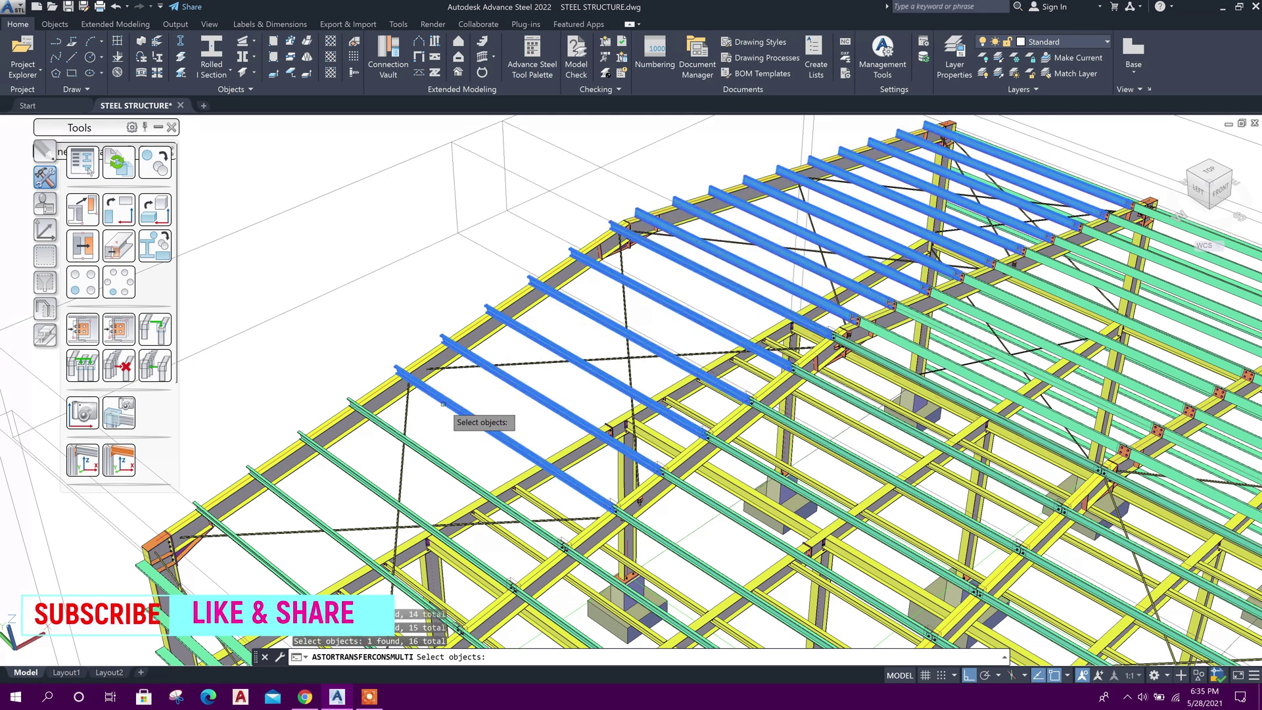
pyautogui.click(444, 403)
pyautogui.click(401, 439)
pyautogui.click(359, 475)
pyautogui.click(255, 557)
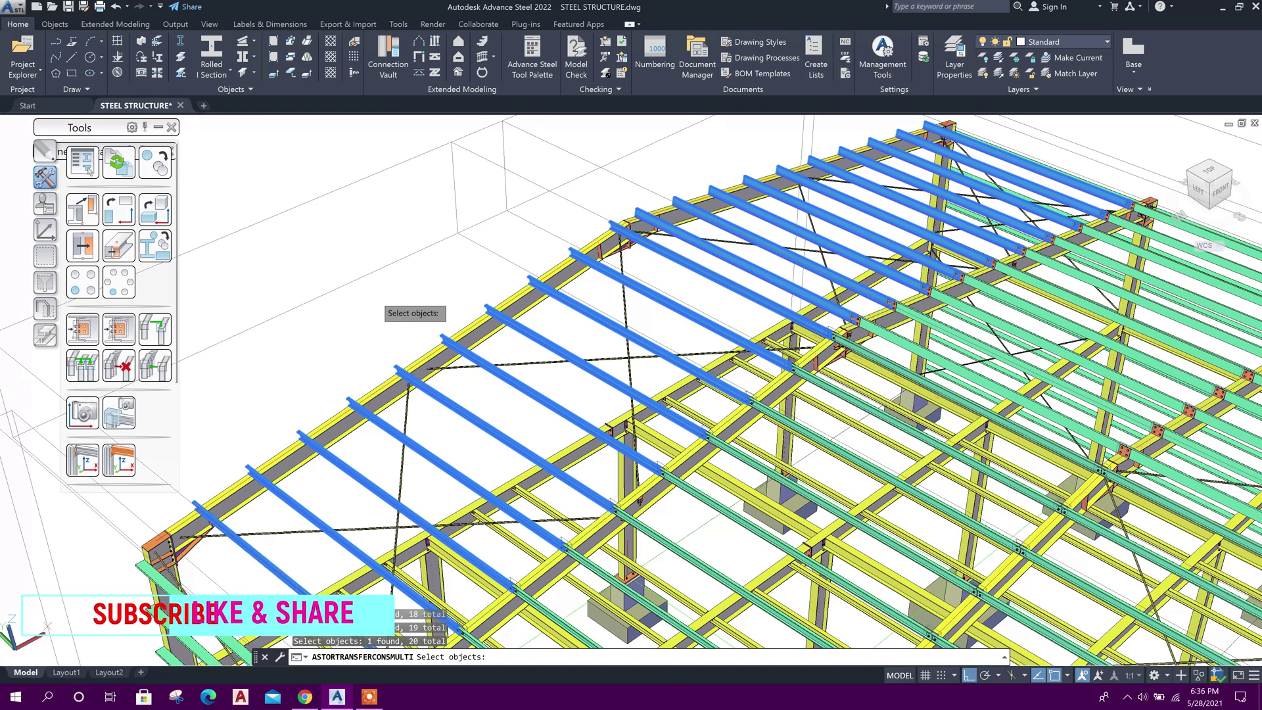
pyautogui.press('Return')
# Step: Examine the purlin connections along the west slope, from the north end frame to the south end rafter and its eave corner
pyautogui.scroll(-2, 912, 451)
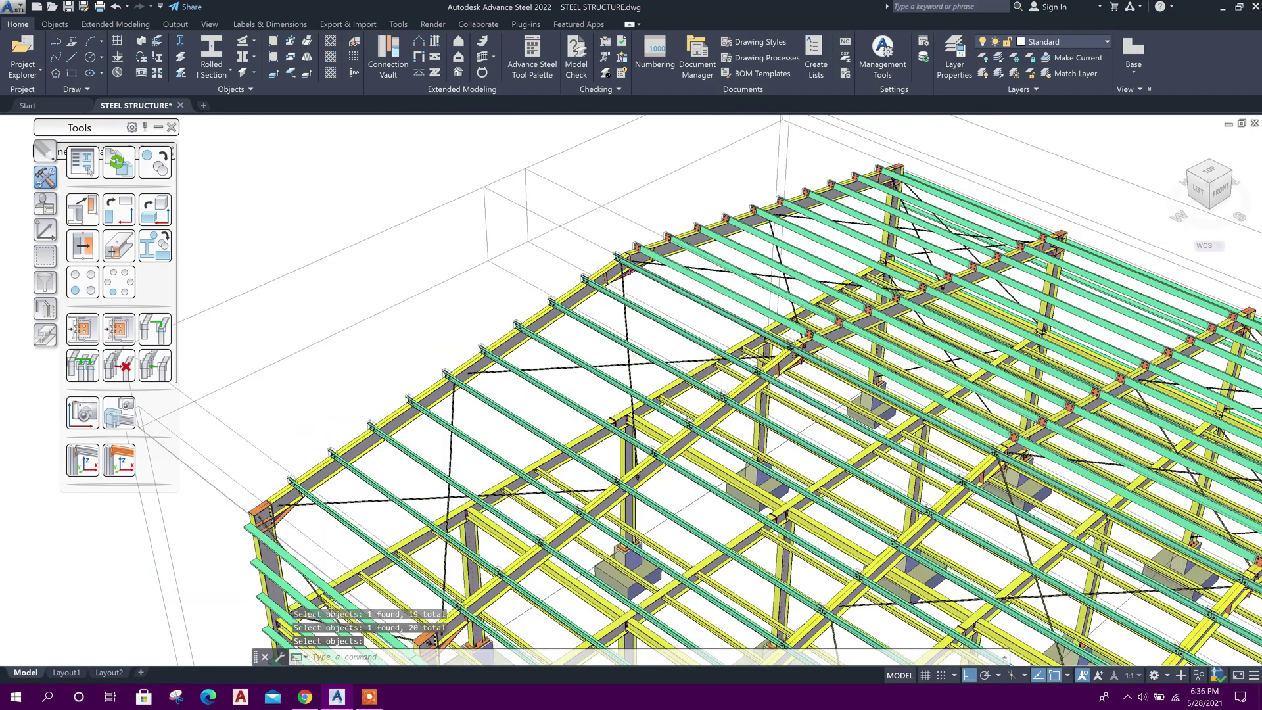
pyautogui.moveTo(922, 471); pyautogui.dragTo(680, 293, button='middle')
pyautogui.moveTo(997, 497); pyautogui.dragTo(857, 492, button='middle')
pyautogui.press('Escape')
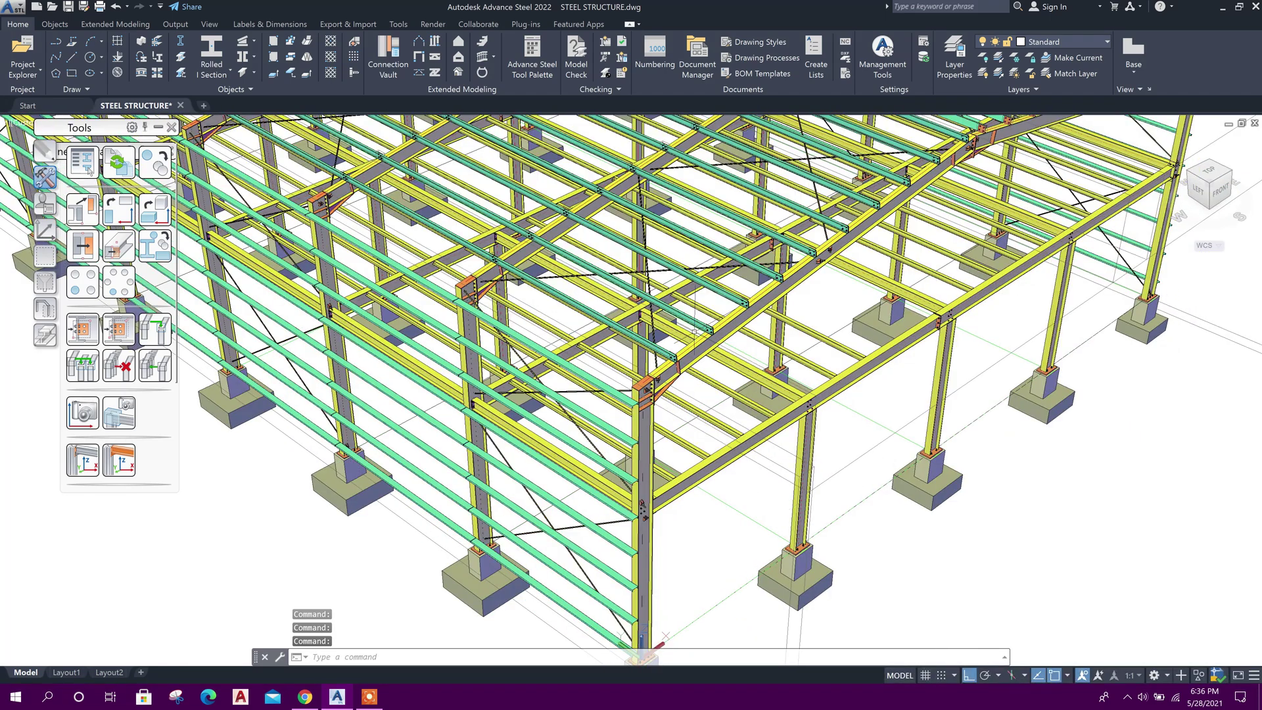
pyautogui.scroll(3, 647, 388)
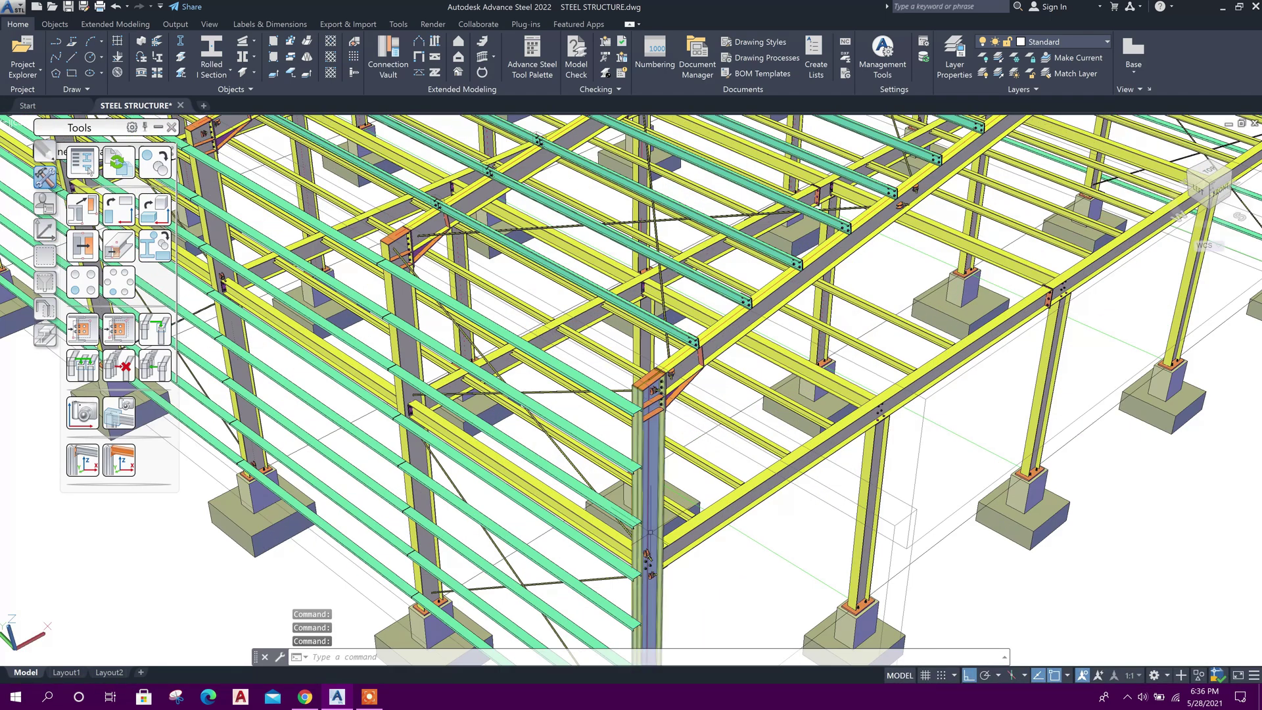
pyautogui.scroll(-5, 650, 532)
pyautogui.scroll(2, 671, 552)
pyautogui.scroll(6, 687, 572)
pyautogui.scroll(-8, 687, 571)
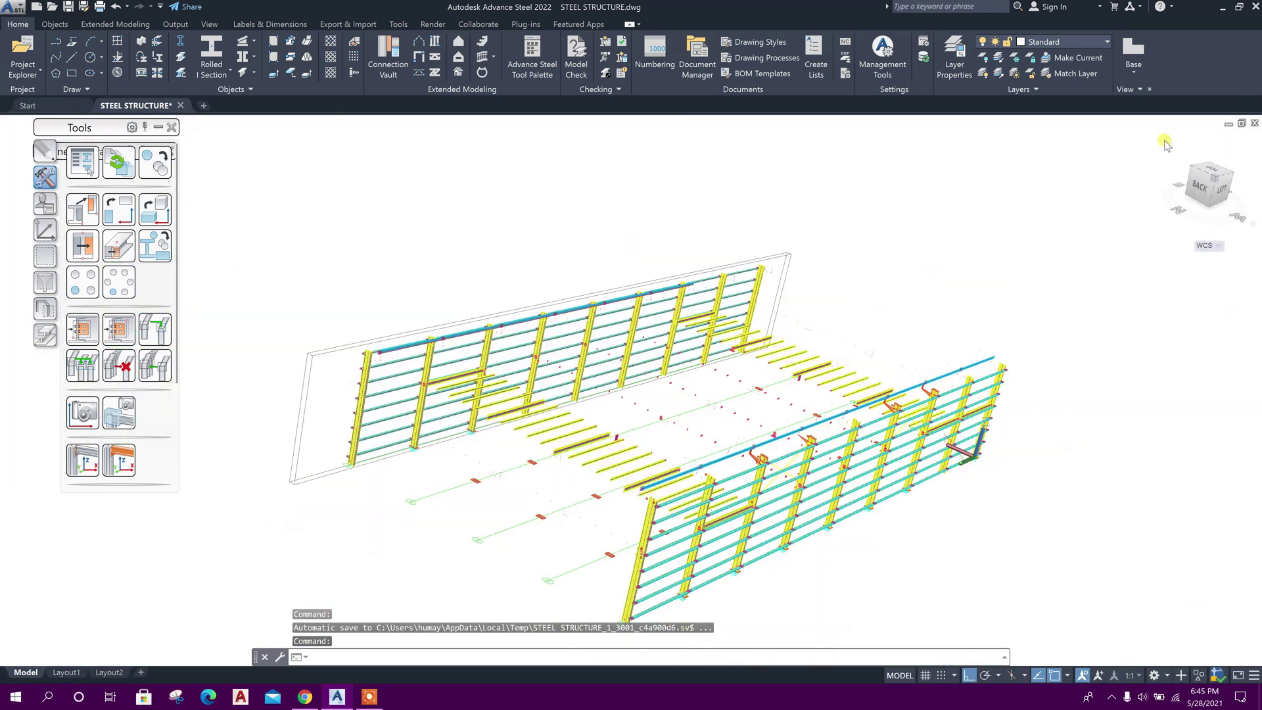
# Step: Review the whole steel structure in the home isometric view and from a low angle facing the front end frame
pyautogui.click(1166, 145)
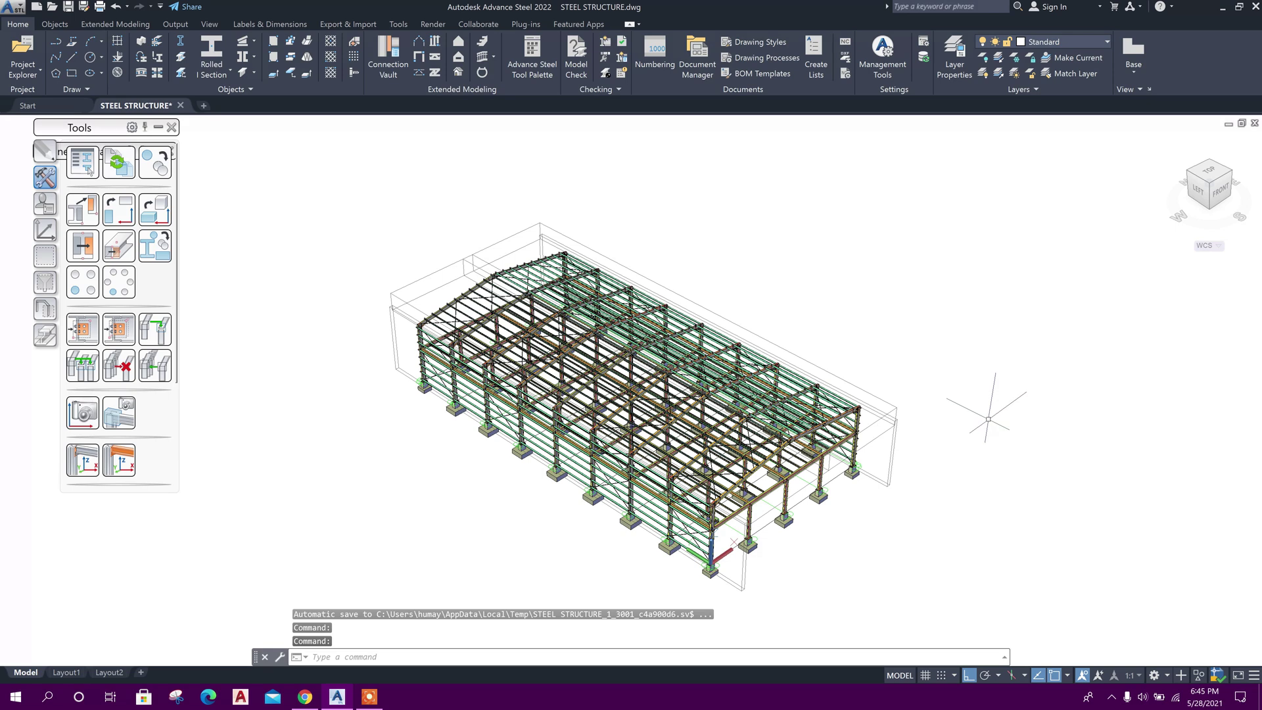
pyautogui.keyDown('shift'); pyautogui.moveTo(934, 528); pyautogui.dragTo(790, 460, button='middle'); pyautogui.keyUp('shift')
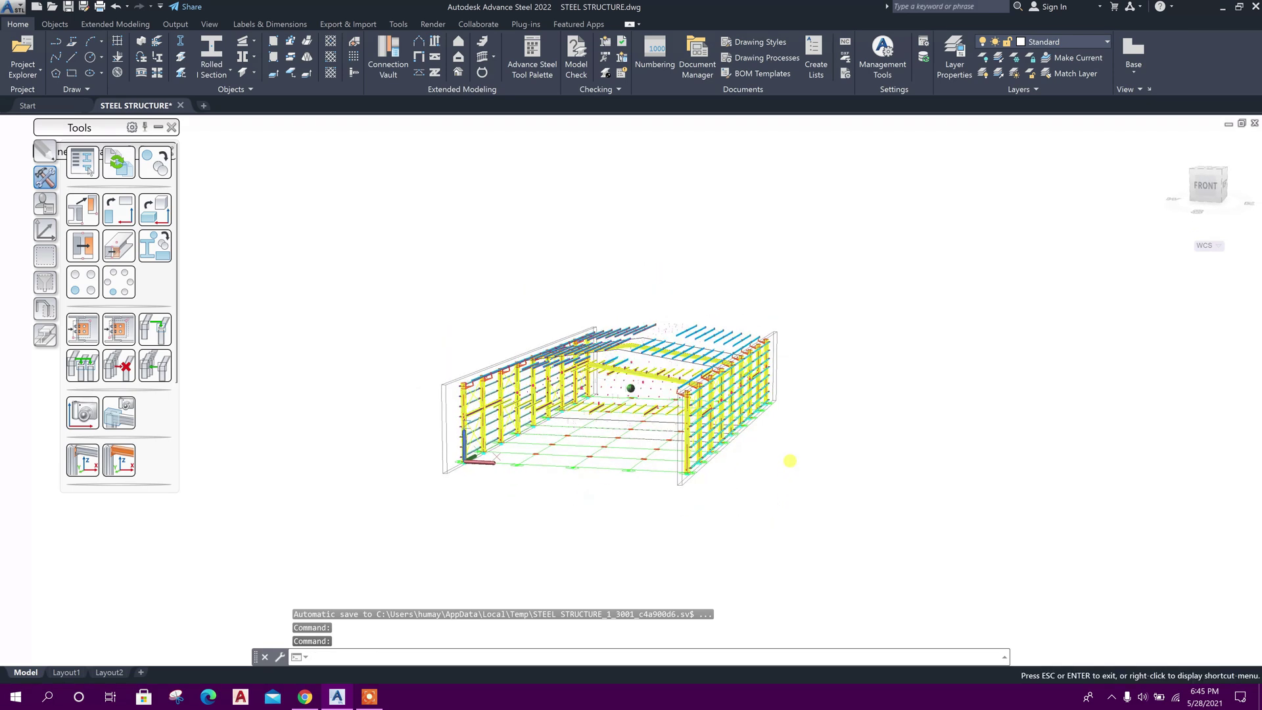
pyautogui.scroll(3, 663, 381)
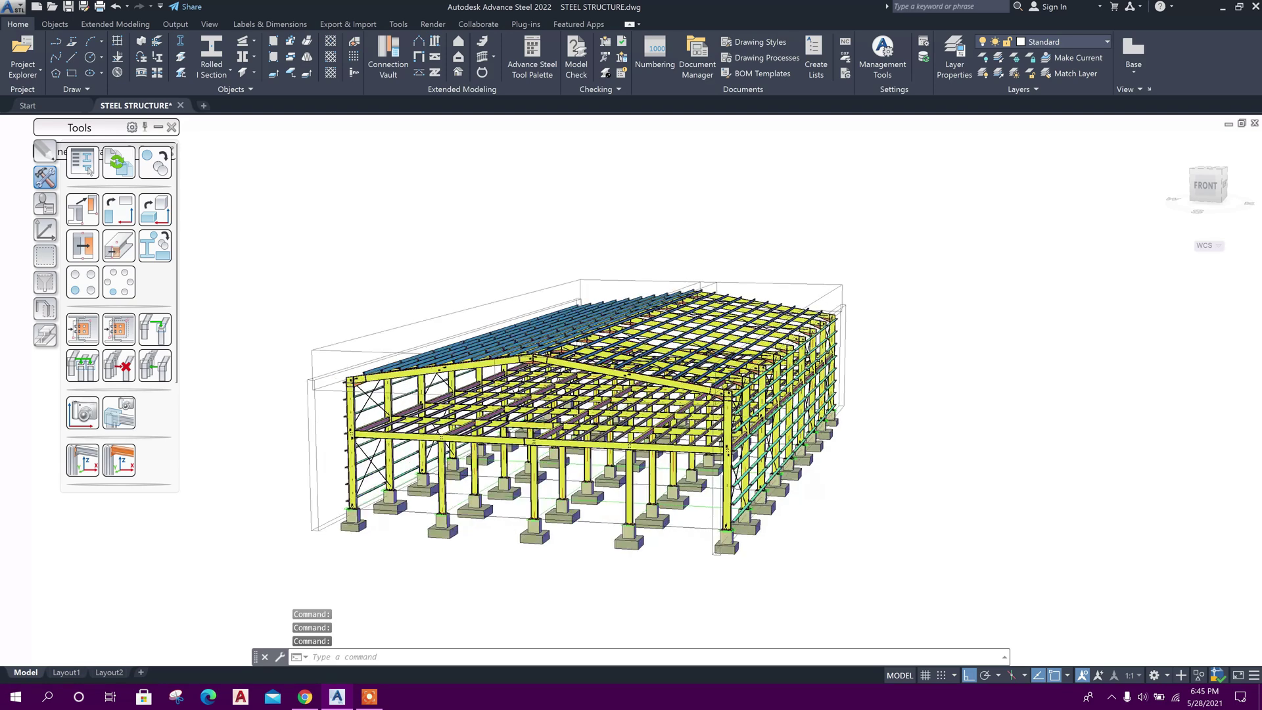
pyautogui.keyDown('shift'); pyautogui.moveTo(756, 276); pyautogui.dragTo(762, 200, button='middle'); pyautogui.keyUp('shift')
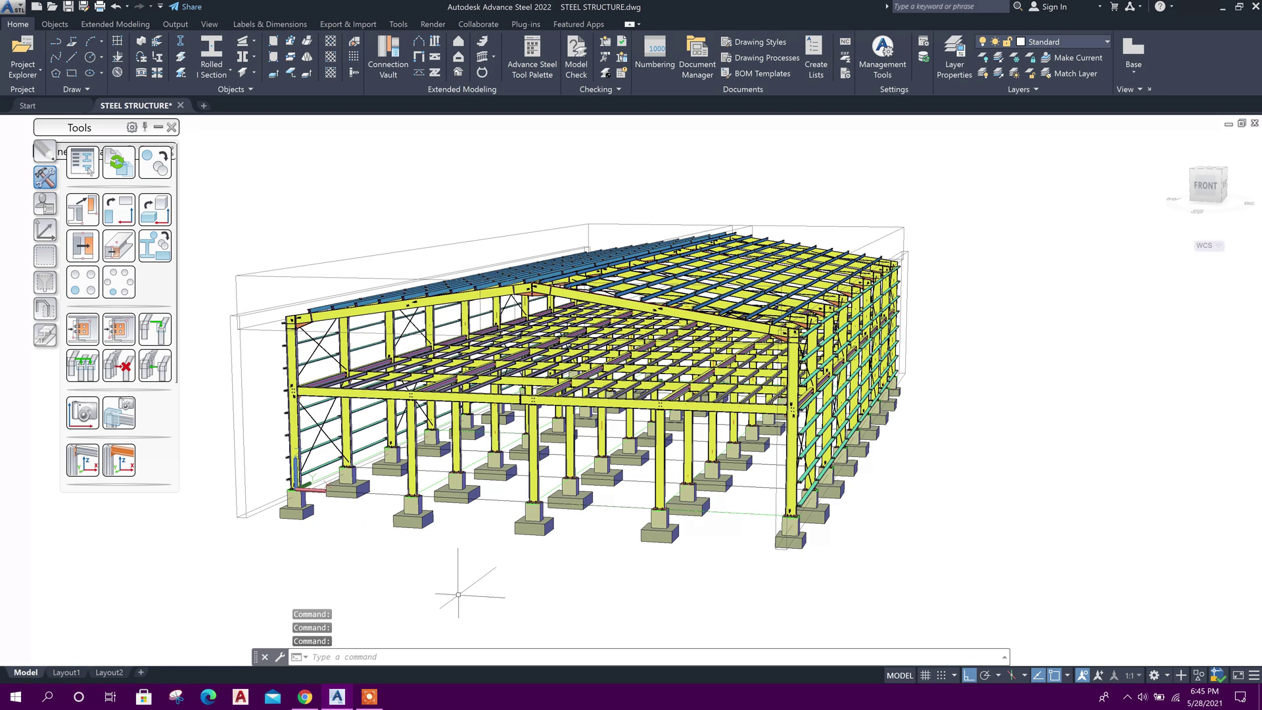